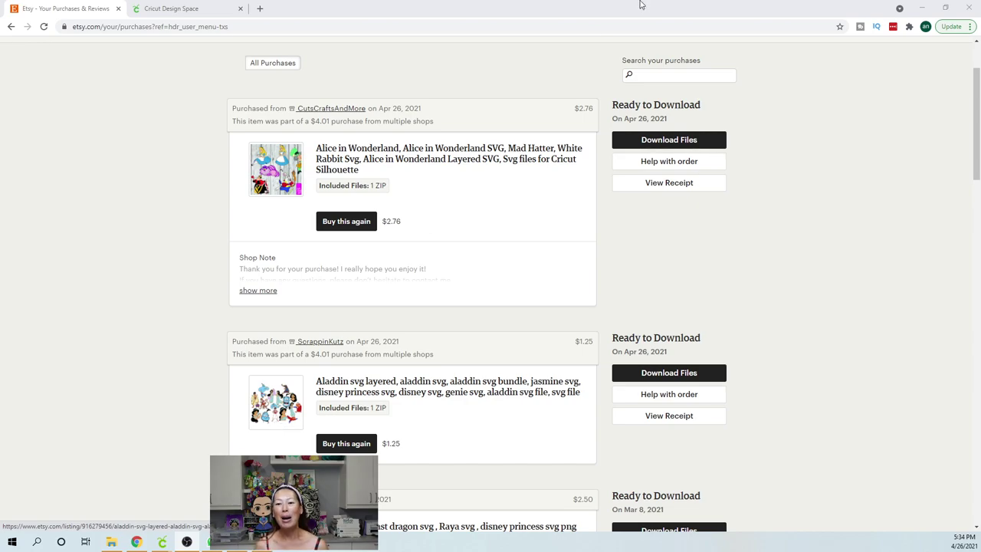
# Step: Download AliceInWonderlandArchive.zip from the CutsCraftsAndMore purchase on Etsy
pyautogui.scroll(3, 538, 169)
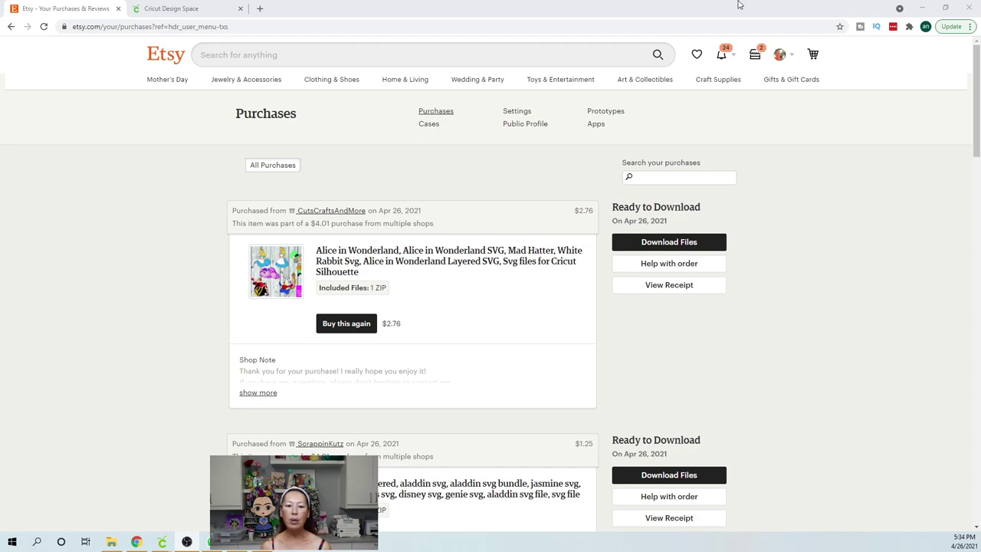
pyautogui.click(645, 245)
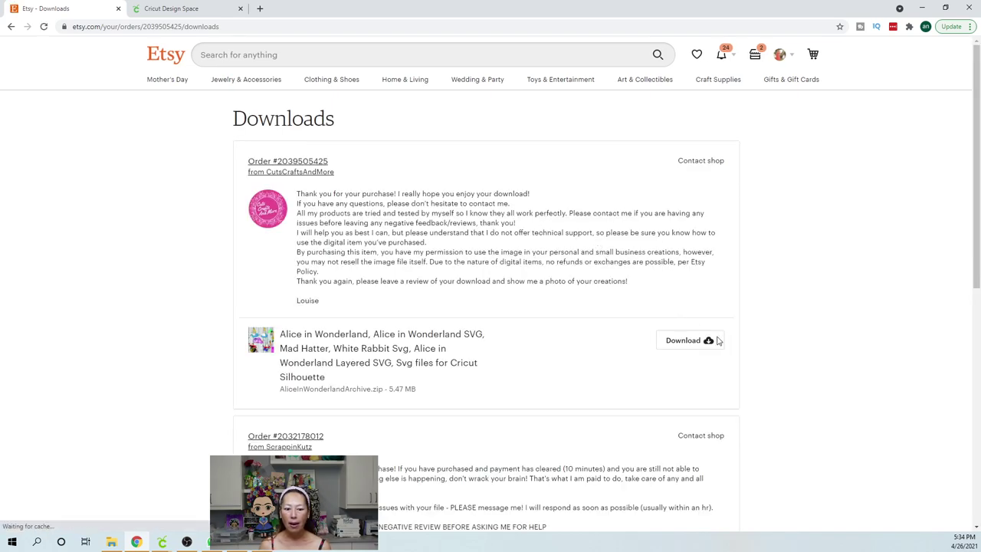
pyautogui.click(707, 342)
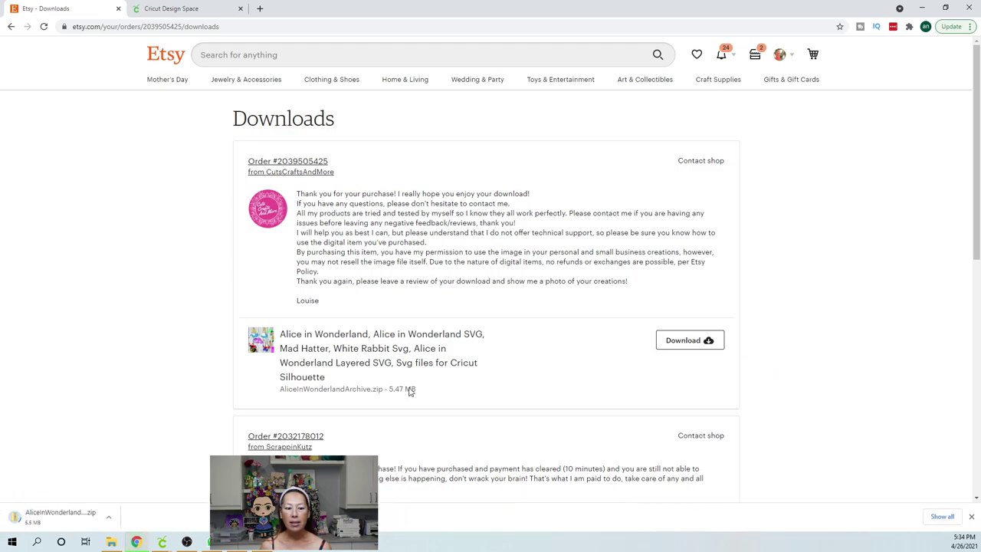
# Step: Show the downloaded AliceInWonderlandArchive in its folder and open the archive to list its files
pyautogui.click(109, 519)
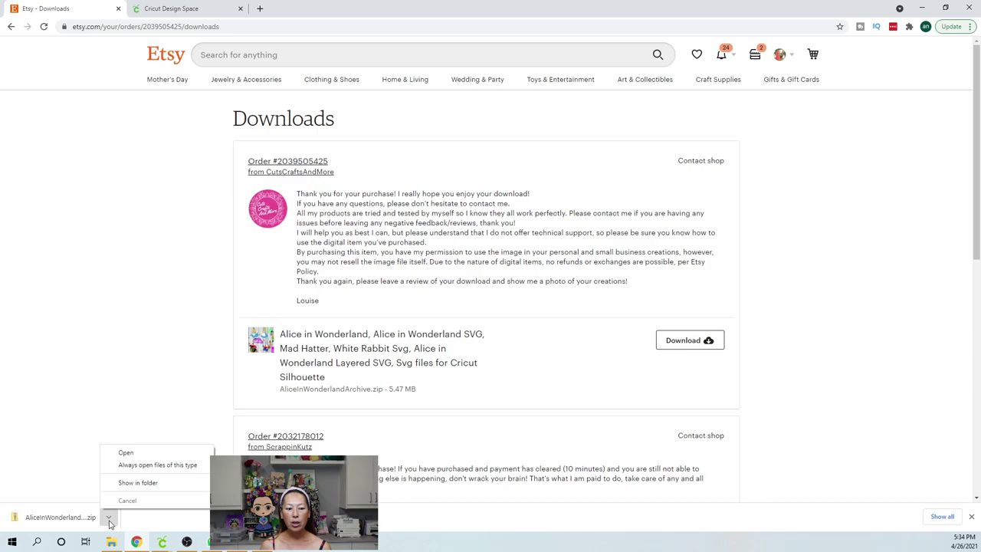
pyautogui.click(140, 483)
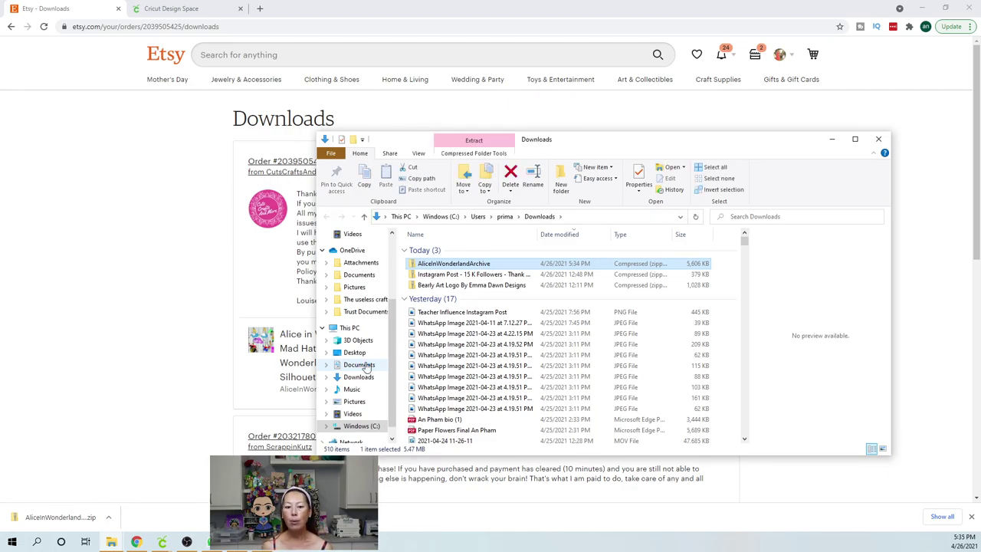
pyautogui.doubleClick(443, 264)
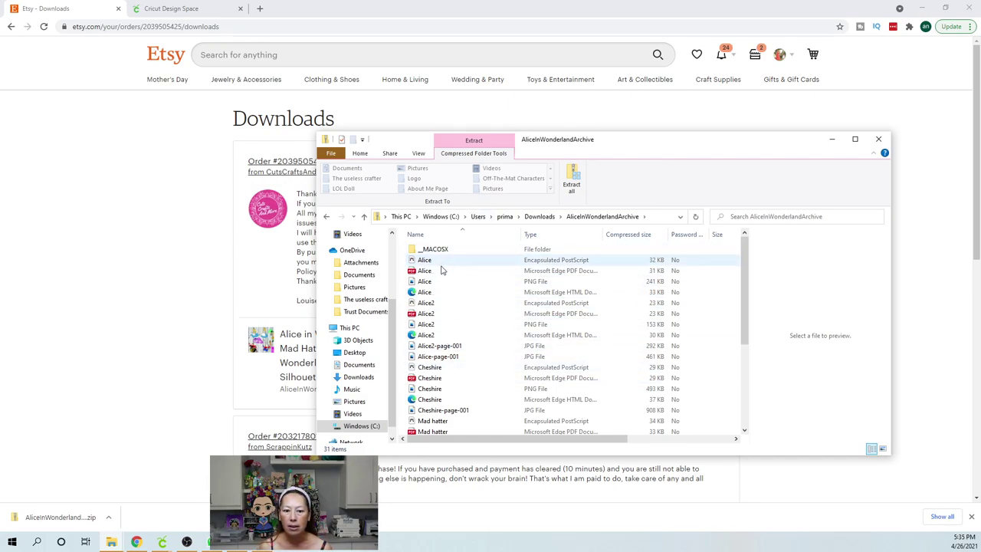
# Step: Copy the Edge HTML-type files Alice, Alice2, Cheshire, Mad hatter, Queen and Rabbit from the archive to the Desktop
pyautogui.click(427, 293)
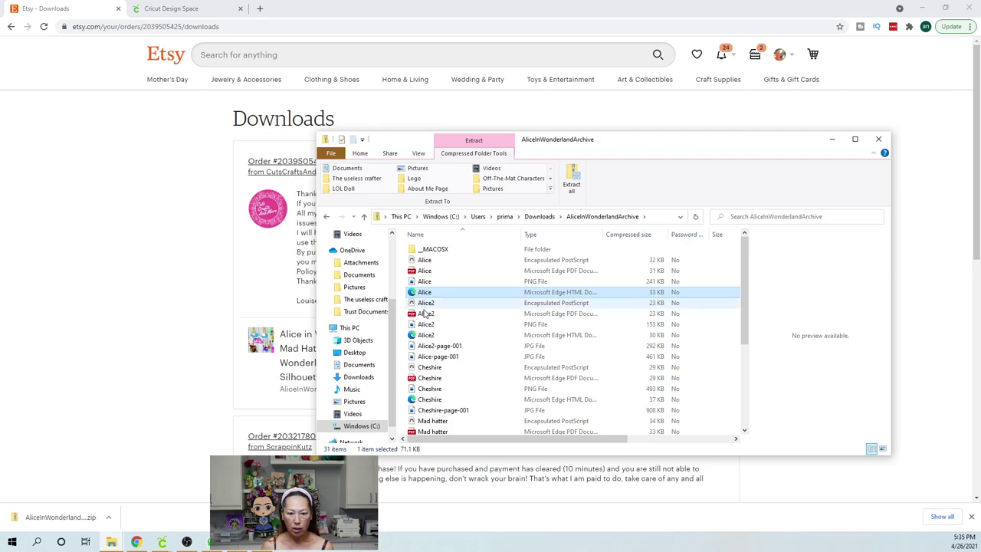
pyautogui.keyDown('ctrl'); pyautogui.click(426, 336); pyautogui.keyUp('ctrl')
pyautogui.keyDown('ctrl'); pyautogui.click(428, 400); pyautogui.keyUp('ctrl')
pyautogui.scroll(-3, 431, 383)
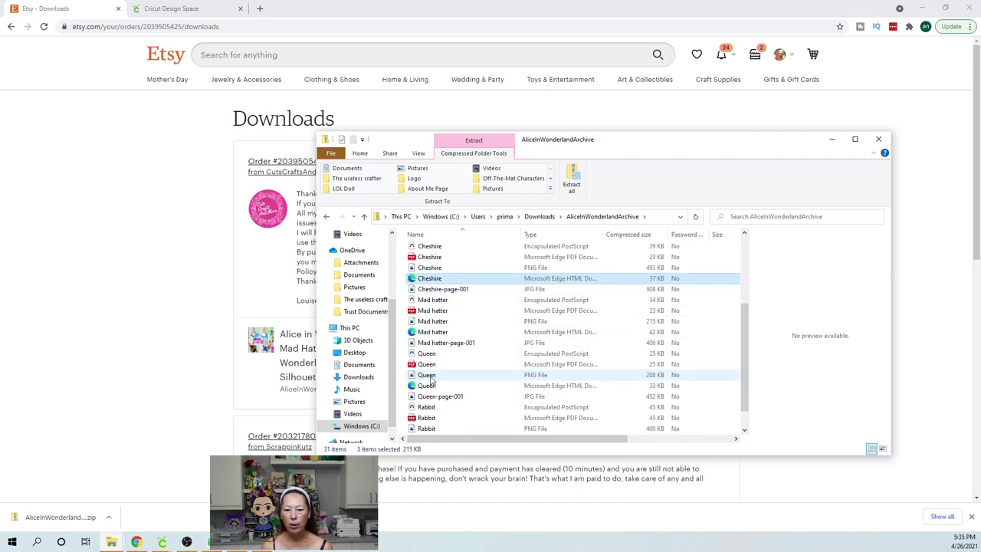
pyautogui.keyDown('ctrl'); pyautogui.click(428, 333); pyautogui.keyUp('ctrl')
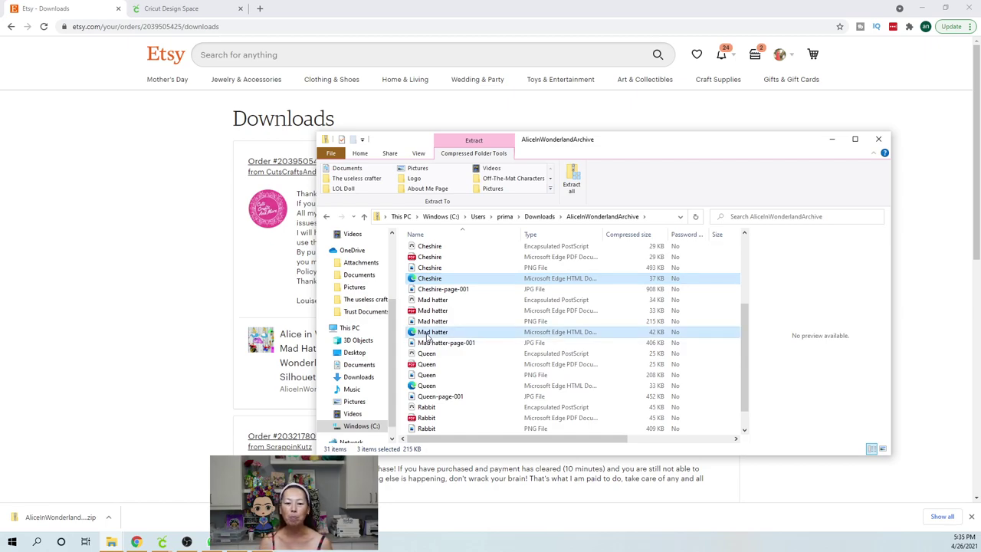
pyautogui.keyDown('ctrl'); pyautogui.click(427, 385); pyautogui.keyUp('ctrl')
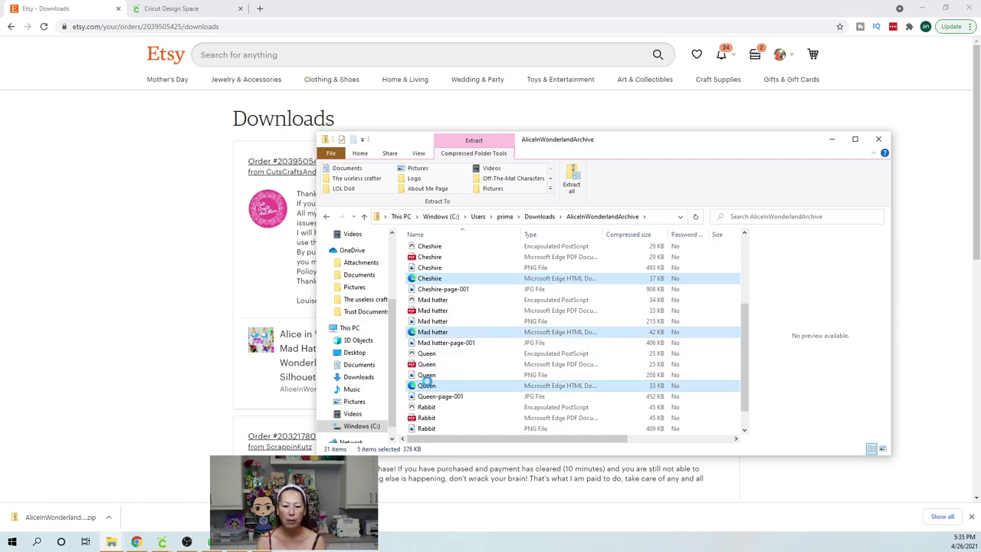
pyautogui.scroll(-1, 428, 387)
pyautogui.keyDown('ctrl'); pyautogui.click(421, 418); pyautogui.keyUp('ctrl')
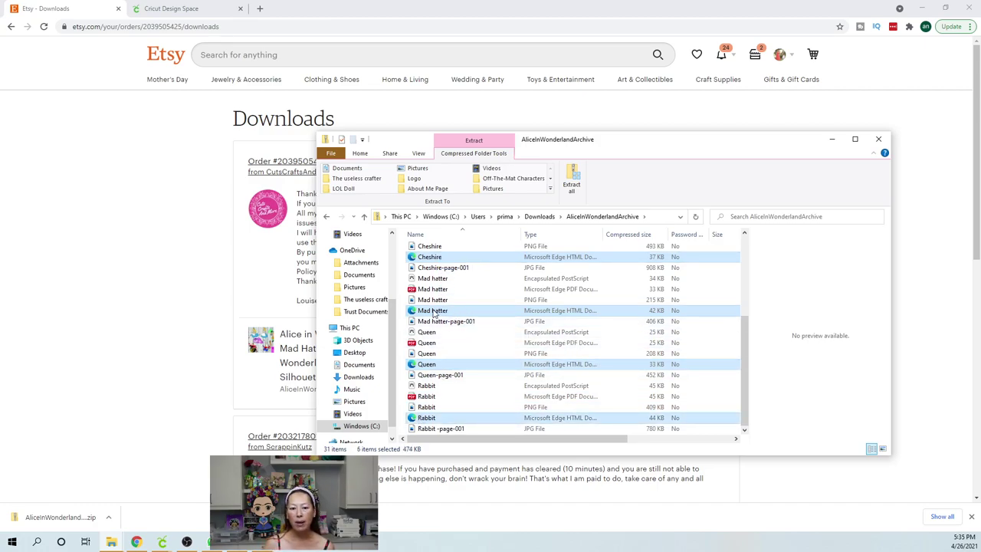
pyautogui.moveTo(431, 313); pyautogui.dragTo(354, 353)
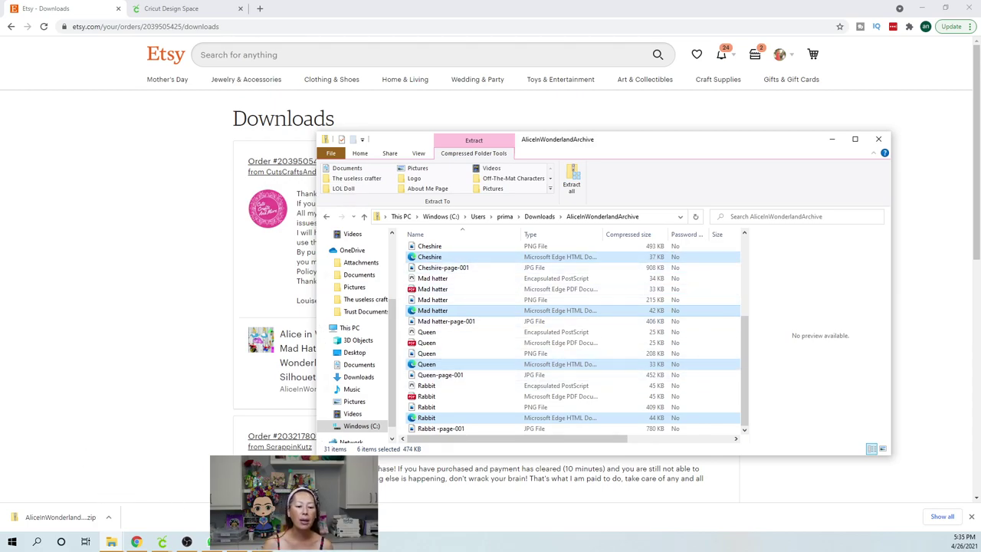
# Step: Switch to Cricut Design Space and bring its home window to the front
pyautogui.click(163, 542)
pyautogui.click(151, 499)
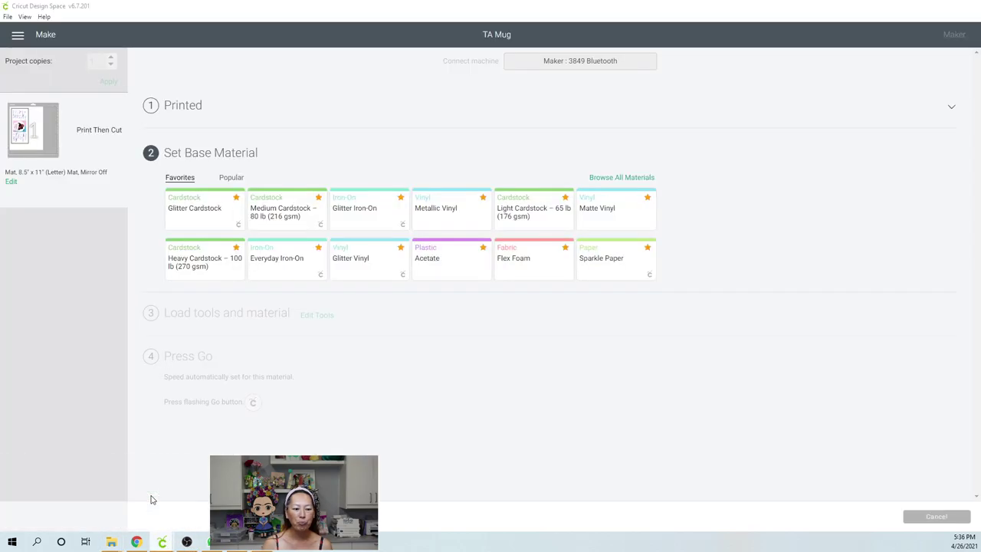
pyautogui.click(163, 542)
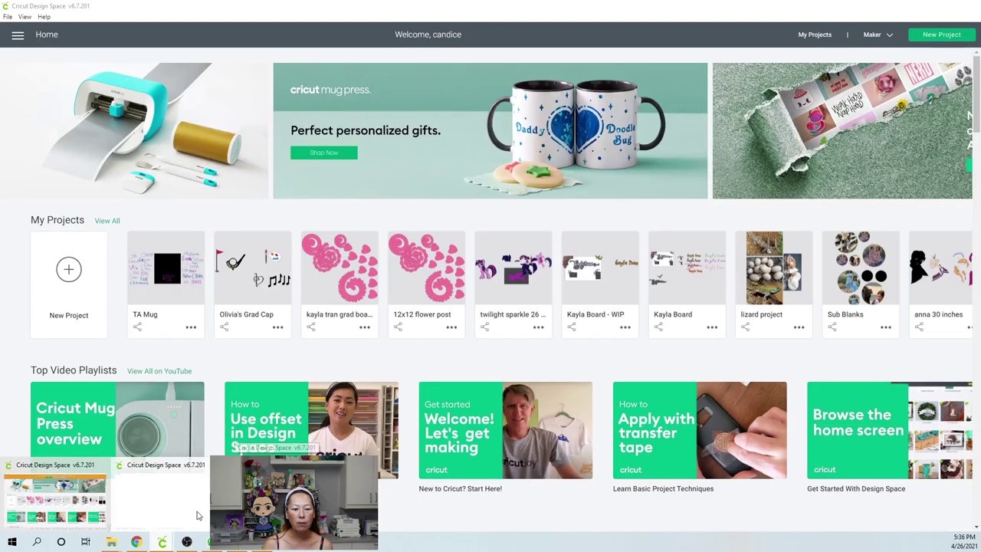
pyautogui.click(162, 541)
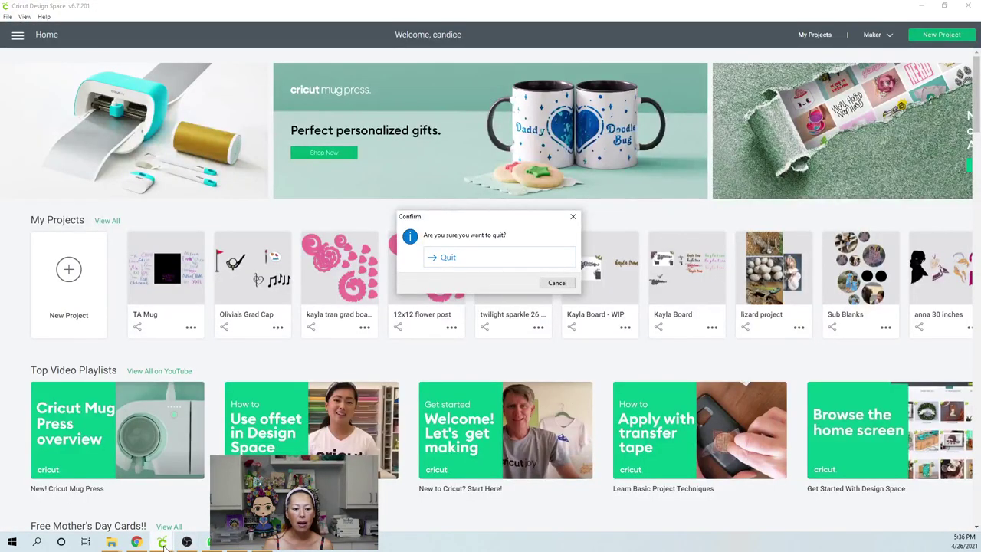
# Step: Try to quit Cricut Design Space from its home window, confirming the quit request
pyautogui.click(971, 10)
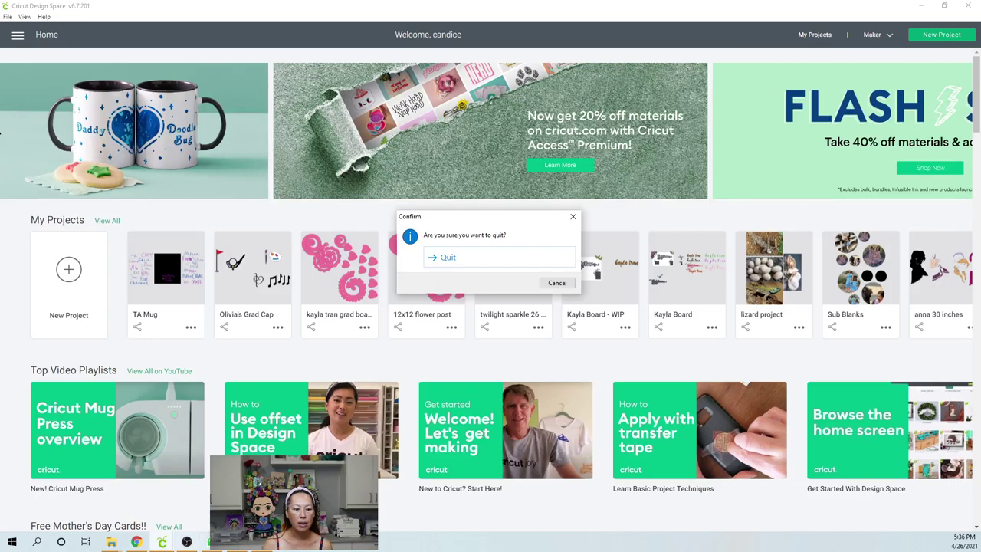
pyautogui.click(162, 544)
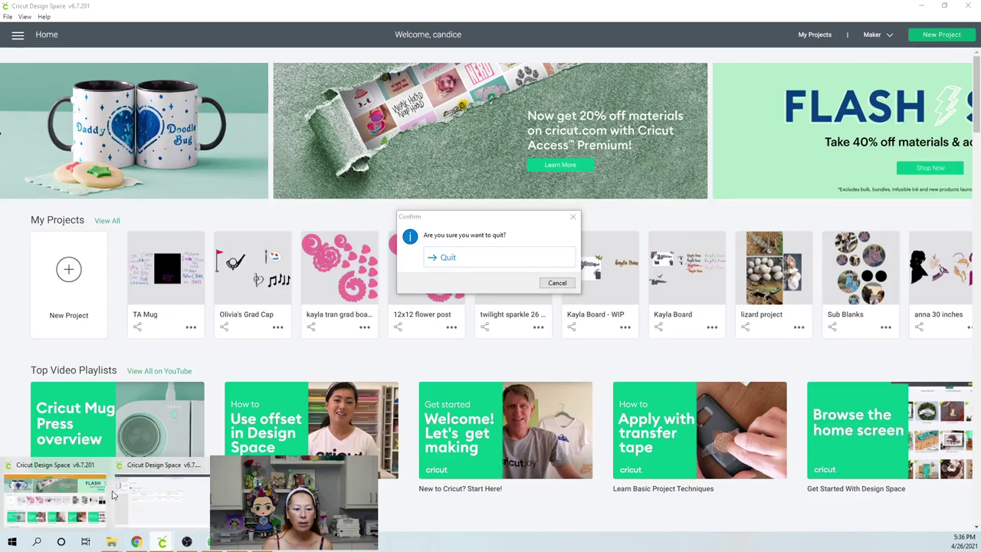
pyautogui.click(99, 464)
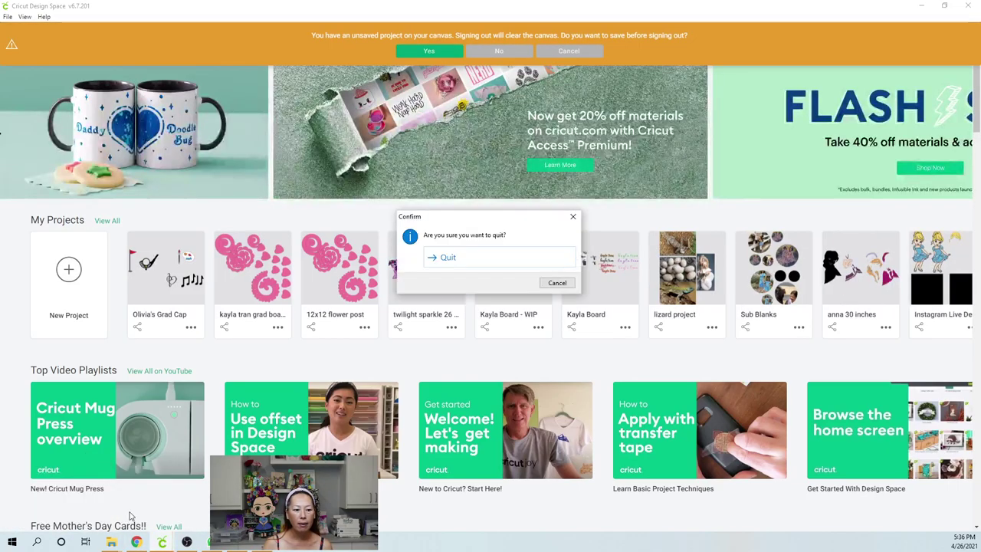
pyautogui.click(161, 544)
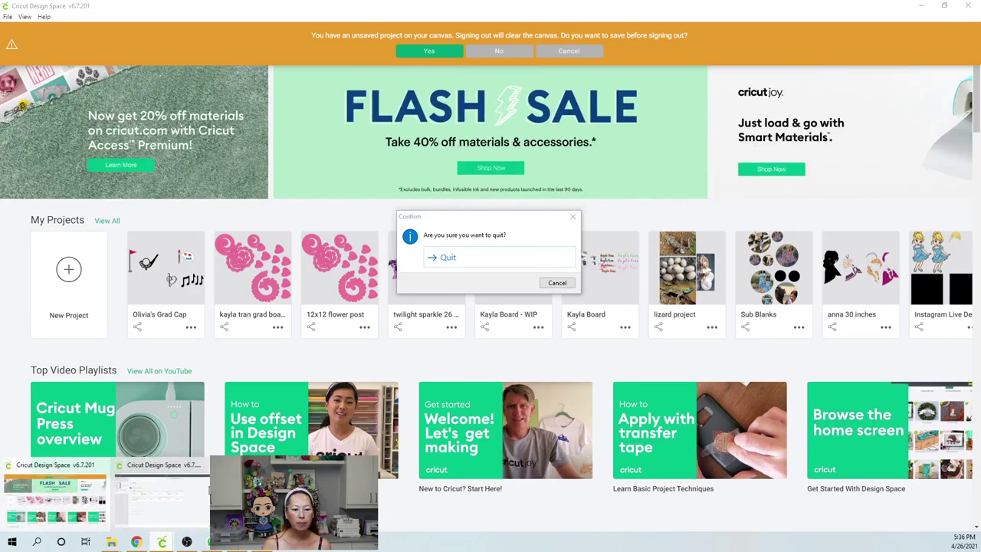
pyautogui.click(456, 259)
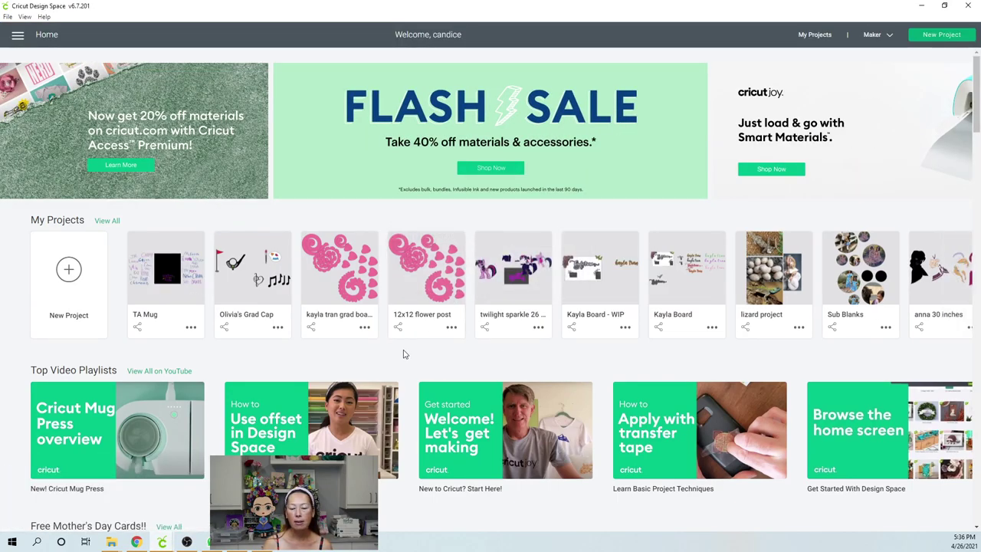
pyautogui.click(968, 5)
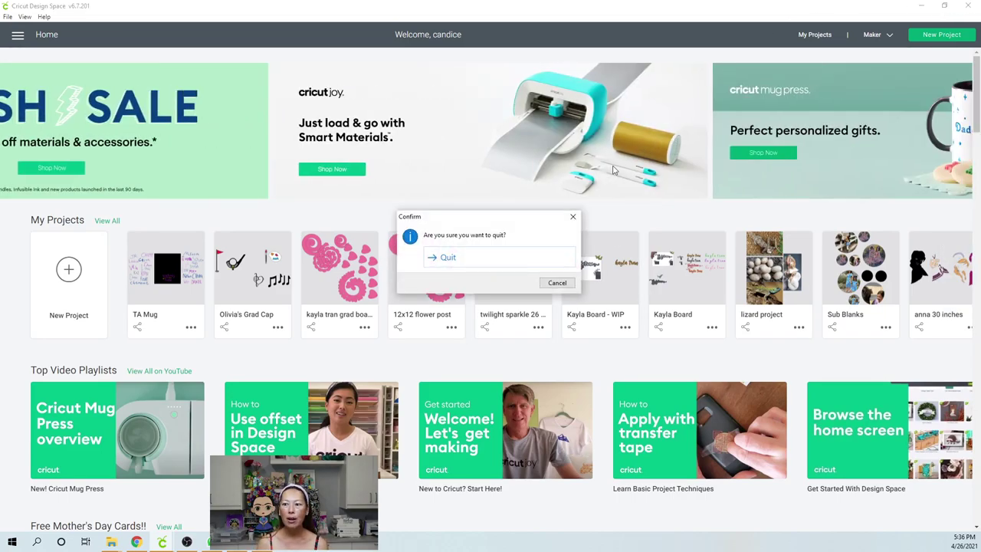
pyautogui.click(465, 256)
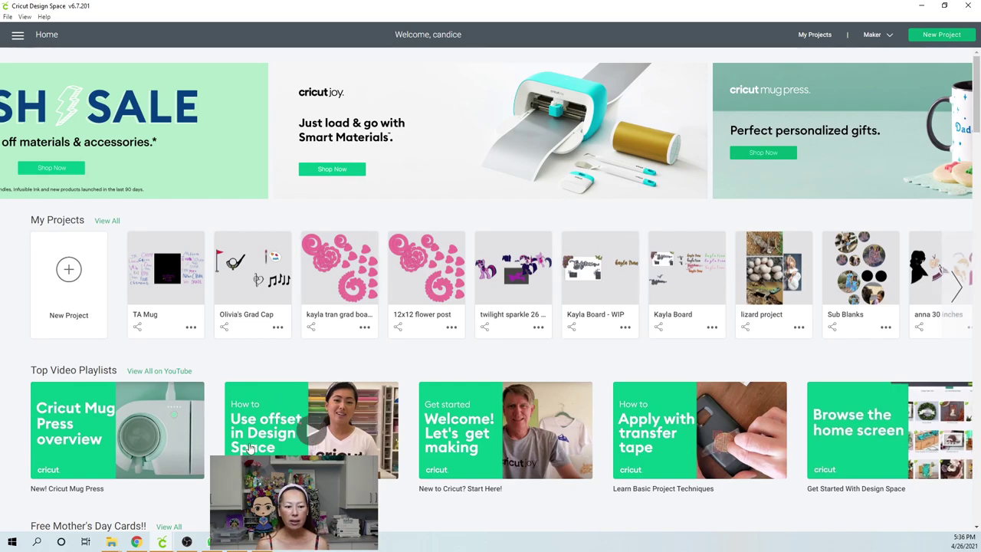
# Step: Retry closing the Design Space home window, confirming Quit each time
pyautogui.click(161, 542)
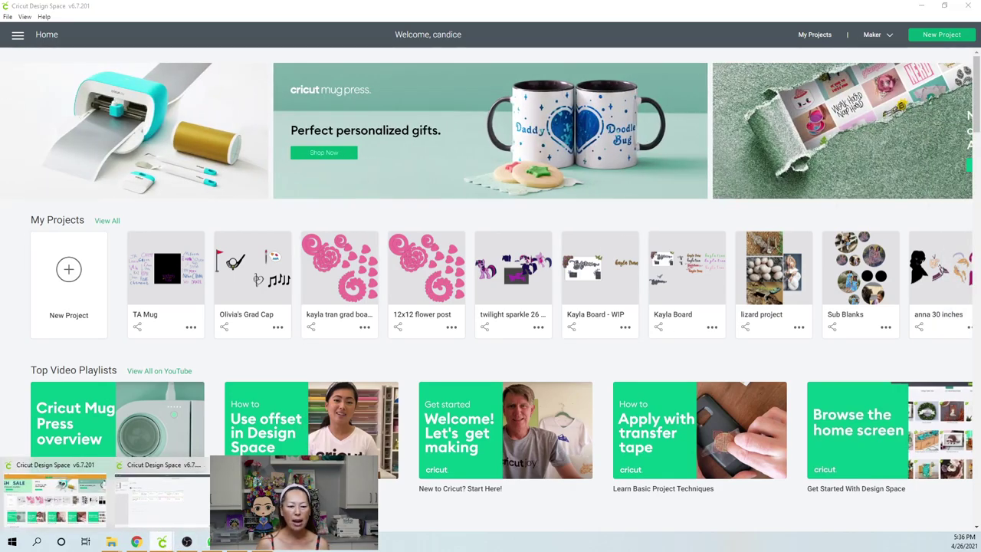
pyautogui.click(161, 498)
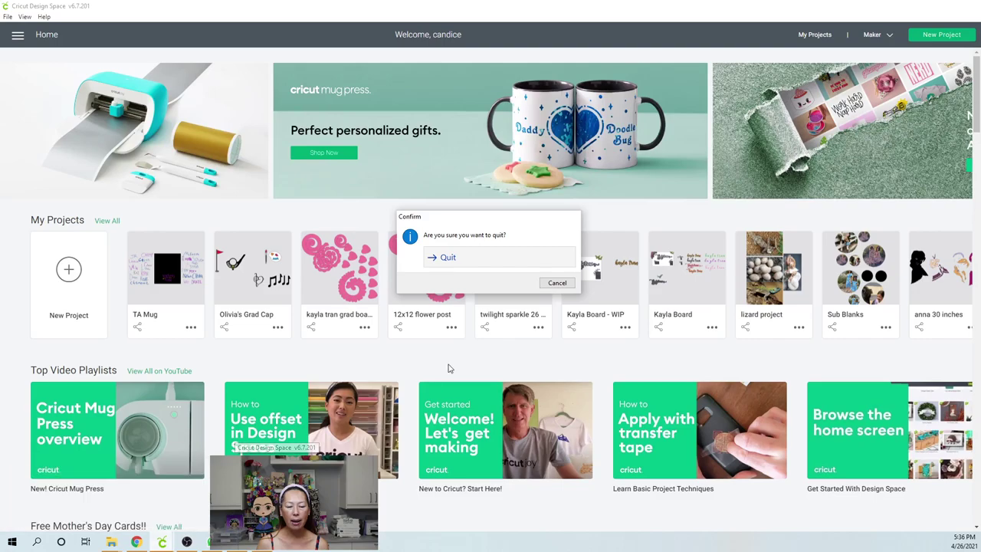
pyautogui.click(476, 265)
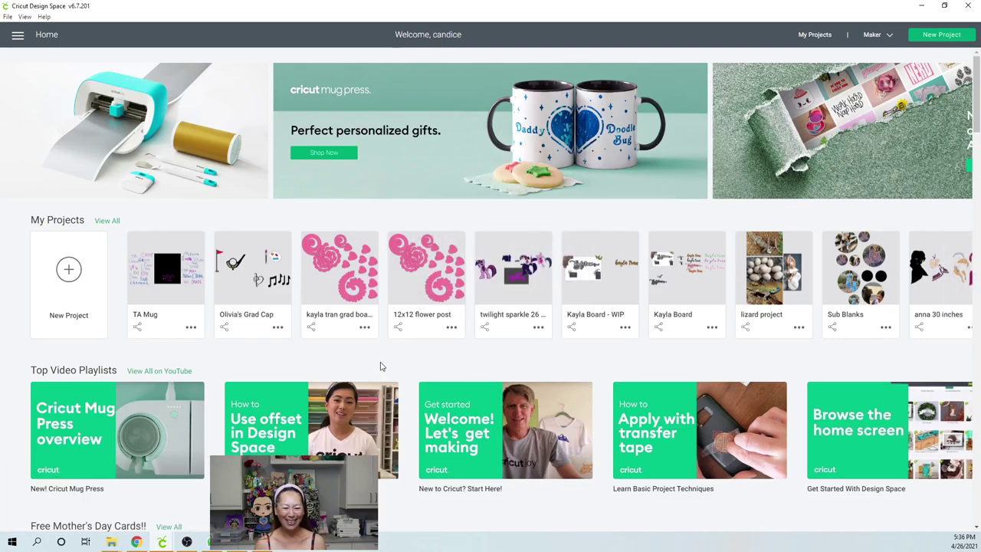
pyautogui.click(967, 5)
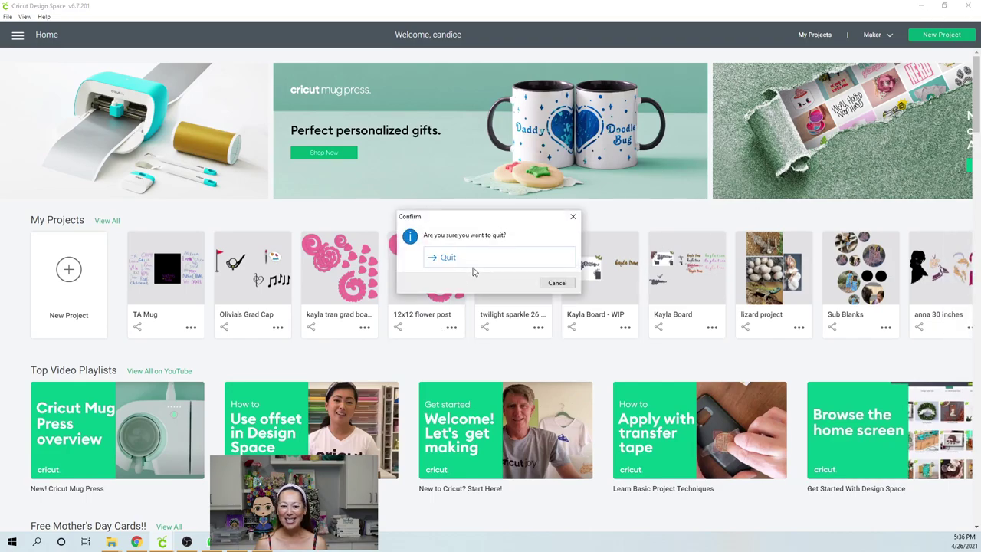
pyautogui.click(481, 261)
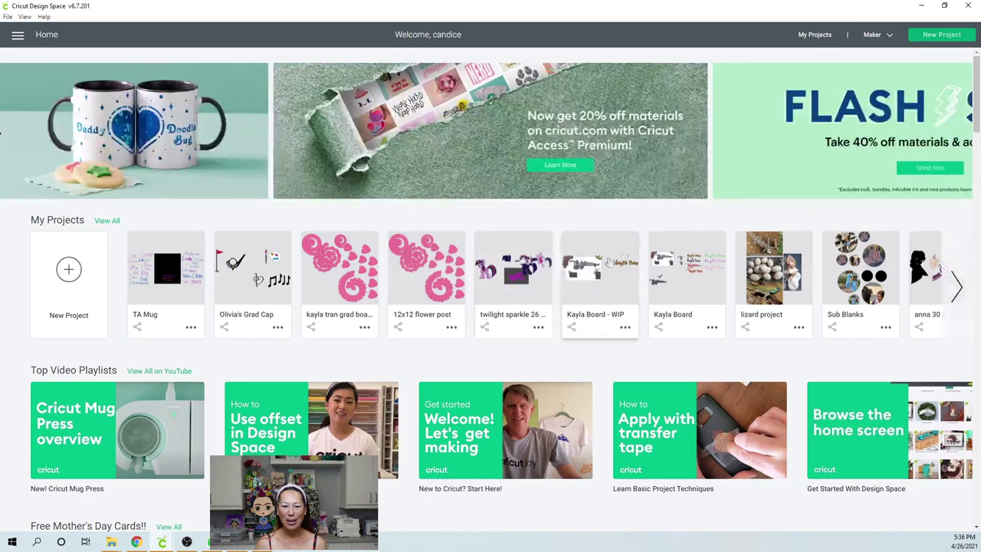
pyautogui.click(968, 8)
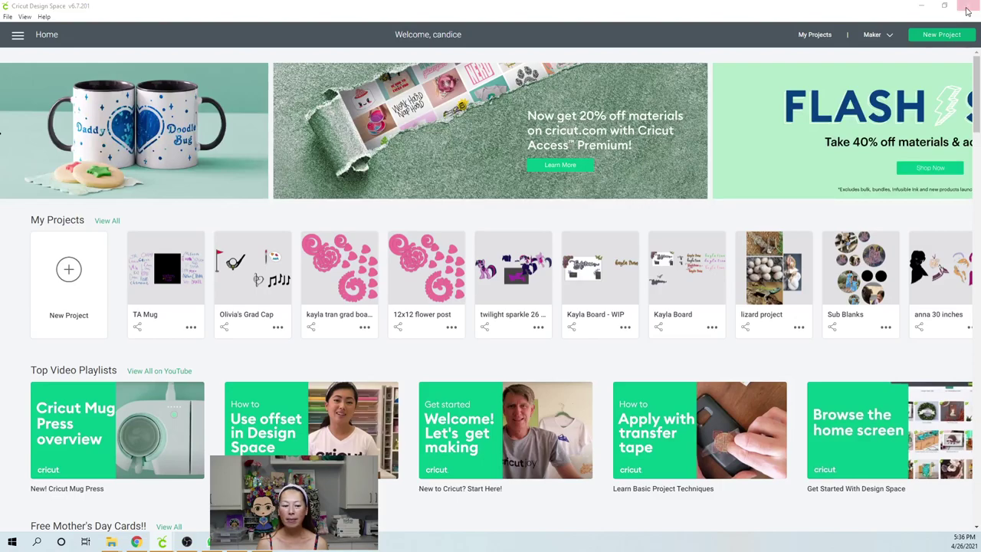
pyautogui.click(477, 263)
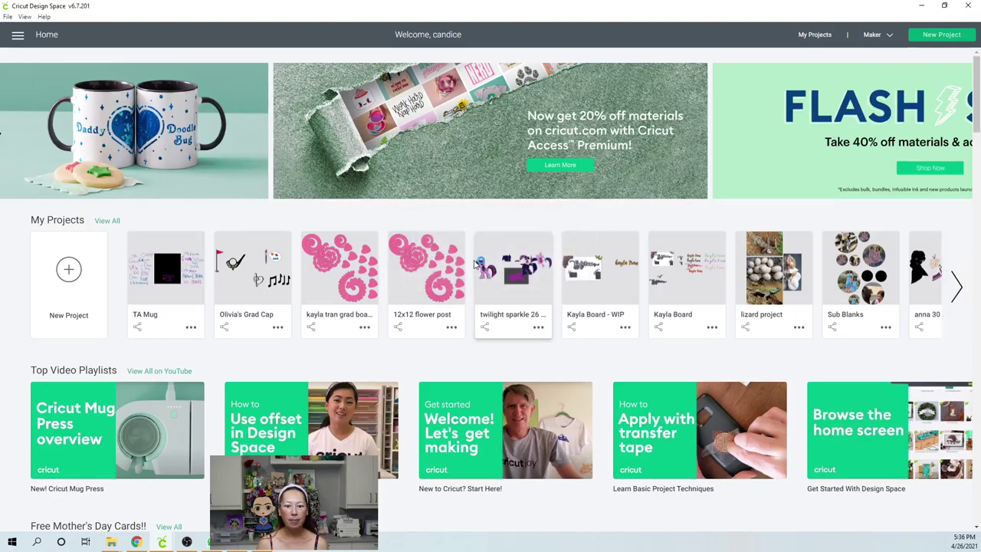
# Step: Bring up the Design Space window with the TA Mug project's Make screen and try to close it
pyautogui.click(163, 543)
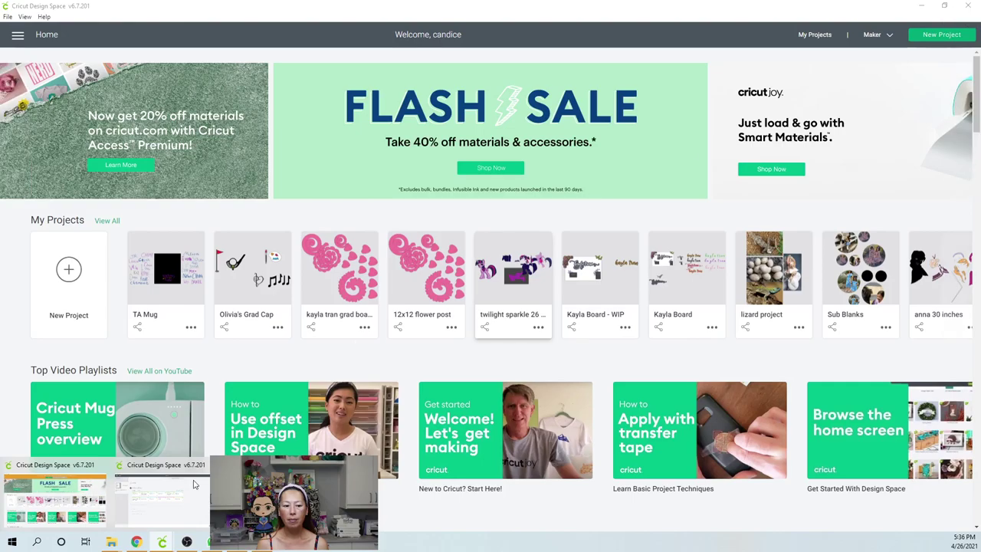
pyautogui.click(142, 513)
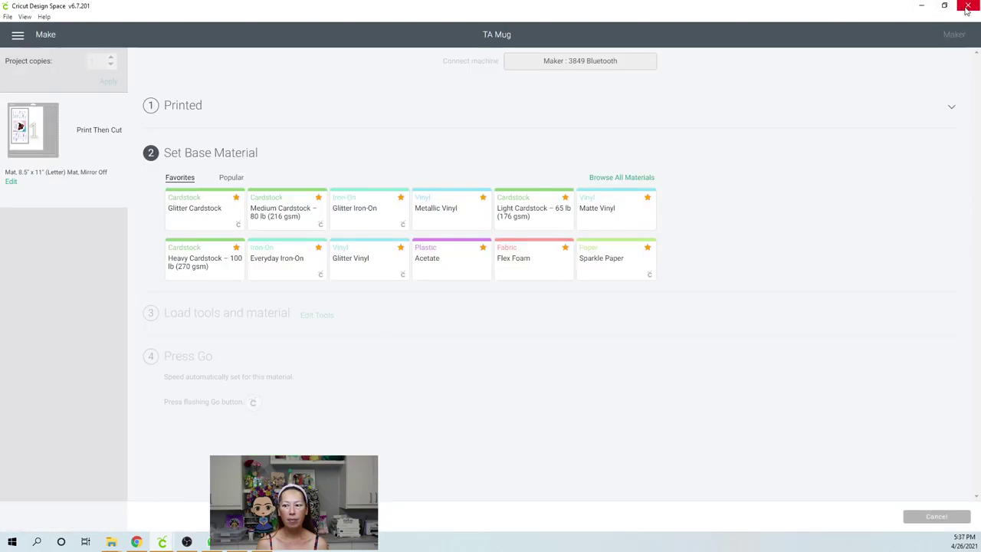
pyautogui.press('Escape')
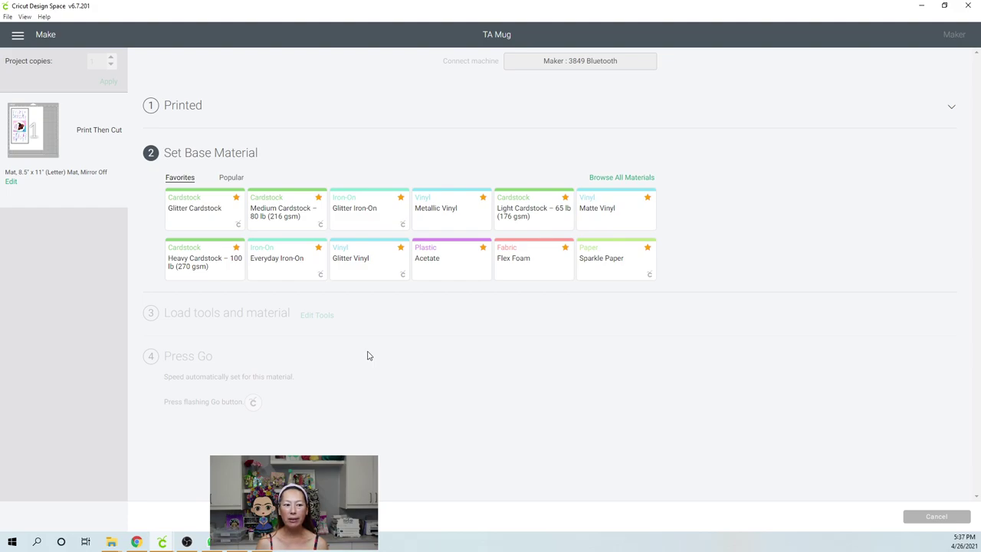
pyautogui.click(968, 5)
pyautogui.press('Escape')
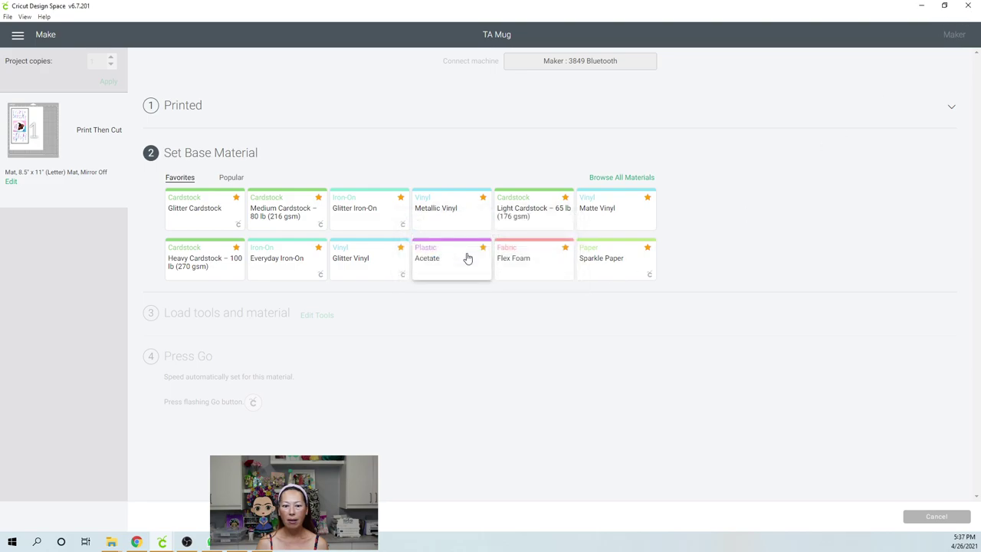
# Step: Close the remaining Design Space home window, confirm Quit, and dismiss the error dialog
pyautogui.moveTo(151, 547)
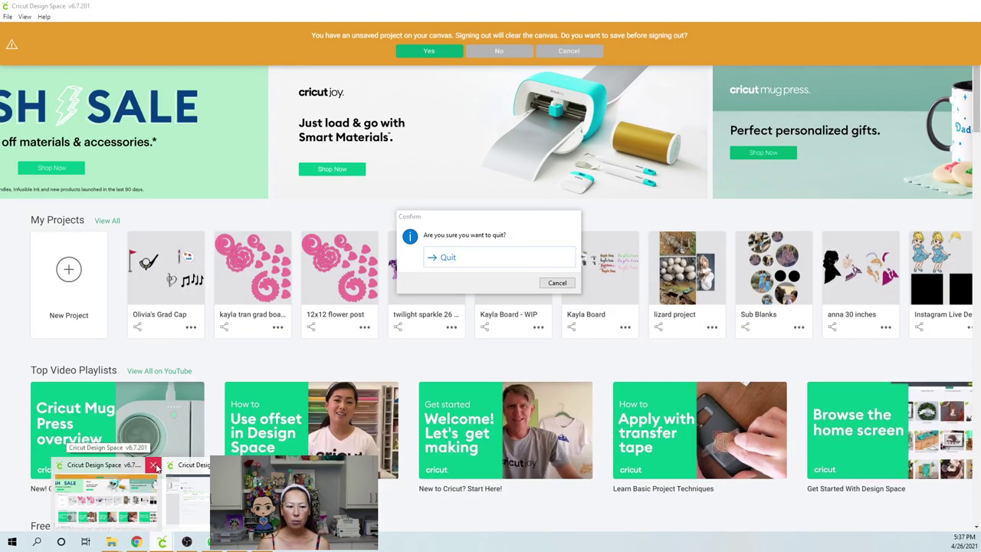
pyautogui.click(155, 466)
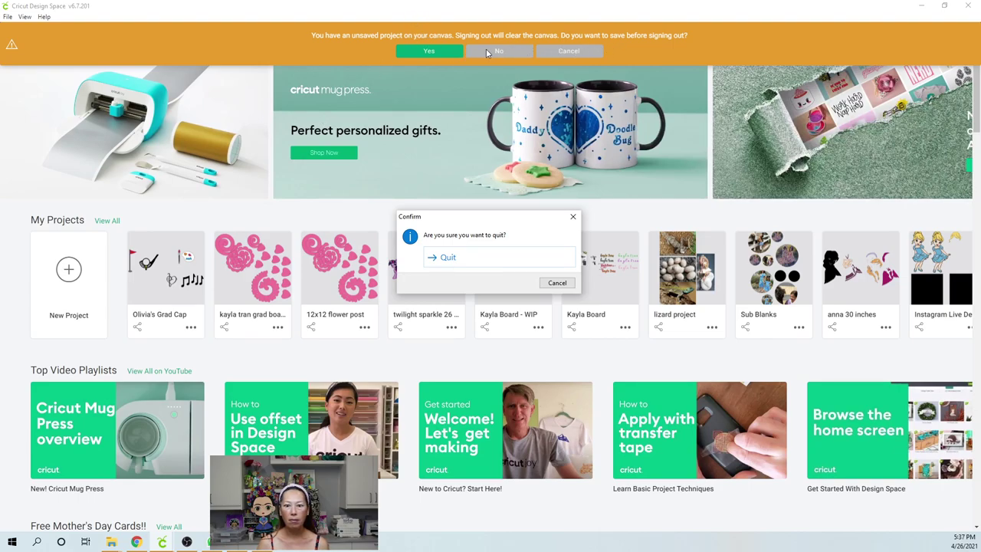
pyautogui.click(541, 257)
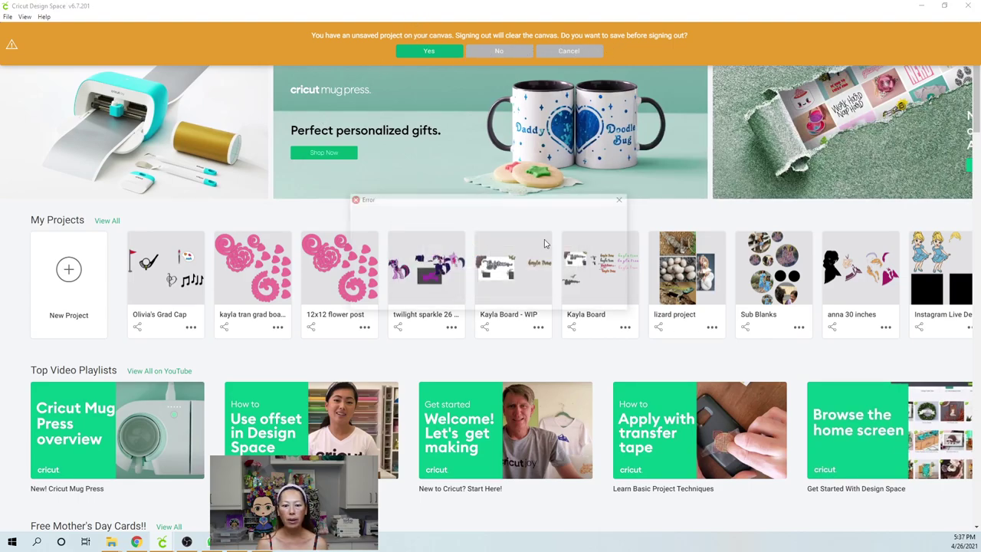
pyautogui.click(605, 299)
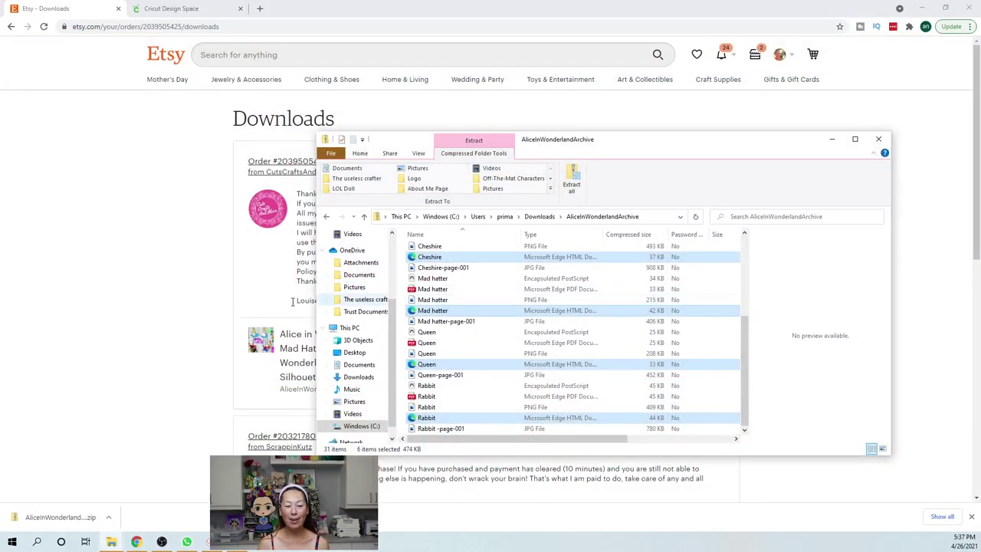
# Step: Switch to the browser, load design.cricut.com and launch the Design Space desktop app from there
pyautogui.click(184, 311)
pyautogui.click(207, 10)
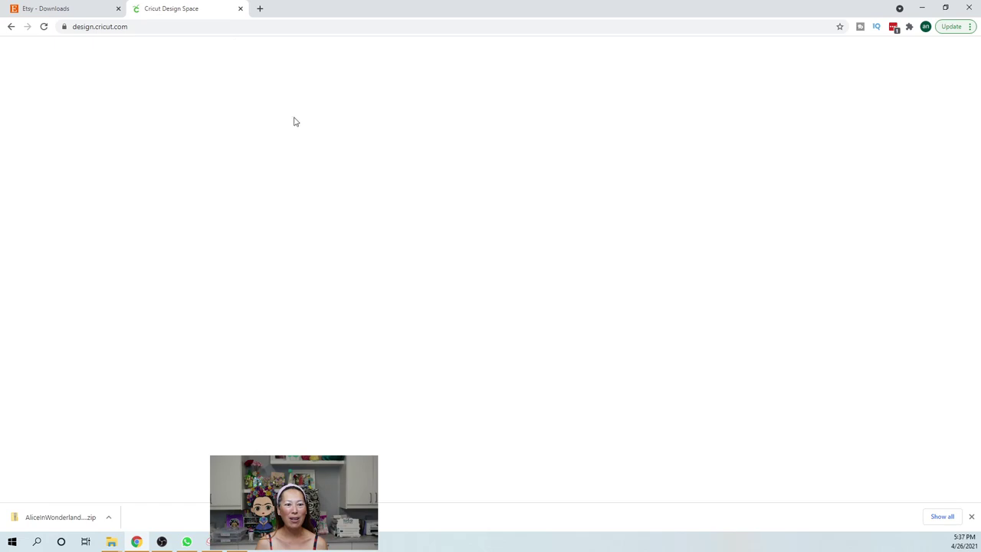
pyautogui.click(273, 28)
pyautogui.write('des')
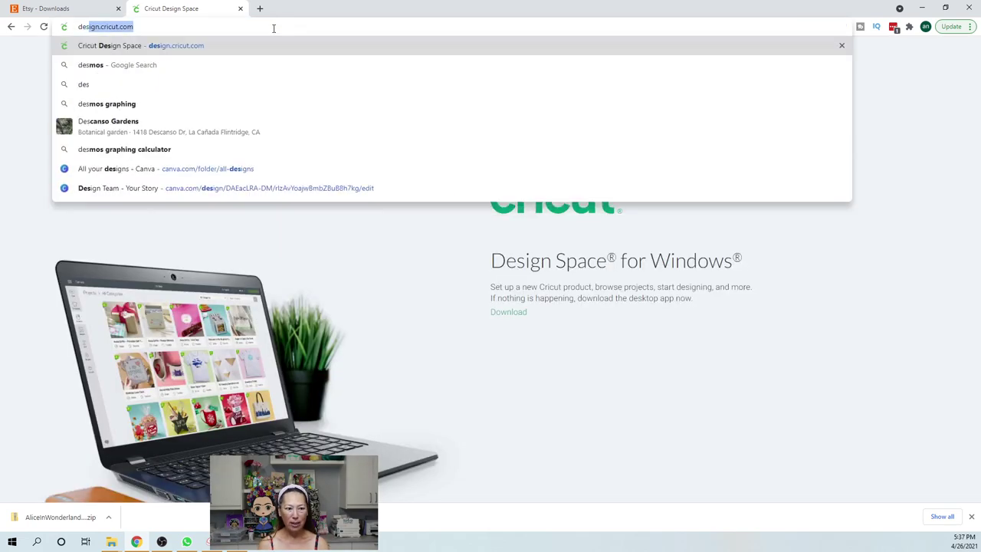
pyautogui.press('Return')
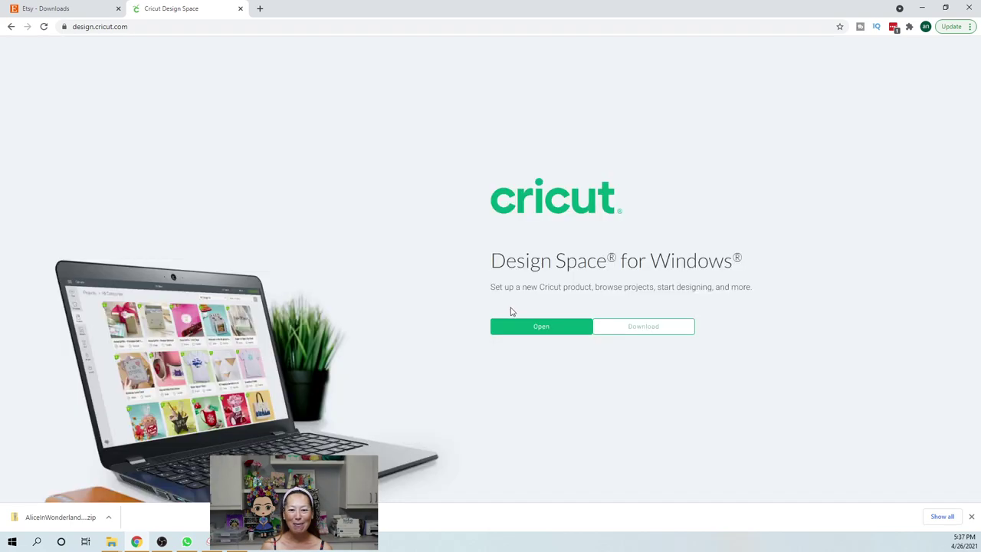
pyautogui.click(530, 329)
pyautogui.click(522, 113)
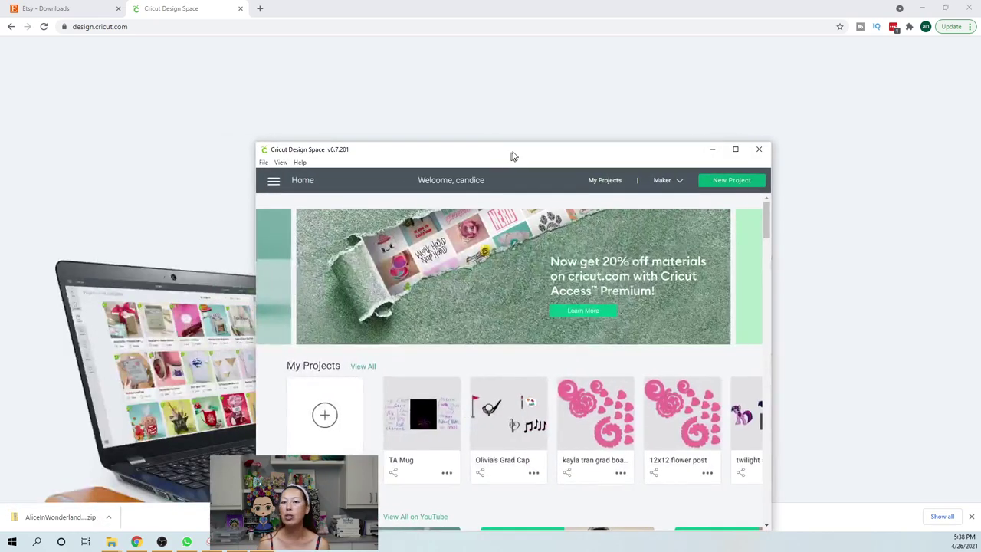
# Step: Maximize the relaunched Design Space window and start a new project
pyautogui.moveTo(510, 154); pyautogui.dragTo(477, 105)
pyautogui.click(714, 99)
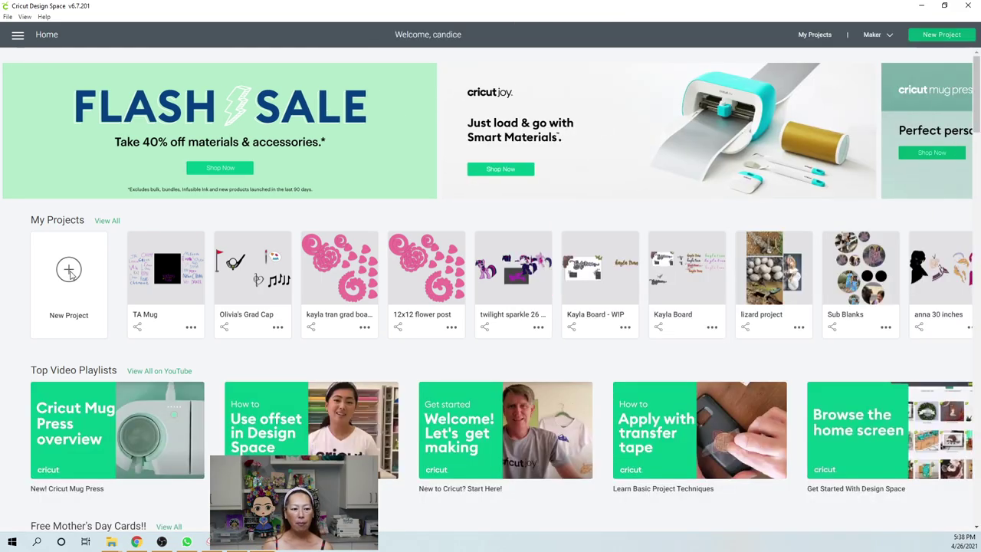
pyautogui.click(152, 308)
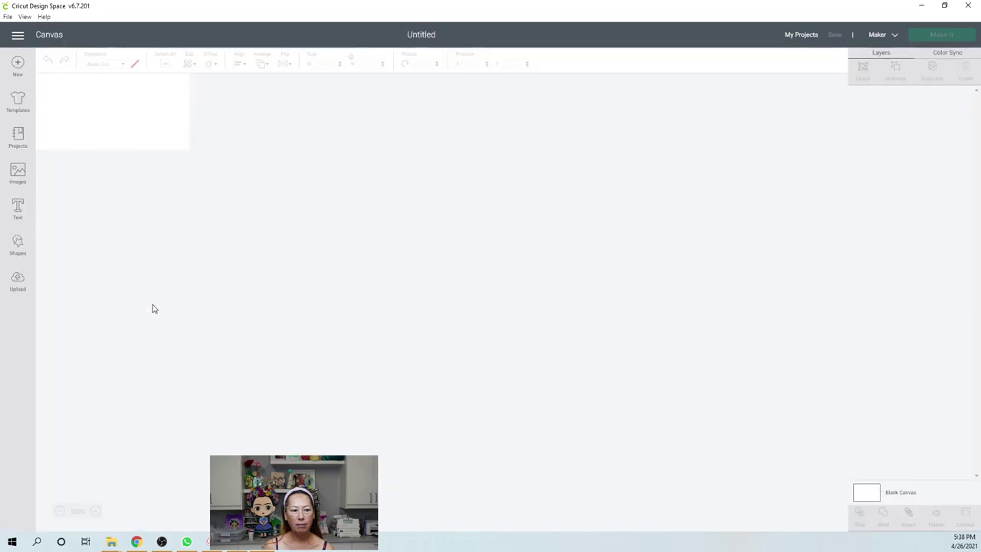
# Step: Upload the Alice cut file from the Desktop as a new image named Alice
pyautogui.click(18, 281)
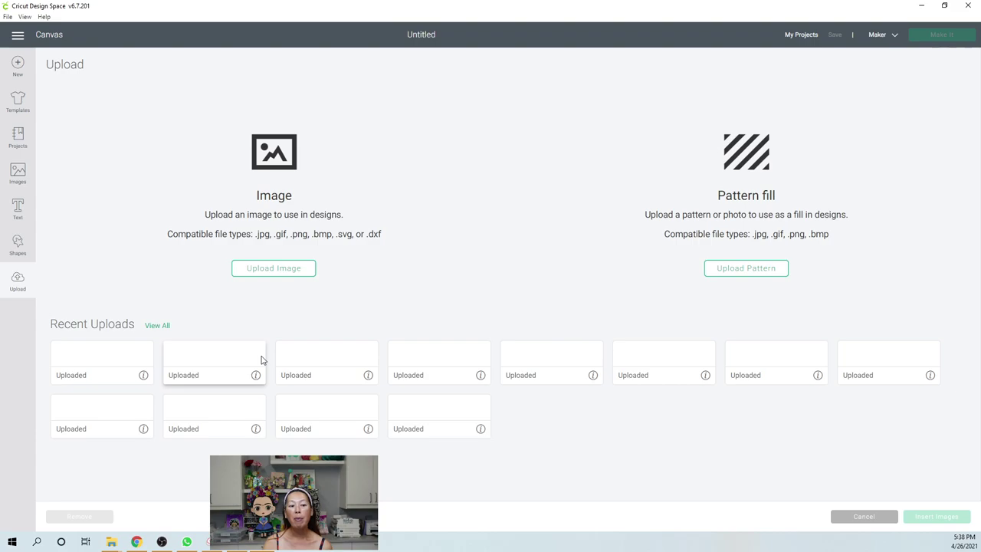
pyautogui.click(282, 275)
pyautogui.click(517, 276)
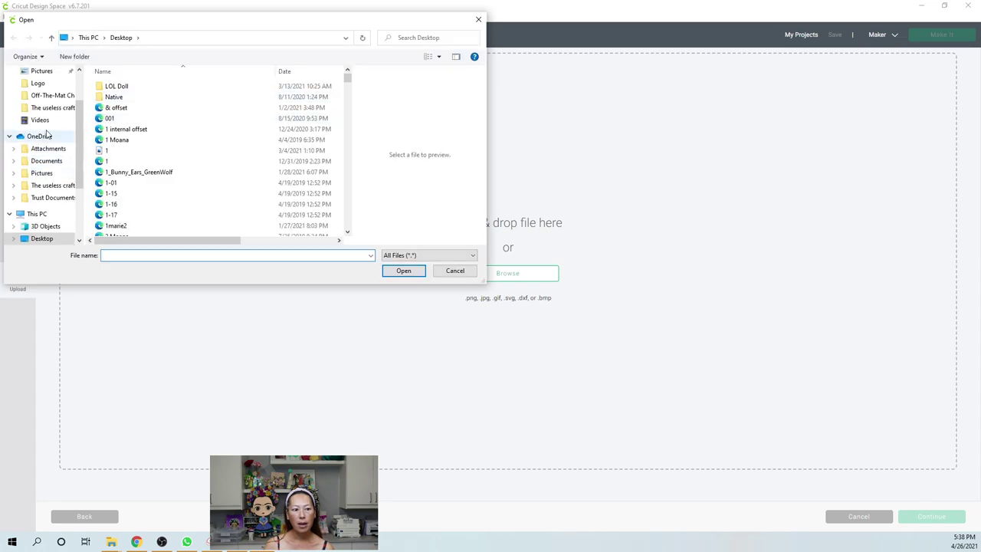
pyautogui.scroll(3, 49, 161)
pyautogui.click(51, 94)
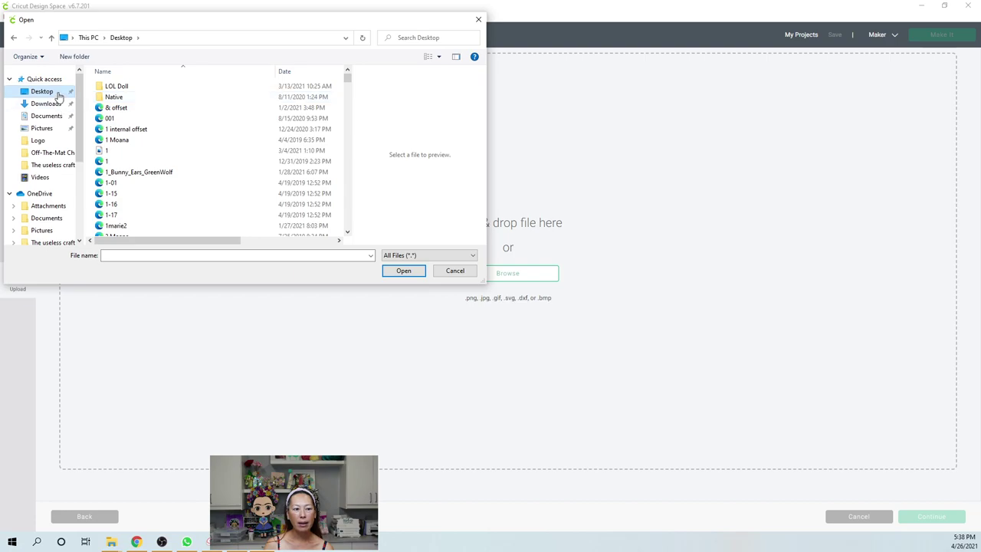
pyautogui.scroll(-10, 168, 135)
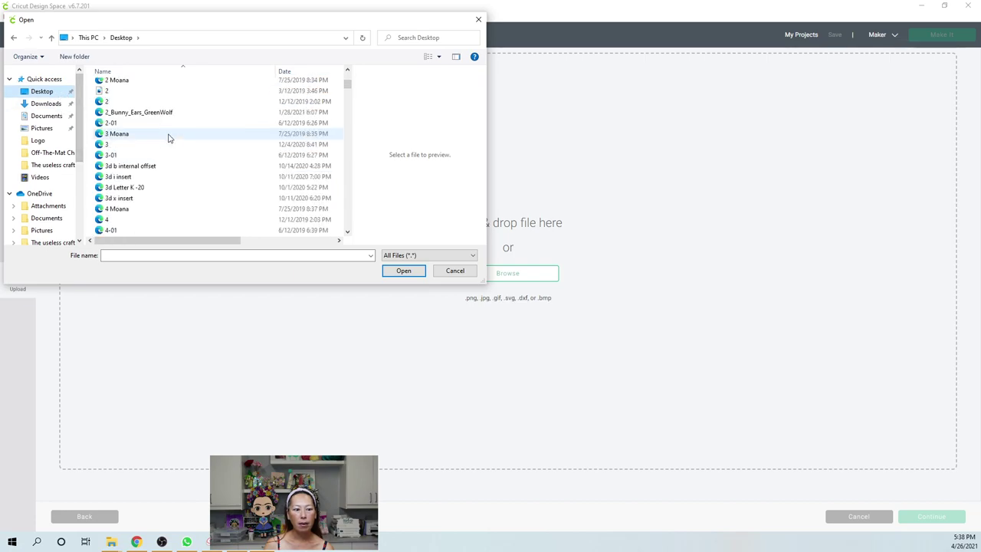
pyautogui.scroll(-8, 168, 138)
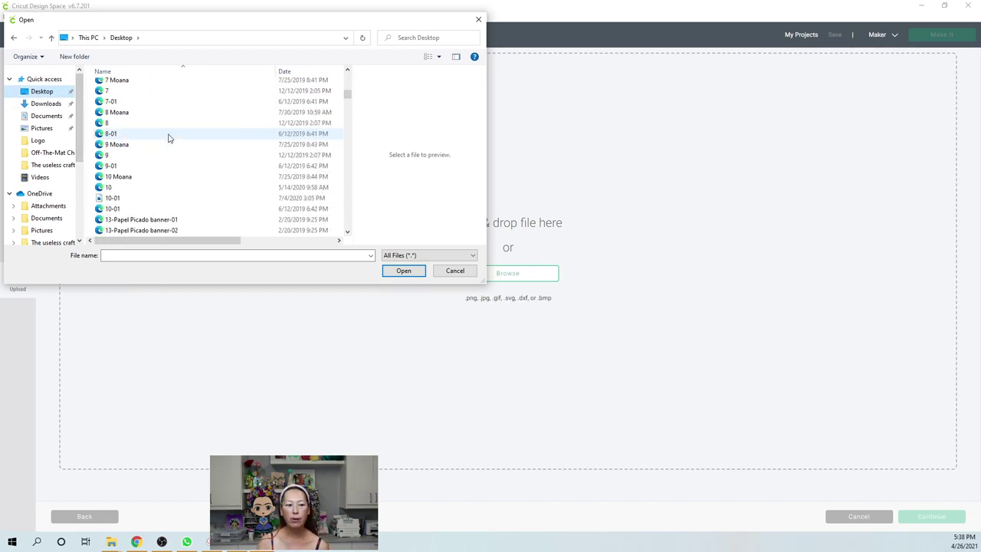
pyautogui.scroll(-4, 169, 136)
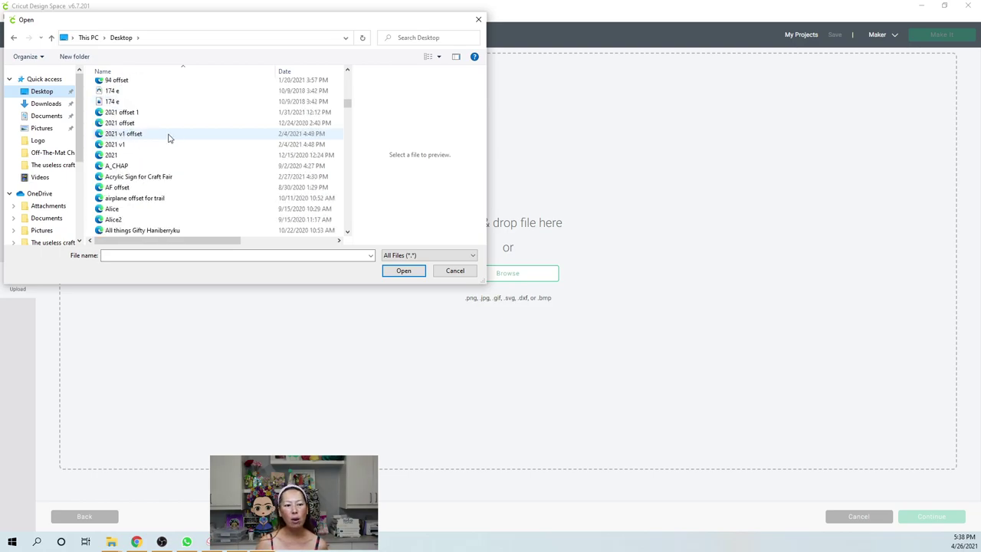
pyautogui.doubleClick(100, 180)
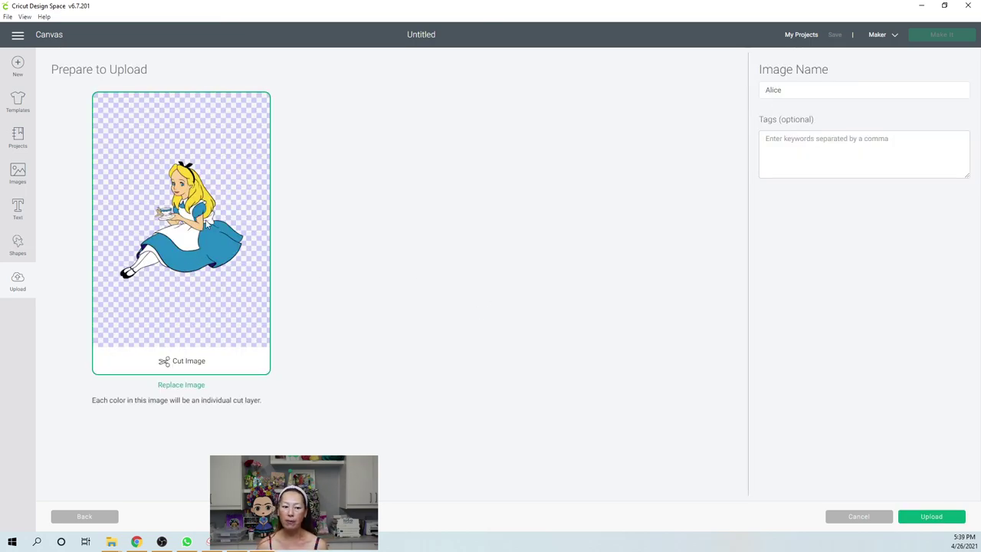
pyautogui.click(935, 517)
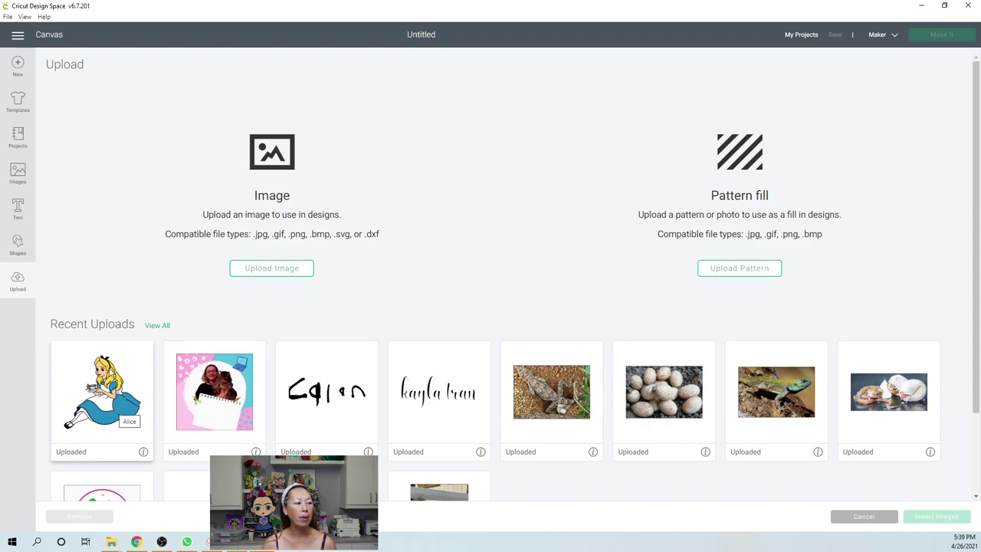
# Step: Insert the uploaded Alice image into the canvas and move it to about X 7.2, Y 1.5 inches
pyautogui.click(107, 381)
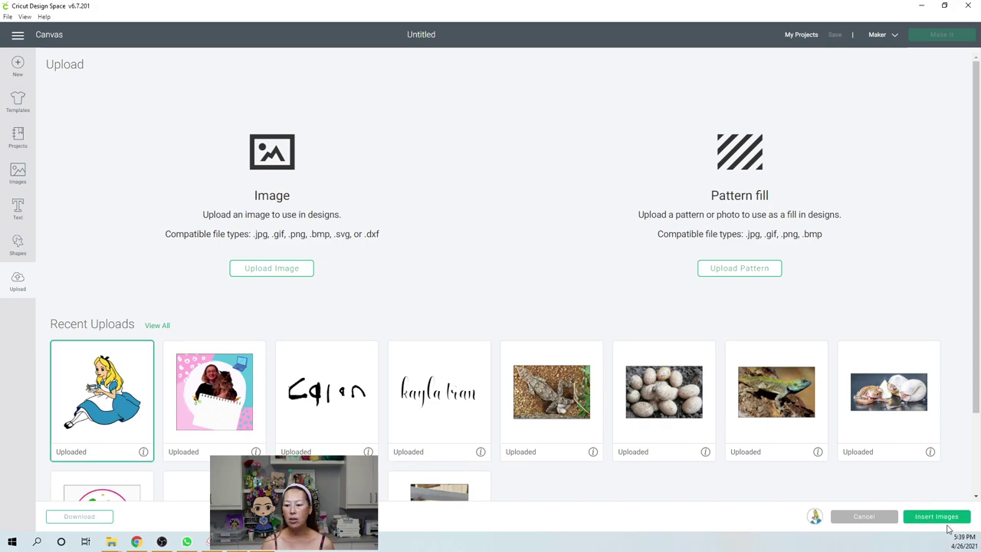
pyautogui.click(948, 524)
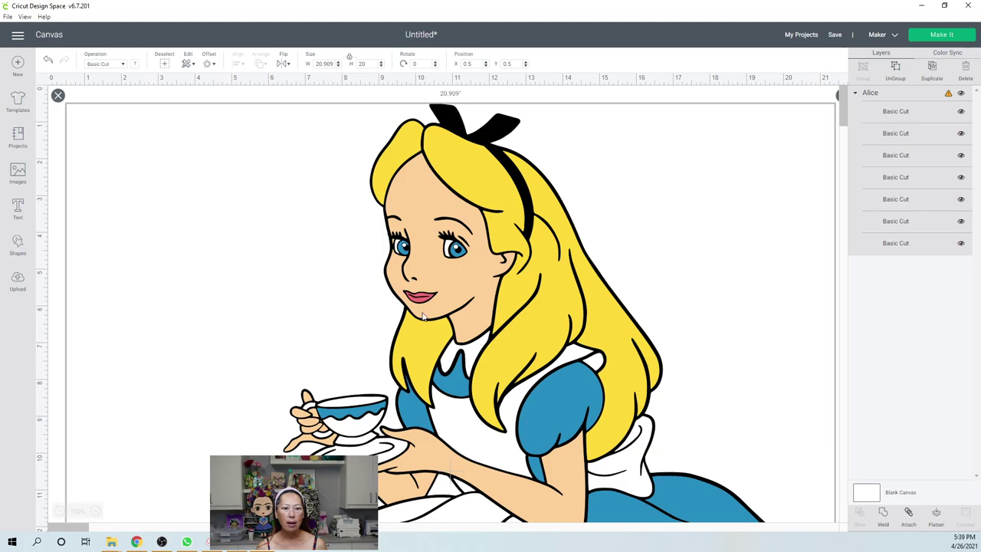
pyautogui.click(60, 512)
pyautogui.click(60, 512)
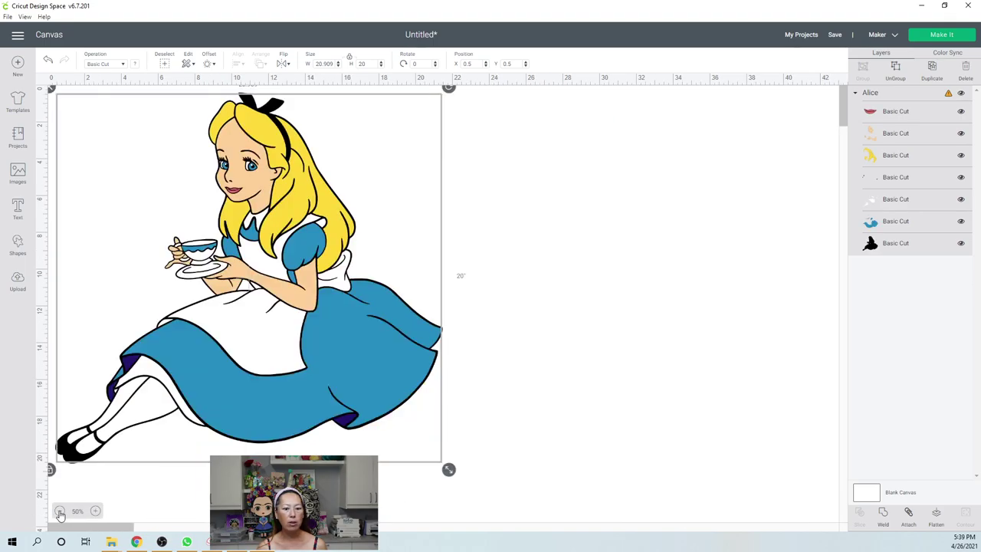
pyautogui.moveTo(304, 279); pyautogui.dragTo(427, 299)
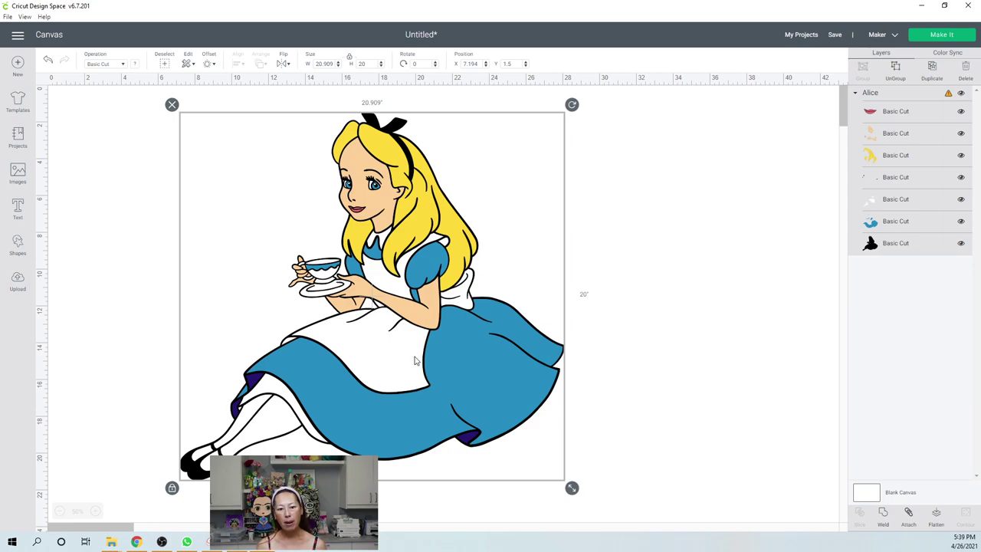
# Step: Set the Alice image's height to 30 inches and move it to about X 18.3, Y 5.3 inches
pyautogui.click(375, 66)
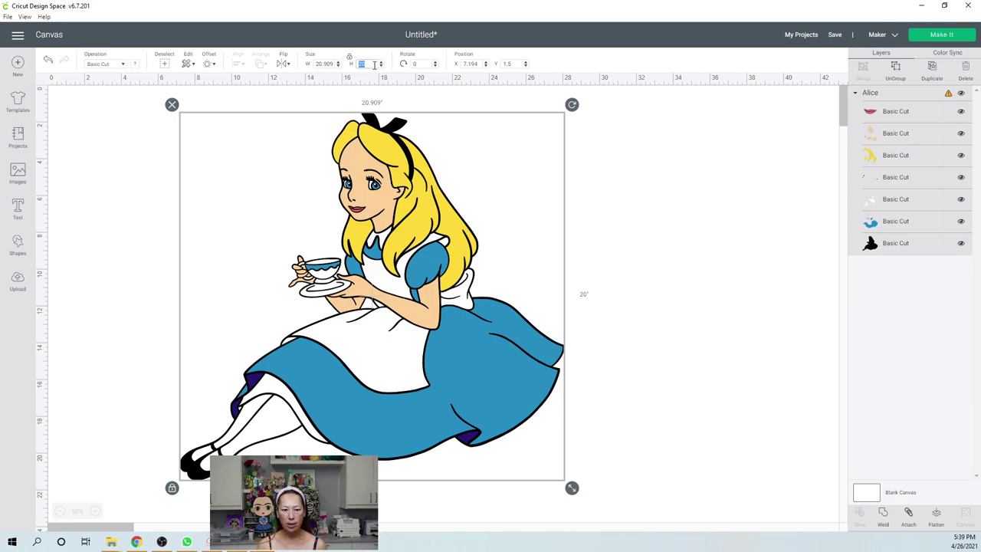
pyautogui.write('30')
pyautogui.press('Tab')
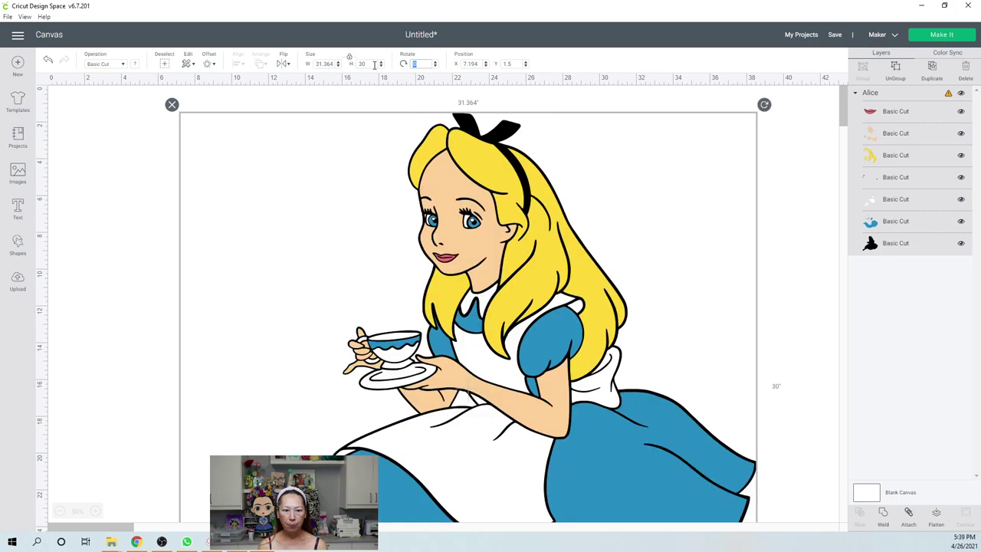
pyautogui.click(59, 511)
pyautogui.moveTo(308, 267); pyautogui.dragTo(411, 303)
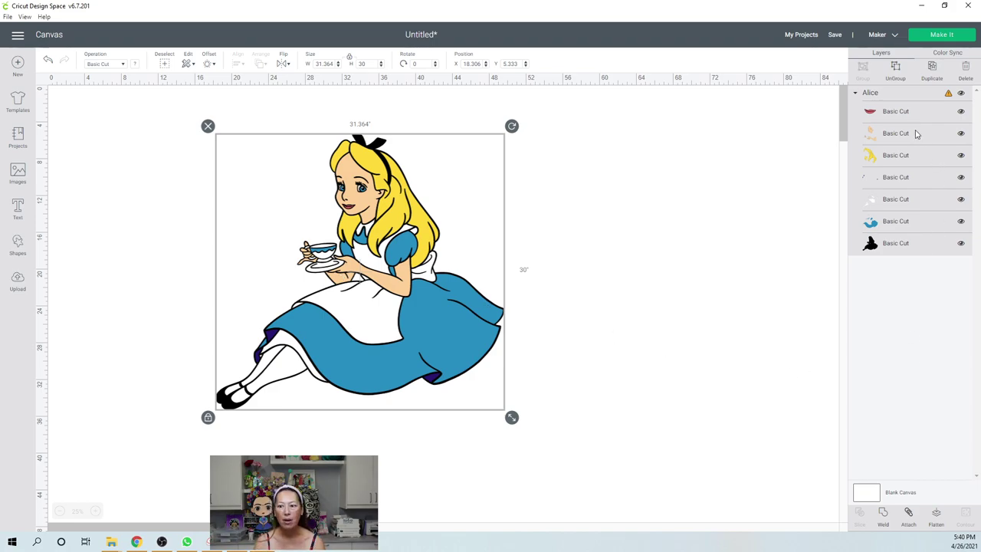
# Step: Ungroup the Alice image and hide all contours of the skin-coloured layer, keeping only the face
pyautogui.click(897, 72)
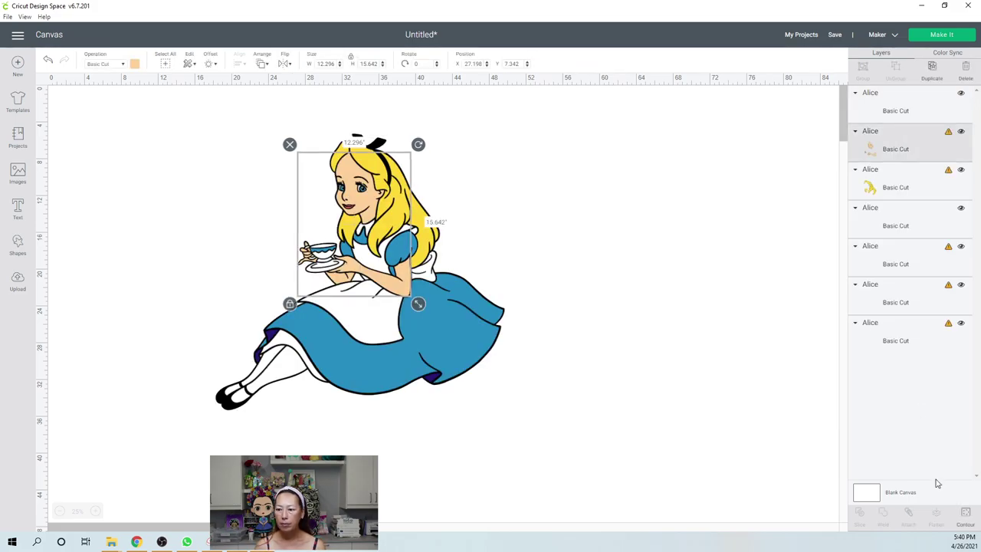
pyautogui.click(964, 518)
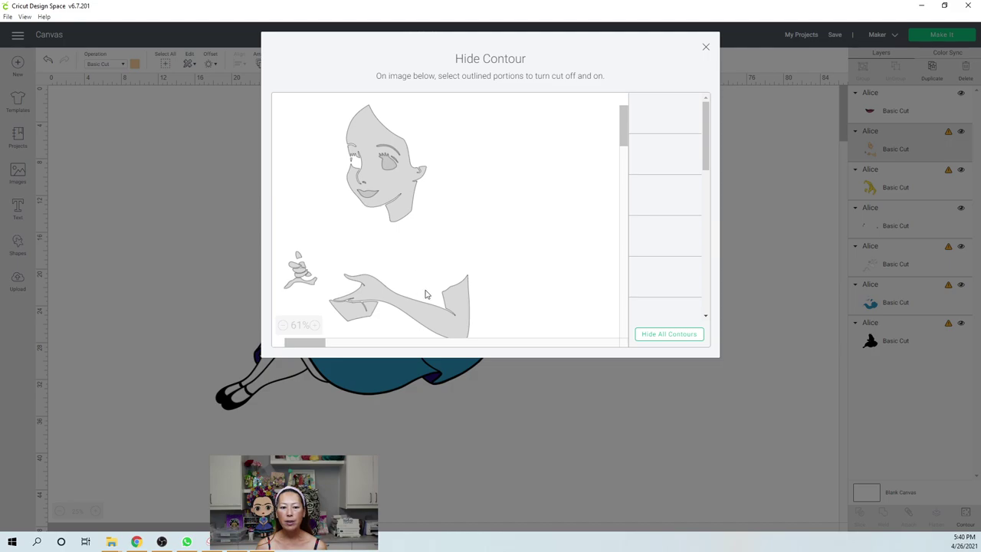
pyautogui.click(655, 334)
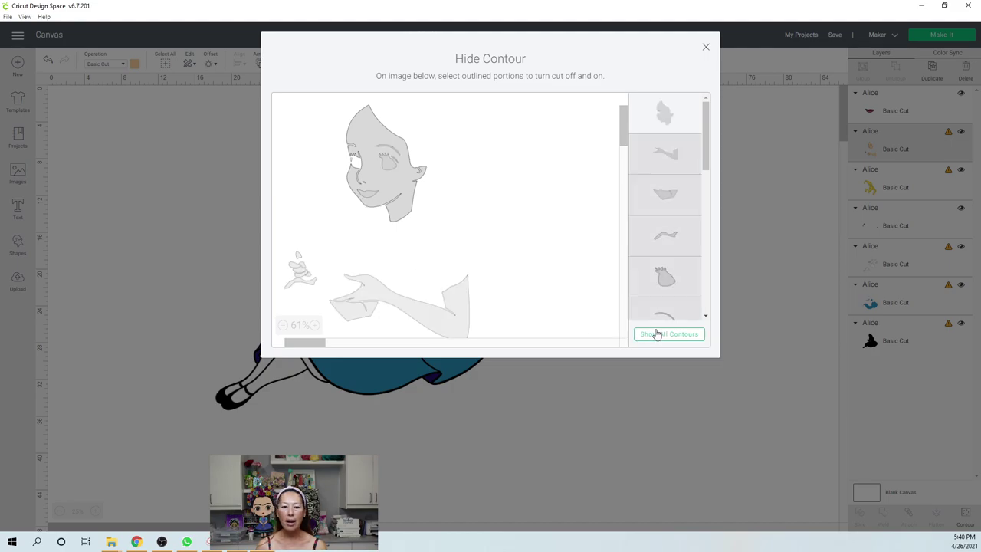
pyautogui.click(706, 47)
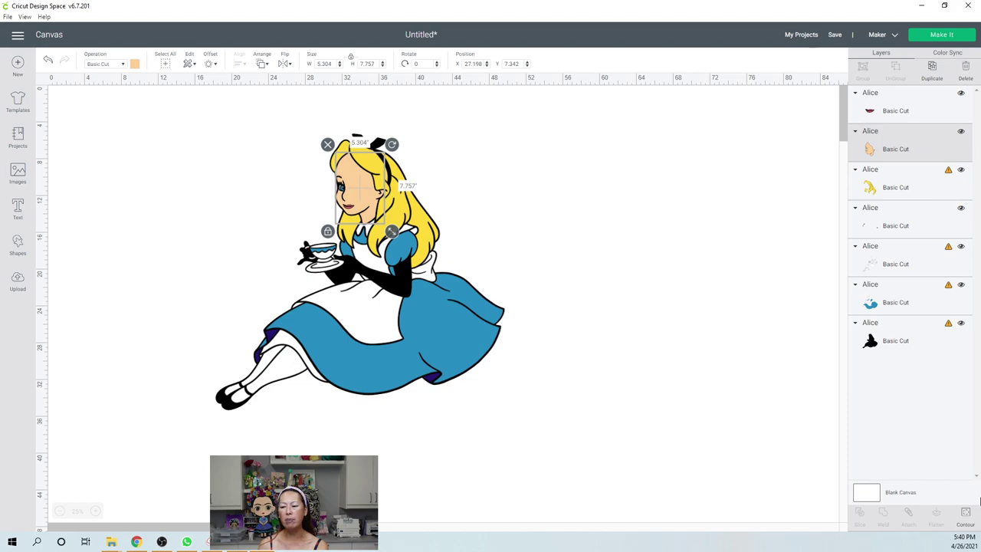
# Step: Reset the skin layer's hidden contours and hide everything except the large forearm and hand piece
pyautogui.click(966, 512)
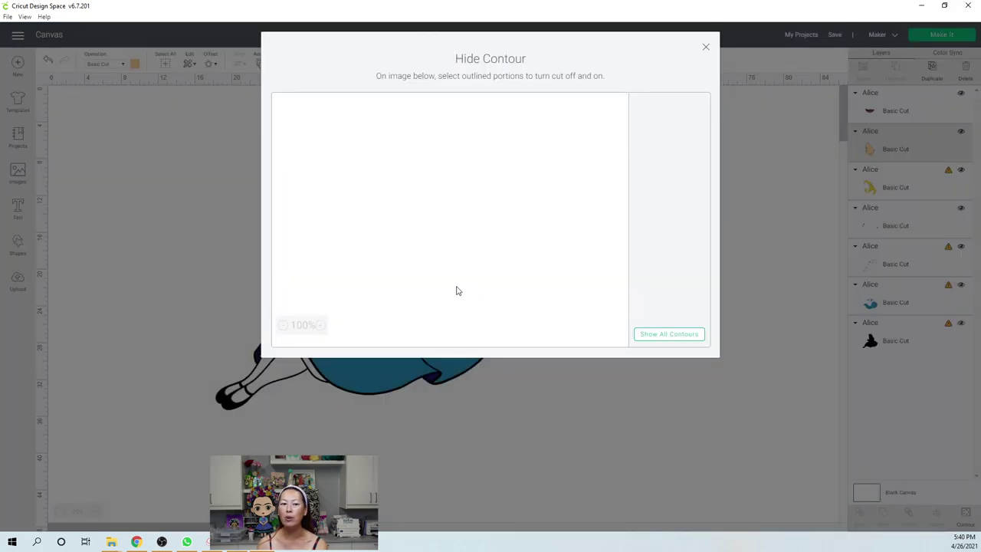
pyautogui.click(684, 343)
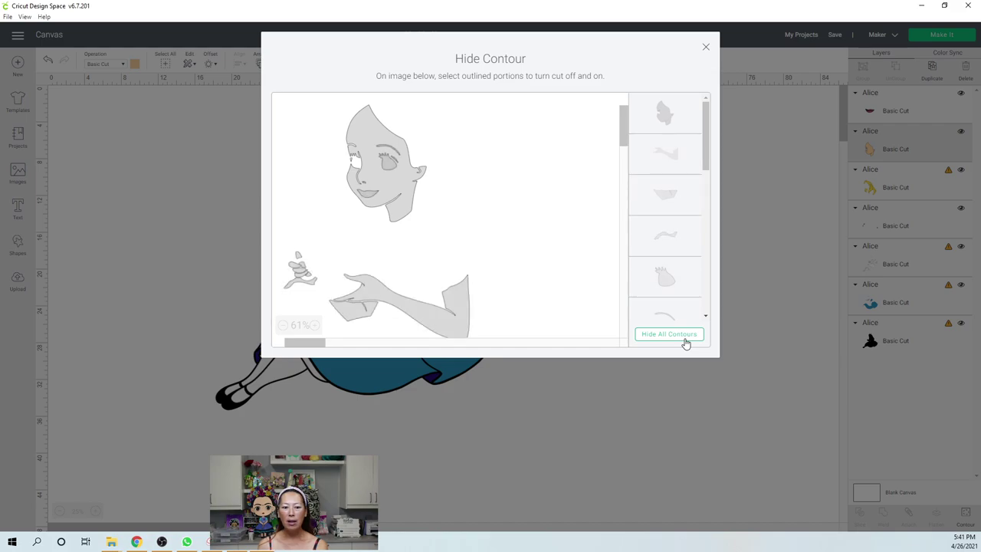
pyautogui.click(685, 342)
pyautogui.click(440, 326)
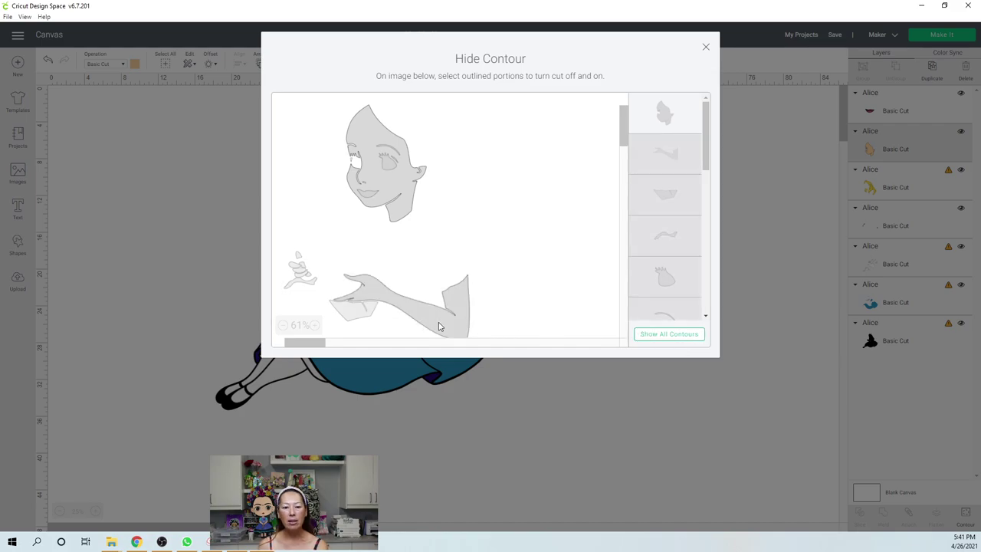
pyautogui.click(402, 212)
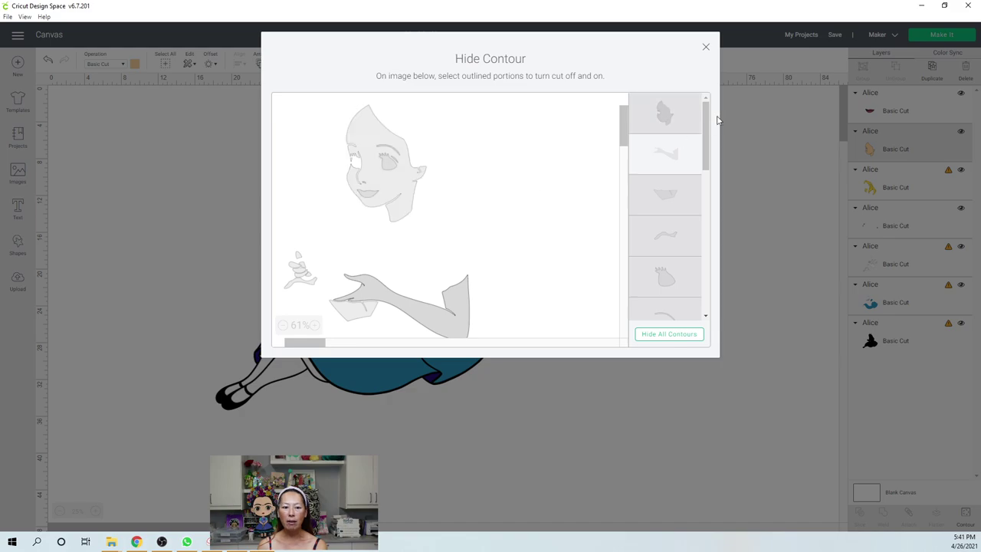
pyautogui.click(705, 47)
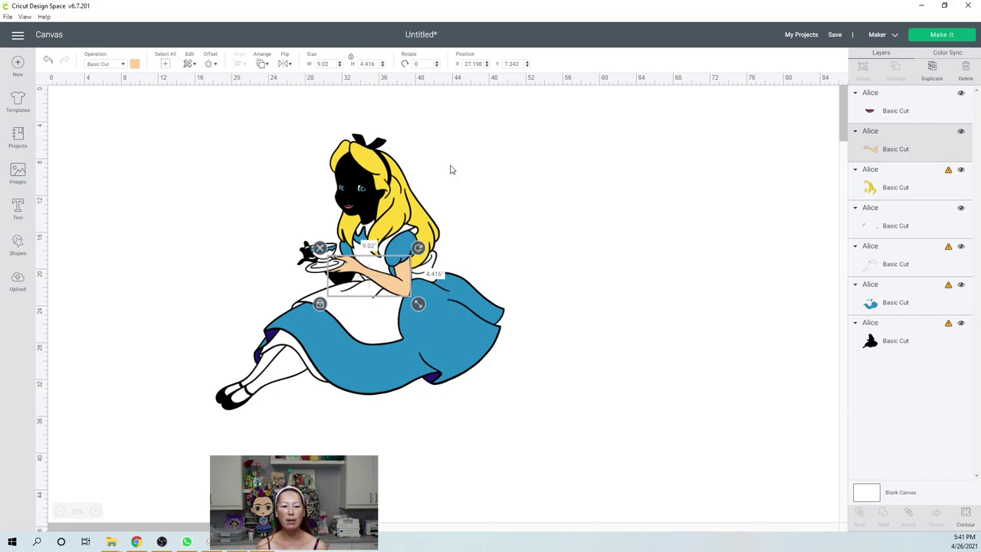
# Step: Restore all hidden contours of the skin-coloured layer
pyautogui.click(966, 520)
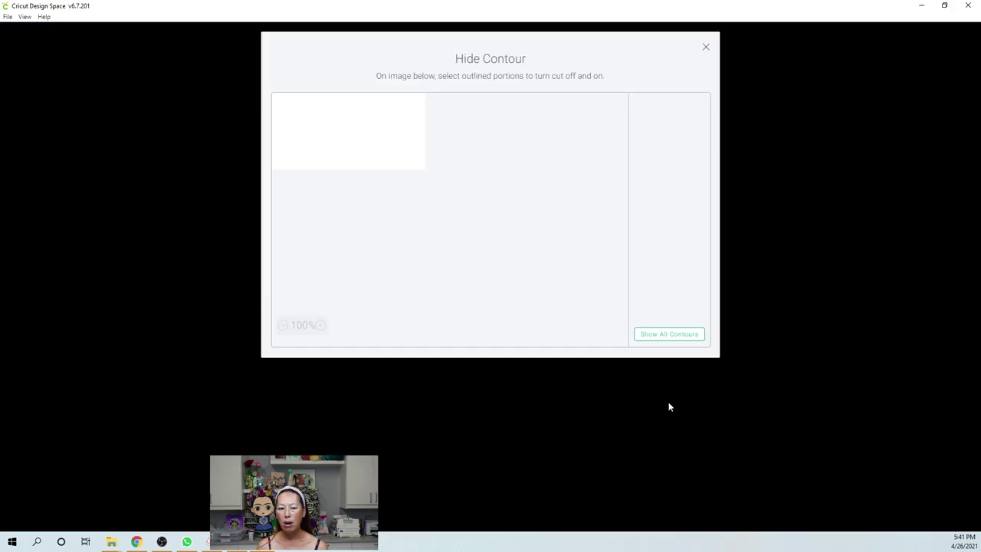
pyautogui.click(667, 336)
pyautogui.click(668, 336)
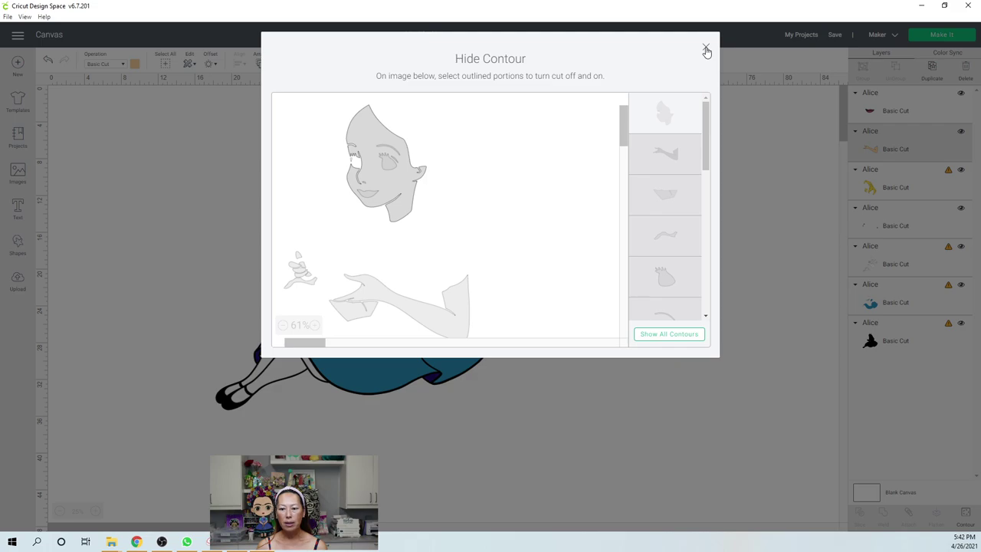
pyautogui.click(665, 335)
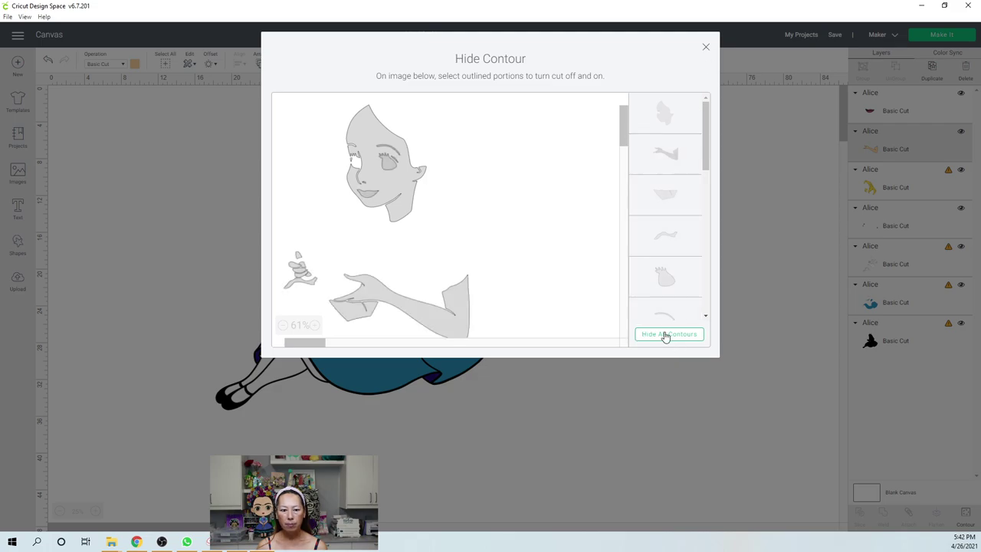
pyautogui.click(705, 47)
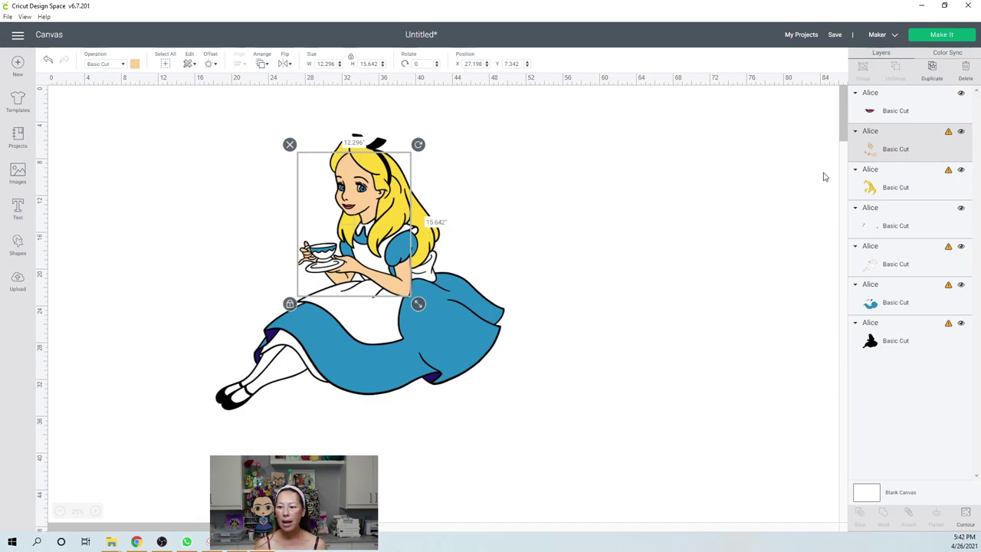
# Step: Move the yellow hair layer to about X 59.7, Y 5.3 inches, duplicate it twice and place one copy below at about X 60.5, Y 20.1
pyautogui.click(427, 214)
pyautogui.moveTo(426, 215); pyautogui.dragTo(677, 222)
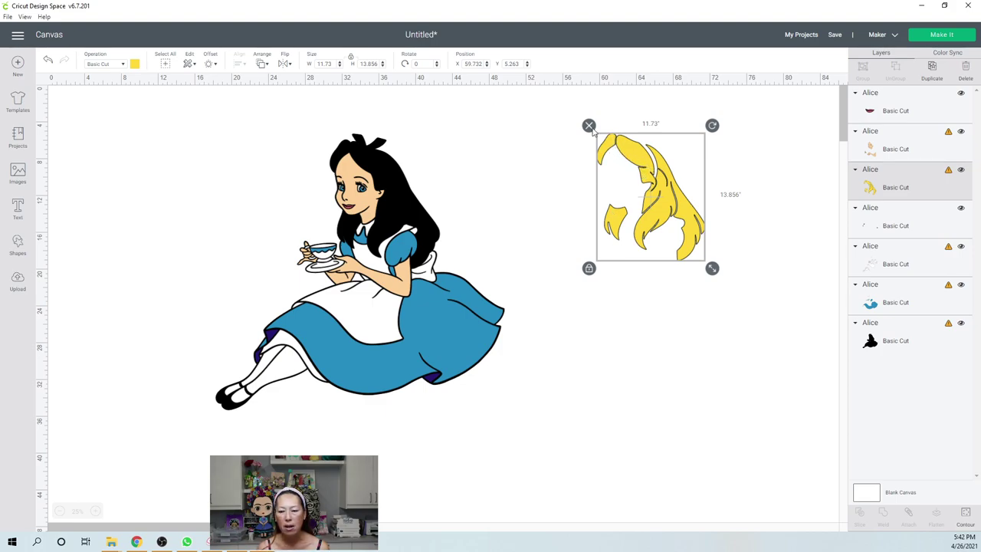
pyautogui.click(931, 73)
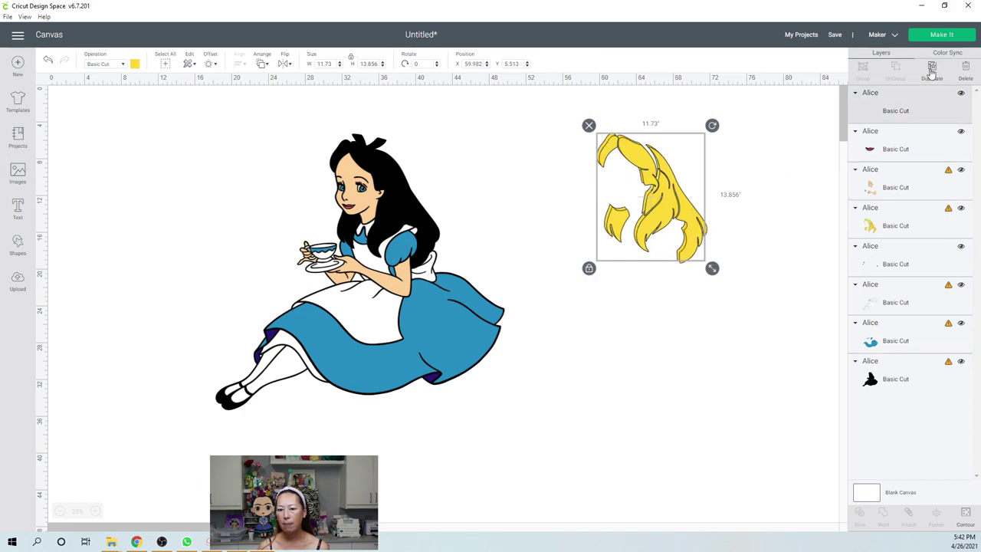
pyautogui.click(932, 71)
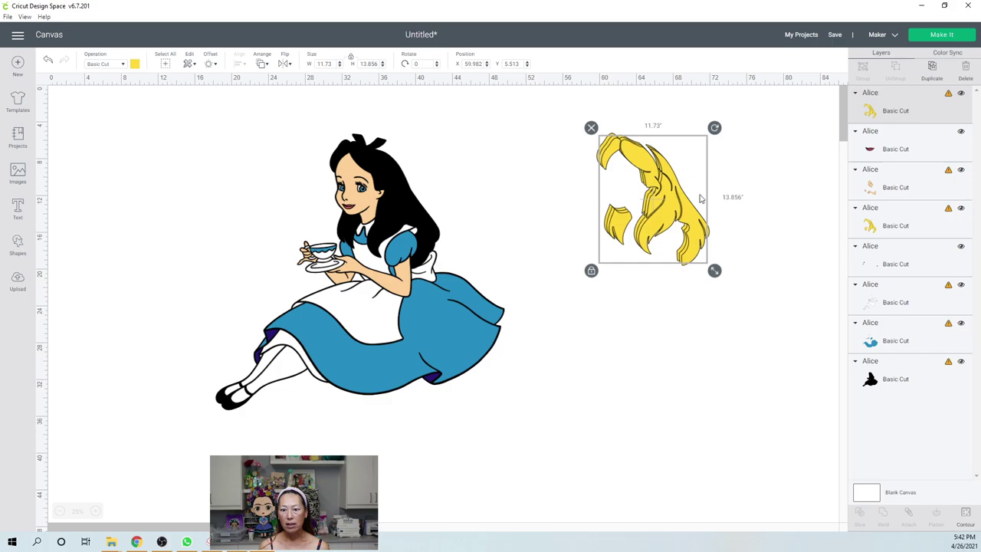
pyautogui.moveTo(677, 219); pyautogui.dragTo(680, 349)
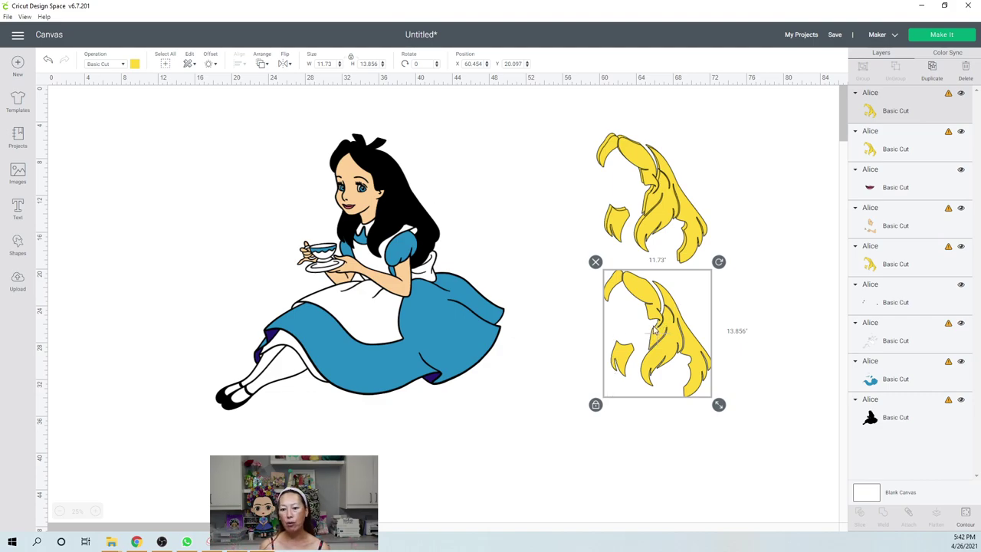
# Step: Hide the two small contours of the lower hair copy, keeping only the large hair piece
pyautogui.click(966, 513)
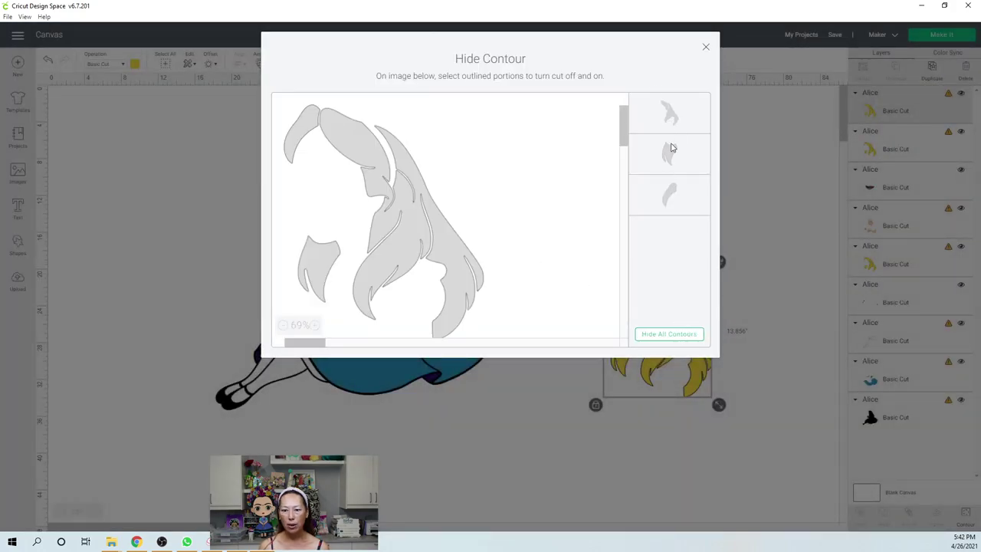
pyautogui.click(681, 337)
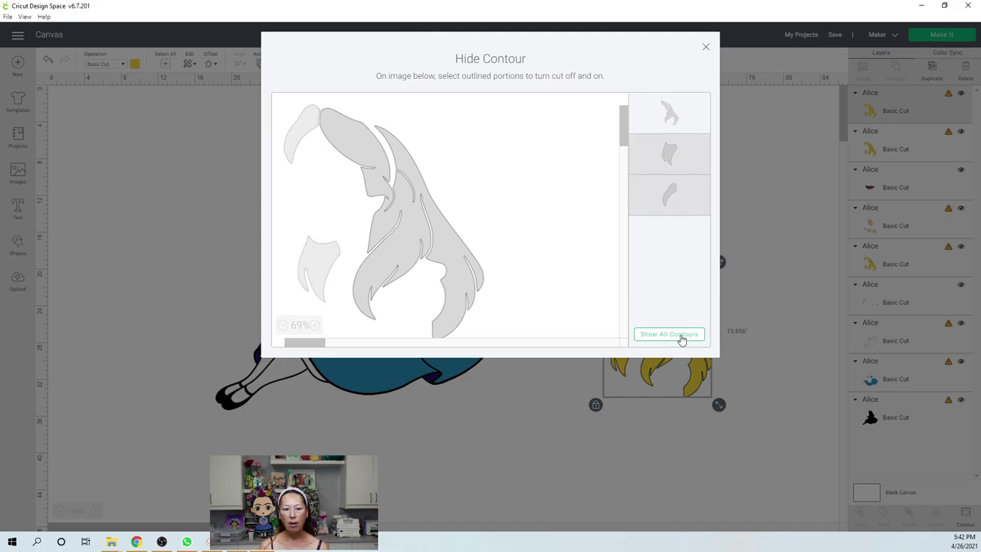
pyautogui.click(706, 46)
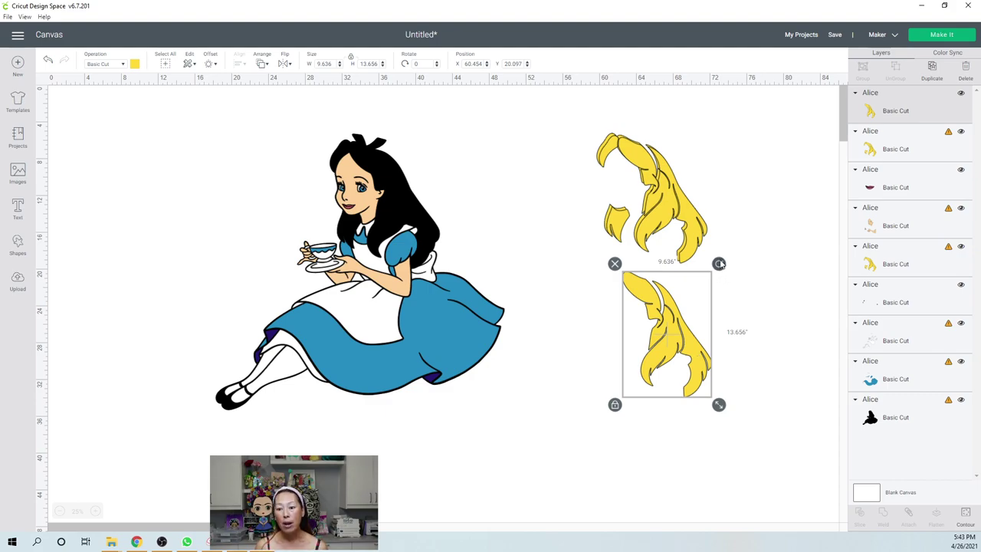
# Step: Rotate the large hair piece to about 348 degrees and unlock its proportions
pyautogui.moveTo(719, 263); pyautogui.dragTo(709, 258)
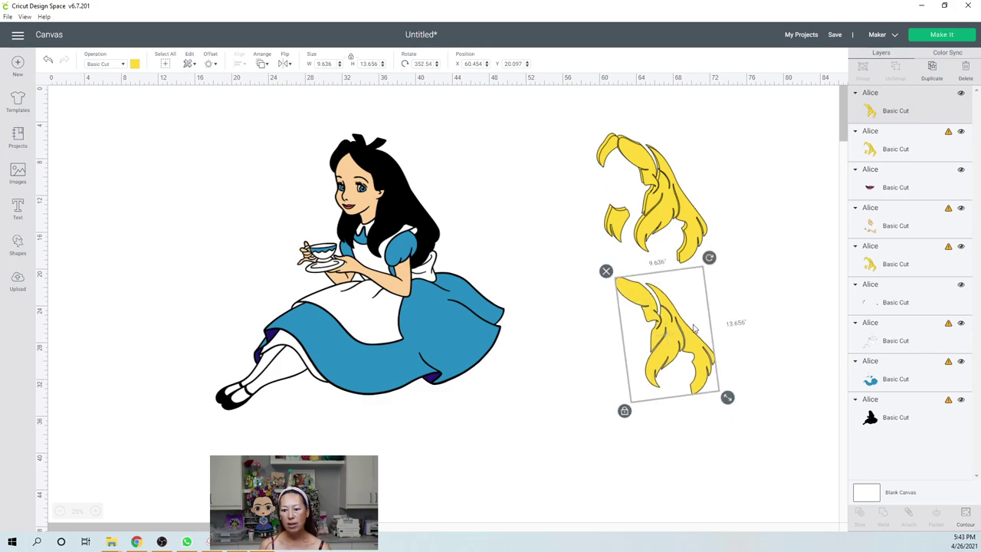
pyautogui.click(624, 410)
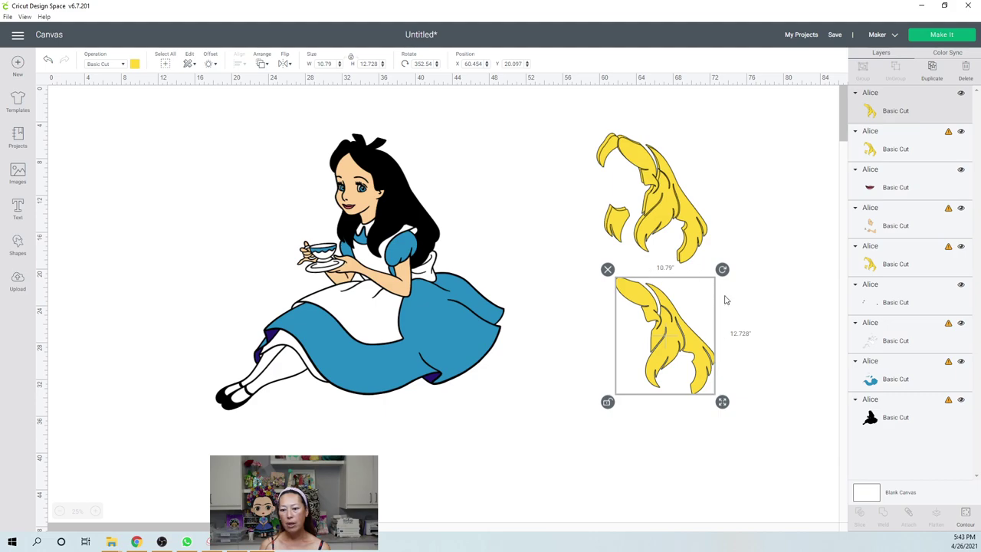
pyautogui.moveTo(722, 269); pyautogui.dragTo(721, 318)
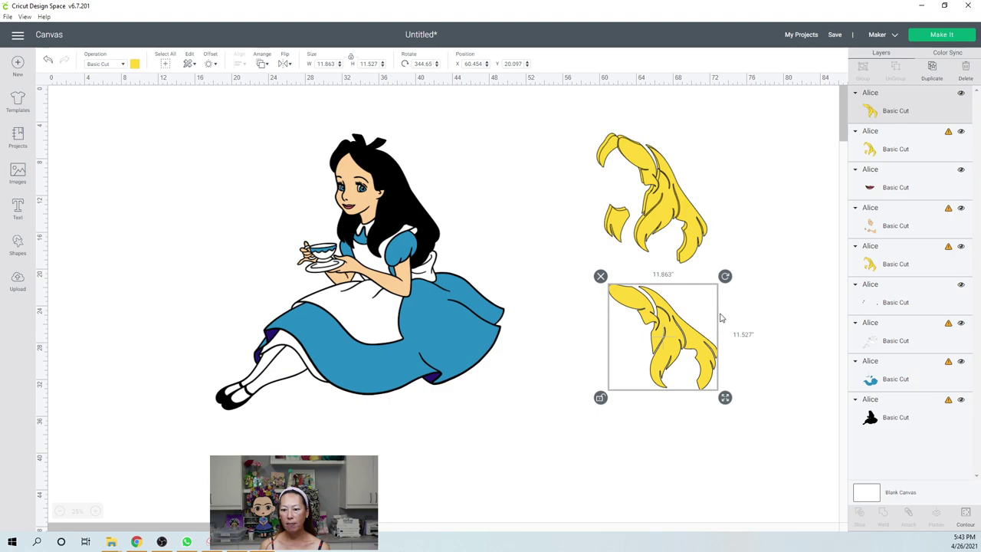
pyautogui.moveTo(726, 279); pyautogui.dragTo(727, 282)
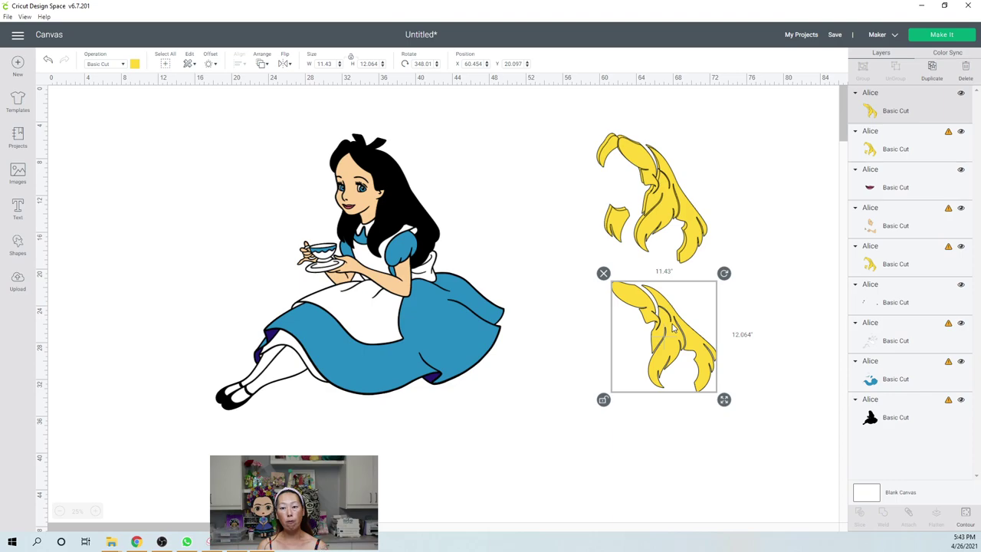
# Step: Move the upper hair copy aside, hide all its contours except the small curved front lock, and shift that lock slightly
pyautogui.moveTo(679, 208); pyautogui.dragTo(757, 198)
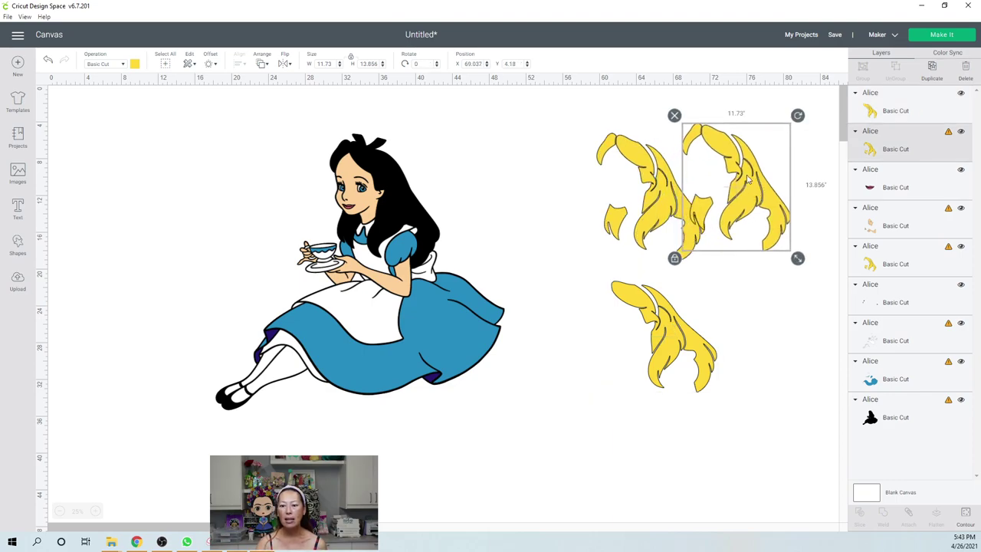
pyautogui.click(965, 513)
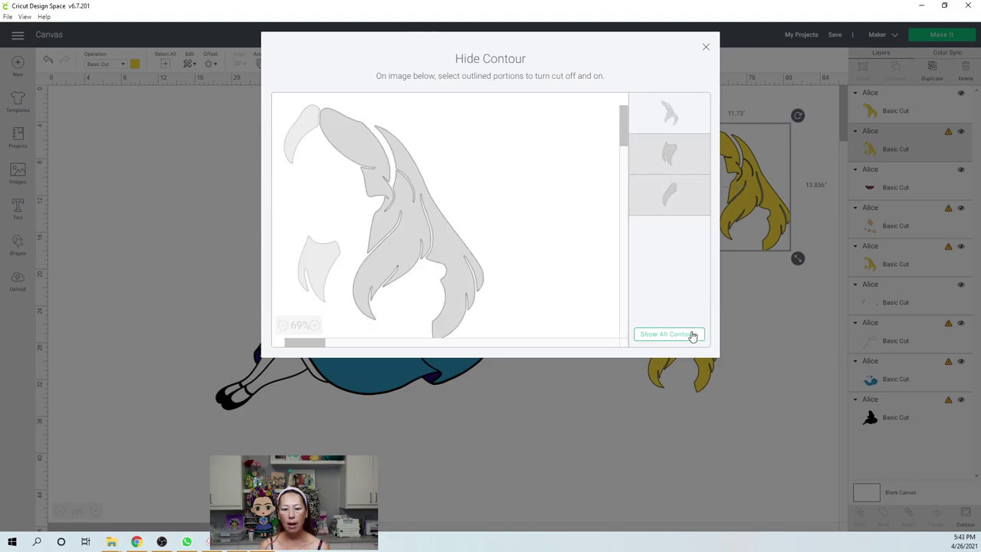
pyautogui.click(311, 127)
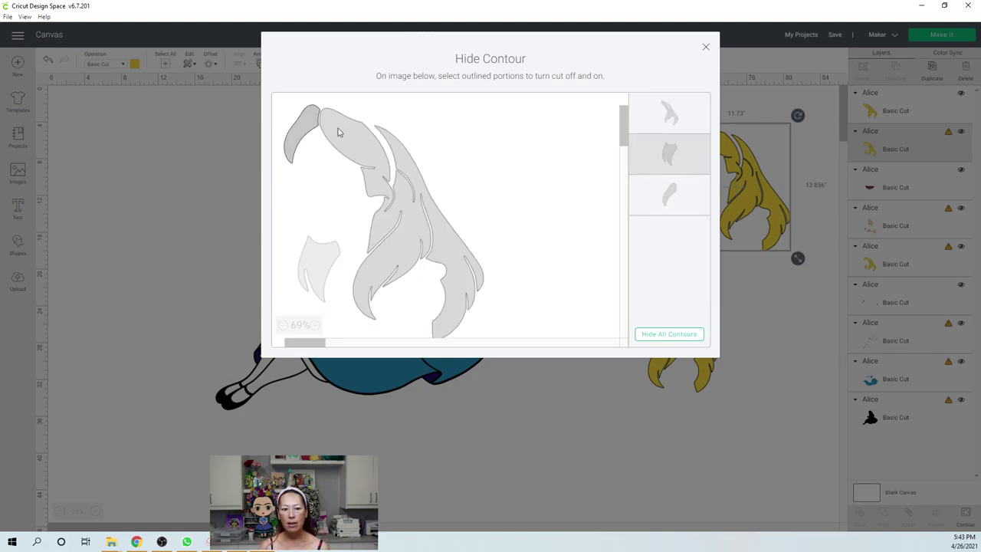
pyautogui.click(344, 135)
pyautogui.click(705, 49)
pyautogui.moveTo(721, 137); pyautogui.dragTo(737, 137)
# Step: Reduce the remaining hair layer to its small pointed lock, place it beside the front lock, and move the large piece to about X 52, Y 5.2
pyautogui.click(646, 187)
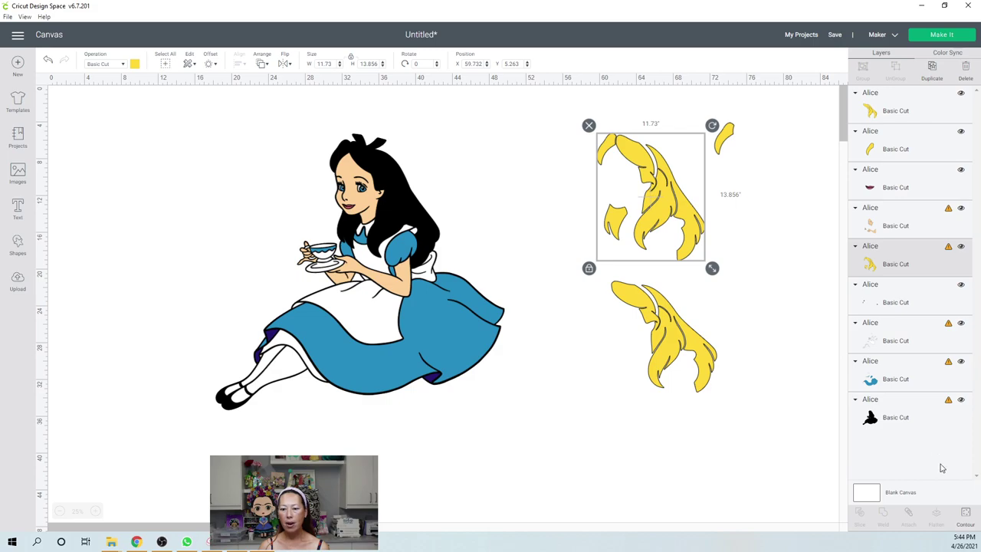
pyautogui.click(965, 513)
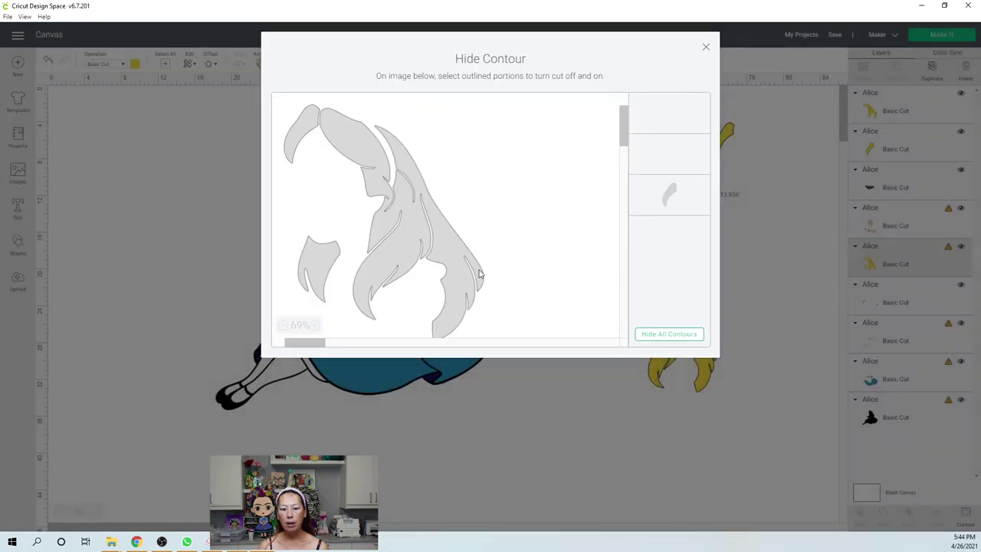
pyautogui.click(302, 128)
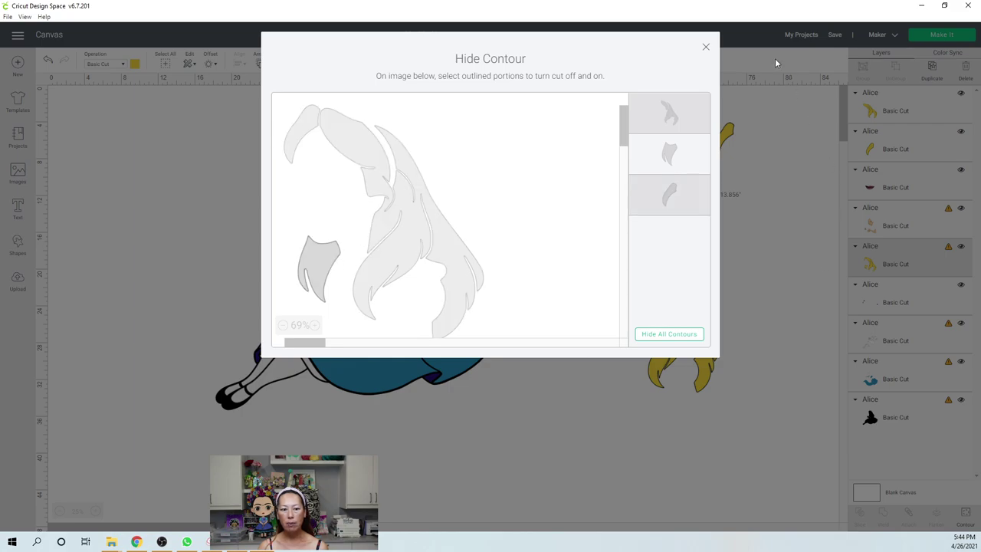
pyautogui.click(707, 49)
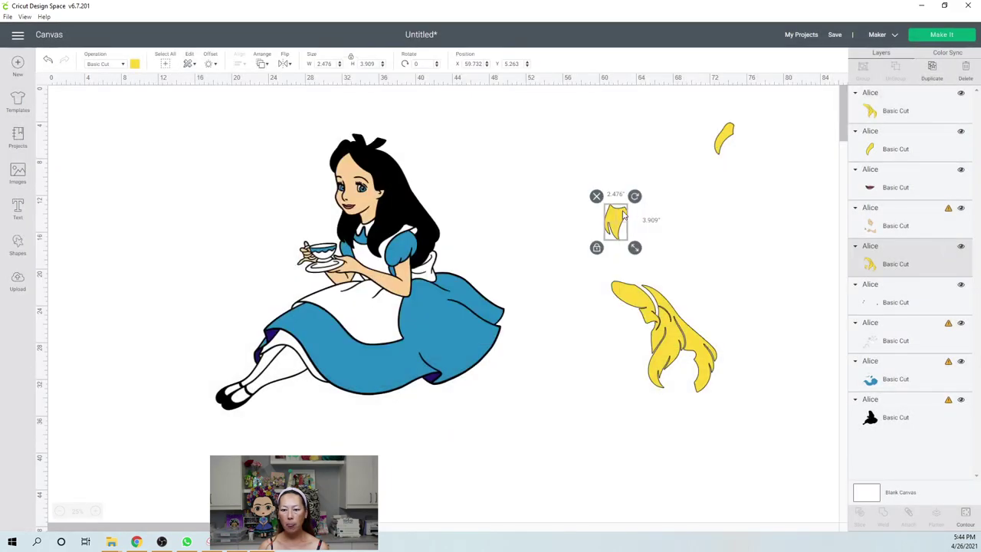
pyautogui.moveTo(624, 218); pyautogui.dragTo(744, 160)
pyautogui.moveTo(685, 338); pyautogui.dragTo(601, 194)
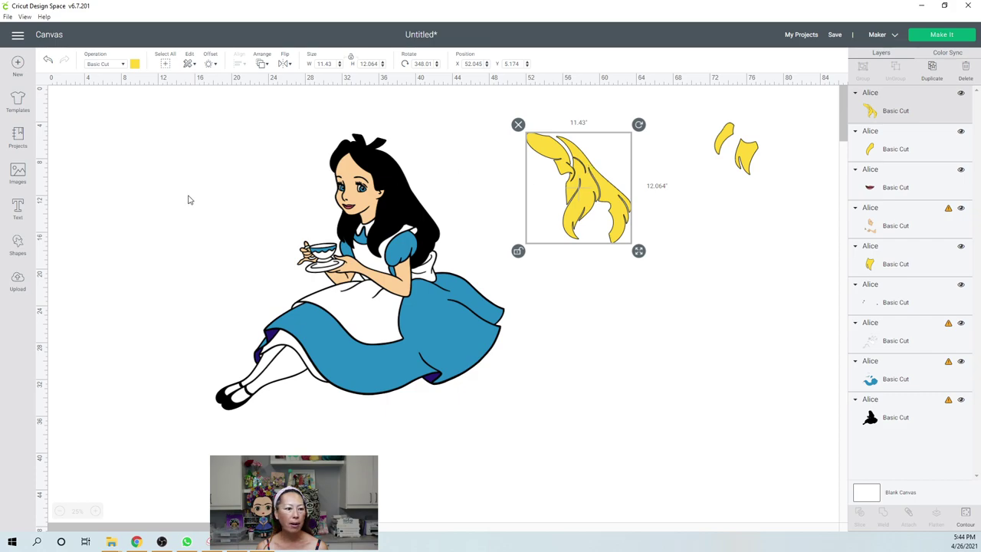
# Step: Add a text object in the I Love Glitter font containing a single wavy swash character
pyautogui.click(19, 214)
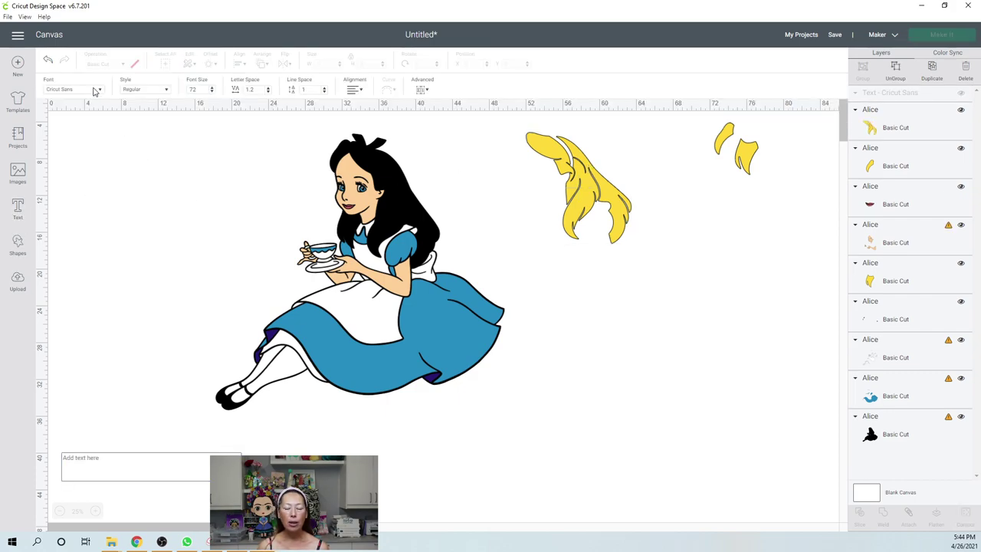
pyautogui.click(97, 89)
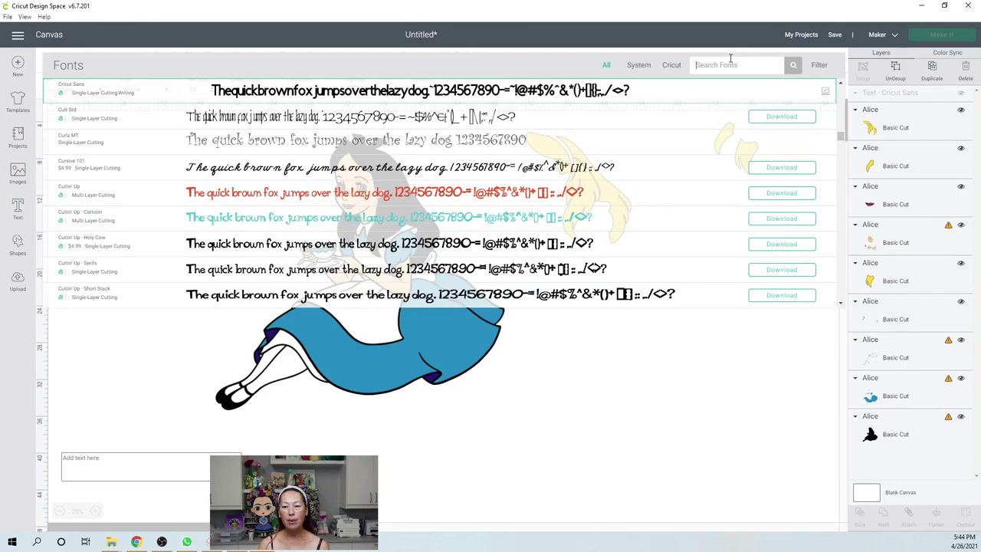
pyautogui.write('l love glitter')
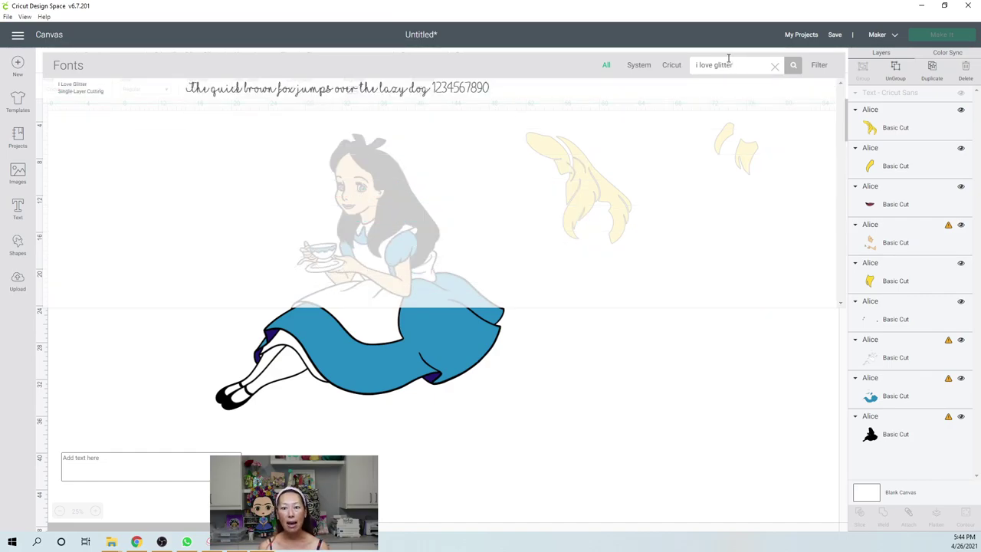
pyautogui.click(391, 92)
pyautogui.click(162, 474)
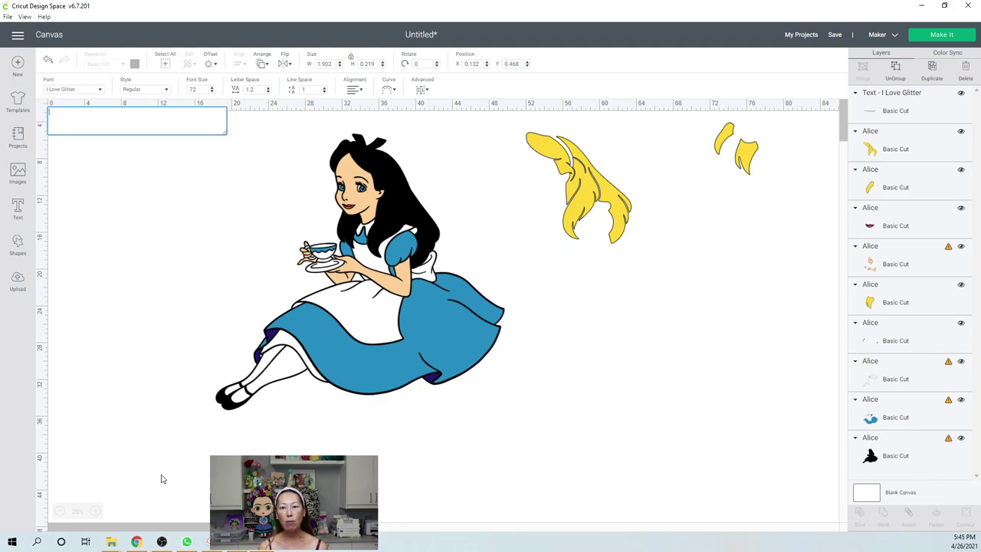
pyautogui.click(133, 165)
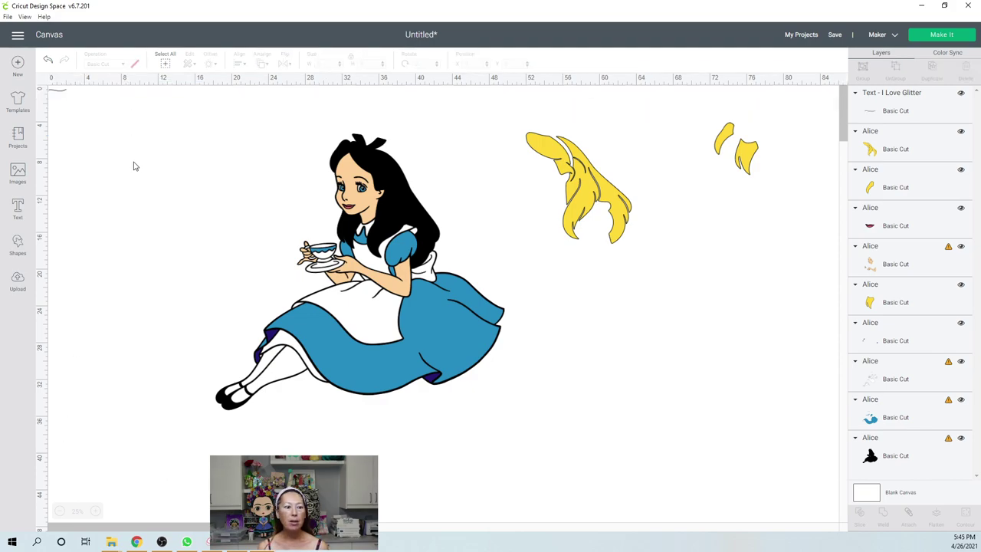
# Step: Move the swash to the blank area beside Alice, about X 10.2, Y 21.4 inches, and enlarge it to about 10.2 inches wide
pyautogui.click(63, 92)
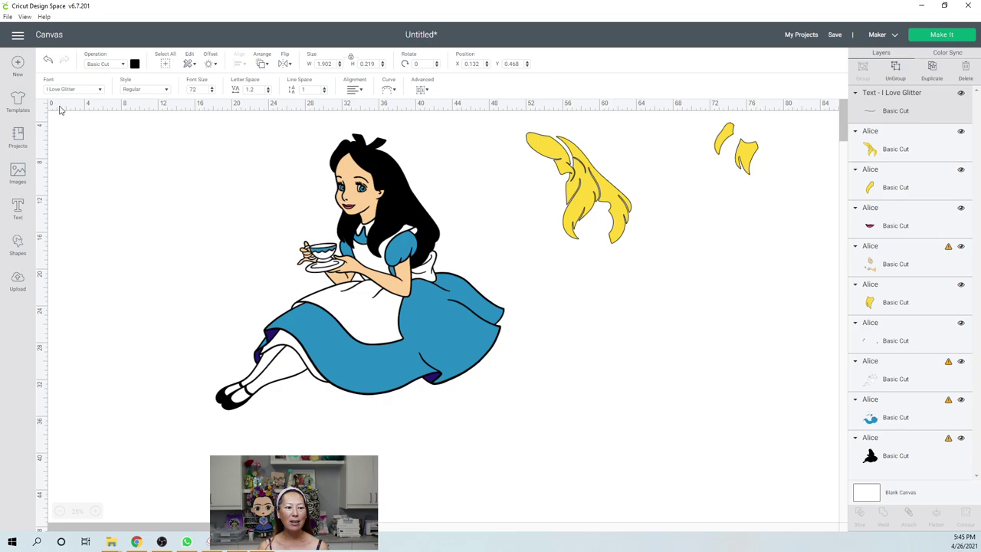
pyautogui.click(59, 123)
pyautogui.moveTo(57, 95); pyautogui.dragTo(152, 263)
pyautogui.moveTo(191, 313)
pyautogui.mouseDown()
pyautogui.moveTo(236, 333)
pyautogui.moveTo(201, 326)
pyautogui.mouseUp()
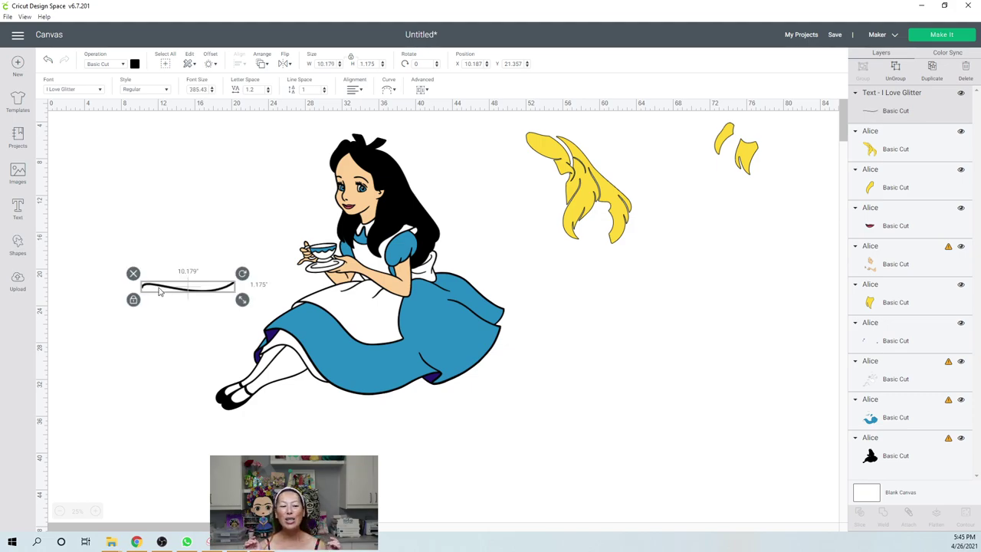
# Step: Move the swash to the blank area just below the large hair piece, at about X 51, Y 19.7 inches
pyautogui.click(96, 511)
pyautogui.click(97, 510)
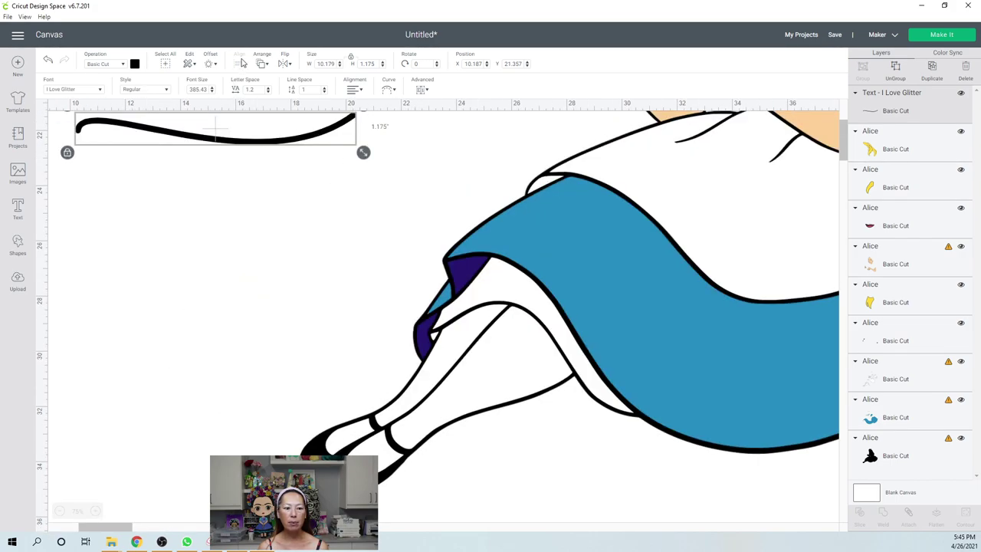
pyautogui.moveTo(257, 148); pyautogui.dragTo(885, 237)
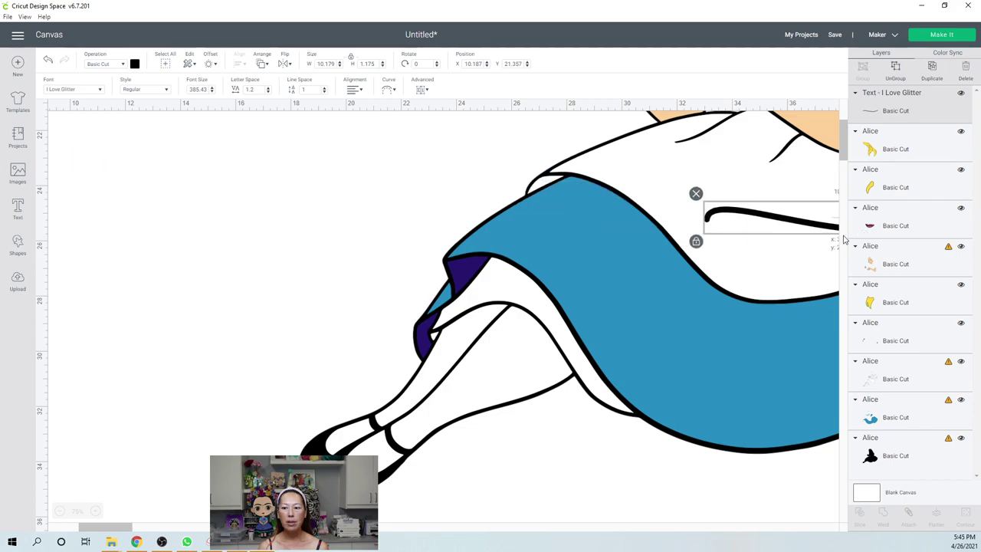
pyautogui.moveTo(112, 529); pyautogui.dragTo(203, 529)
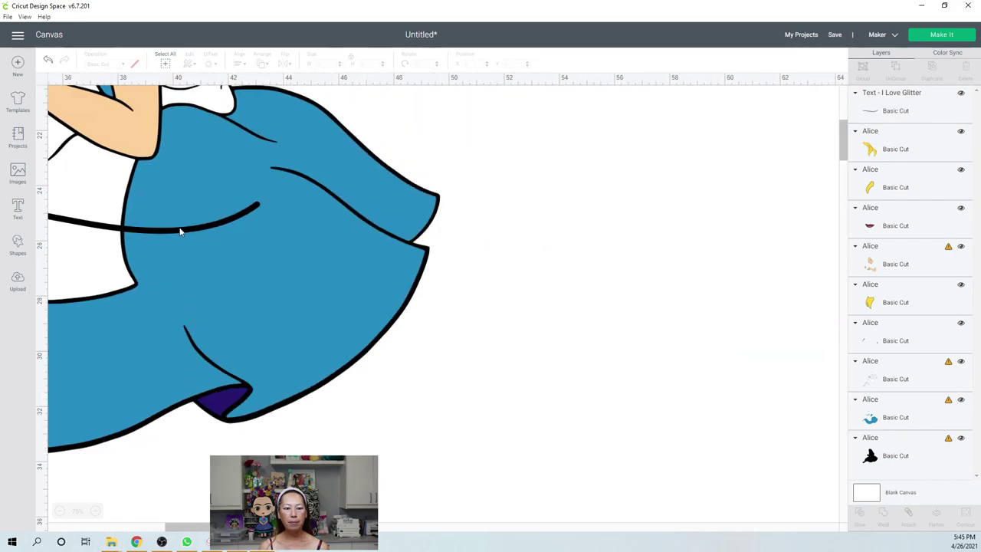
pyautogui.moveTo(174, 228); pyautogui.dragTo(657, 264)
pyautogui.scroll(3, 656, 267)
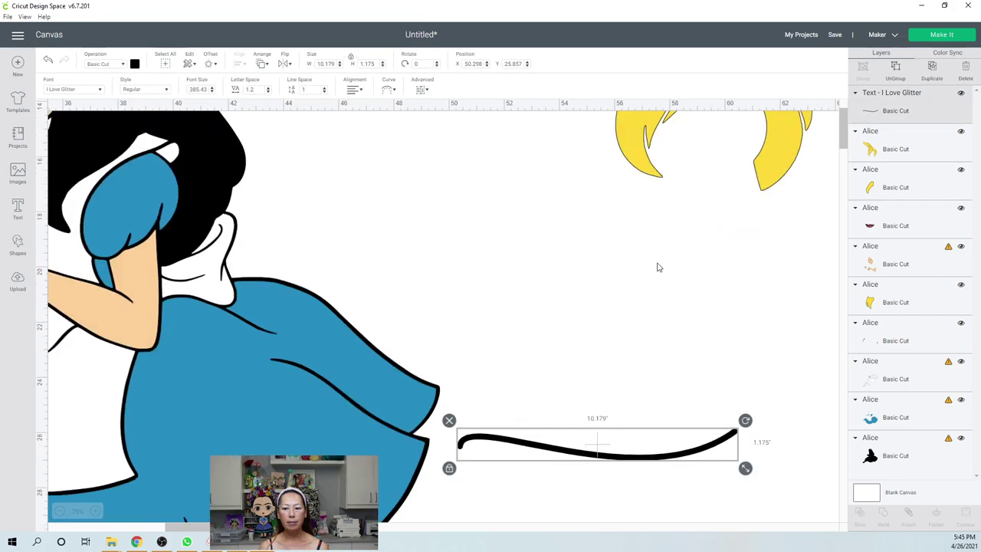
pyautogui.moveTo(650, 430); pyautogui.dragTo(668, 279)
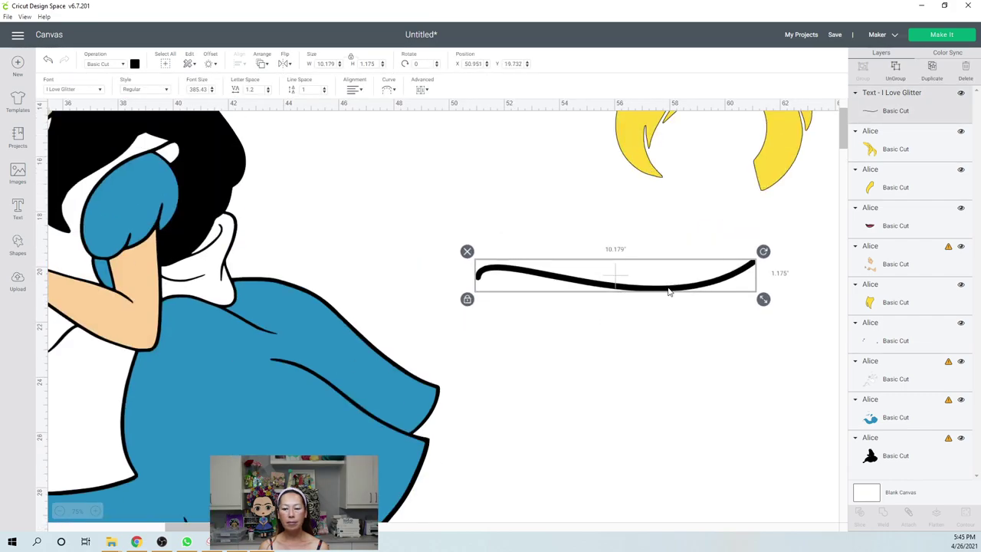
# Step: Reduce the swash to about 6.5 inches wide and place it over the large hair piece at about X 57.4, Y 8.0
pyautogui.scroll(3, 669, 295)
pyautogui.scroll(2, 678, 338)
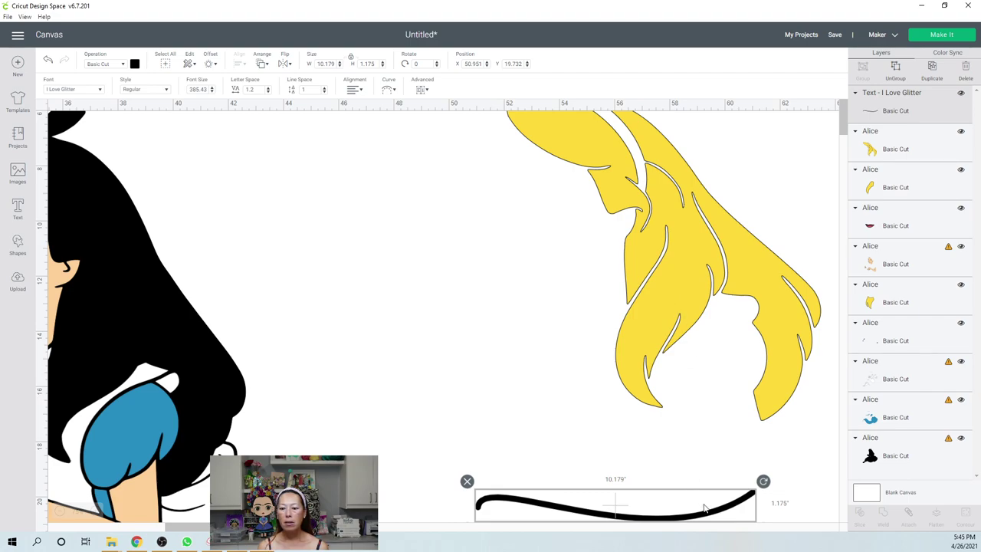
pyautogui.moveTo(677, 491); pyautogui.dragTo(483, 300)
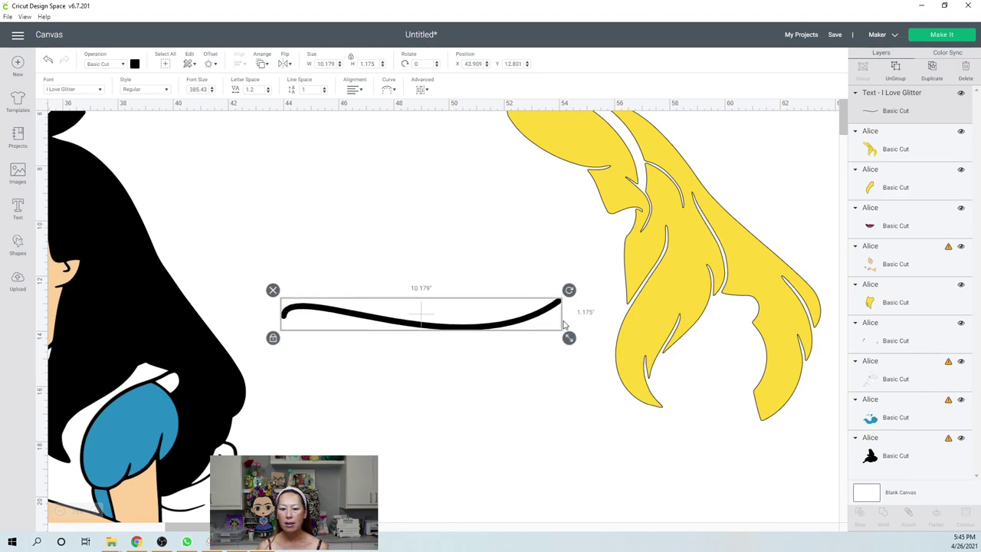
pyautogui.moveTo(568, 338); pyautogui.dragTo(822, 168)
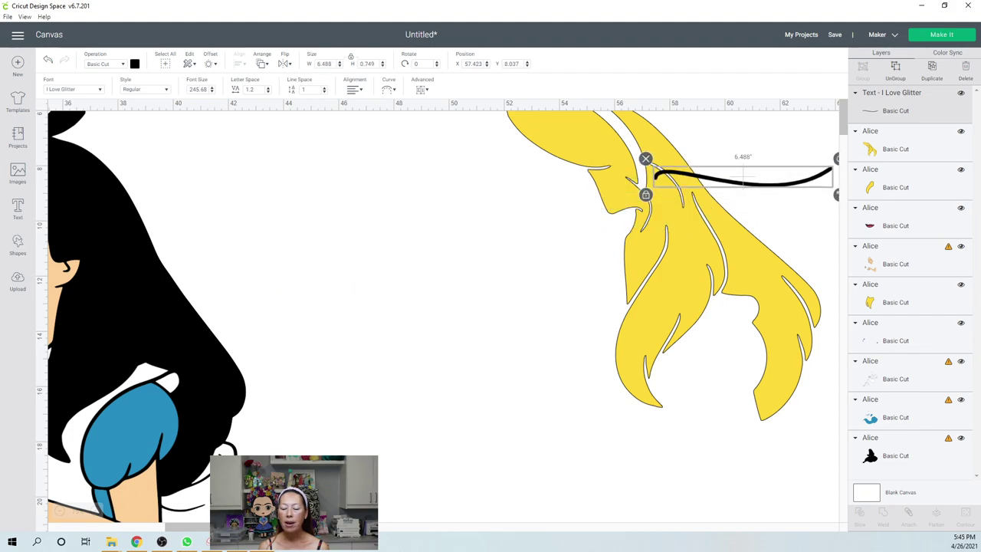
# Step: Rotate the swash to about 37.5° and flip it horizontally
pyautogui.moveTo(197, 529); pyautogui.dragTo(229, 529)
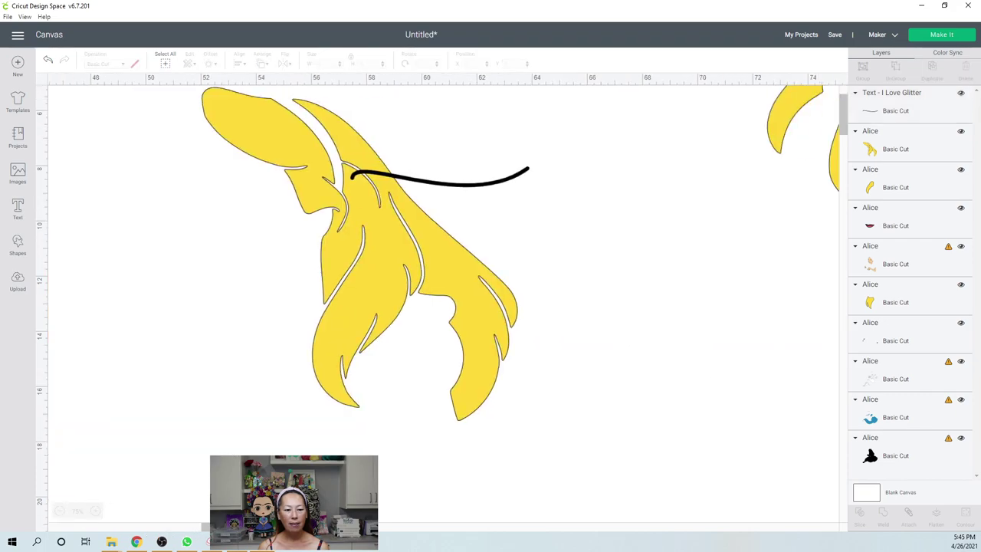
pyautogui.click(497, 184)
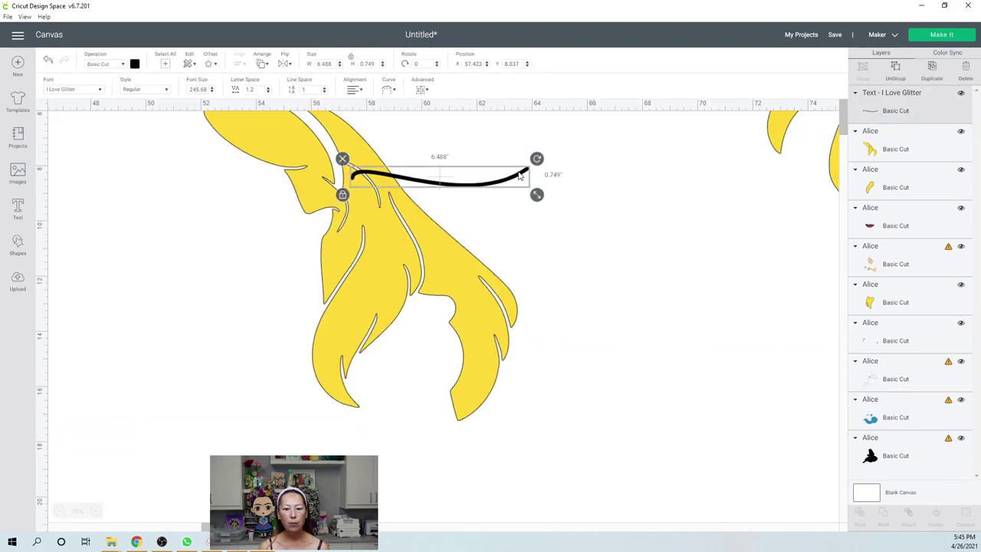
pyautogui.moveTo(535, 161); pyautogui.dragTo(570, 244)
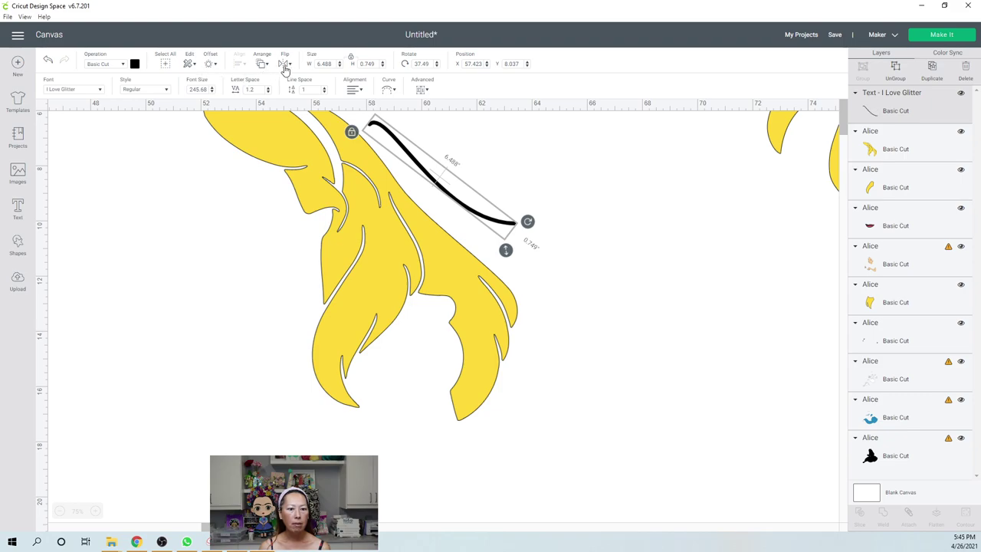
pyautogui.click(285, 64)
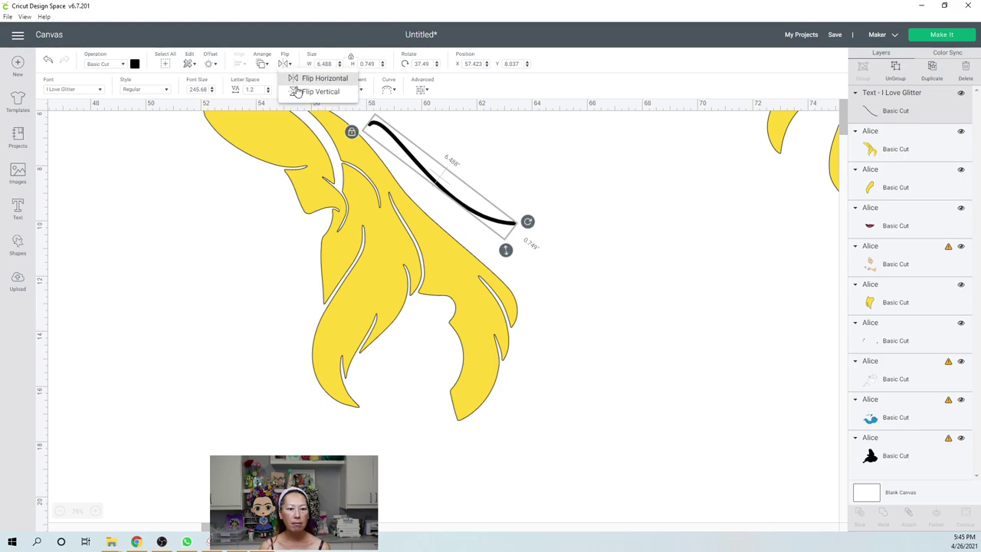
pyautogui.click(309, 81)
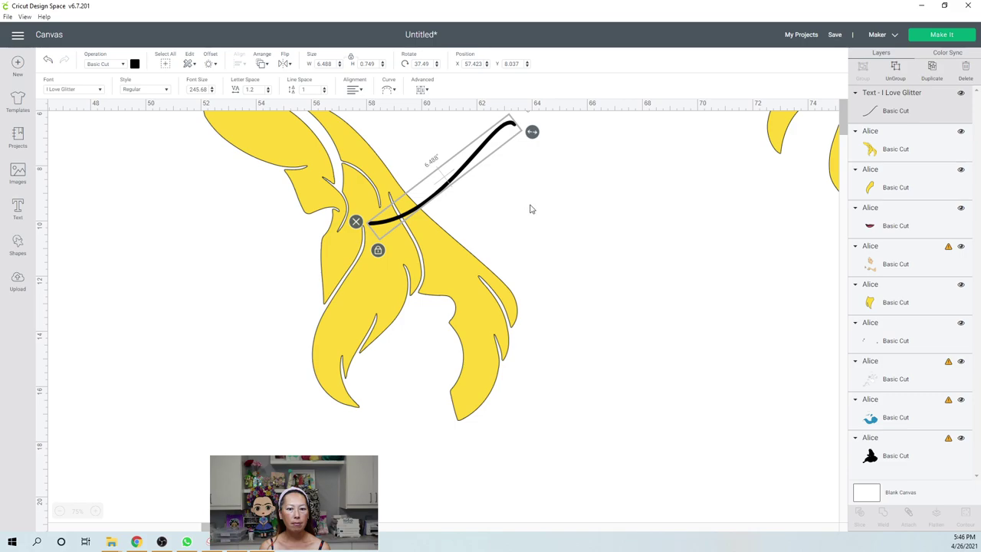
# Step: Turn the swash nearly upright, flip it horizontally, and set its lower end against the large hair piece's long inner slit, at about X 58.5, Y 3.0
pyautogui.scroll(3, 528, 211)
pyautogui.moveTo(511, 220); pyautogui.dragTo(427, 192)
pyautogui.moveTo(450, 263); pyautogui.dragTo(398, 195)
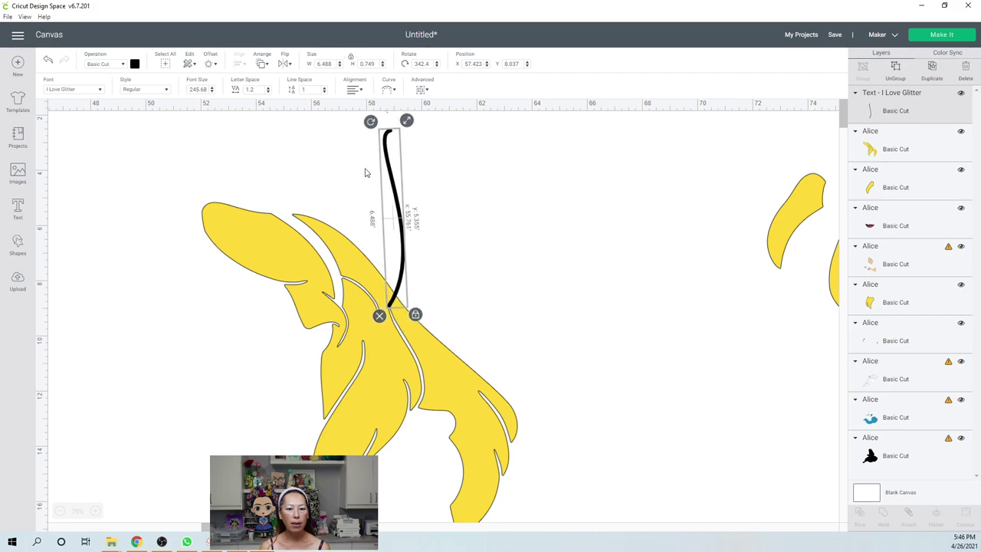
pyautogui.click(283, 64)
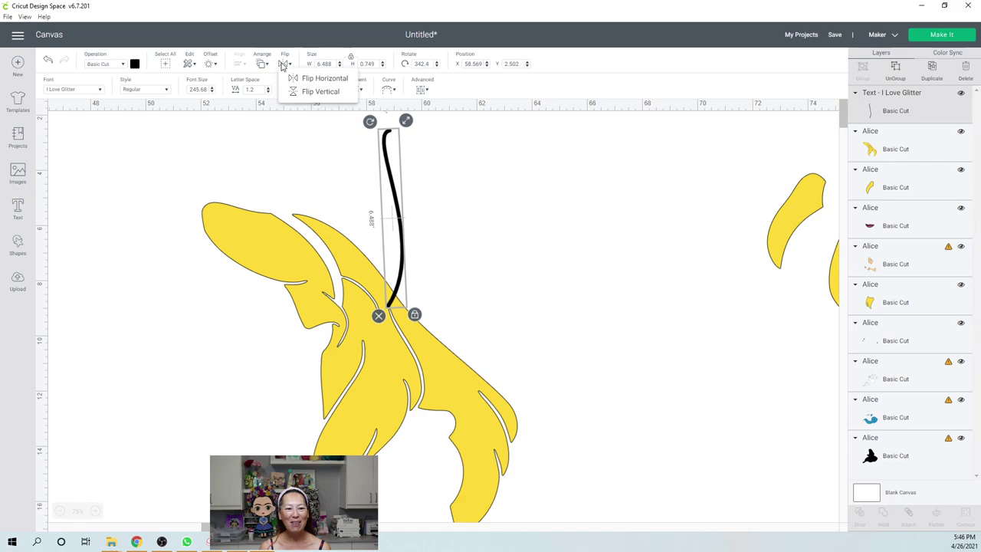
pyautogui.click(322, 79)
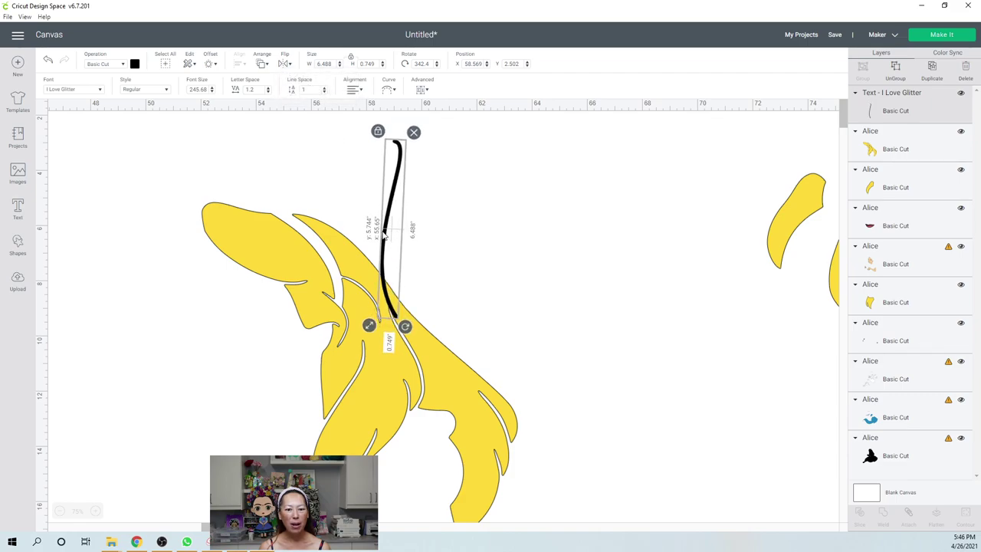
pyautogui.moveTo(386, 223); pyautogui.dragTo(410, 341)
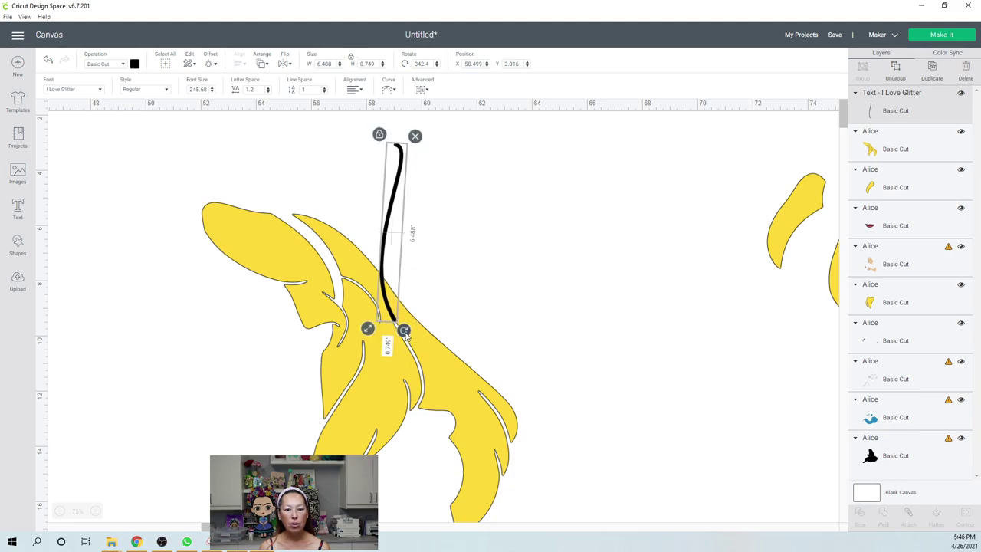
# Step: Reduce the swash to about 5.4 inches, tilt it to about 102.5°, and shift the hair piece so its long slit meets the swash's lower end
pyautogui.click(509, 322)
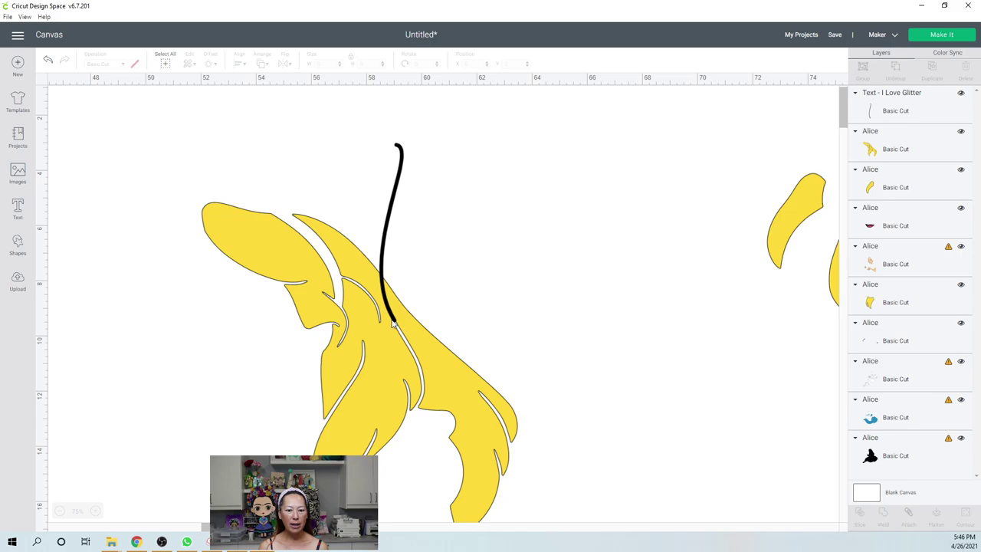
pyautogui.click(384, 263)
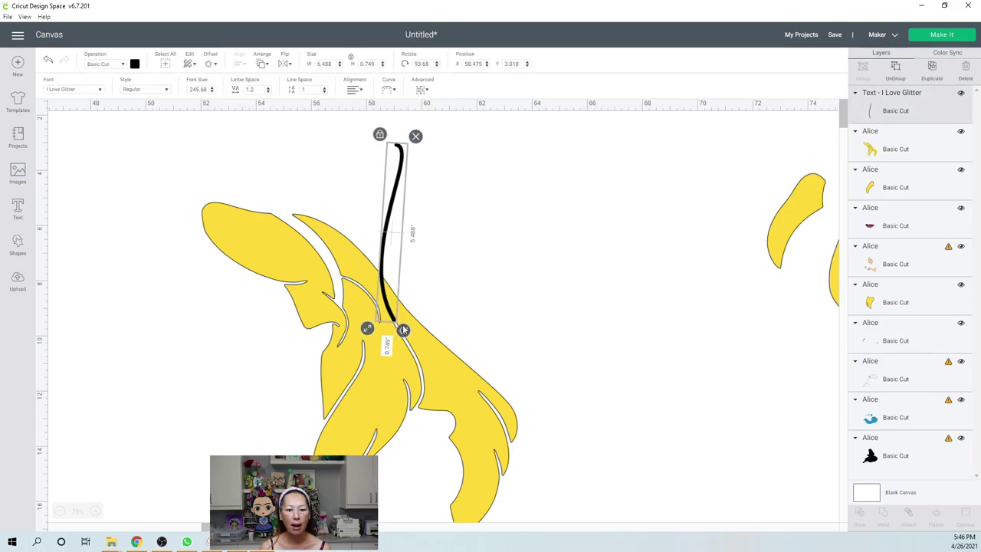
pyautogui.moveTo(370, 333); pyautogui.dragTo(391, 304)
pyautogui.moveTo(397, 193); pyautogui.dragTo(392, 220)
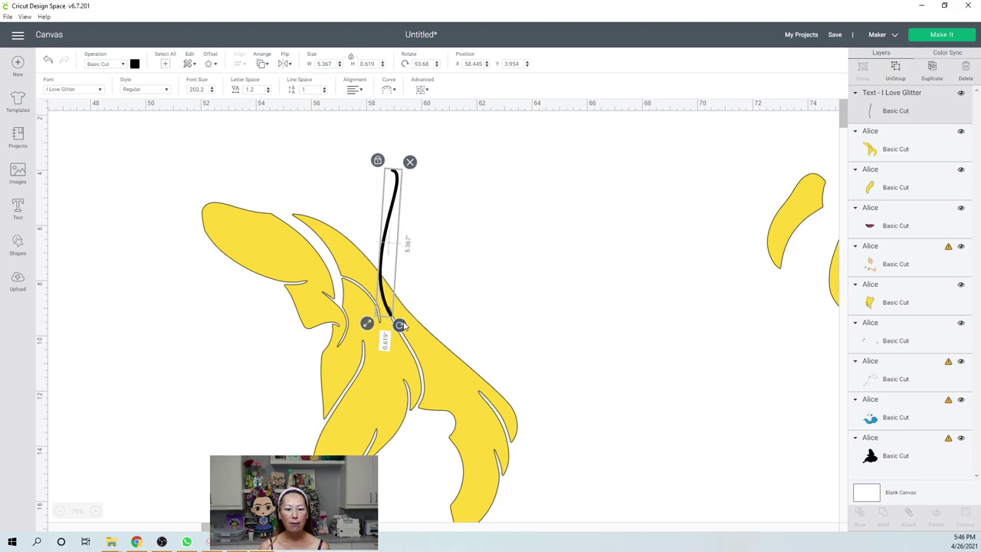
pyautogui.moveTo(400, 325); pyautogui.dragTo(388, 325)
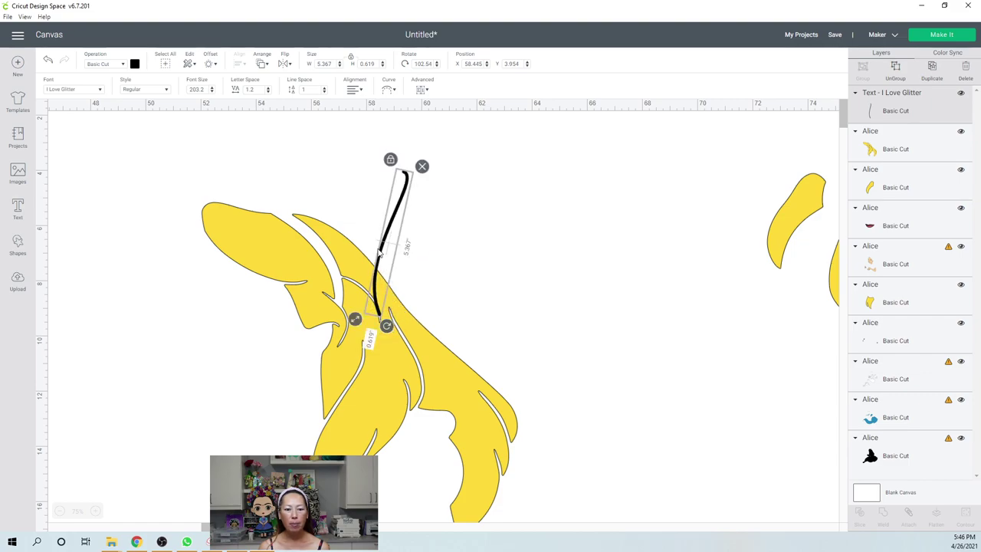
pyautogui.moveTo(386, 253); pyautogui.dragTo(366, 252)
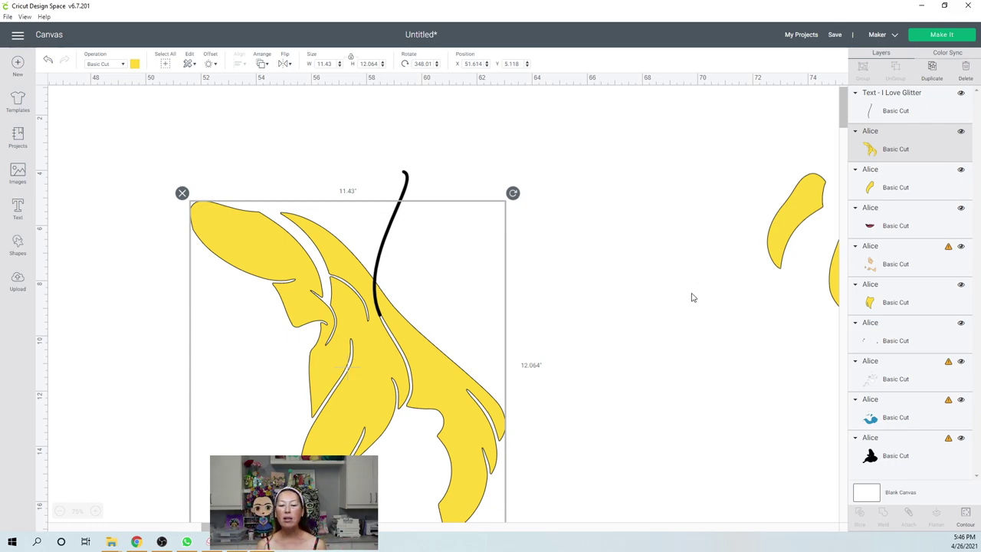
# Step: Slice the large hair piece with the swash and pull the slice results apart, with the hair piece at about X 48.9, Y 10.6
pyautogui.moveTo(616, 434); pyautogui.dragTo(281, 285)
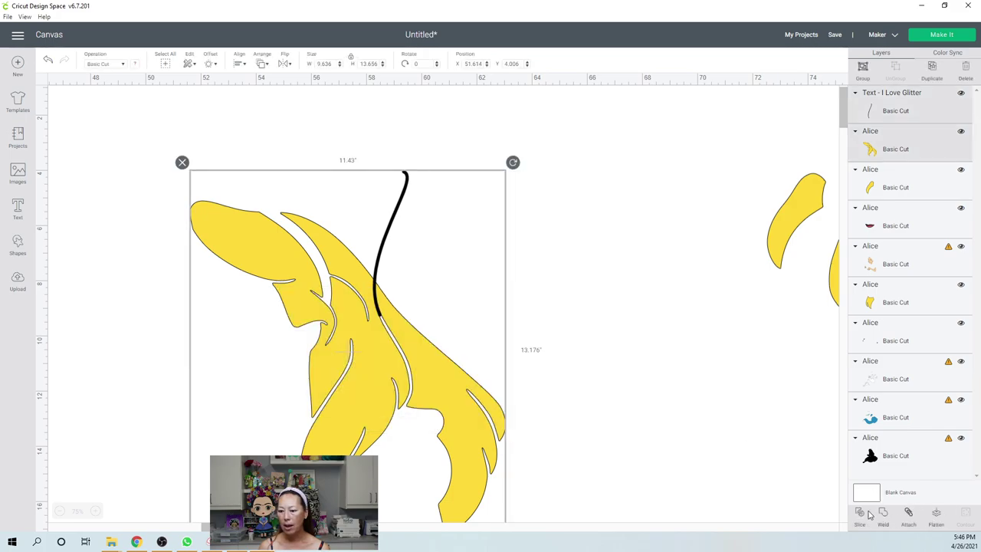
pyautogui.click(547, 243)
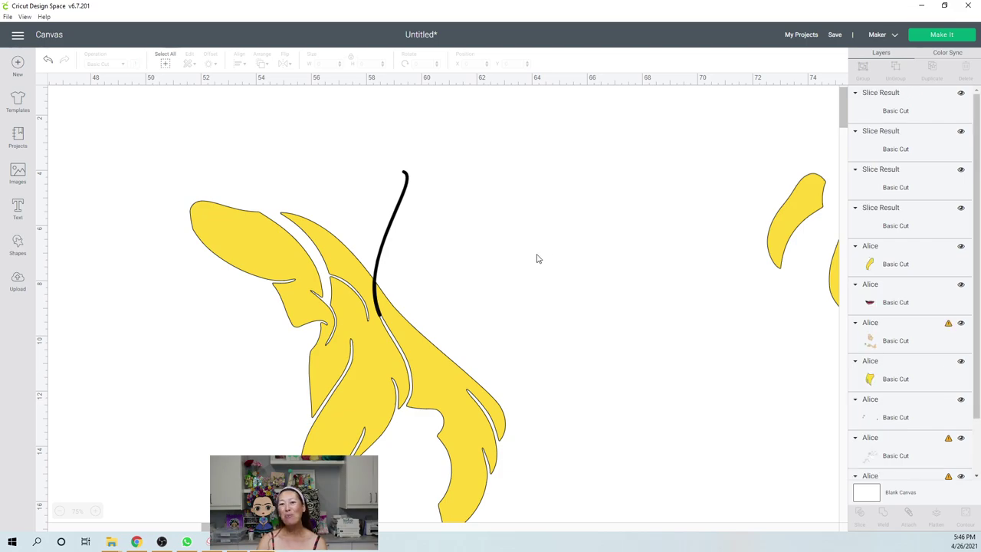
pyautogui.click(386, 242)
pyautogui.moveTo(396, 237); pyautogui.dragTo(476, 218)
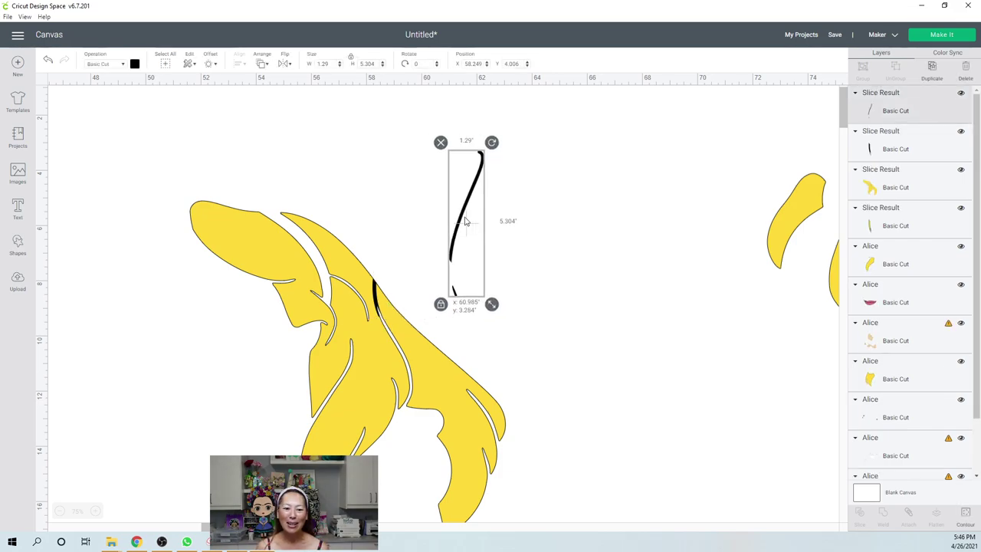
pyautogui.moveTo(375, 297); pyautogui.dragTo(463, 277)
pyautogui.moveTo(380, 301); pyautogui.dragTo(286, 433)
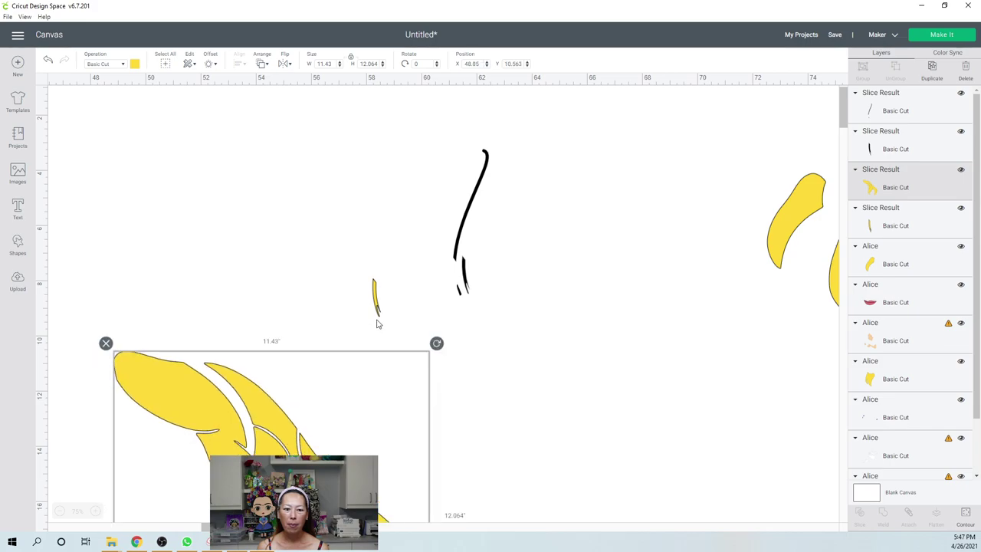
# Step: Delete the yellow sliver and the black swash remnants, and move the sliced hair piece to about X 50.6, Y 3.4
pyautogui.click(376, 303)
pyautogui.press('Delete')
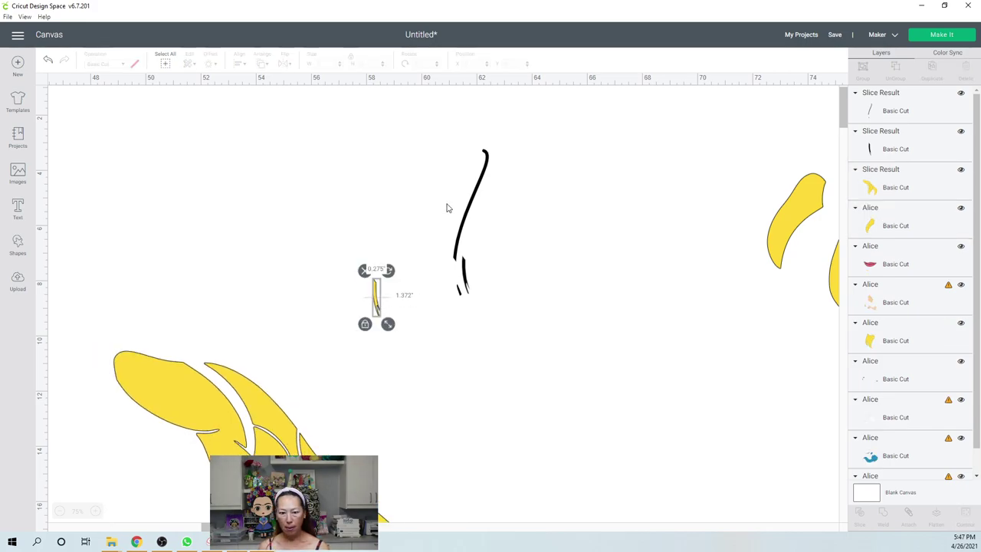
pyautogui.moveTo(445, 157); pyautogui.dragTo(526, 307)
pyautogui.press('Delete')
pyautogui.moveTo(301, 482); pyautogui.dragTo(350, 284)
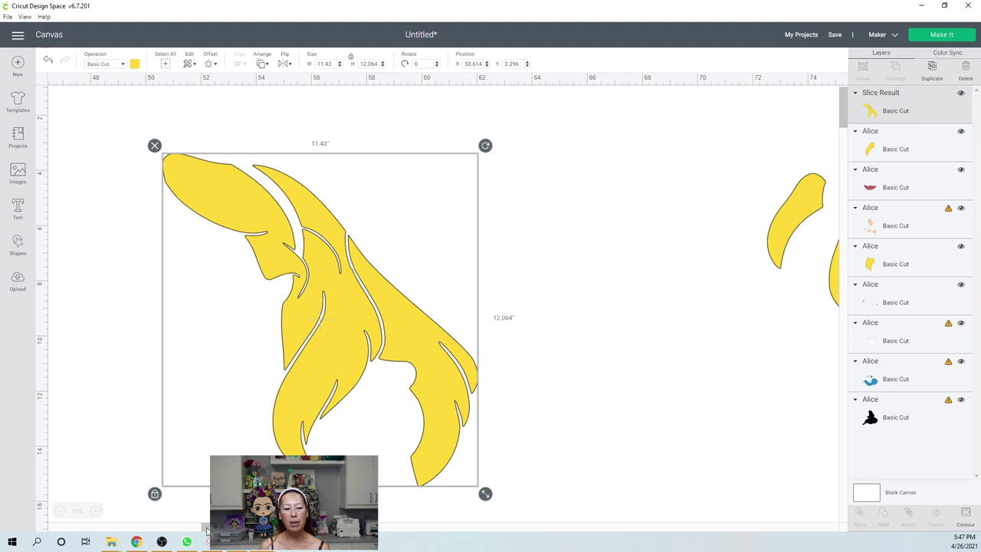
# Step: Move the sliced hair piece onto Alice's head and rotate it to about 11.35° so it fits the black outline
pyautogui.click(60, 512)
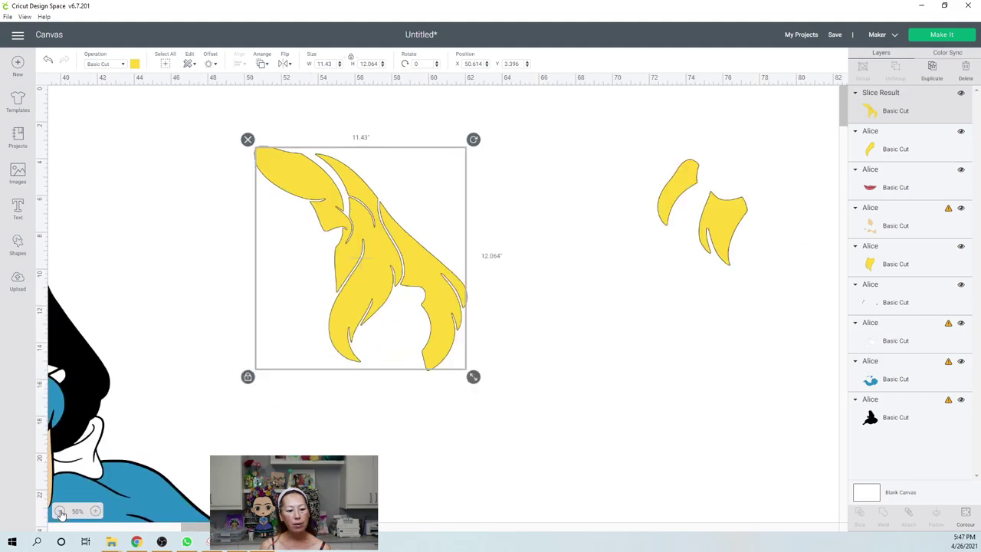
pyautogui.click(60, 511)
pyautogui.moveTo(403, 188); pyautogui.dragTo(218, 208)
pyautogui.moveTo(284, 145)
pyautogui.mouseDown()
pyautogui.moveTo(296, 152)
pyautogui.moveTo(291, 164)
pyautogui.mouseUp()
pyautogui.moveTo(243, 228); pyautogui.dragTo(263, 221)
pyautogui.click(411, 256)
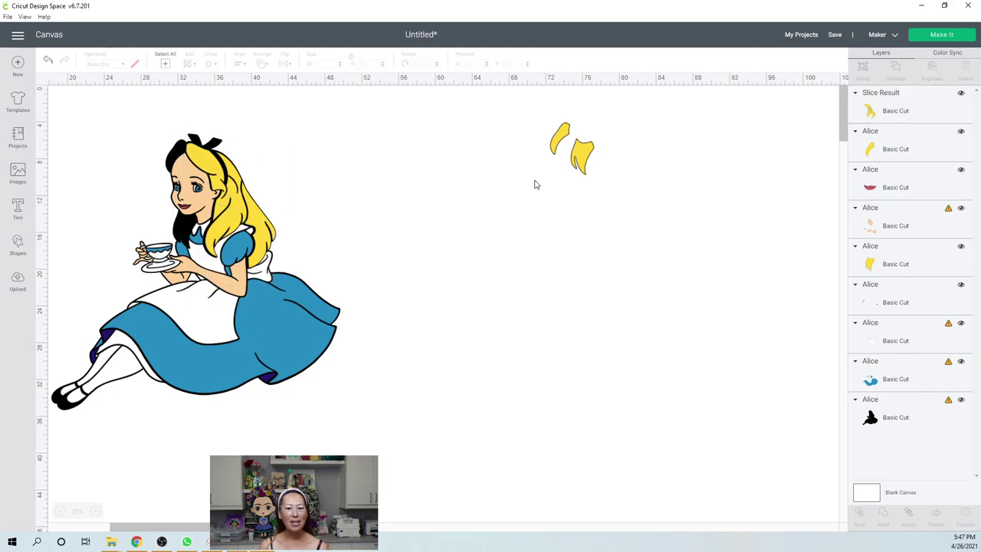
# Step: Return the two small hair locks to Alice, the pointed one at about X 31.6, Y 13.6 and the front one at about X 30.7, Y 6.0
pyautogui.moveTo(583, 159); pyautogui.dragTo(186, 228)
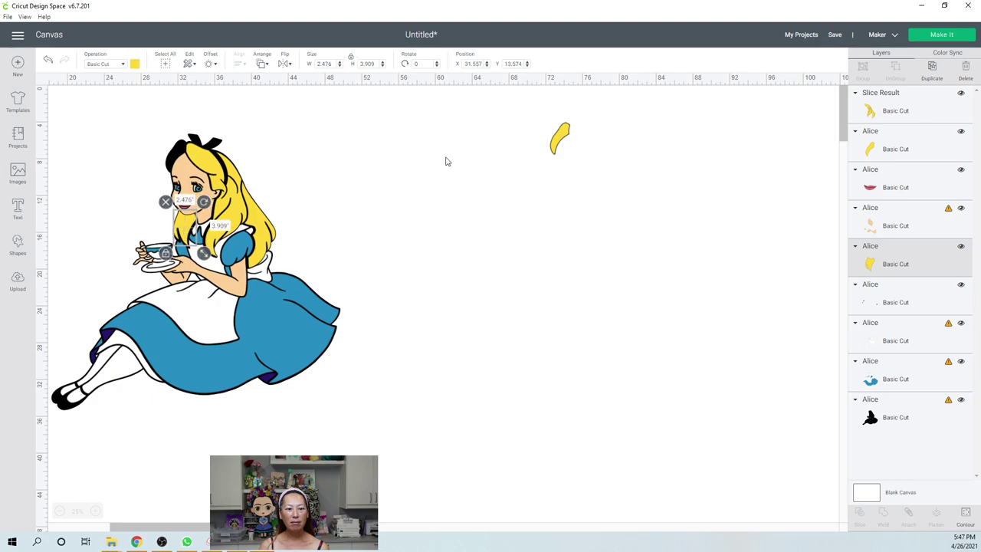
pyautogui.moveTo(567, 131); pyautogui.dragTo(178, 152)
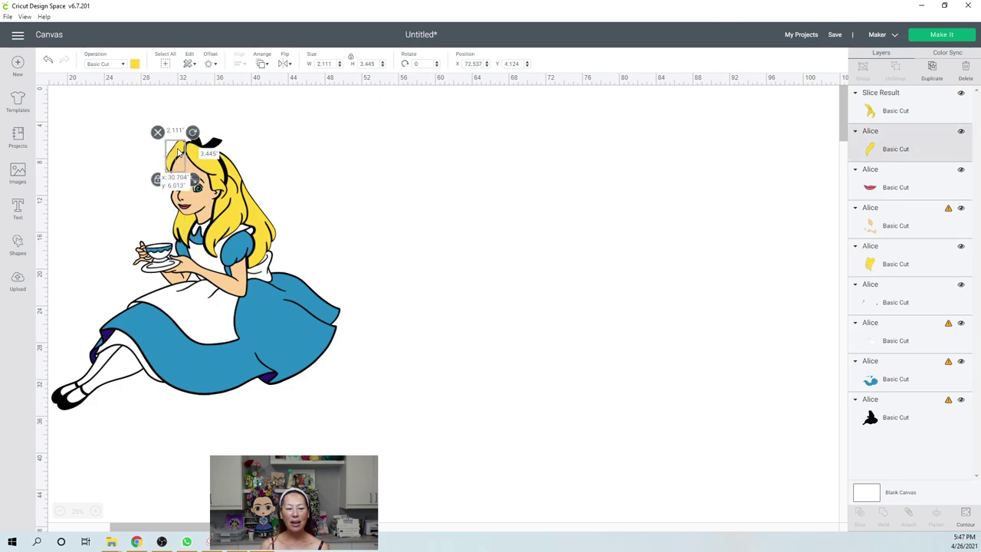
pyautogui.moveTo(177, 154); pyautogui.dragTo(178, 154)
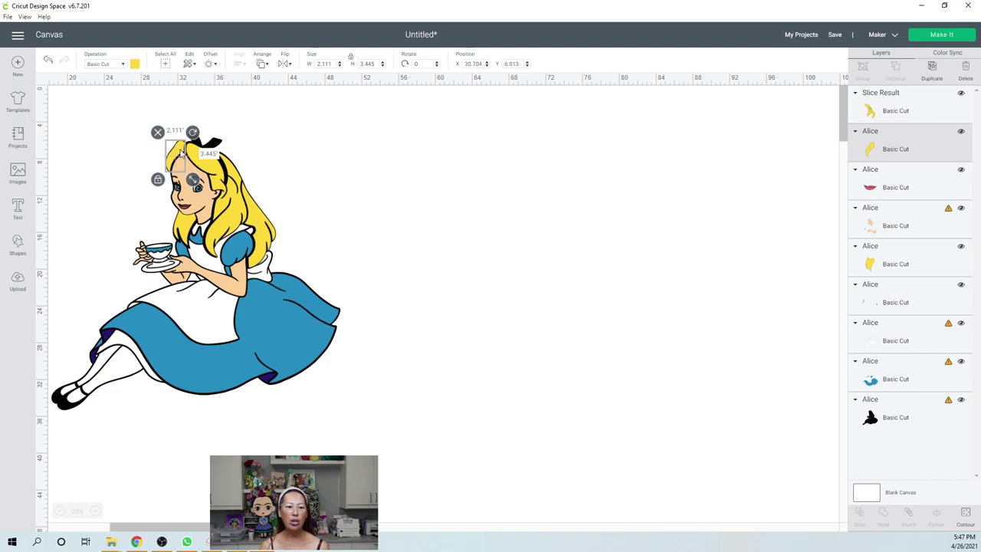
pyautogui.click(421, 217)
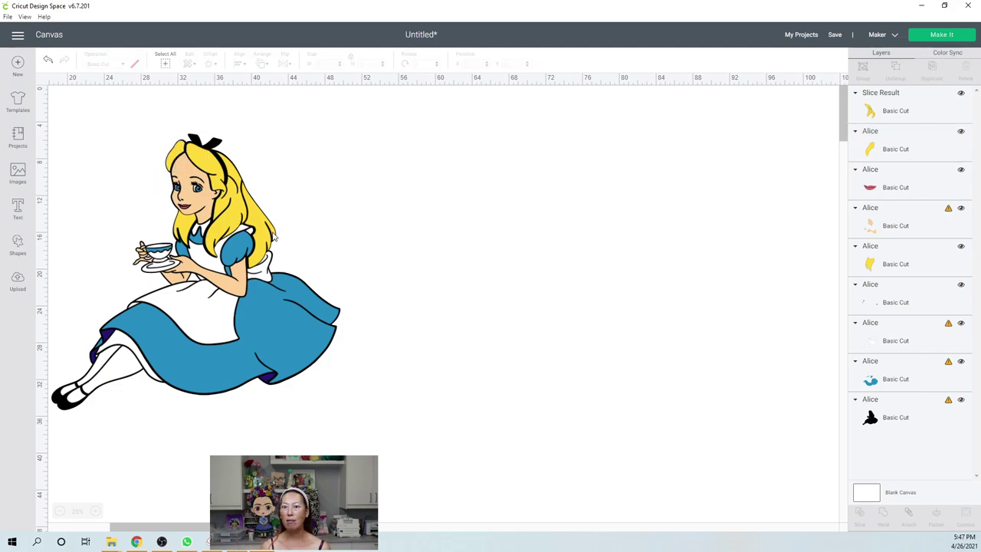
# Step: Move the large hair piece off Alice to about X 60.4, Y 5.7, duplicate it, and place the copy at about X 70.6, Y 4.3
pyautogui.moveTo(264, 207); pyautogui.dragTo(472, 200)
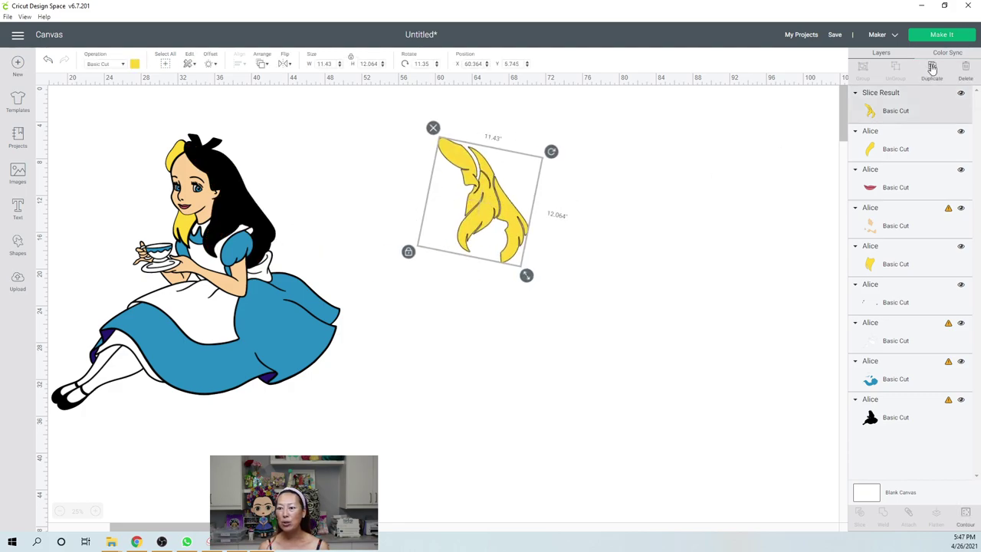
pyautogui.hotkey('ctrl', 'c')
pyautogui.hotkey('ctrl', 'v')
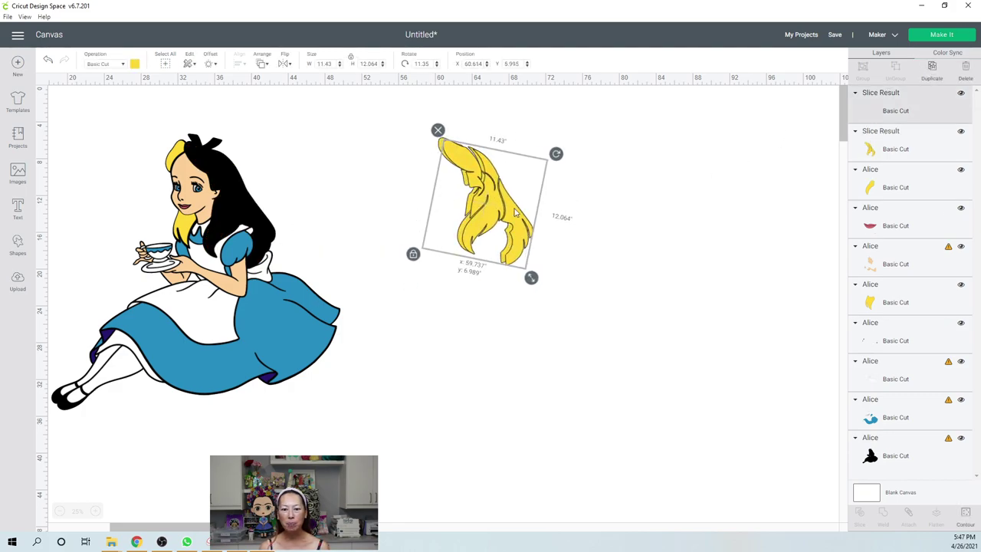
pyautogui.moveTo(483, 207); pyautogui.dragTo(576, 194)
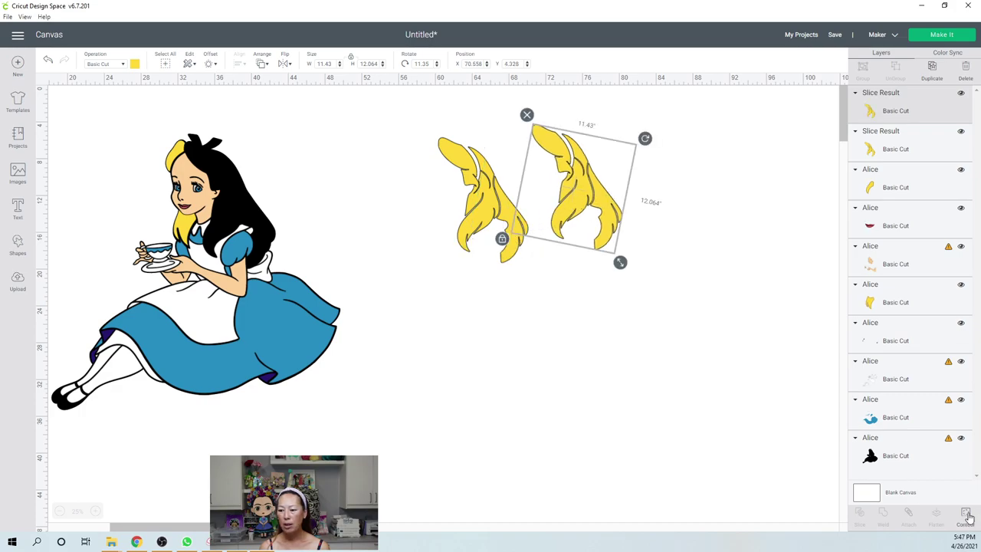
# Step: Contour the hair copy to hide its main section and keep only the separated rear lock
pyautogui.click(965, 513)
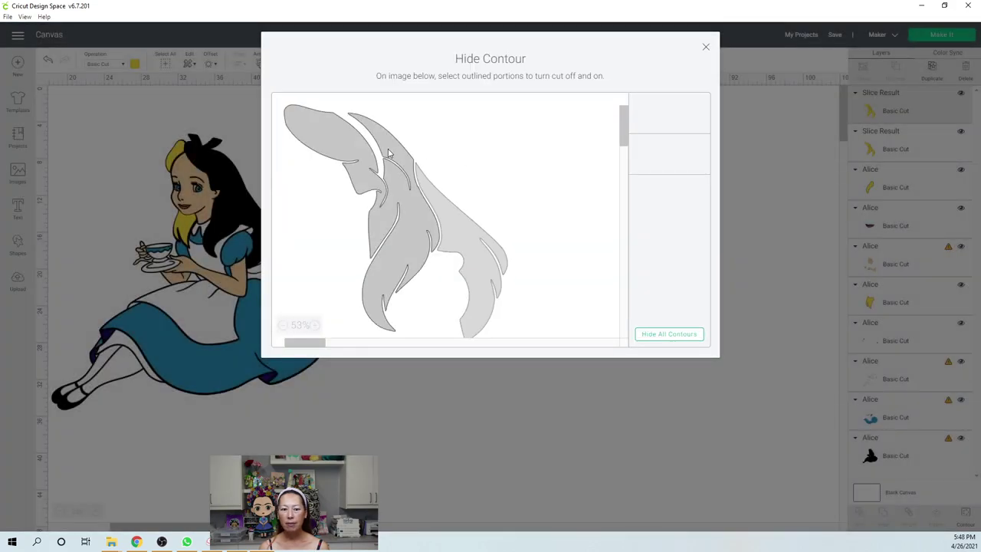
pyautogui.click(705, 47)
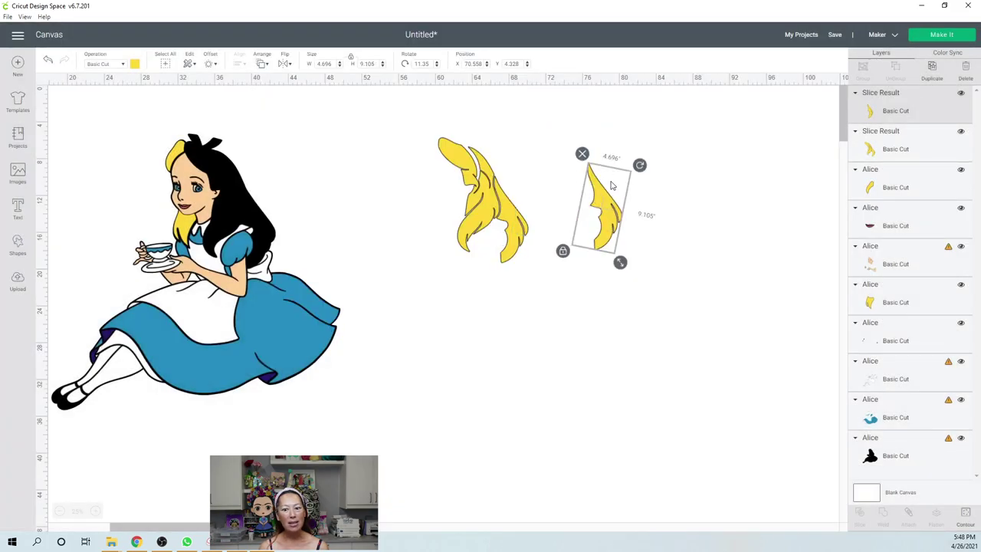
# Step: Contour the original large hair piece to hide its rear lock and keep only the main section
pyautogui.click(479, 197)
pyautogui.click(968, 514)
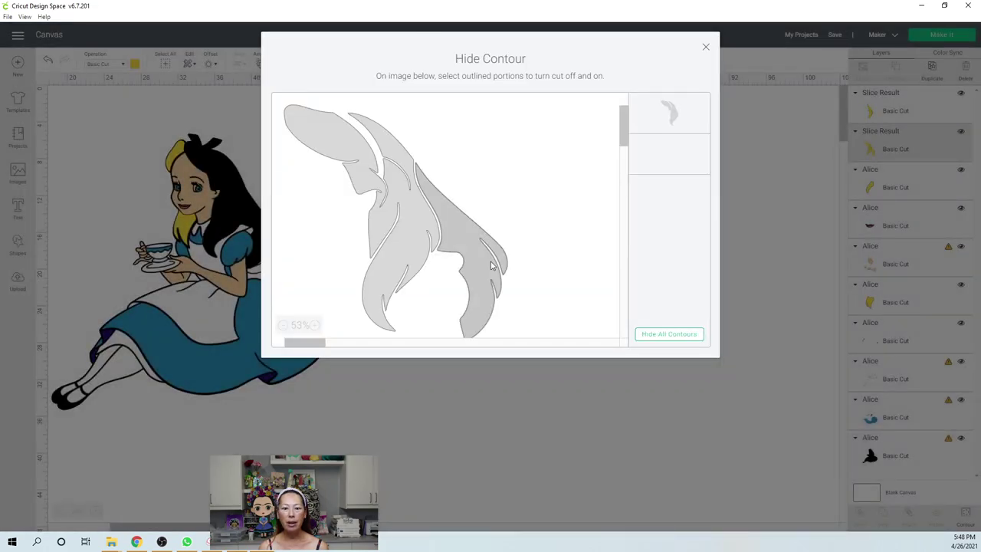
pyautogui.click(495, 264)
pyautogui.click(707, 49)
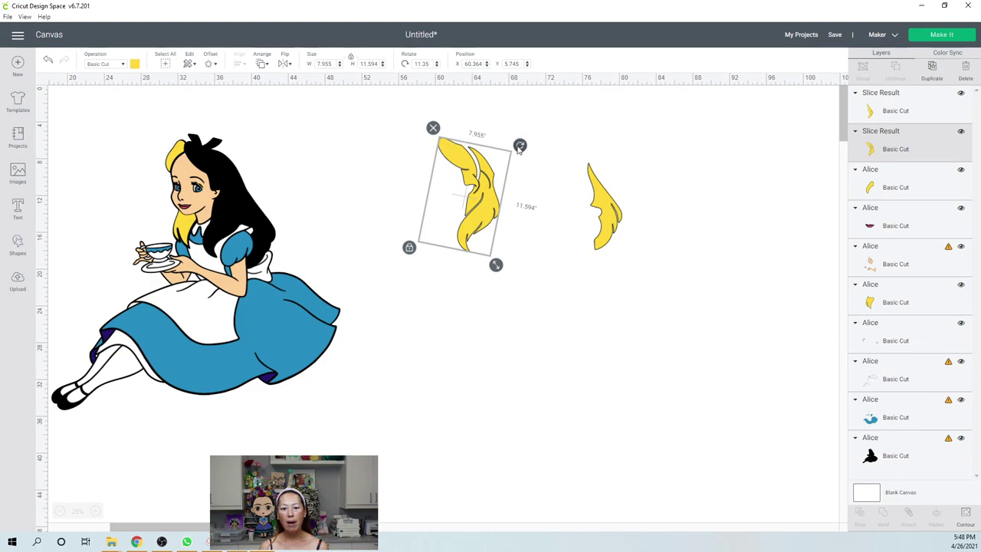
# Step: Rotate the main hair section to about 337.57° and move Alice's small front hair lock beside it
pyautogui.moveTo(520, 147); pyautogui.dragTo(484, 125)
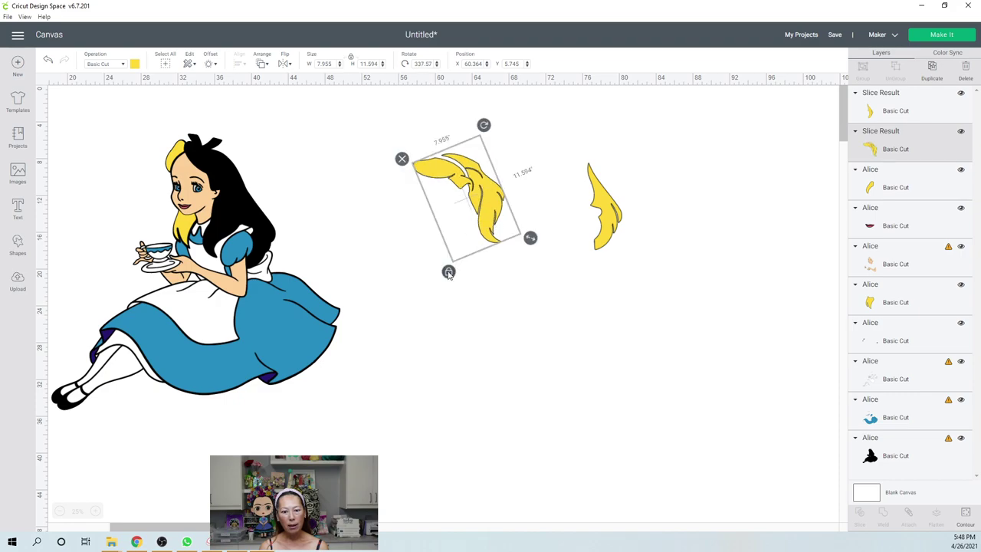
pyautogui.click(463, 221)
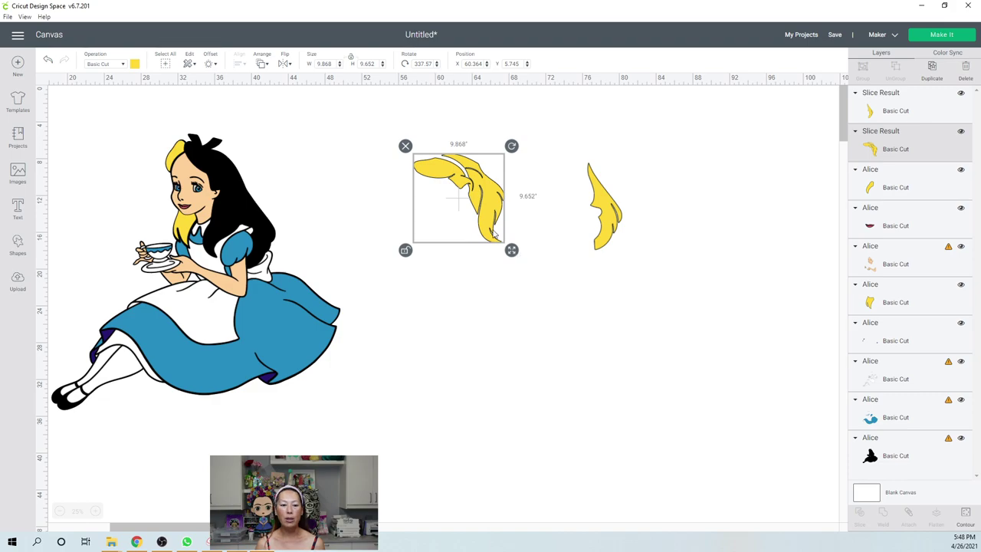
pyautogui.moveTo(175, 154); pyautogui.dragTo(505, 177)
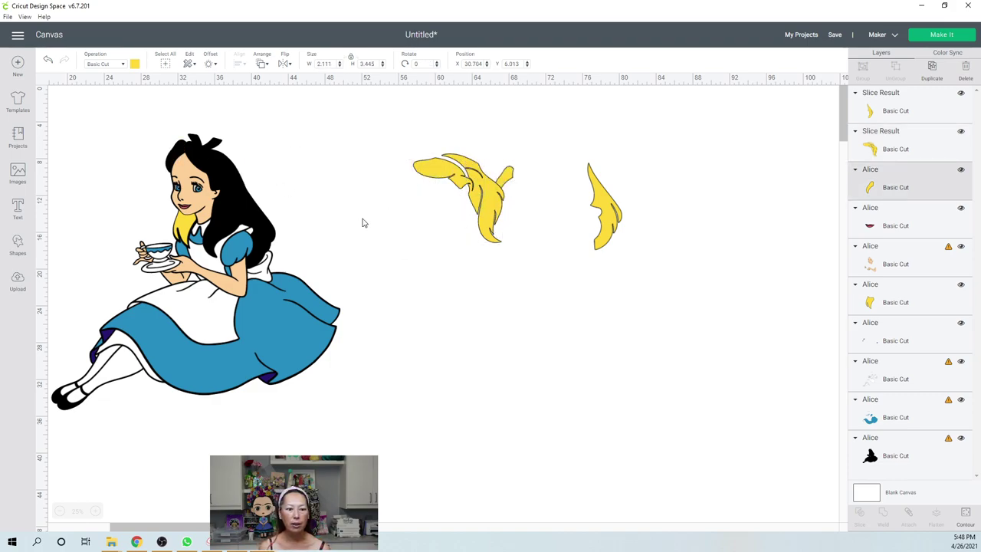
# Step: Move the skin layer off Alice to about X 64.9, Y 19.9 and slice out its large arm with a square about 25.17 inches wide
pyautogui.moveTo(204, 228); pyautogui.dragTo(550, 342)
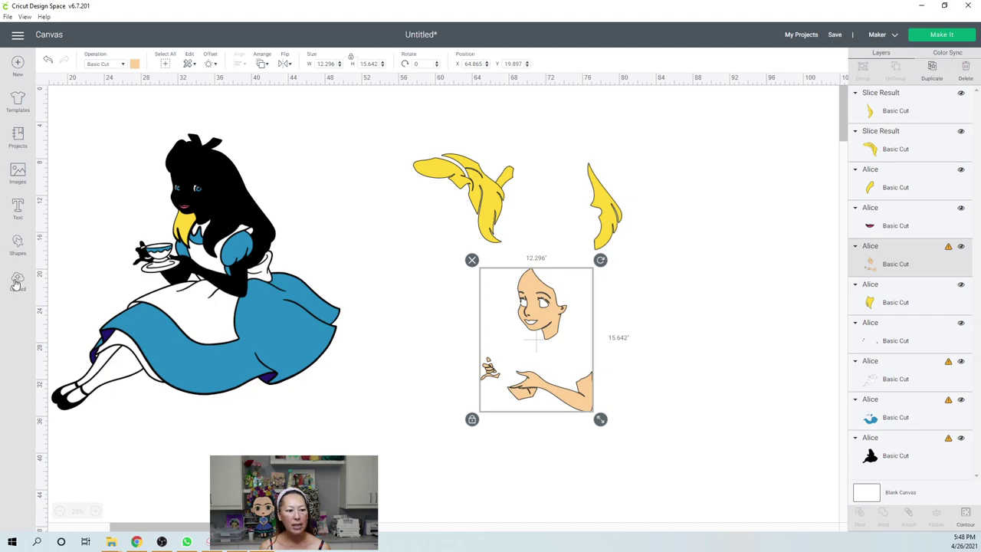
pyautogui.click(17, 247)
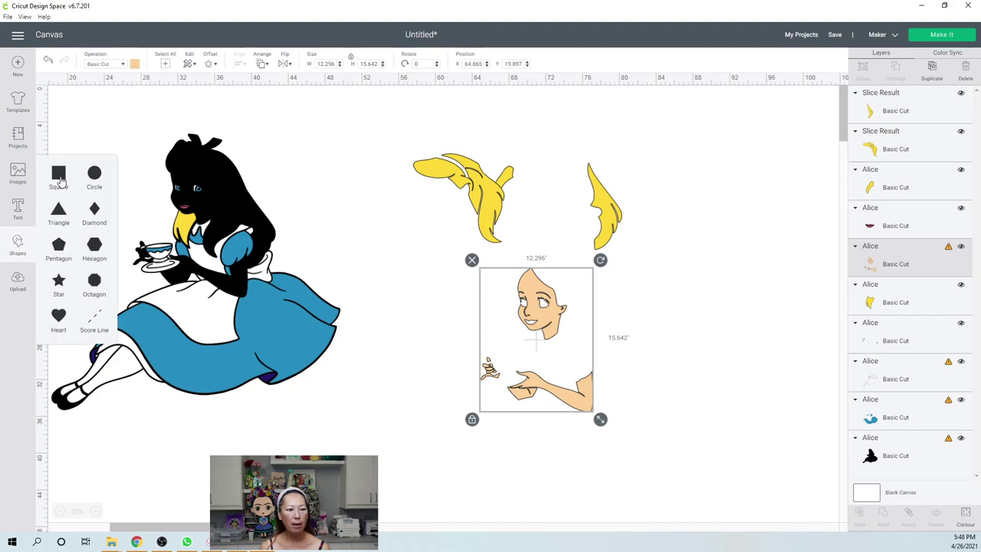
pyautogui.click(59, 176)
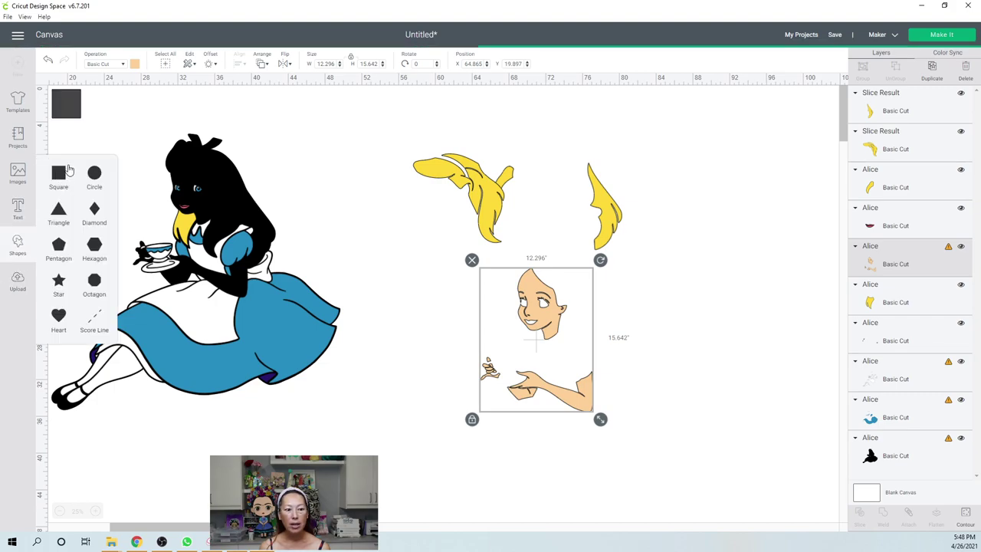
pyautogui.moveTo(311, 241); pyautogui.dragTo(550, 414)
pyautogui.moveTo(447, 309); pyautogui.dragTo(595, 414)
pyautogui.click(423, 357)
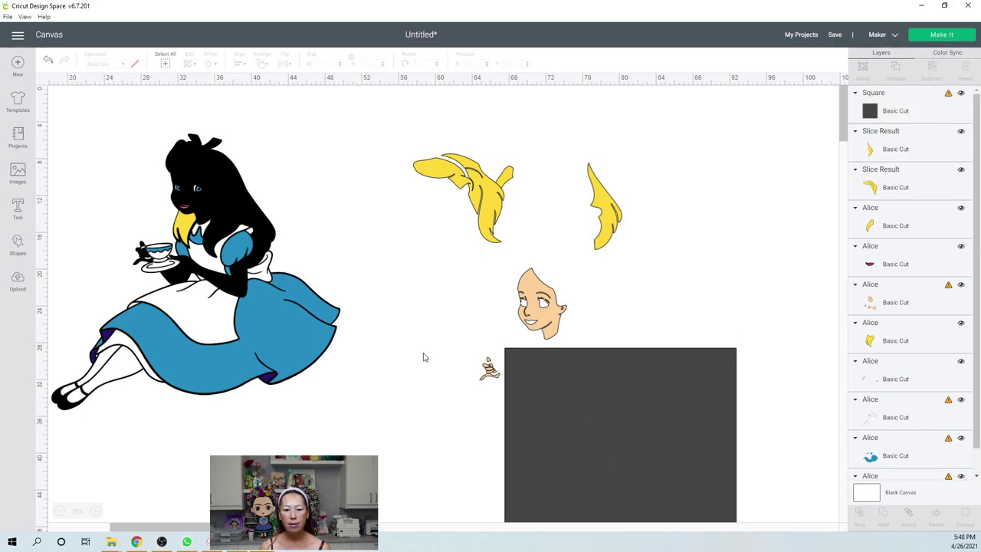
pyautogui.moveTo(502, 394); pyautogui.dragTo(582, 404)
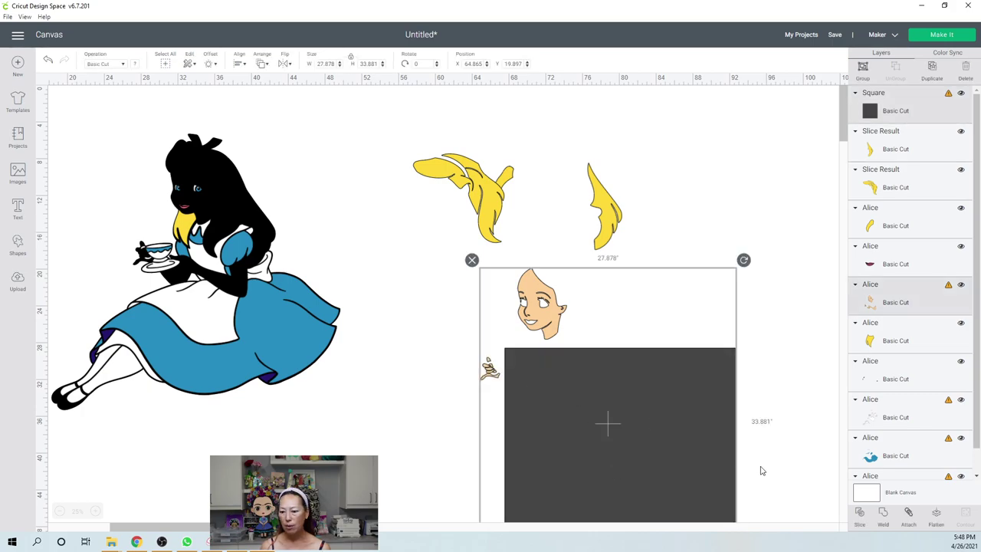
pyautogui.click(859, 515)
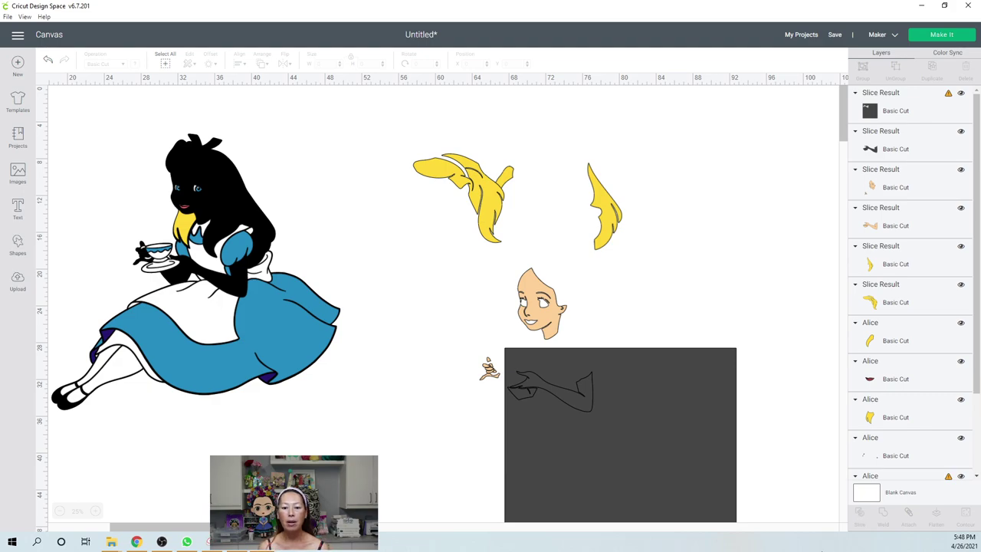
# Step: Delete the dark arm cutout and move the skin-coloured arm beside the hair pieces to about X 83.4, Y 12.5
pyautogui.moveTo(613, 374); pyautogui.dragTo(806, 400)
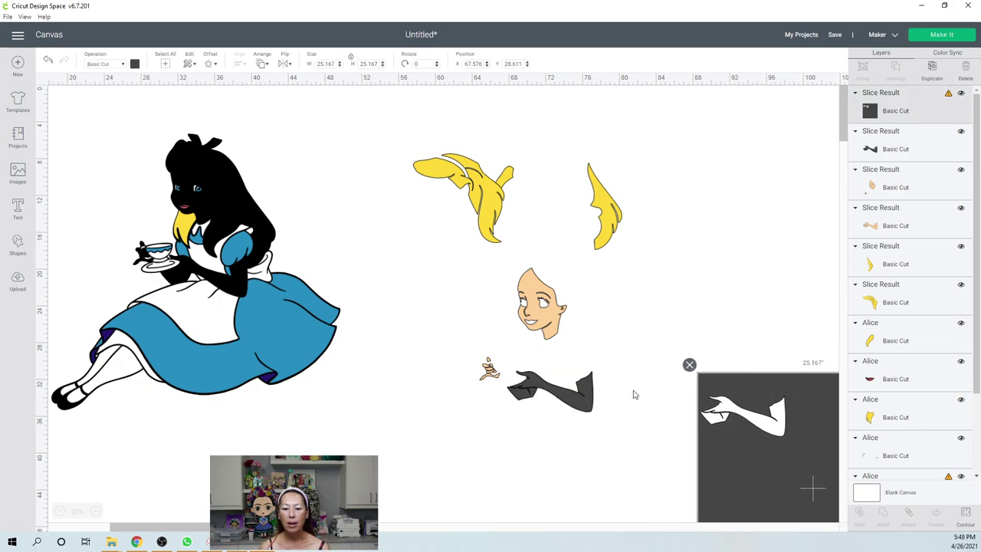
pyautogui.moveTo(556, 414); pyautogui.dragTo(479, 474)
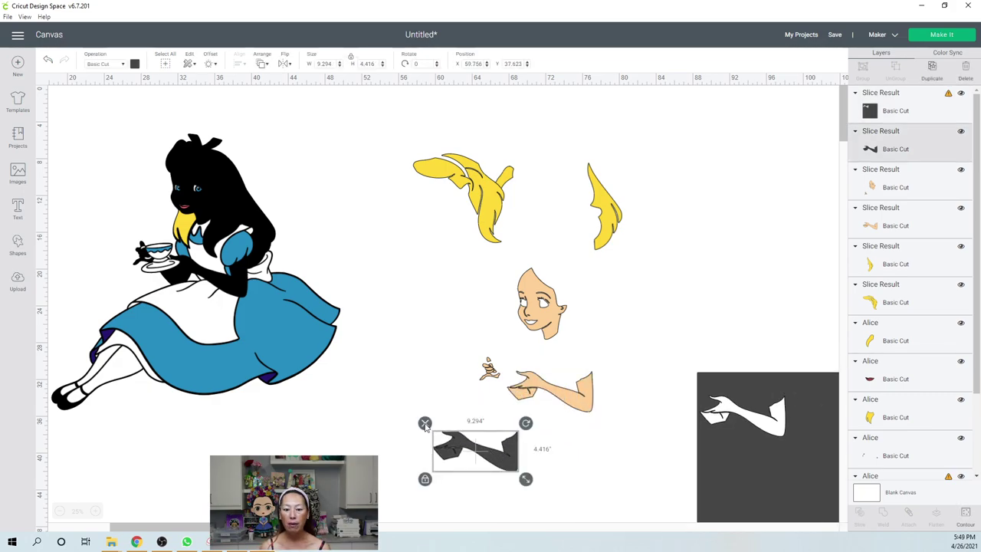
pyautogui.click(423, 422)
pyautogui.click(571, 400)
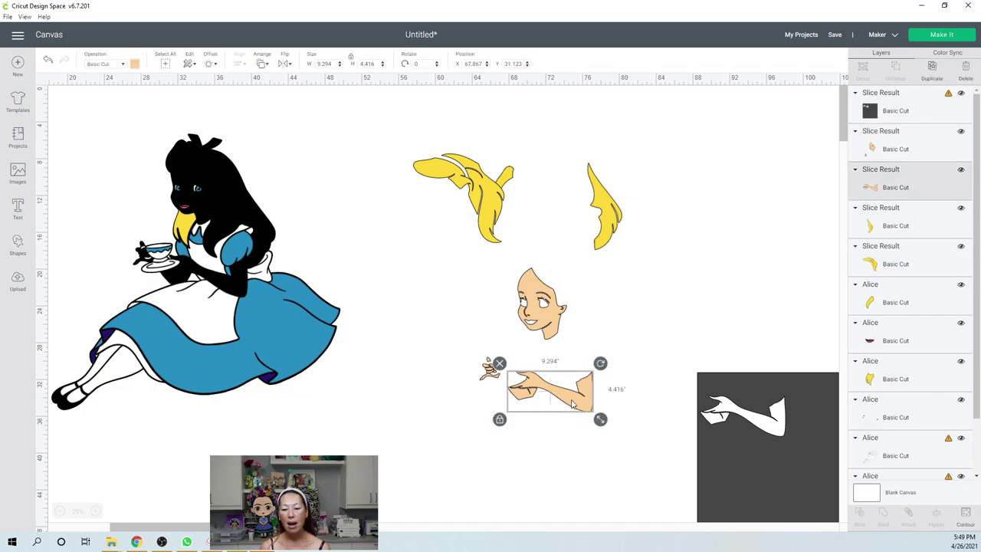
pyautogui.moveTo(589, 406); pyautogui.dragTo(731, 234)
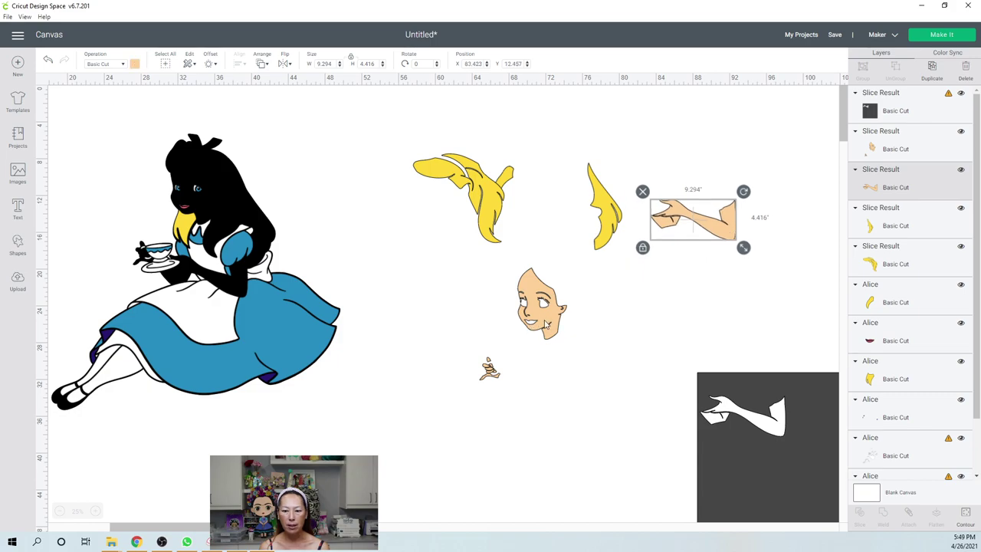
# Step: Cover the face with the dark square, leaving the small hand pieces outside it, and slice the face apart
pyautogui.moveTo(546, 324); pyautogui.dragTo(566, 407)
pyautogui.moveTo(778, 458); pyautogui.dragTo(607, 288)
pyautogui.click(611, 490)
pyautogui.moveTo(641, 503); pyautogui.dragTo(475, 374)
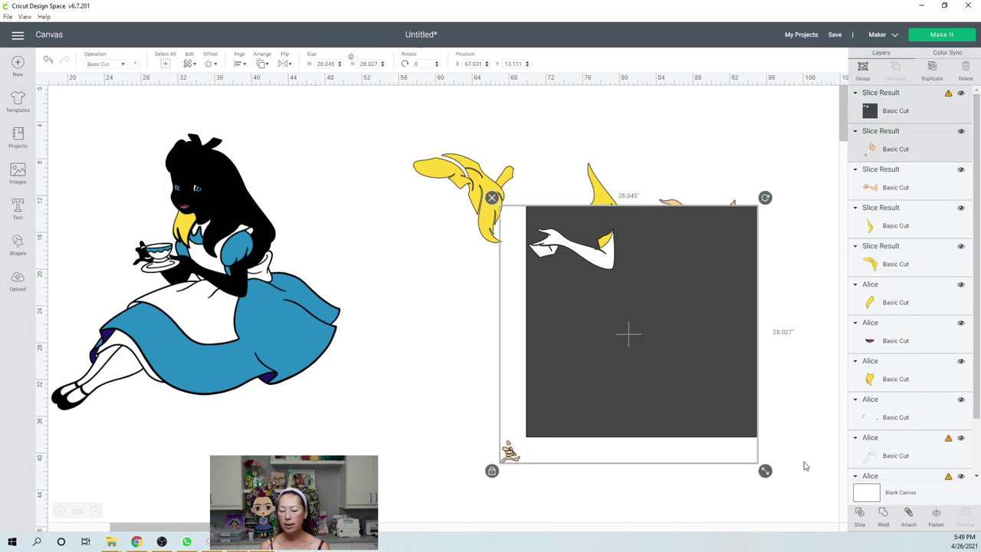
pyautogui.click(828, 487)
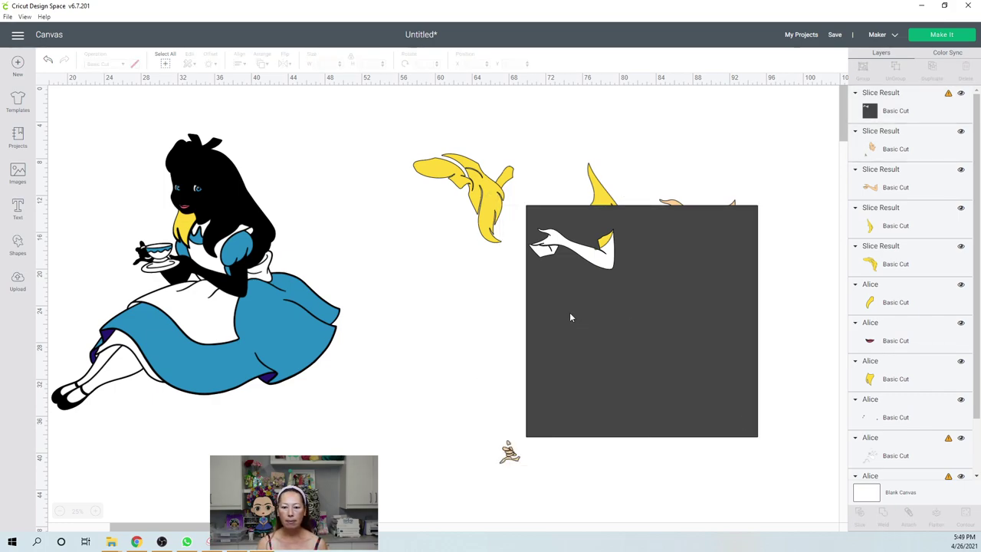
pyautogui.hotkey('ctrl', 'z')
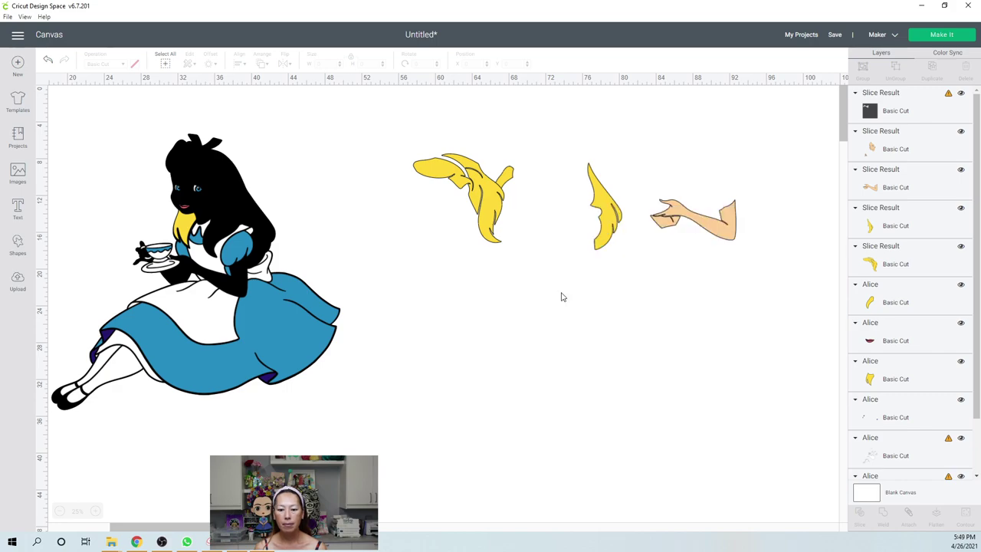
# Step: Move the dark square and face cutout off the skin face, and hide all inner contours of the dark face
pyautogui.moveTo(696, 380); pyautogui.dragTo(858, 475)
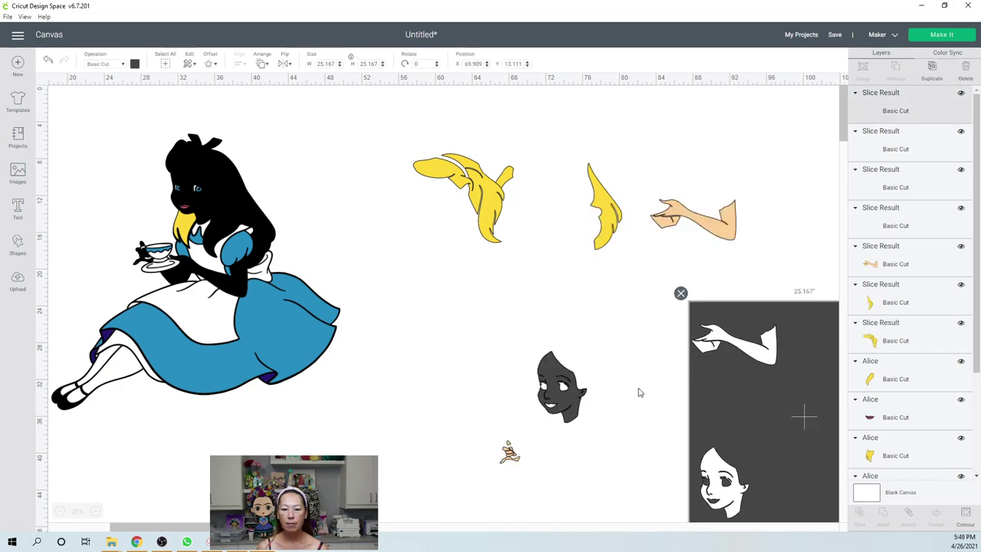
pyautogui.moveTo(563, 385); pyautogui.dragTo(467, 348)
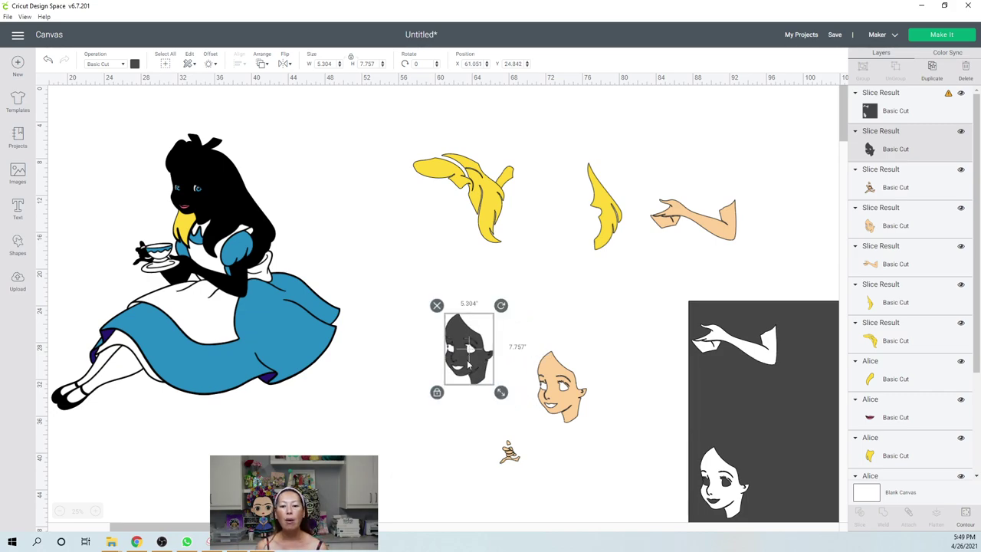
pyautogui.click(967, 514)
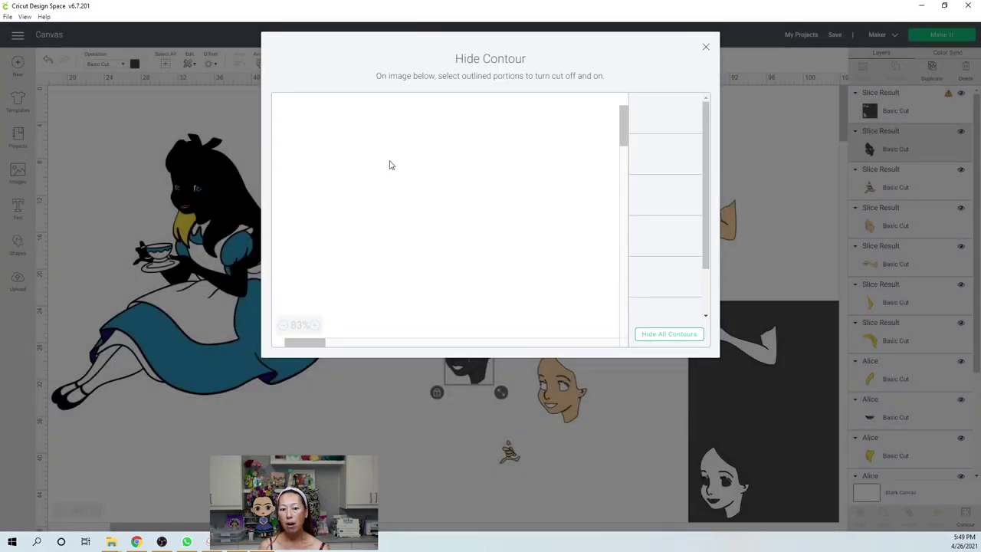
pyautogui.click(673, 336)
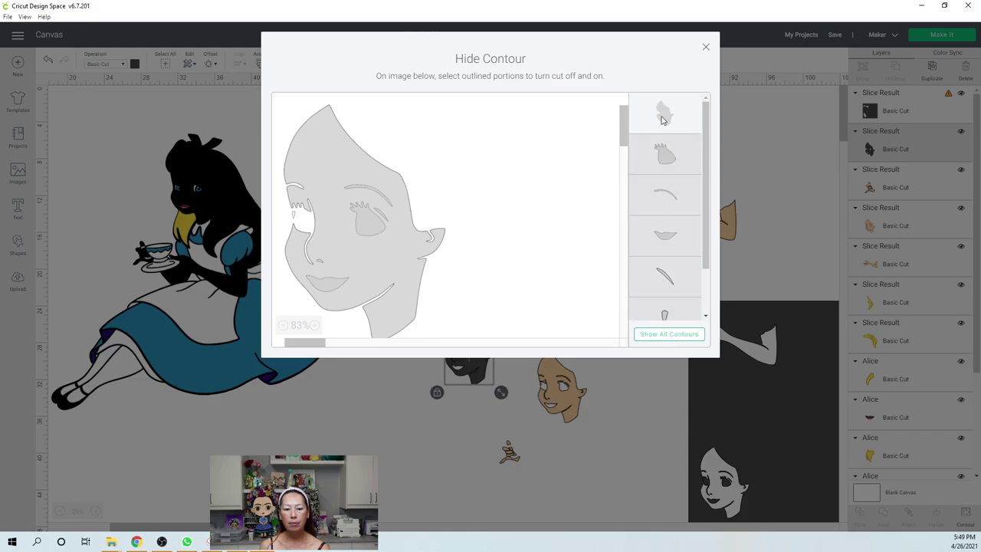
pyautogui.click(707, 48)
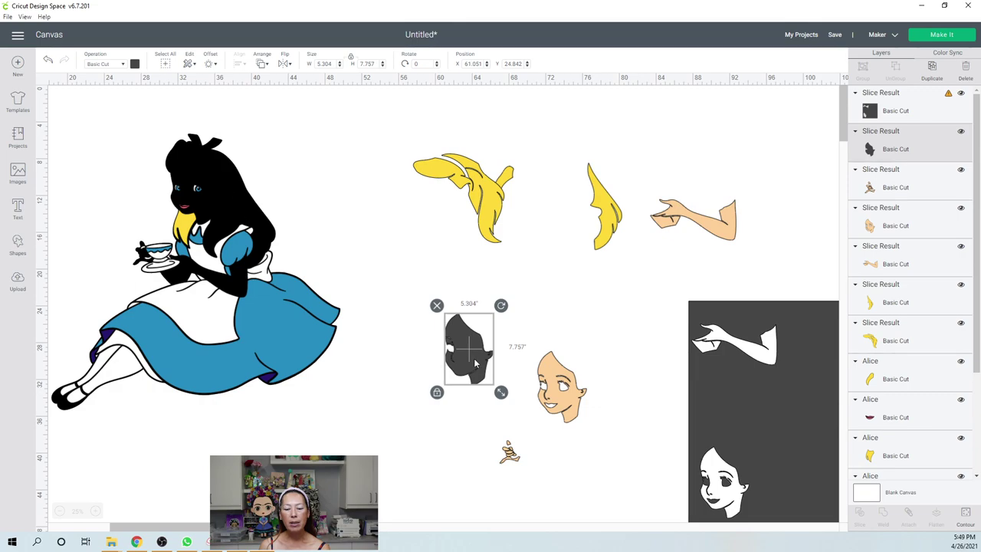
# Step: Colour the solid face backing black and align the skin face over it, sent to the front
pyautogui.click(134, 64)
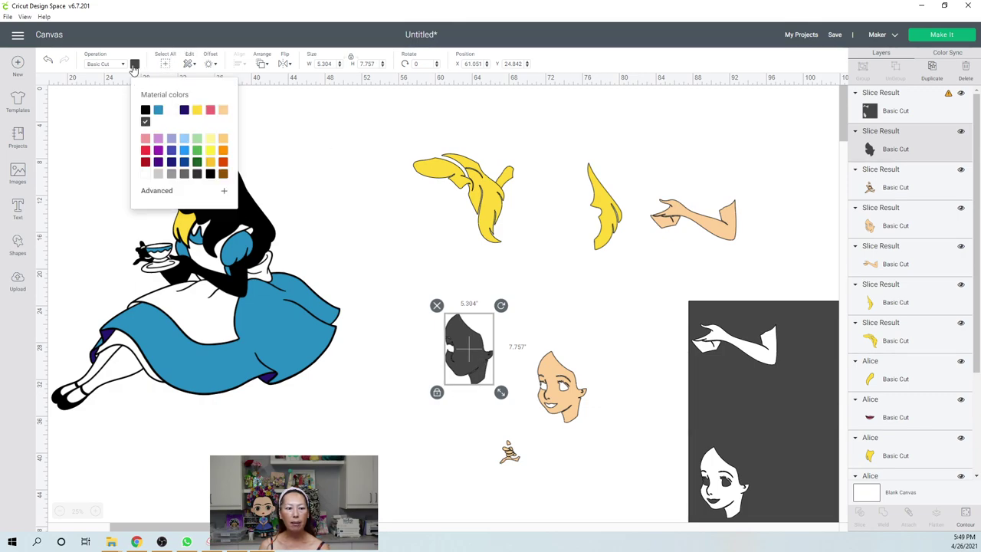
pyautogui.click(145, 110)
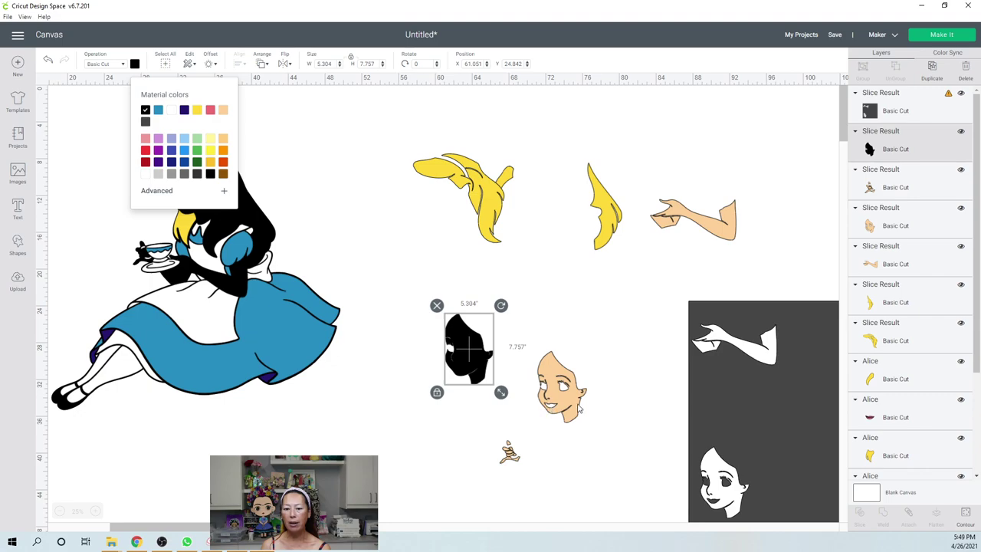
pyautogui.moveTo(560, 396); pyautogui.dragTo(460, 358)
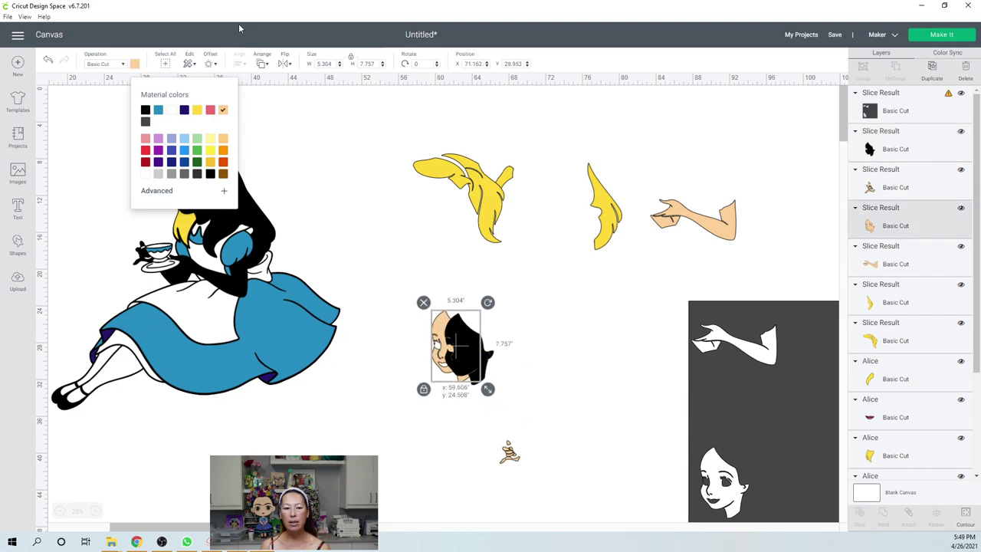
pyautogui.click(263, 67)
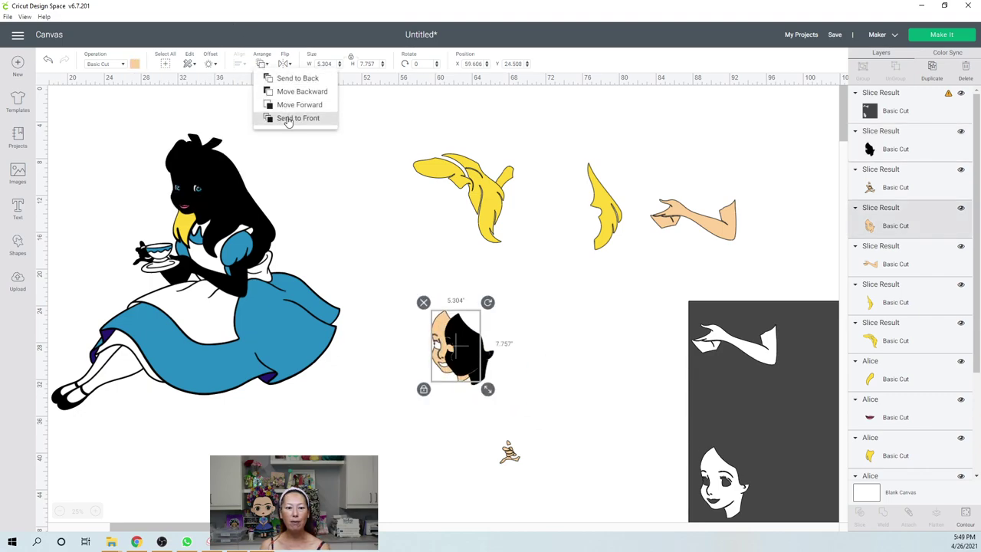
pyautogui.click(287, 121)
pyautogui.moveTo(450, 328); pyautogui.dragTo(464, 332)
pyautogui.click(547, 343)
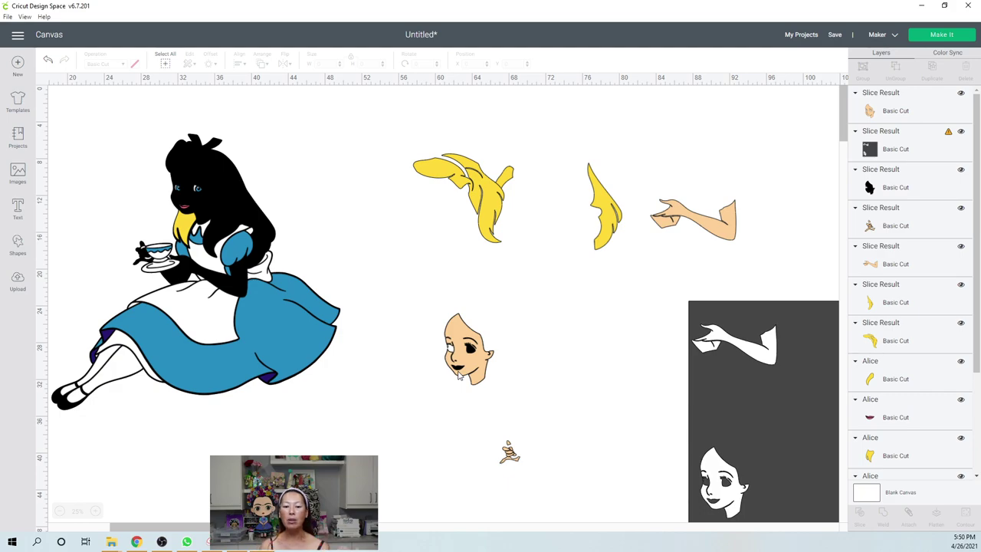
# Step: Move the small hand pieces near the face and examine their separate contours without hiding any
pyautogui.moveTo(509, 456); pyautogui.dragTo(515, 310)
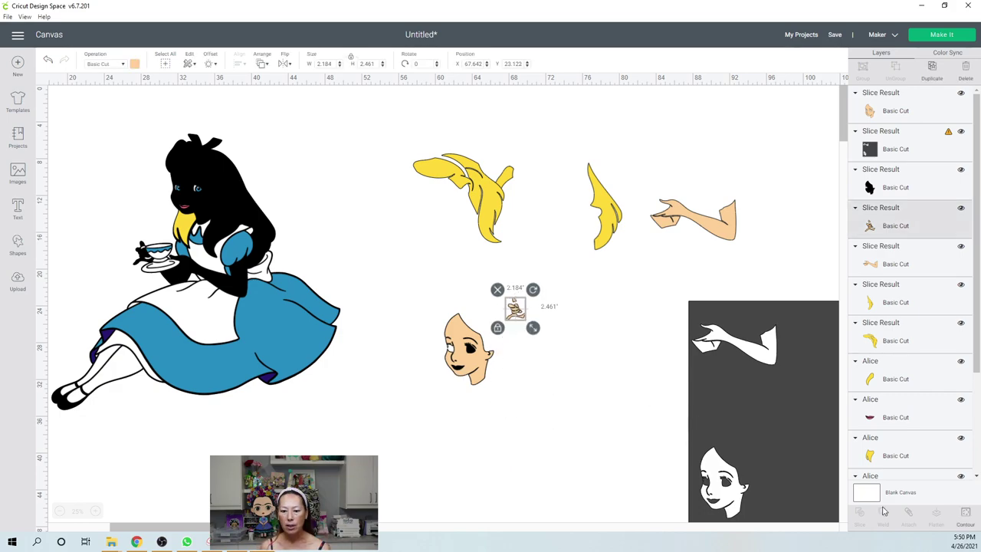
pyautogui.click(965, 515)
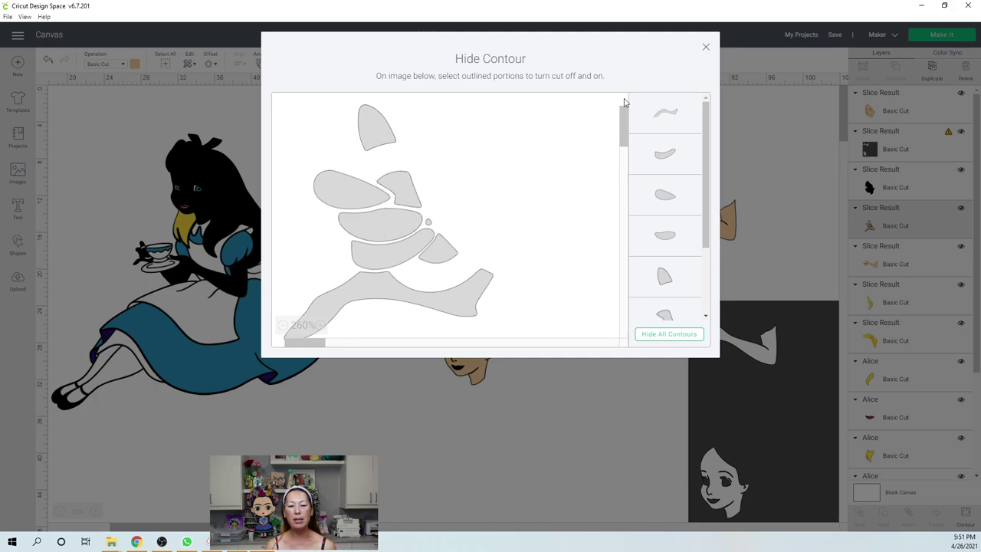
pyautogui.click(705, 47)
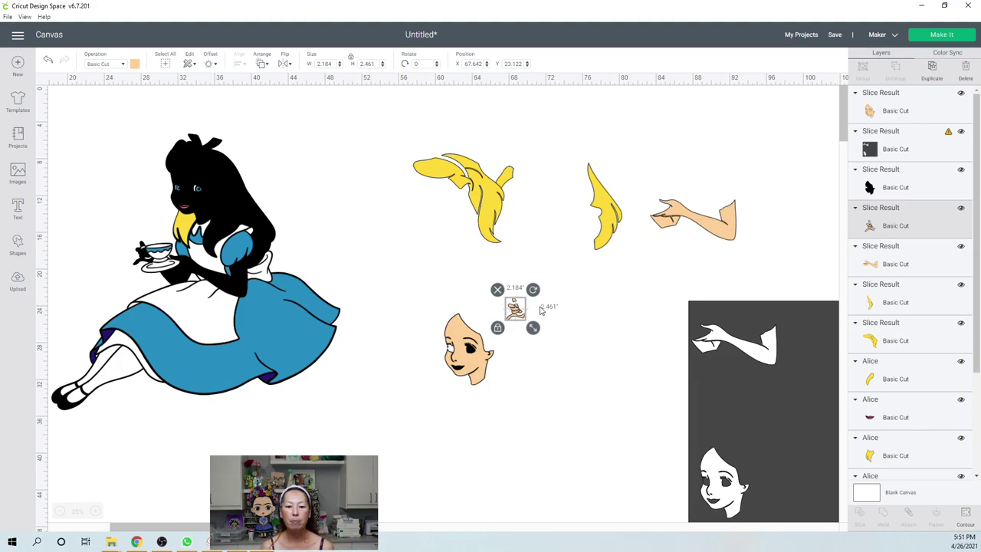
# Step: Gather the hand pieces and both face layers around the arm, and move Alice's remaining yellow lock beside the rear hair lock
pyautogui.moveTo(518, 314); pyautogui.dragTo(692, 214)
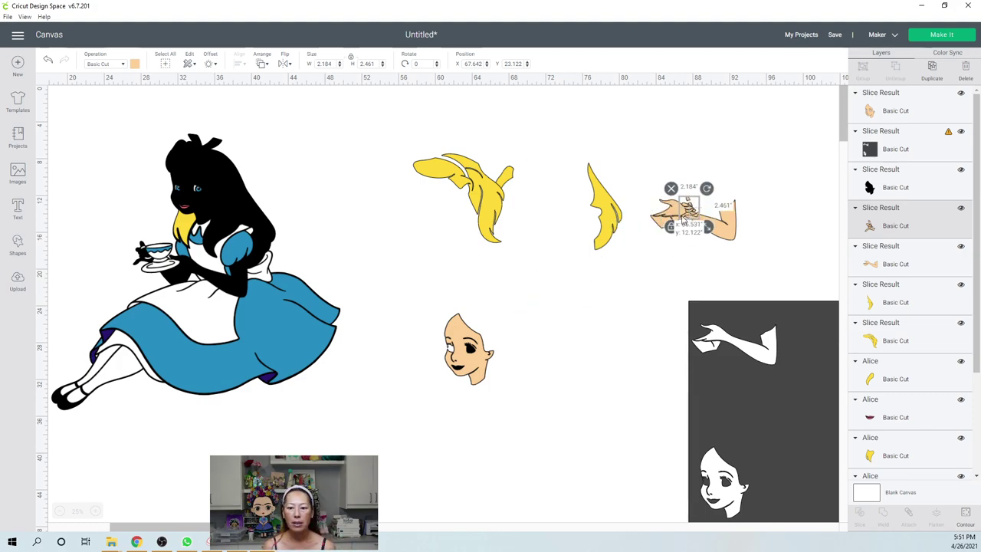
pyautogui.moveTo(469, 345); pyautogui.dragTo(657, 218)
pyautogui.click(238, 246)
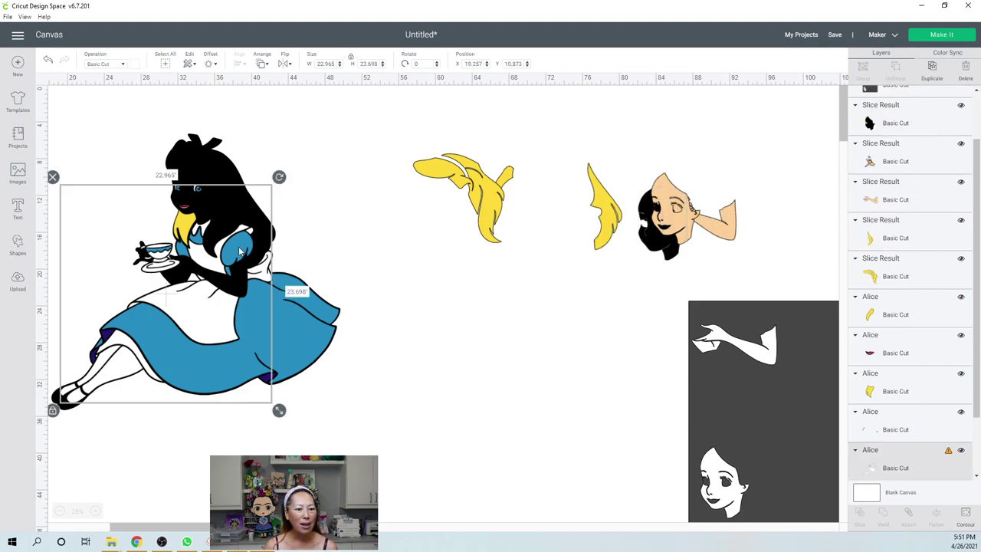
pyautogui.click(177, 223)
pyautogui.moveTo(178, 224); pyautogui.dragTo(580, 189)
# Step: Move the white apron, stockings and teacup layer off Alice to about X 52.1, Y 18.4
pyautogui.click(196, 190)
pyautogui.moveTo(217, 193); pyautogui.dragTo(498, 260)
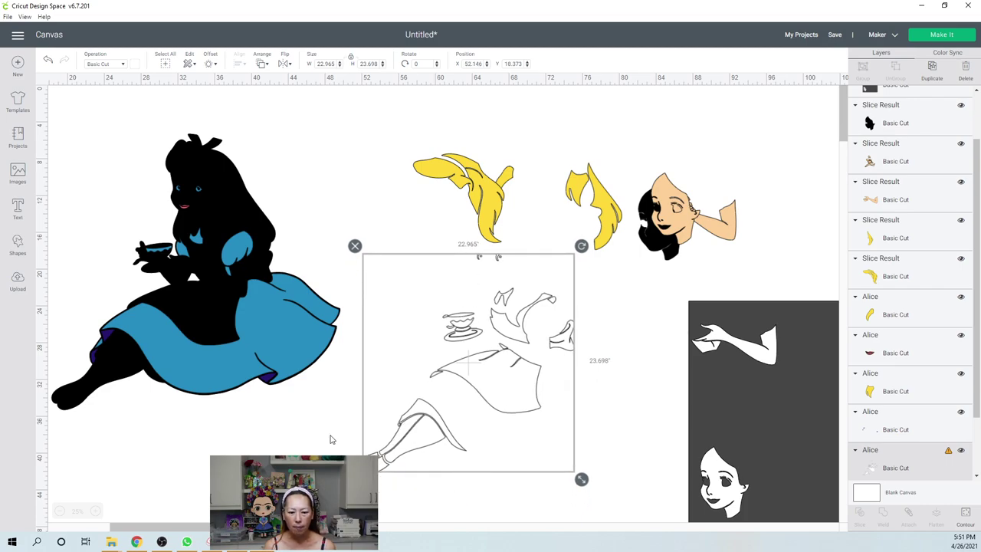
pyautogui.click(97, 511)
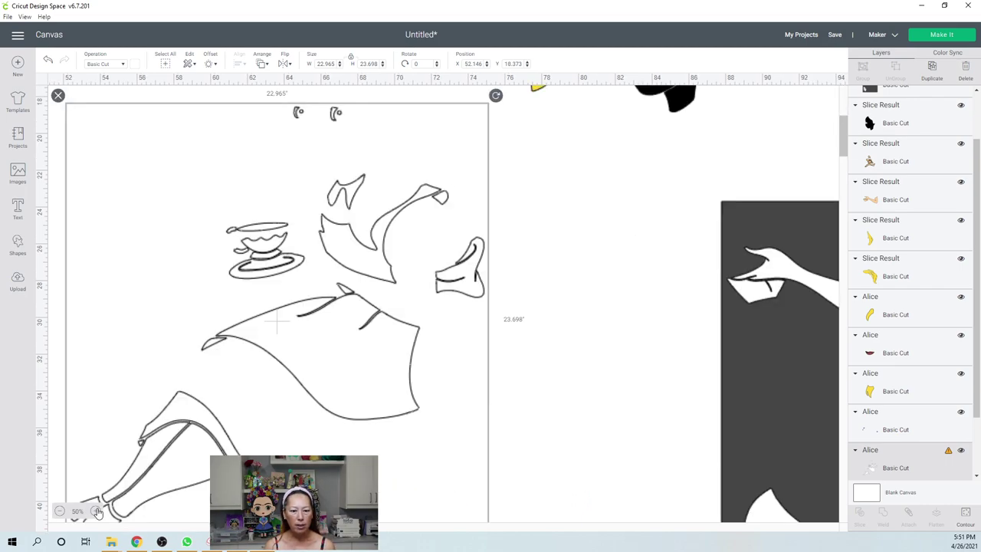
# Step: Inspect the white layer's teacup, apron, collar and stocking pieces closely to judge where they can be separated
pyautogui.click(98, 511)
pyautogui.click(412, 366)
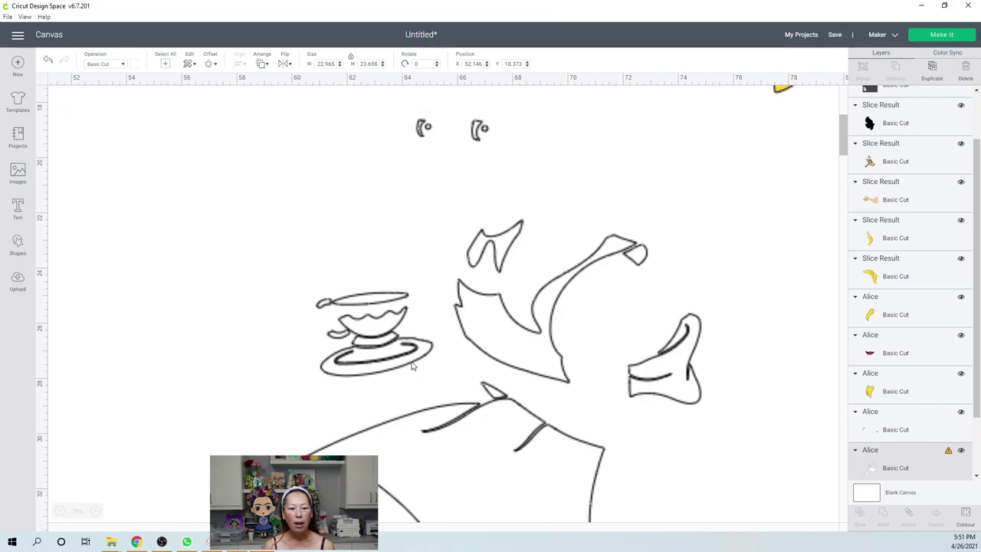
pyautogui.click(249, 323)
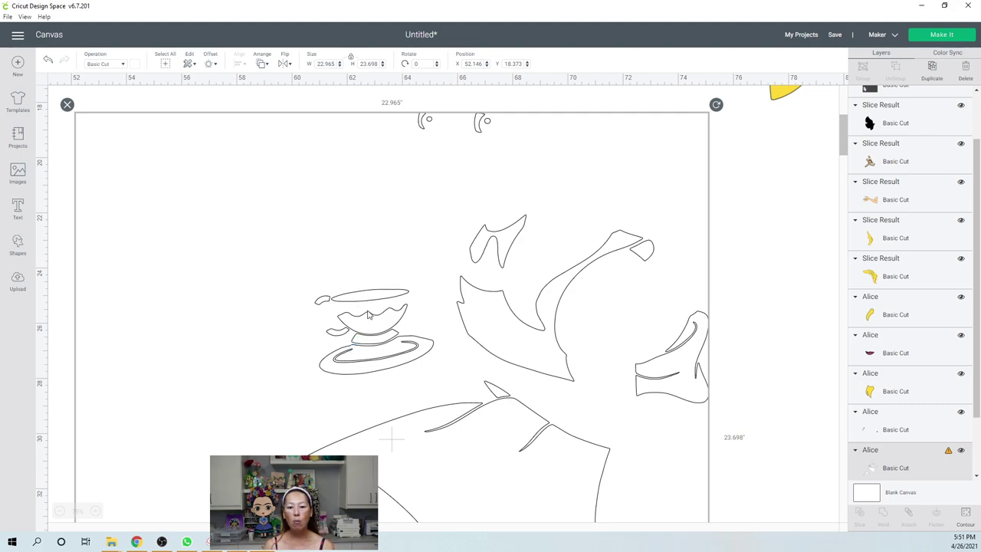
pyautogui.scroll(-6, 584, 351)
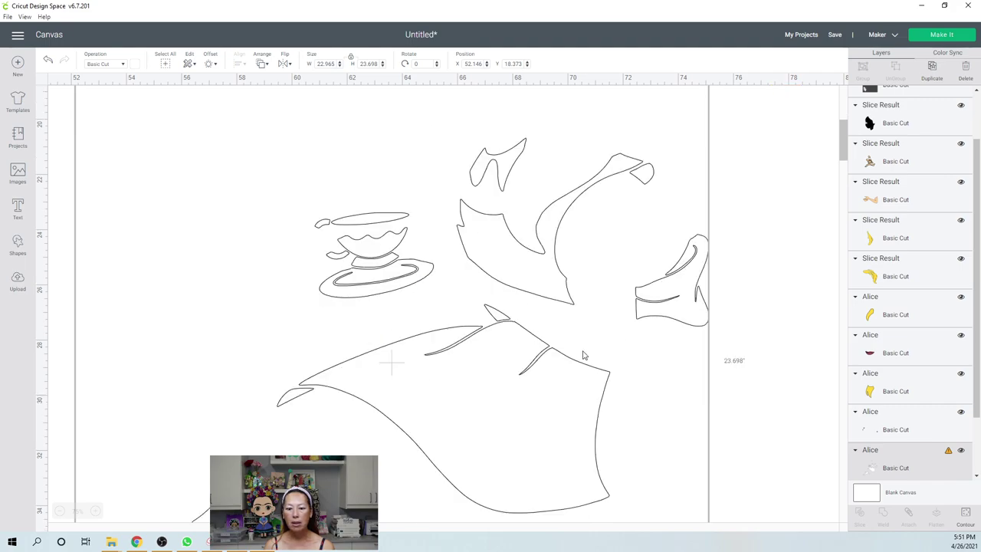
pyautogui.scroll(-2, 578, 361)
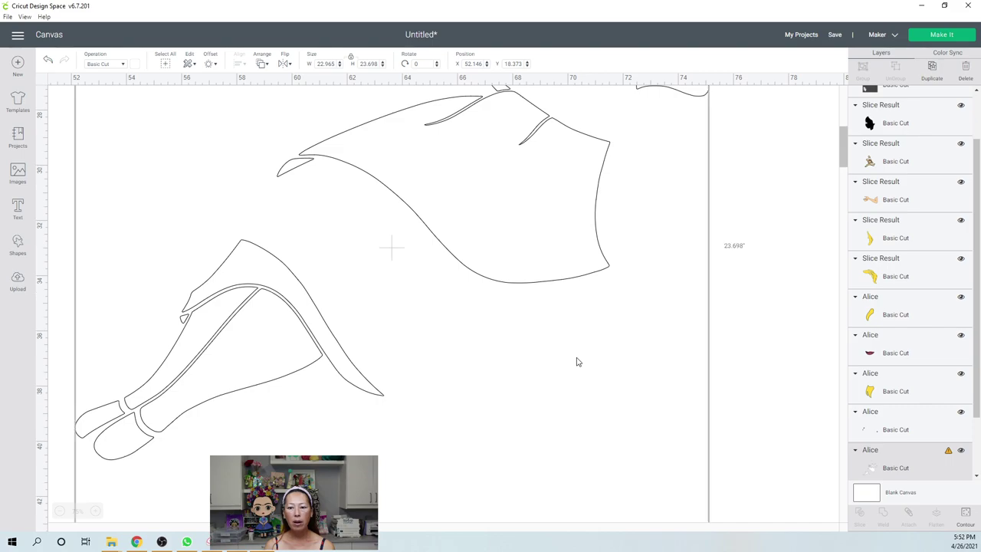
pyautogui.scroll(3, 755, 211)
pyautogui.scroll(3, 519, 184)
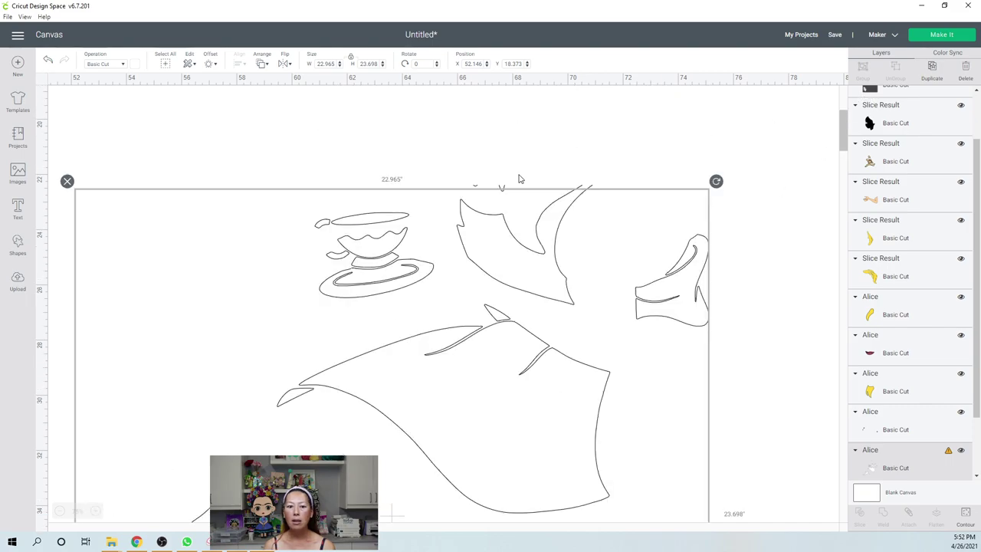
pyautogui.click(60, 511)
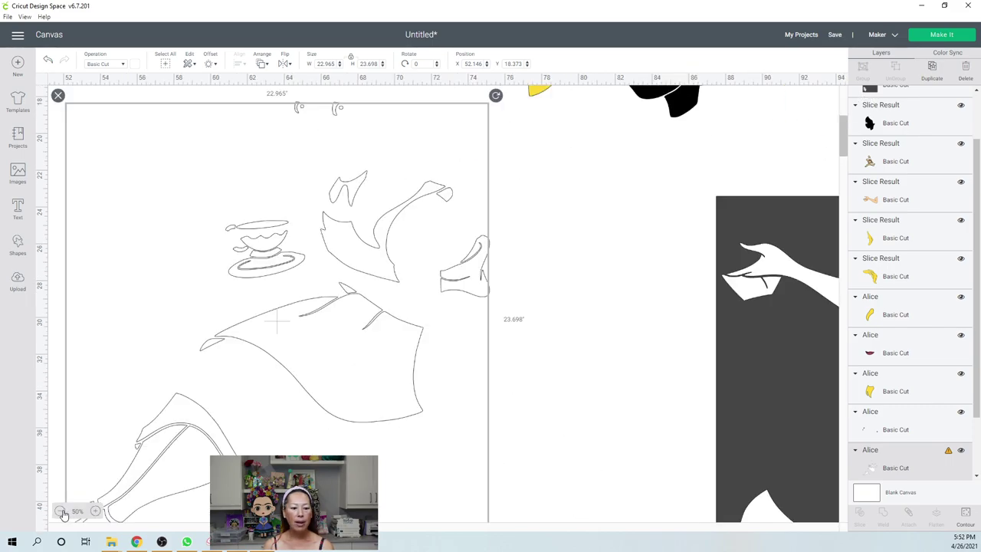
pyautogui.click(60, 510)
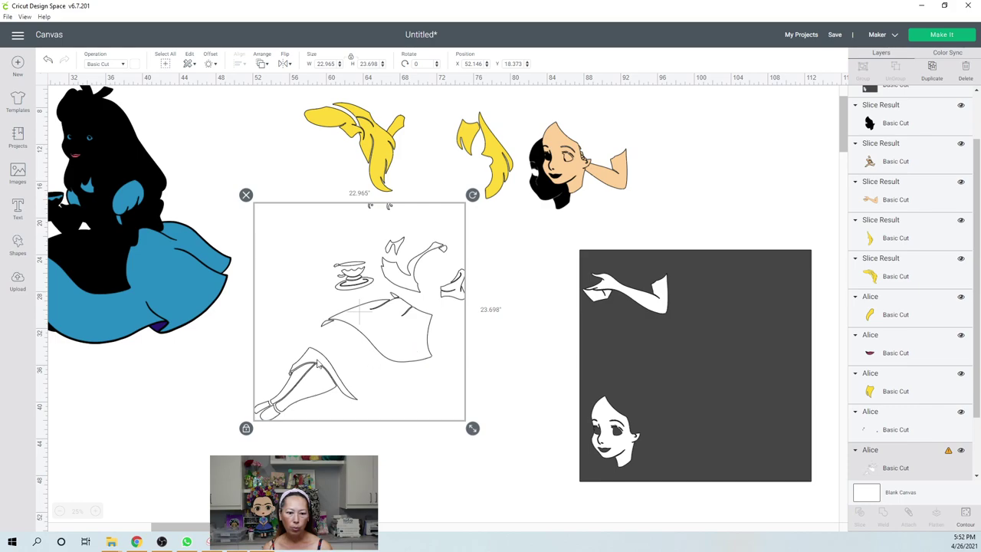
# Step: Place the dark square over the stockings and slice them out of the white layer
pyautogui.moveTo(590, 430); pyautogui.dragTo(251, 415)
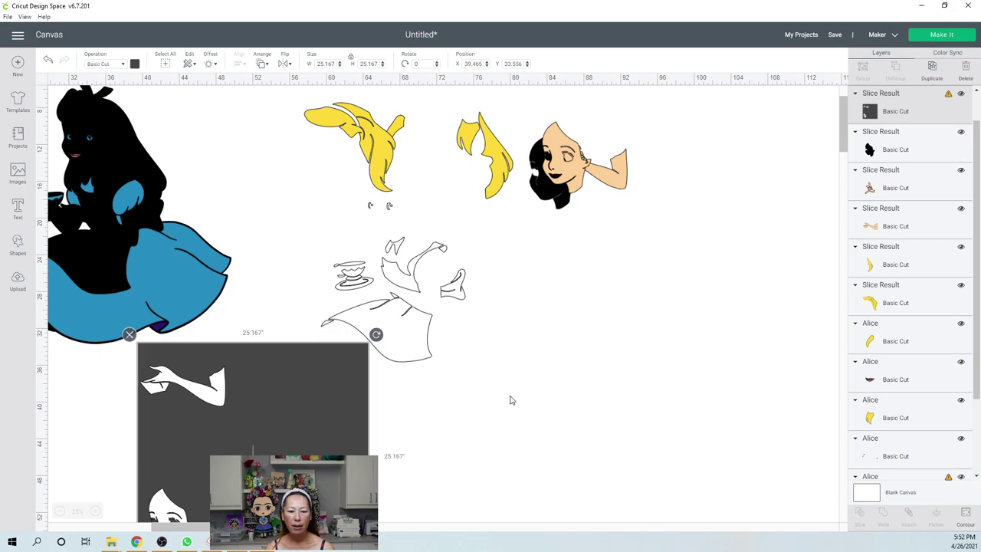
pyautogui.click(510, 400)
pyautogui.moveTo(521, 419); pyautogui.dragTo(320, 351)
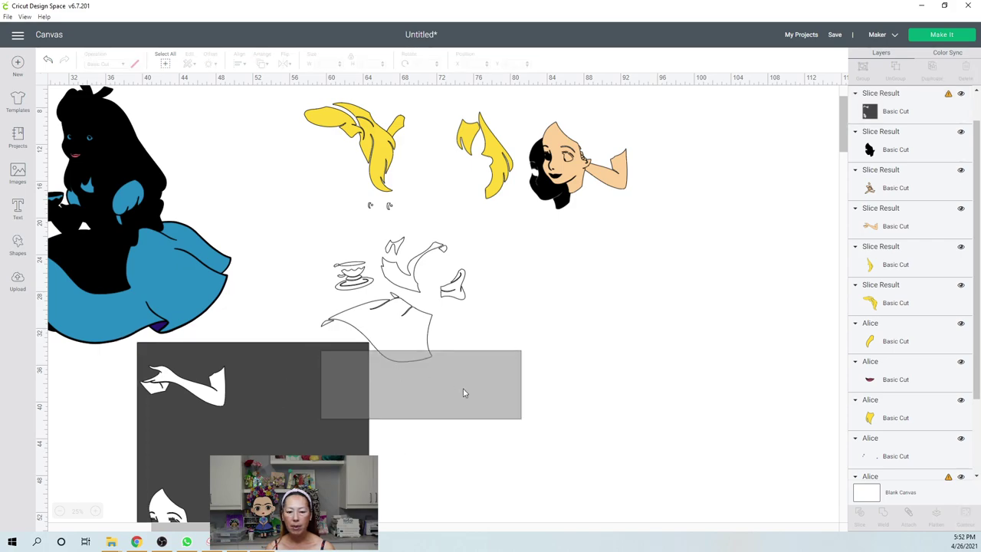
pyautogui.moveTo(463, 393); pyautogui.dragTo(320, 350)
pyautogui.click(411, 332)
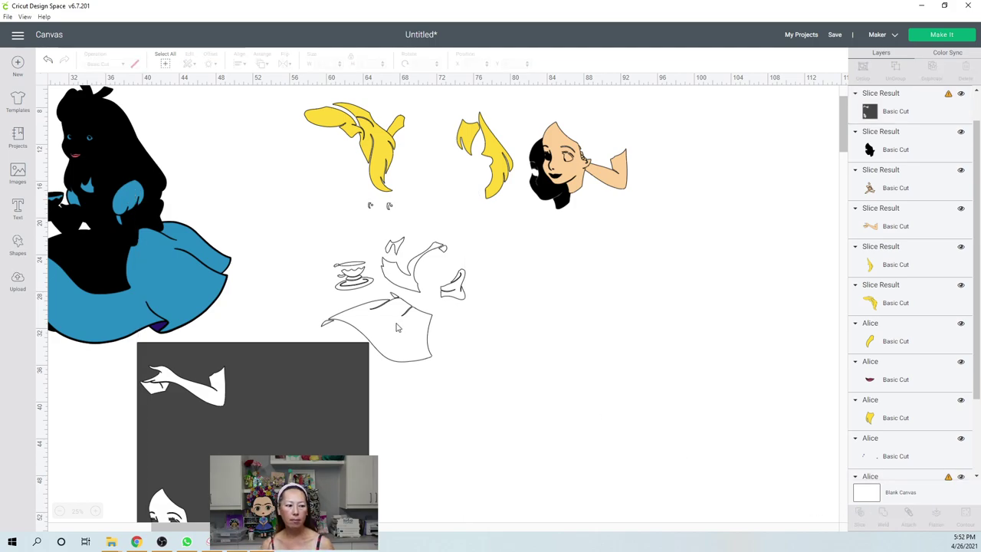
pyautogui.hotkey('ctrl', 'z')
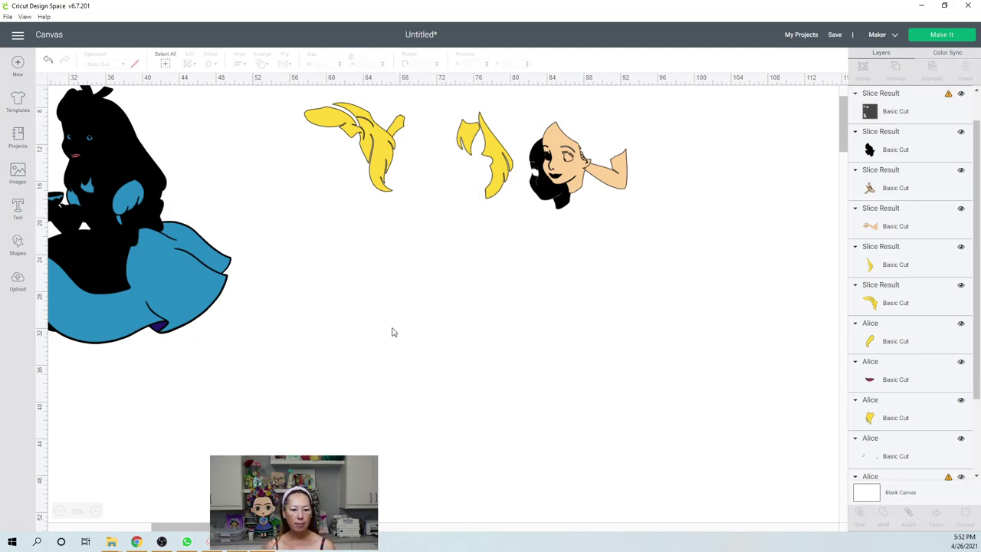
# Step: Move the remaining white layer and square aside, discard the dark stocking cutout, and place the white stockings beside the skin arm
pyautogui.moveTo(413, 331); pyautogui.dragTo(644, 349)
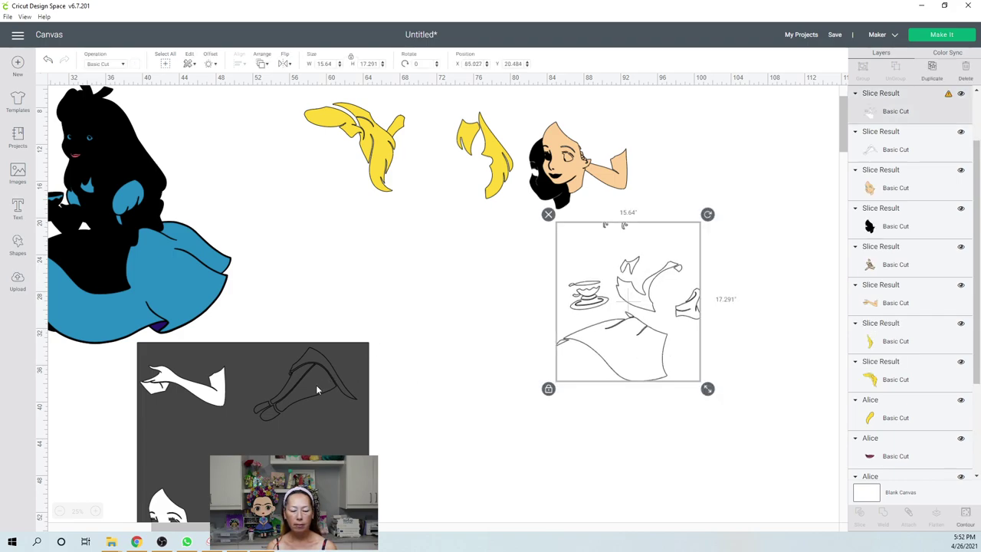
pyautogui.moveTo(318, 388); pyautogui.dragTo(250, 464)
pyautogui.moveTo(312, 373); pyautogui.dragTo(493, 378)
pyautogui.click(427, 343)
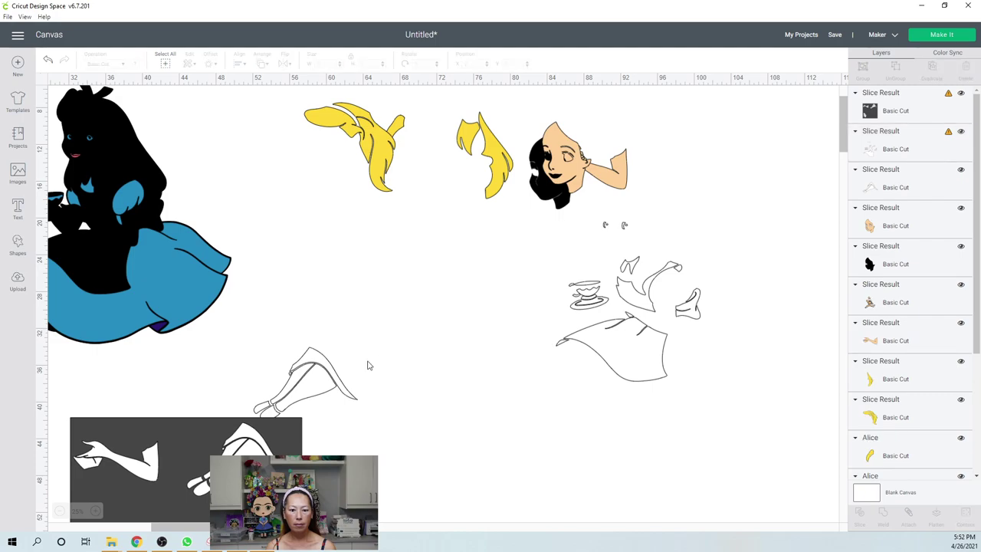
pyautogui.moveTo(317, 374); pyautogui.dragTo(690, 177)
# Step: Rotate the square to about 184.7°, cover only the bow piece of the white layer with it, and slice the bow out
pyautogui.click(554, 364)
pyautogui.moveTo(554, 365); pyautogui.dragTo(376, 369)
pyautogui.moveTo(211, 435); pyautogui.dragTo(662, 275)
pyautogui.moveTo(761, 250); pyautogui.dragTo(495, 470)
pyautogui.moveTo(538, 445)
pyautogui.mouseDown()
pyautogui.moveTo(565, 470)
pyautogui.moveTo(548, 456)
pyautogui.mouseUp()
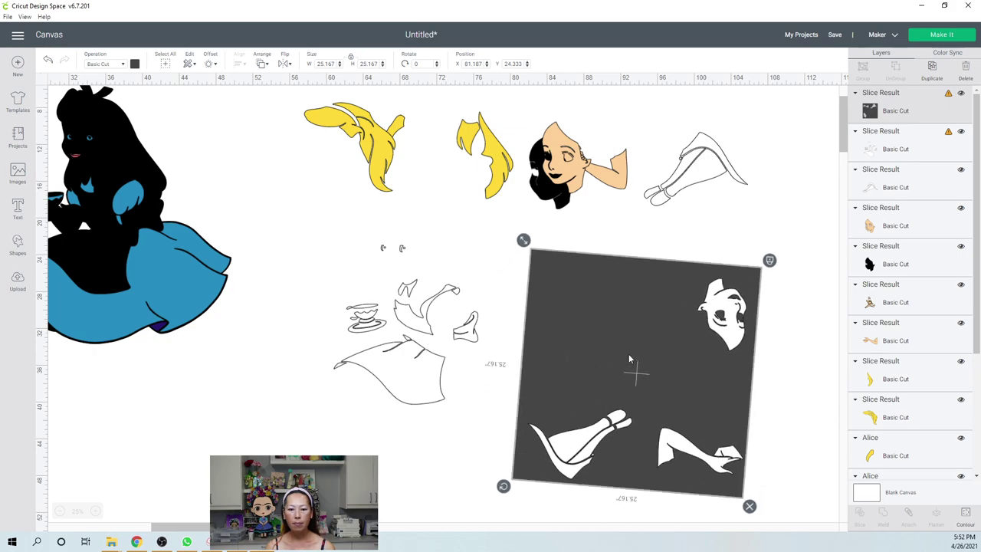
pyautogui.moveTo(619, 357); pyautogui.dragTo(554, 403)
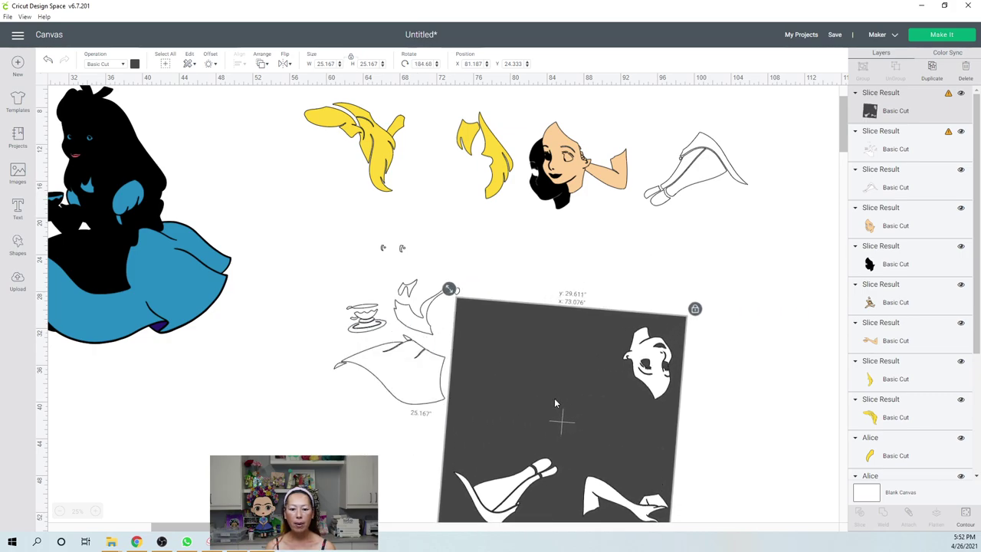
pyautogui.moveTo(267, 359); pyautogui.dragTo(551, 392)
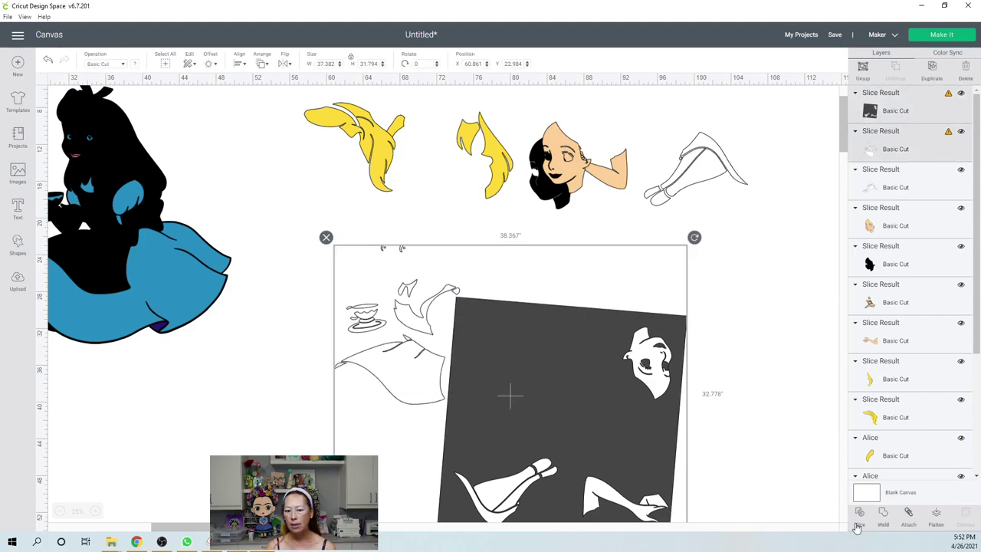
pyautogui.click(859, 515)
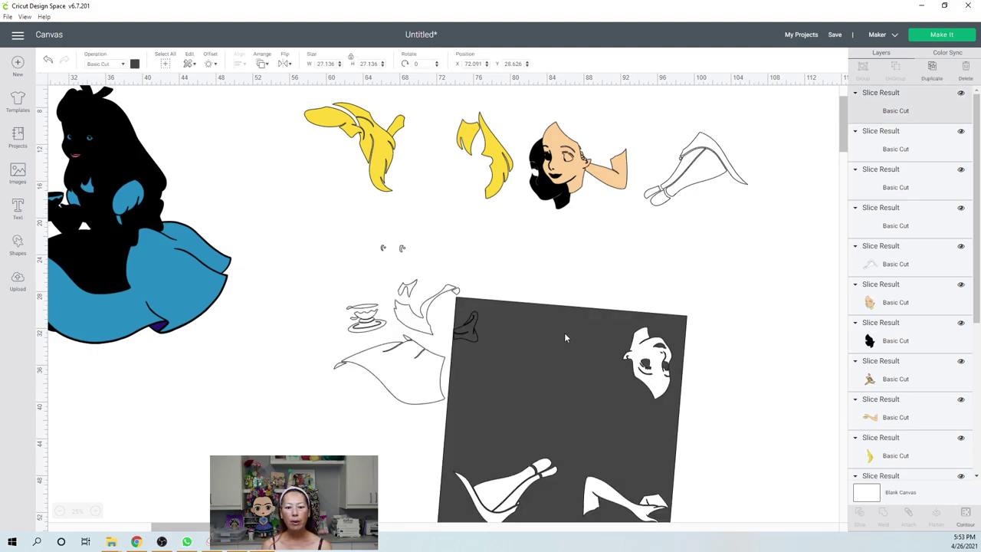
# Step: Move the square away, place the white bow below the stockings, and delete the dark bow cutout
pyautogui.moveTo(564, 337); pyautogui.dragTo(652, 366)
pyautogui.moveTo(469, 329); pyautogui.dragTo(482, 376)
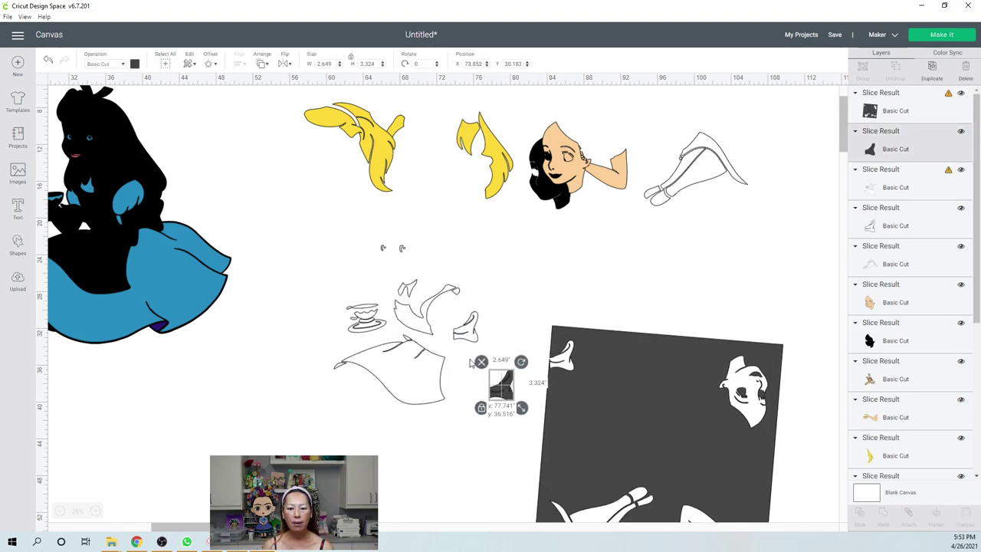
pyautogui.moveTo(472, 331); pyautogui.dragTo(690, 210)
pyautogui.click(502, 391)
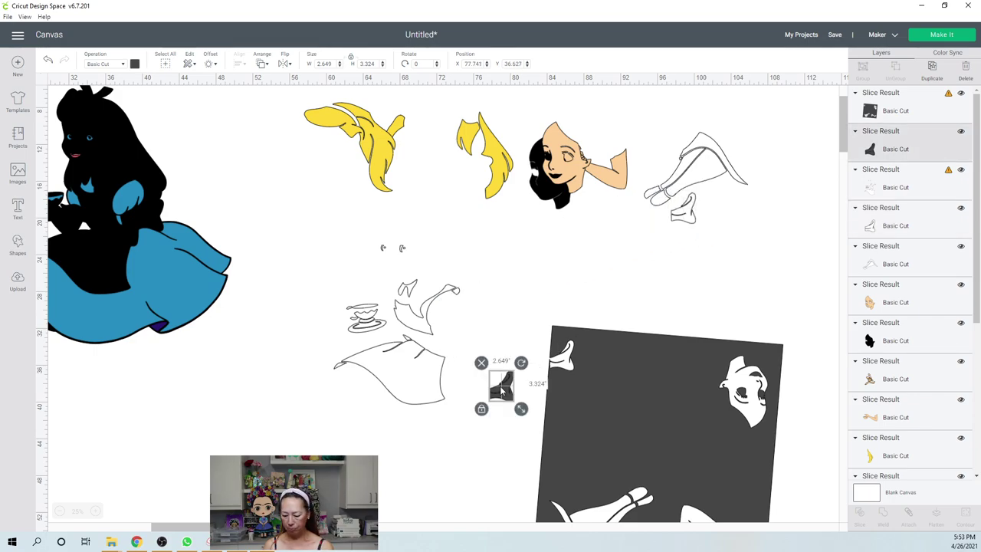
pyautogui.press('Delete')
# Step: Replace the used slicing square with a new one about 17.6 inches wide, tilted slightly
pyautogui.click(402, 387)
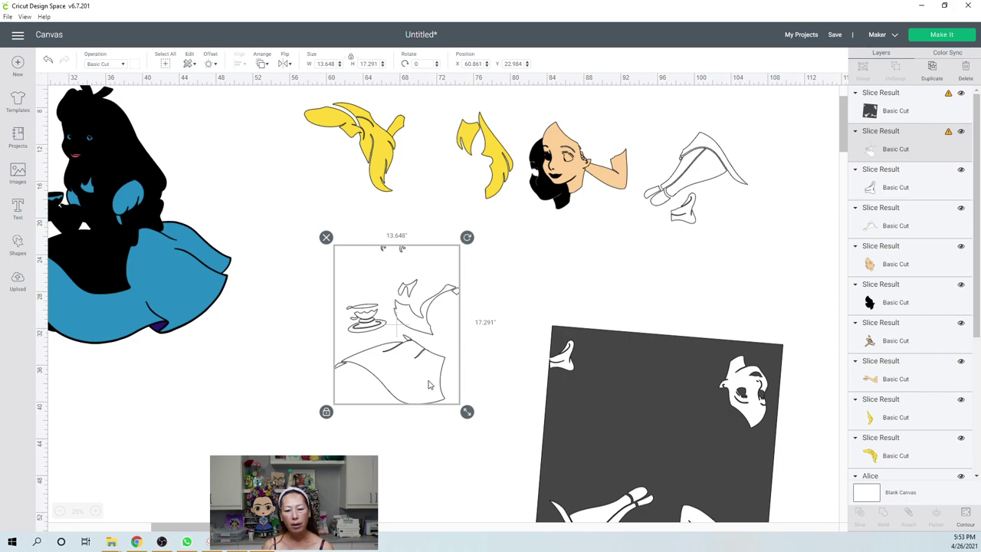
pyautogui.moveTo(667, 383); pyautogui.dragTo(652, 384)
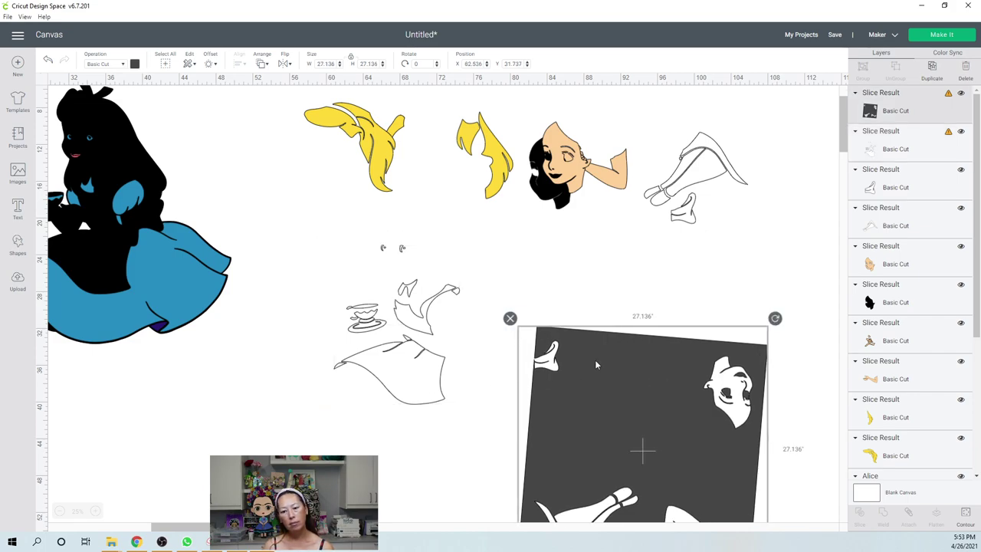
pyautogui.click(509, 318)
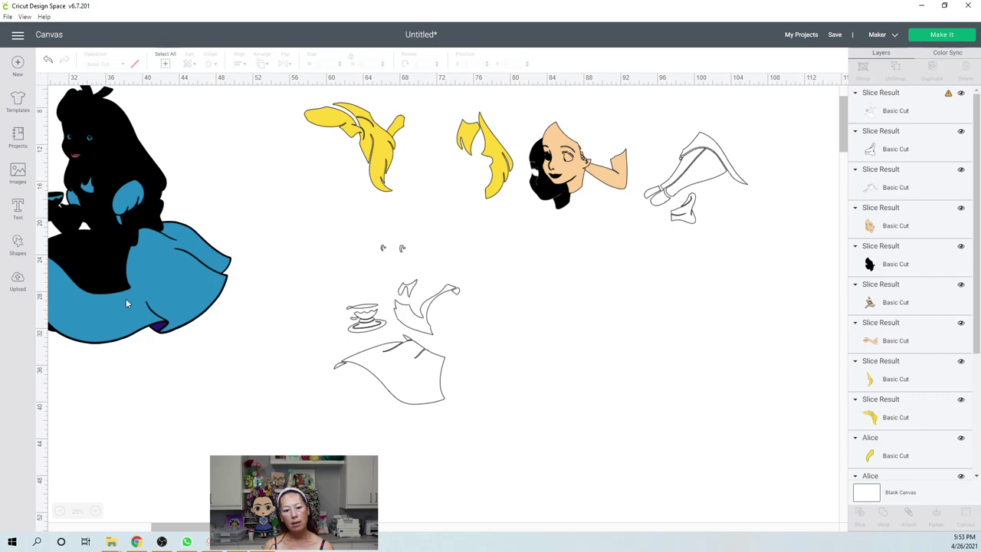
pyautogui.click(17, 243)
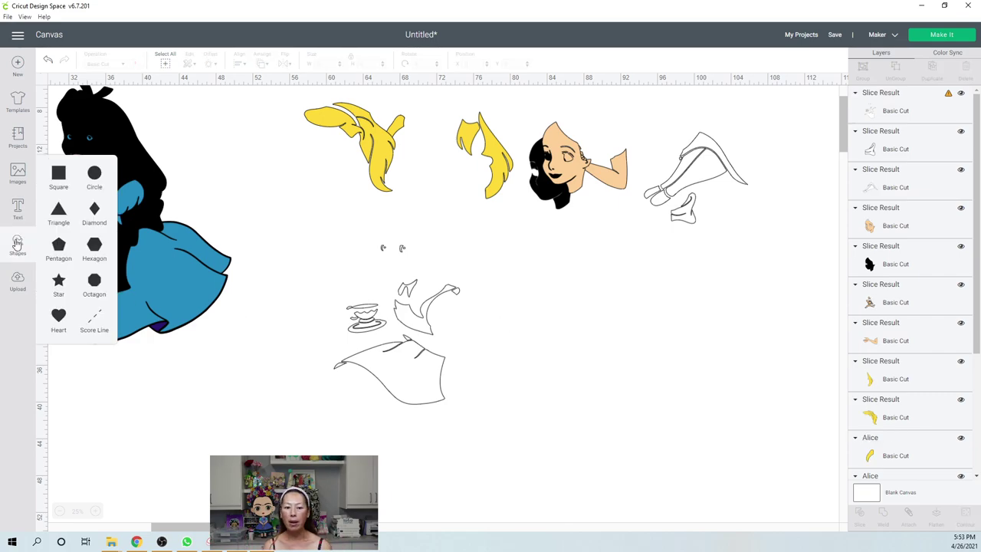
pyautogui.click(57, 176)
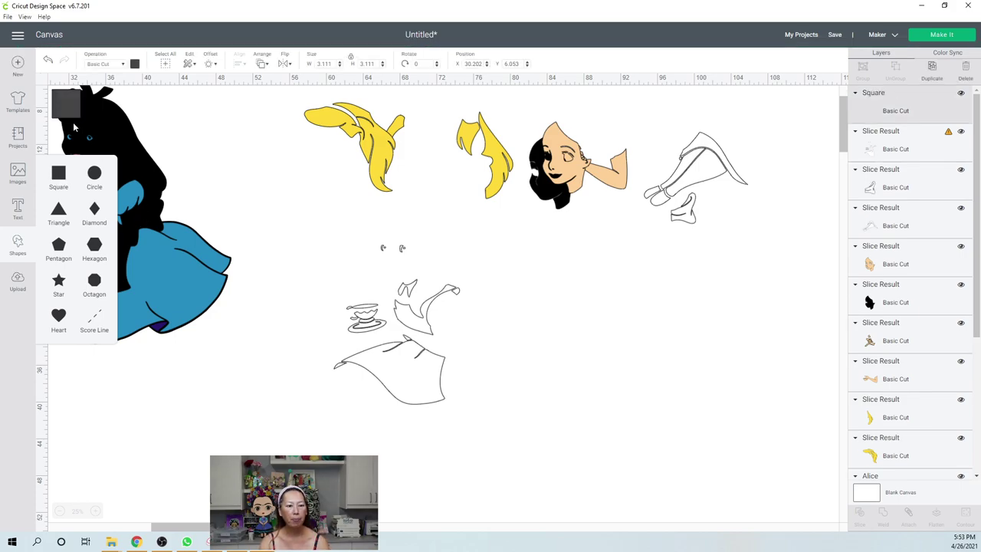
pyautogui.moveTo(74, 126); pyautogui.dragTo(370, 322)
pyautogui.moveTo(397, 172)
pyautogui.mouseDown()
pyautogui.moveTo(363, 147)
pyautogui.moveTo(383, 154)
pyautogui.moveTo(416, 198)
pyautogui.moveTo(406, 182)
pyautogui.mouseUp()
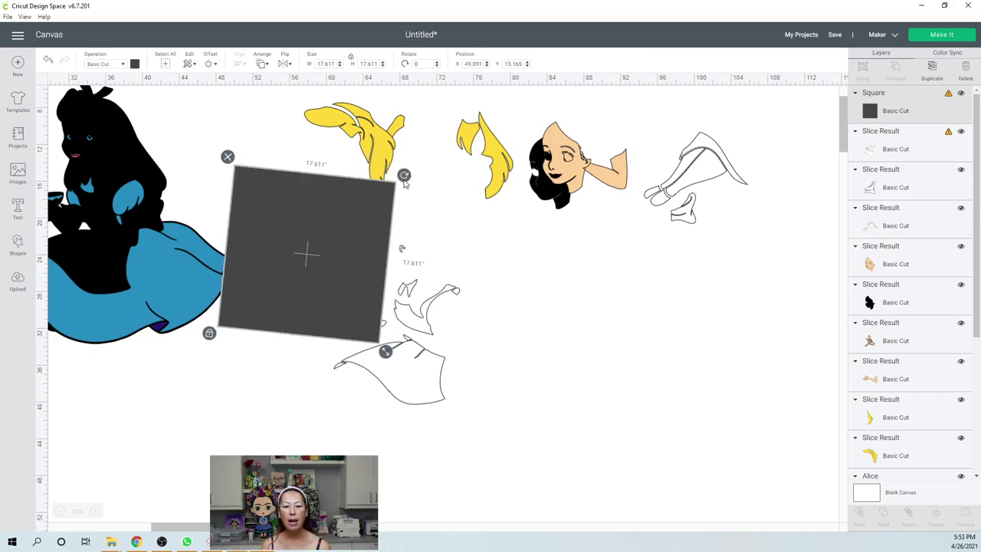
# Step: Position the new square over the two small eye whites and slice them out of the white layer
pyautogui.moveTo(355, 306); pyautogui.dragTo(399, 230)
pyautogui.moveTo(449, 432); pyautogui.dragTo(388, 254)
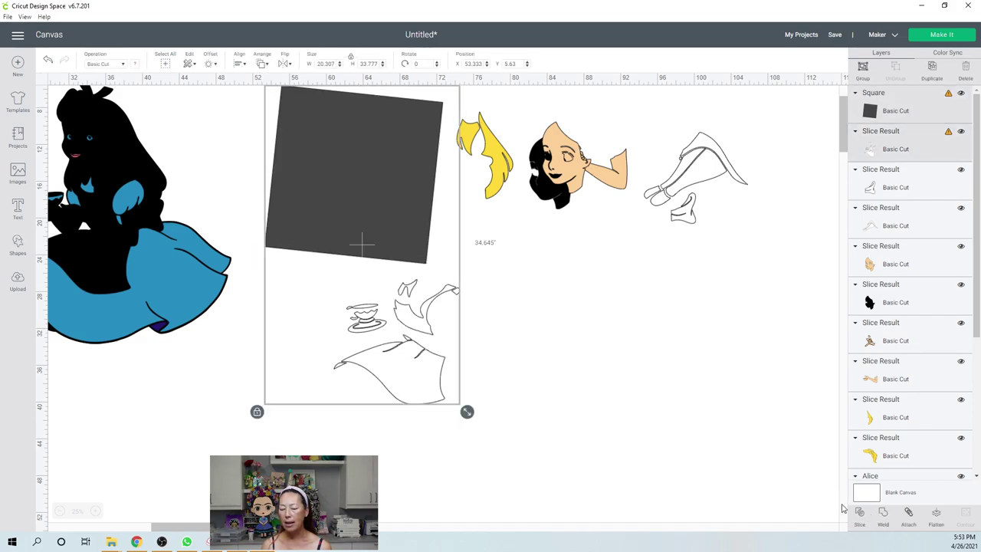
pyautogui.click(738, 472)
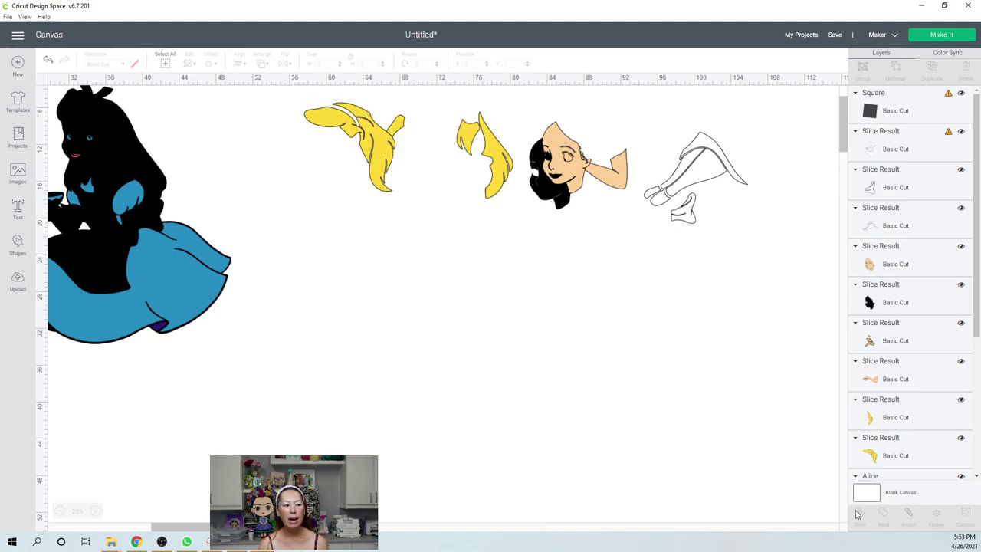
# Step: Pull the square off, delete the dark eye cutouts, and place the eye whites below the skin arm
pyautogui.moveTo(370, 168); pyautogui.dragTo(241, 274)
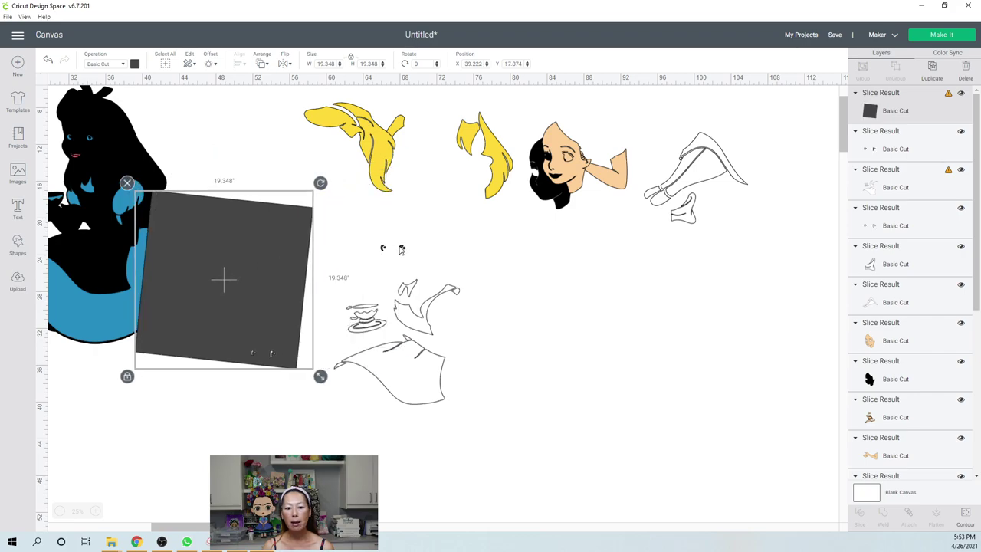
pyautogui.moveTo(403, 250); pyautogui.dragTo(529, 269)
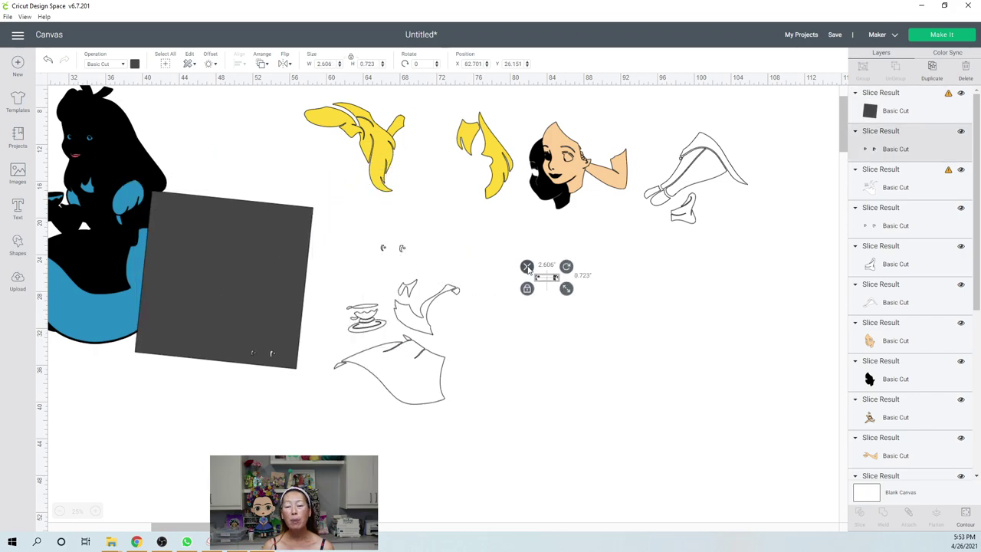
pyautogui.click(526, 267)
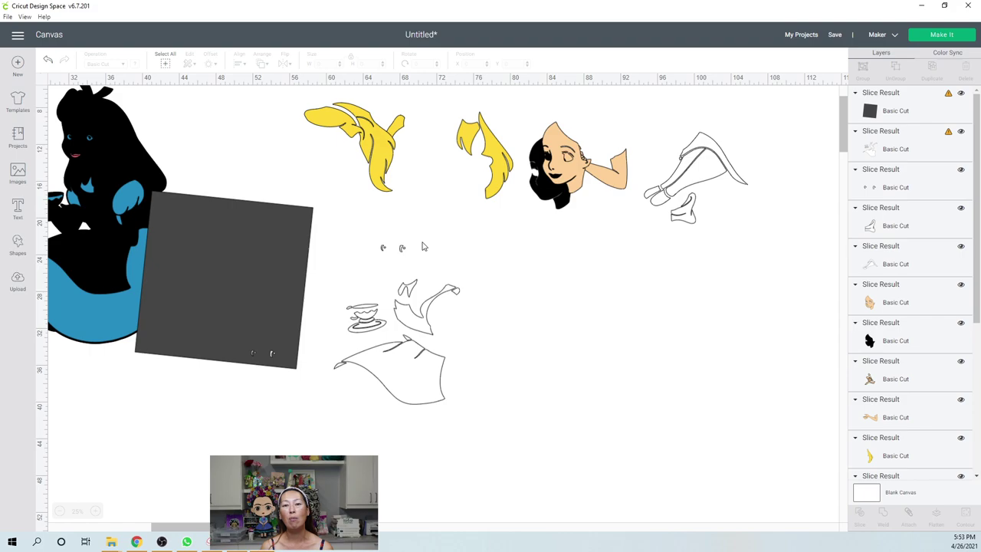
pyautogui.moveTo(403, 253); pyautogui.dragTo(633, 253)
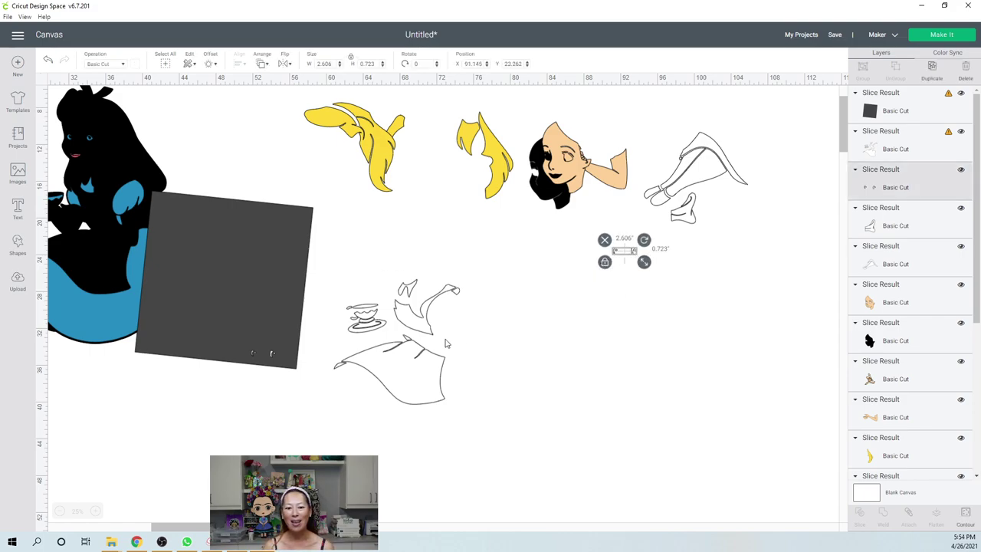
# Step: Rotate the square to fit over the teacup without touching the apron, and slice the teacup out of the white layer
pyautogui.click(290, 320)
pyautogui.moveTo(322, 376); pyautogui.dragTo(398, 367)
pyautogui.moveTo(305, 332); pyautogui.dragTo(380, 331)
pyautogui.click(413, 452)
pyautogui.moveTo(416, 447); pyautogui.dragTo(347, 324)
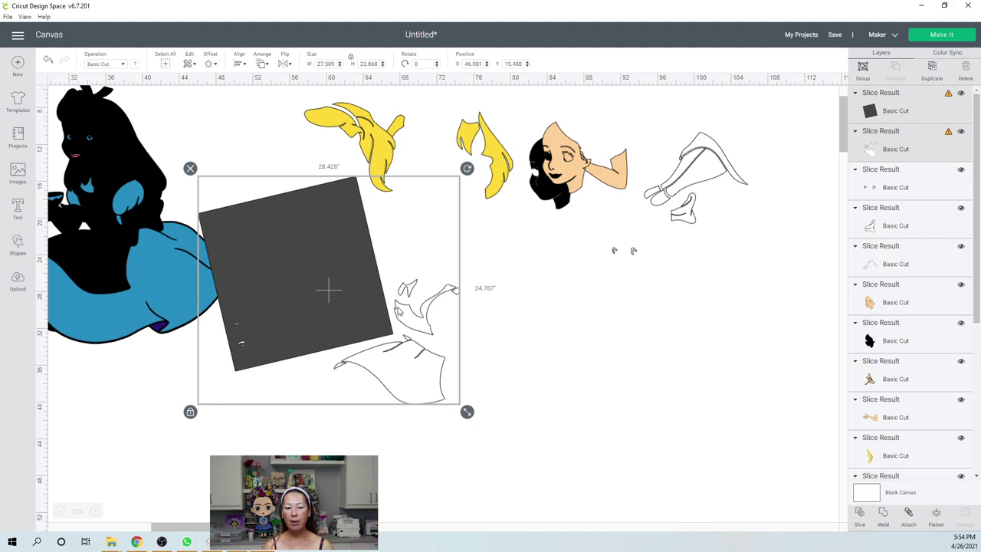
pyautogui.click(862, 517)
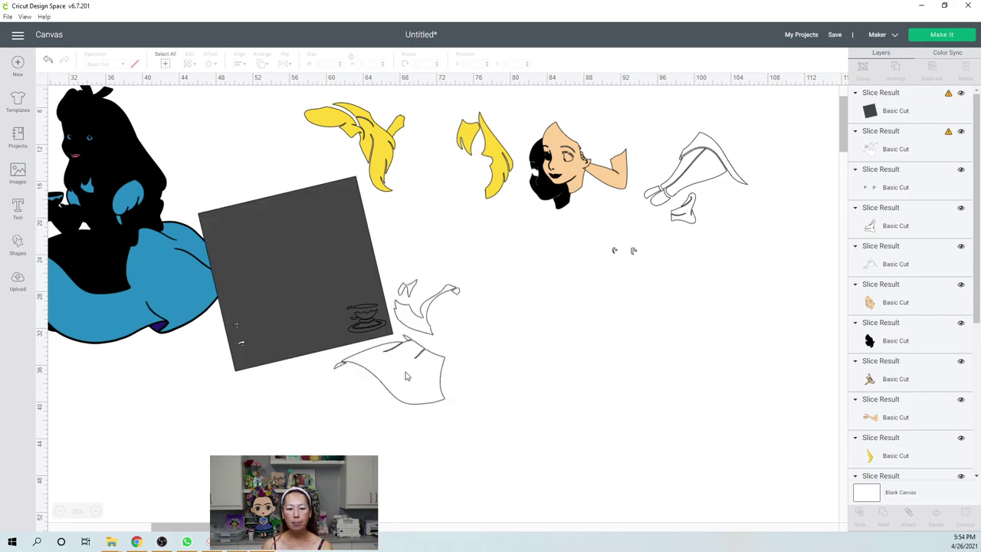
# Step: Separate the sliced layers, delete the dark teacup cutout, and place the white teacup below the other finished white pieces
pyautogui.moveTo(429, 368); pyautogui.dragTo(570, 392)
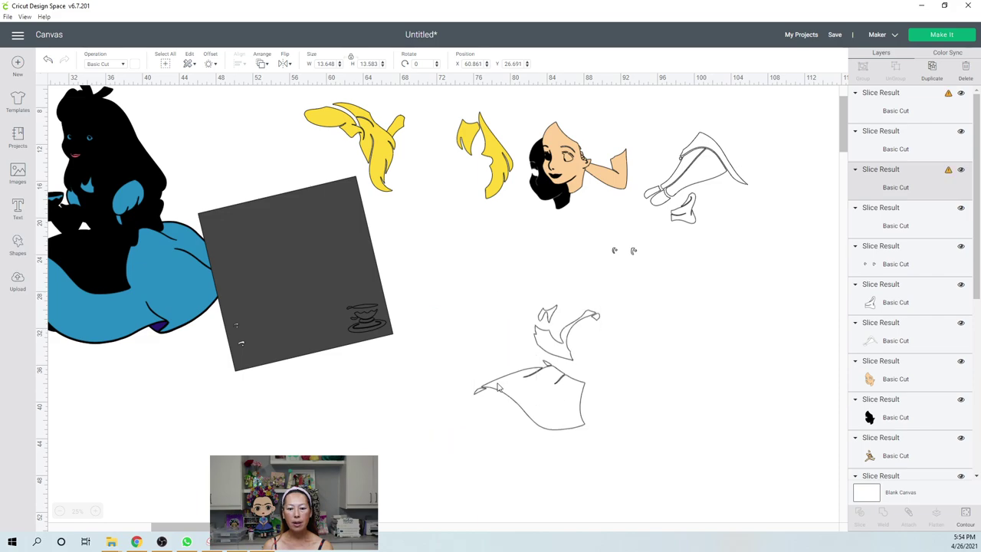
pyautogui.moveTo(330, 322); pyautogui.dragTo(251, 365)
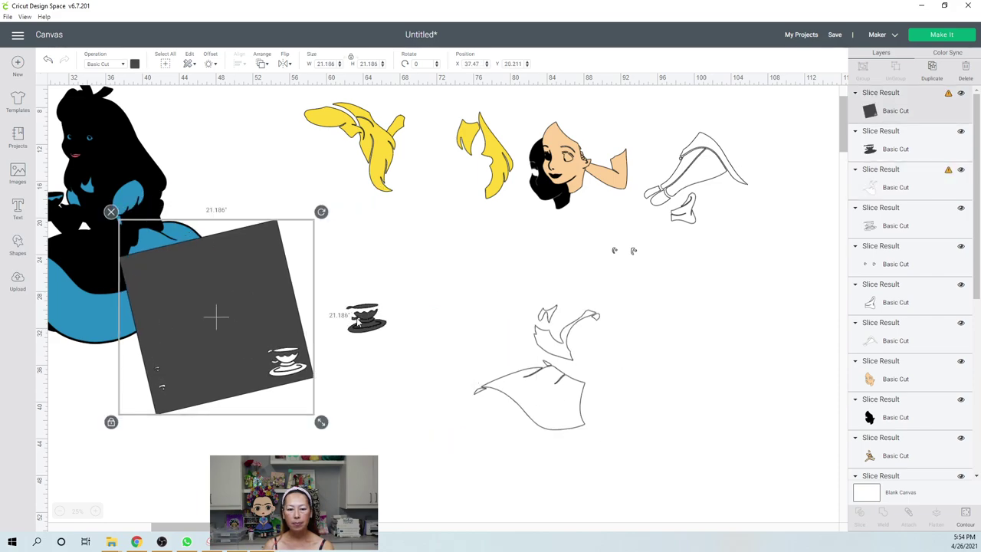
pyautogui.moveTo(362, 322); pyautogui.dragTo(386, 391)
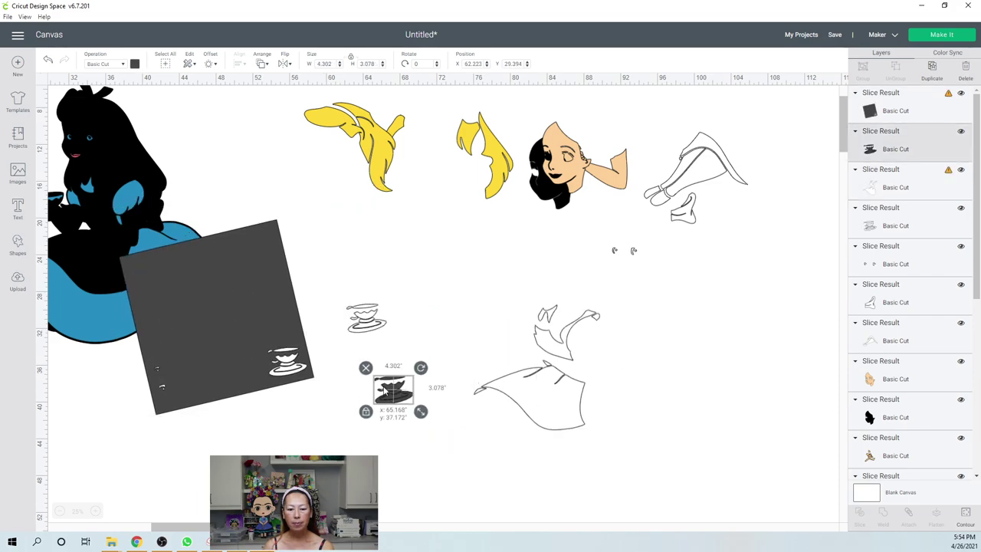
pyautogui.press('Delete')
pyautogui.click(367, 325)
pyautogui.moveTo(367, 326); pyautogui.dragTo(737, 257)
# Step: Rotate the square to fit over the upper white pieces without touching the large apron piece, and slice them out of the white layer
pyautogui.moveTo(575, 396); pyautogui.dragTo(428, 434)
pyautogui.moveTo(269, 264); pyautogui.dragTo(665, 299)
pyautogui.moveTo(715, 258); pyautogui.dragTo(469, 372)
pyautogui.moveTo(606, 376); pyautogui.dragTo(401, 358)
pyautogui.click(494, 511)
pyautogui.moveTo(457, 505); pyautogui.dragTo(422, 387)
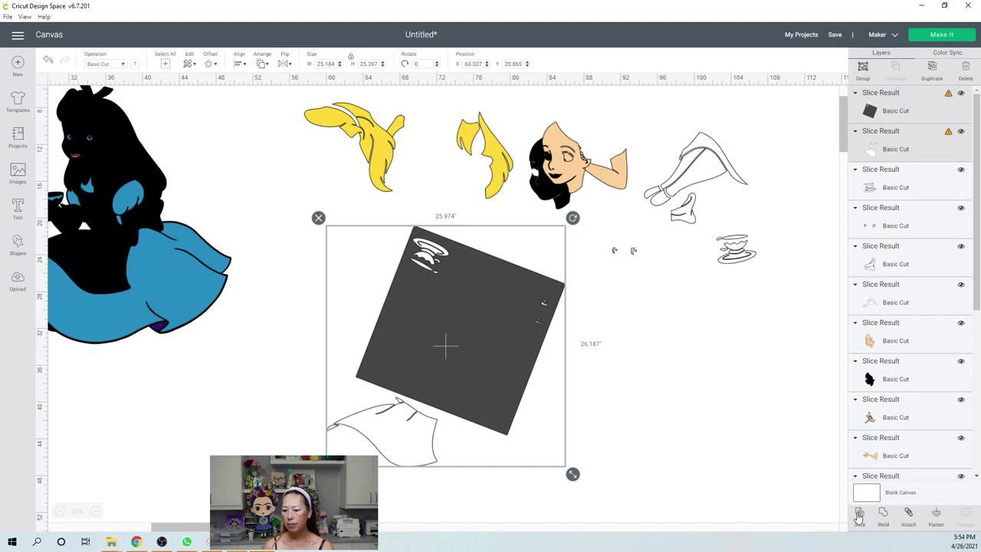
pyautogui.click(705, 466)
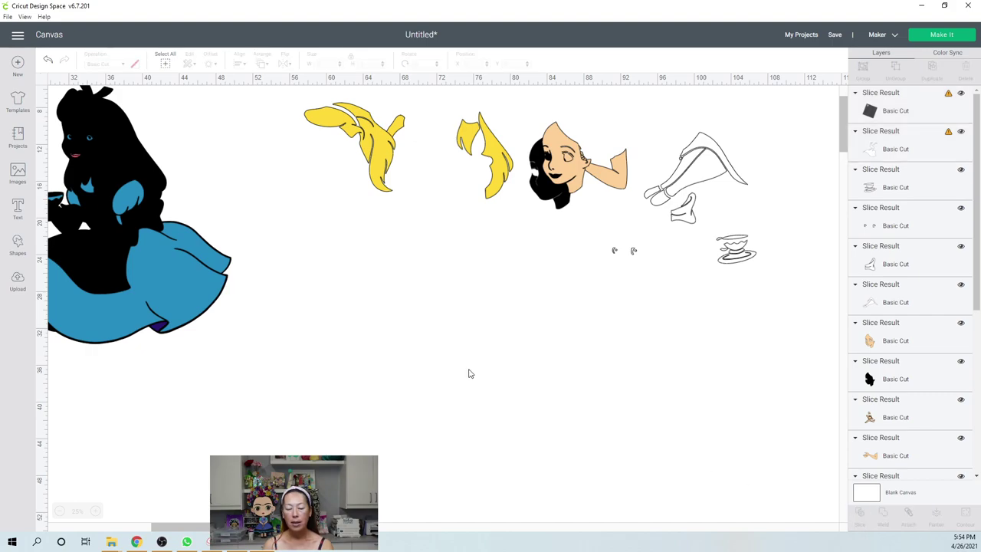
# Step: Pull the square off the white layer and delete the dark cutout of the upper white pieces
pyautogui.moveTo(449, 306); pyautogui.dragTo(619, 346)
pyautogui.moveTo(389, 343); pyautogui.dragTo(266, 301)
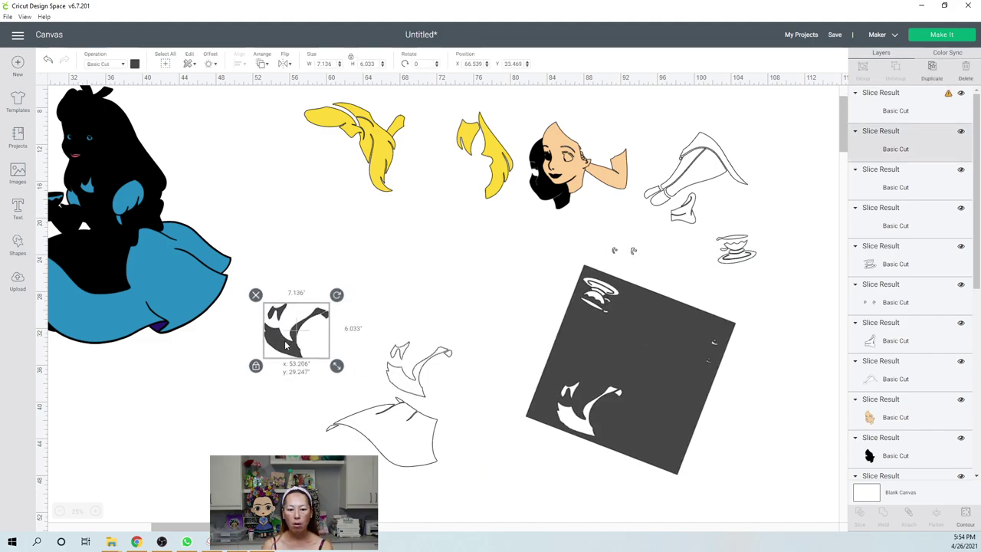
pyautogui.click(256, 295)
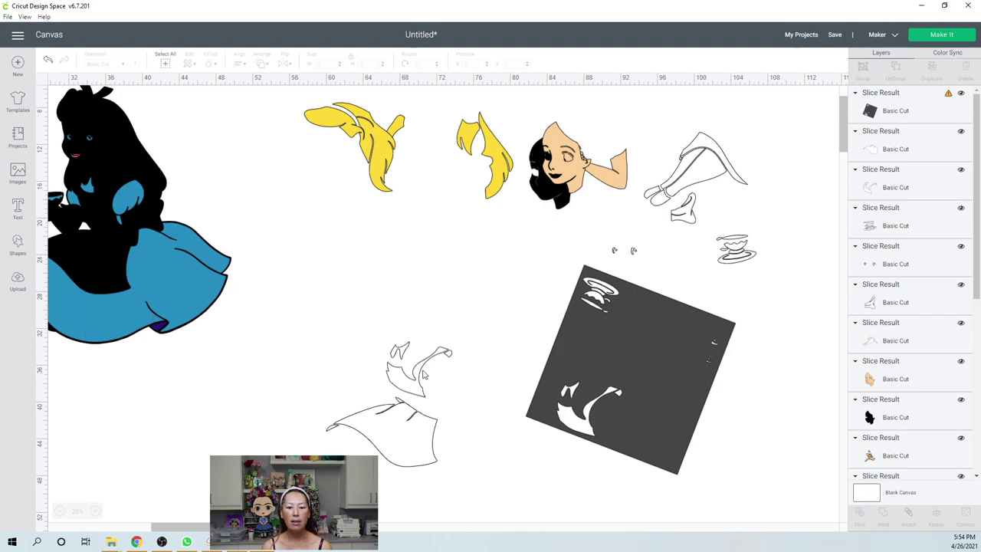
# Step: Move the sliced upper white pieces away from the large apron piece and reposition the apron separately below them
pyautogui.click(424, 372)
pyautogui.moveTo(399, 360); pyautogui.dragTo(316, 247)
pyautogui.moveTo(405, 437); pyautogui.dragTo(388, 364)
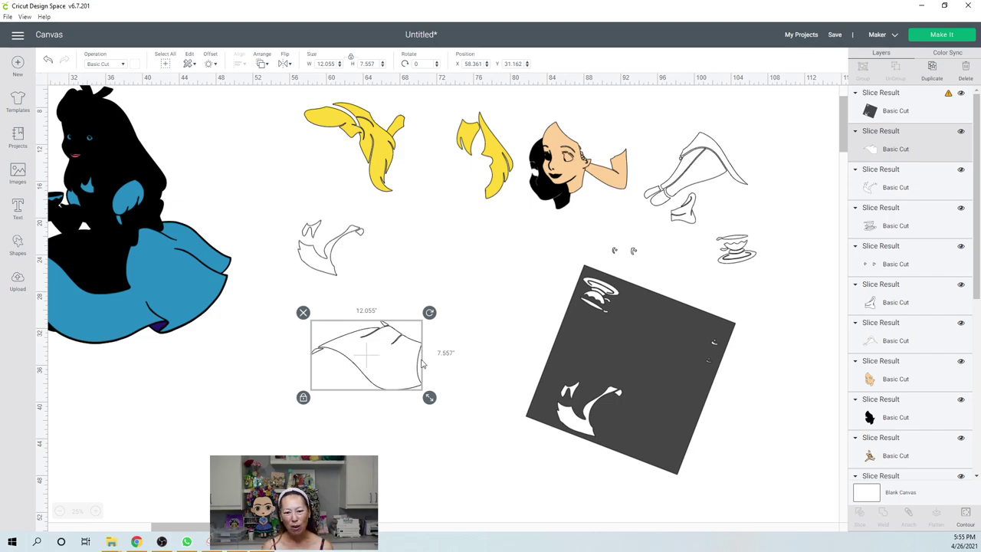
# Step: Rotate the large white apron piece about 21 degrees and move it beside the smaller white apron piece
pyautogui.moveTo(429, 314); pyautogui.dragTo(309, 394)
pyautogui.moveTo(431, 316); pyautogui.dragTo(394, 348)
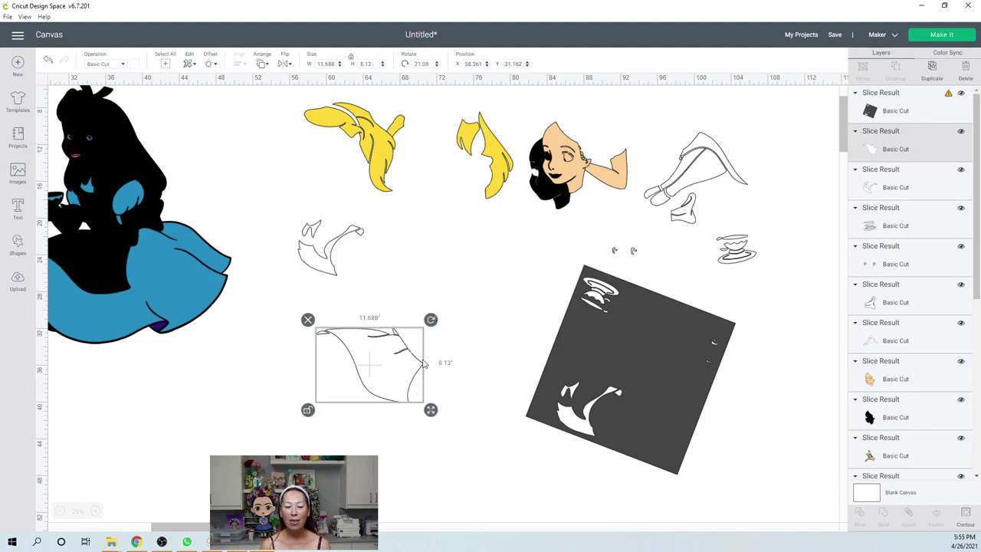
pyautogui.moveTo(400, 368); pyautogui.dragTo(466, 257)
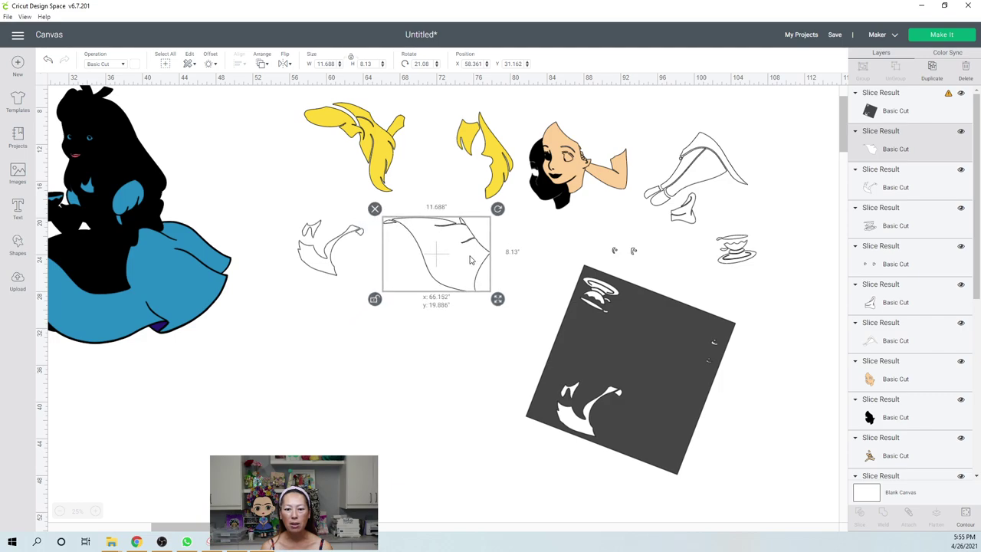
# Step: Move the dark square with the cutouts away from the white pieces and delete it
pyautogui.click(650, 338)
pyautogui.moveTo(612, 397); pyautogui.dragTo(555, 450)
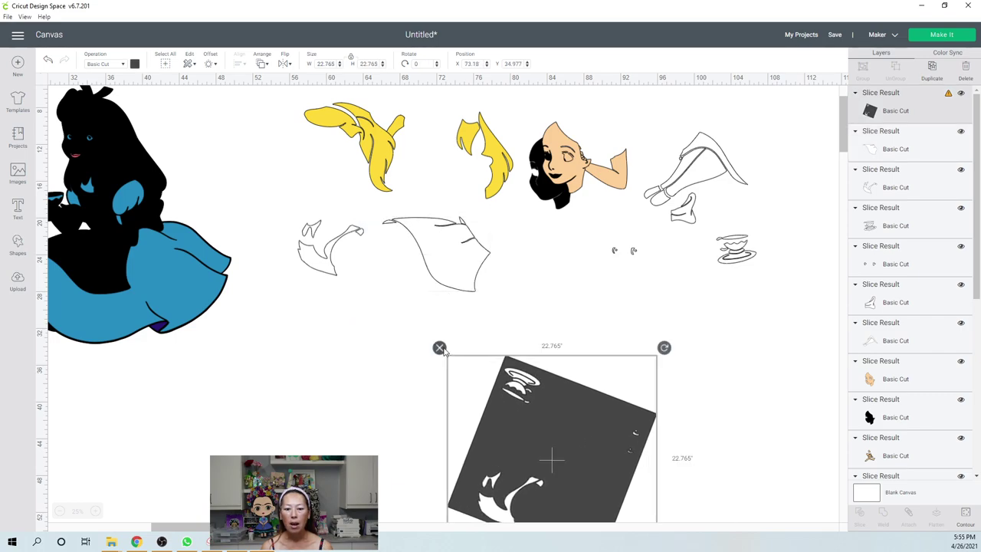
pyautogui.click(441, 348)
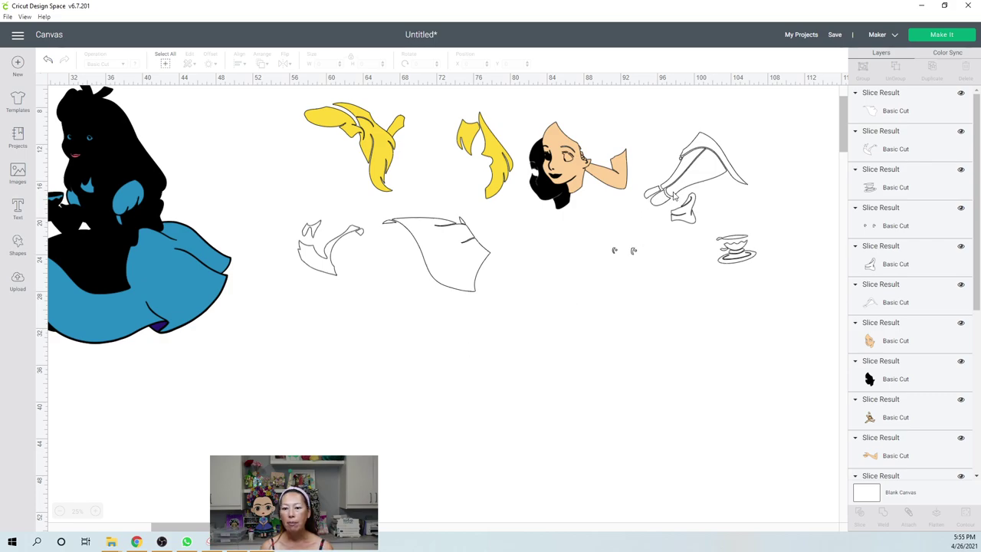
# Step: Move the teacup piece into the empty area next to the large white apron piece for close-up editing
pyautogui.moveTo(735, 272); pyautogui.dragTo(494, 345)
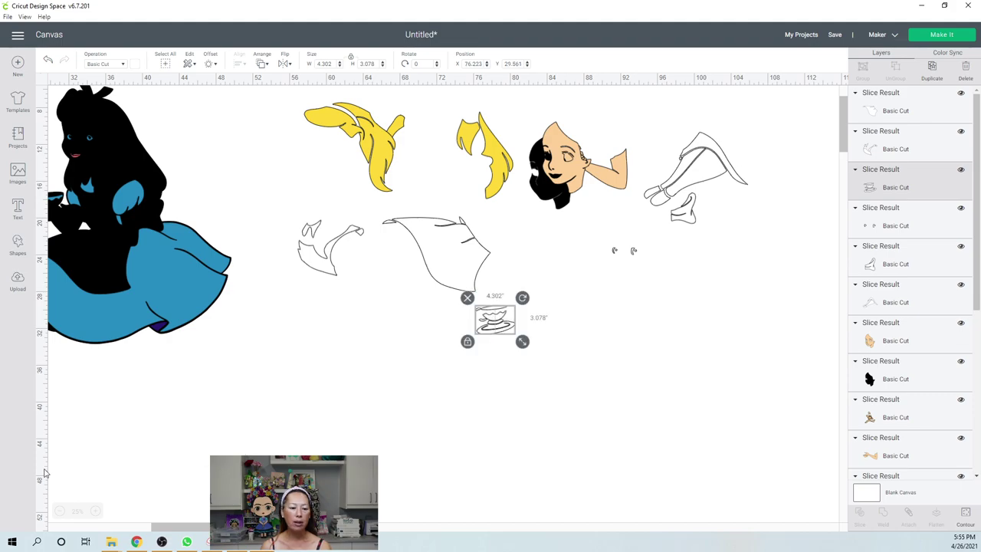
pyautogui.click(96, 511)
pyautogui.click(95, 511)
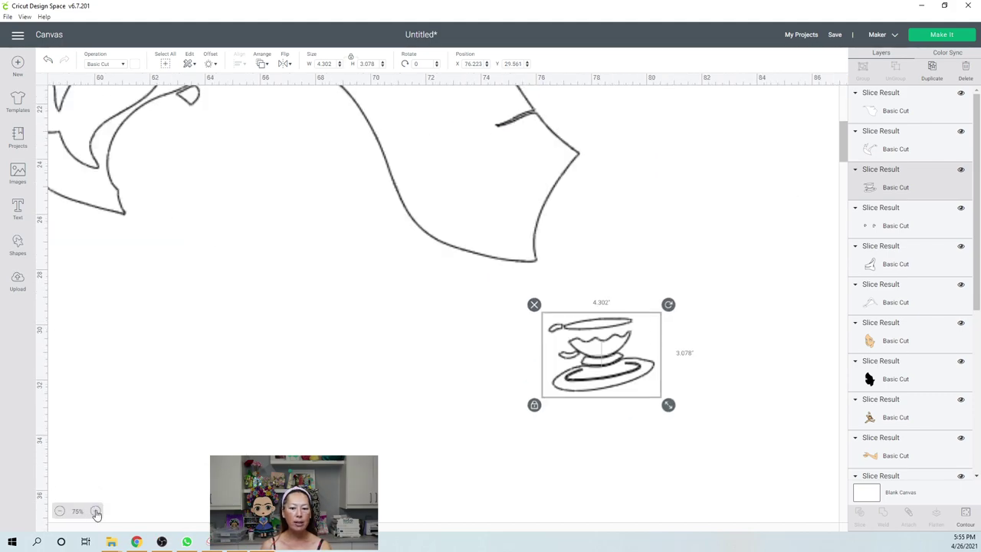
pyautogui.click(95, 512)
pyautogui.click(96, 512)
pyautogui.moveTo(708, 393); pyautogui.dragTo(202, 244)
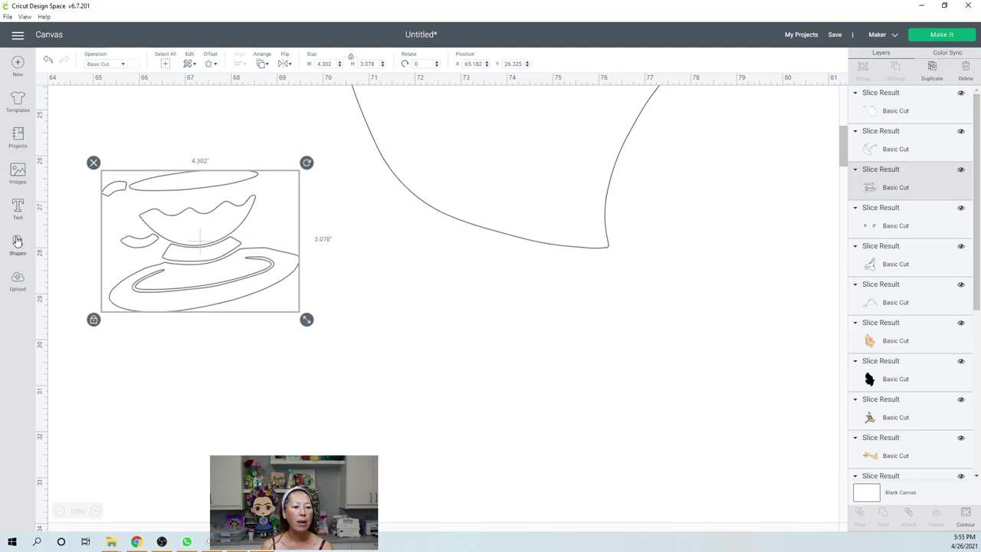
# Step: Add a circle, shrink it to about 0.154 inches and place it where the teacup base meets the saucer
pyautogui.click(17, 242)
pyautogui.click(95, 174)
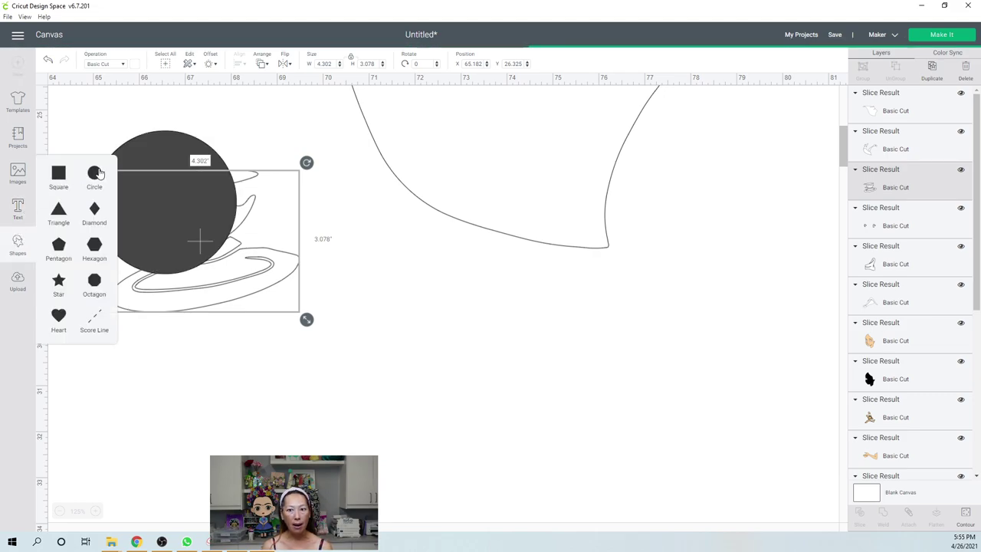
pyautogui.moveTo(173, 142); pyautogui.dragTo(389, 327)
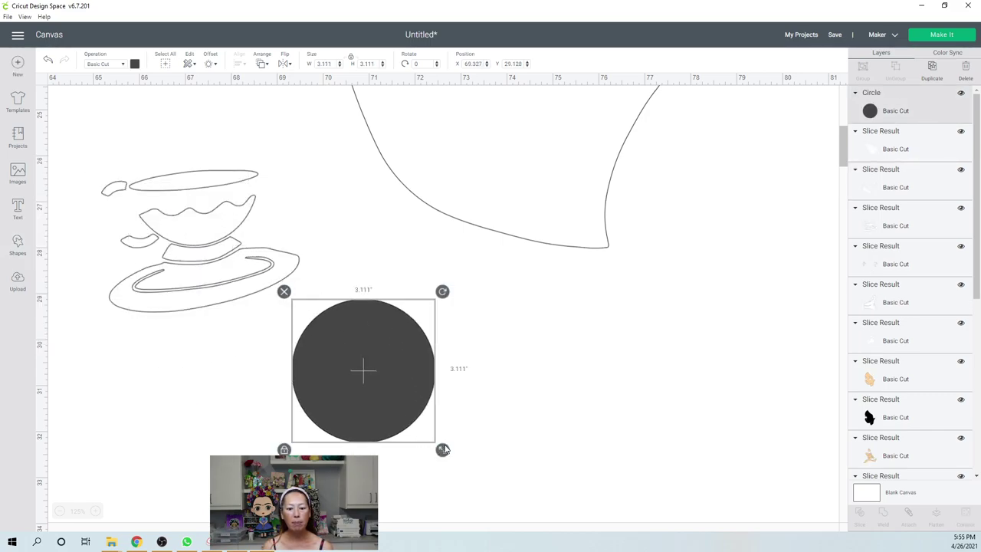
pyautogui.moveTo(442, 450); pyautogui.dragTo(234, 251)
# Step: Weld the small circle to the teacup piece so that the cup base and saucer join
pyautogui.click(320, 324)
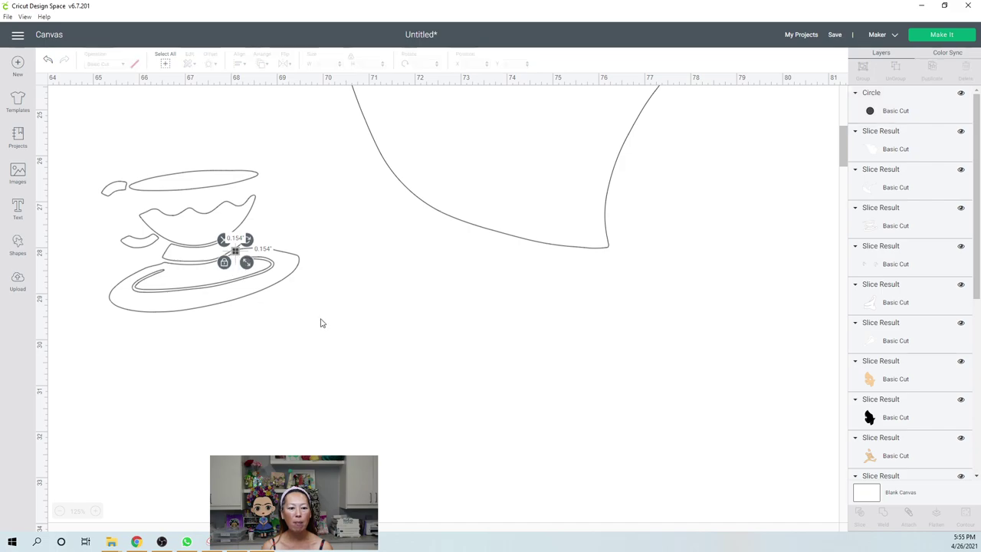
pyautogui.moveTo(320, 323); pyautogui.dragTo(207, 229)
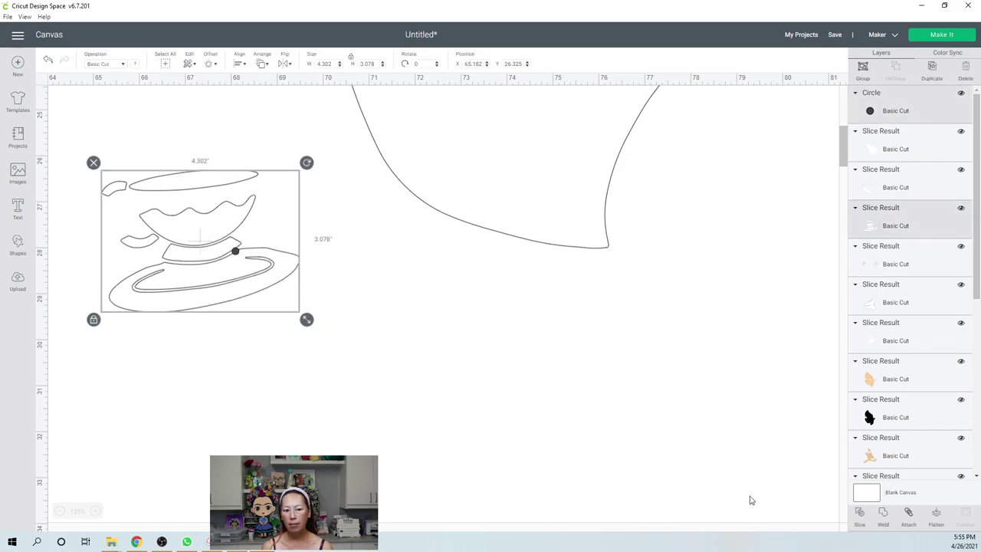
pyautogui.click(296, 351)
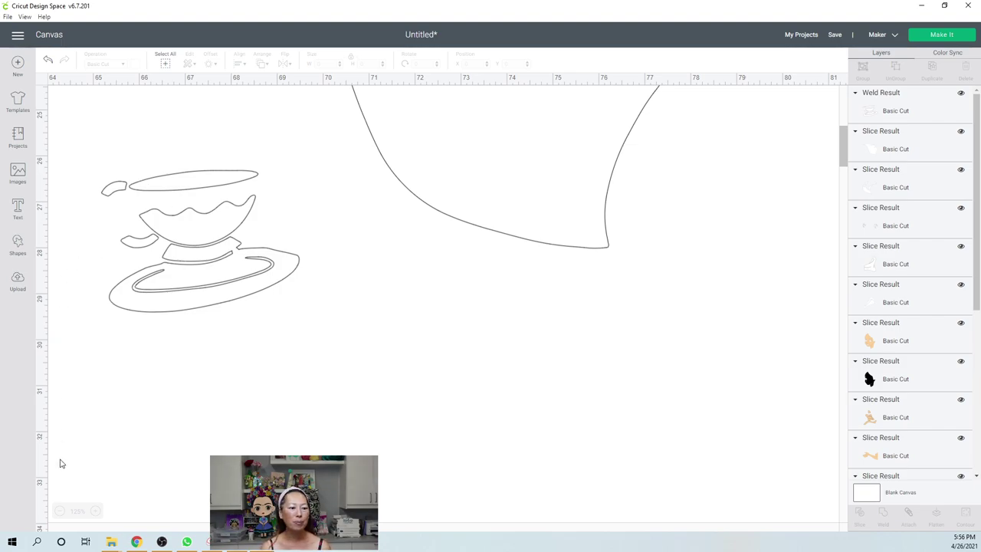
# Step: Move the teacup, the smaller white apron piece and the red lips over to the face and hair pieces
pyautogui.click(60, 512)
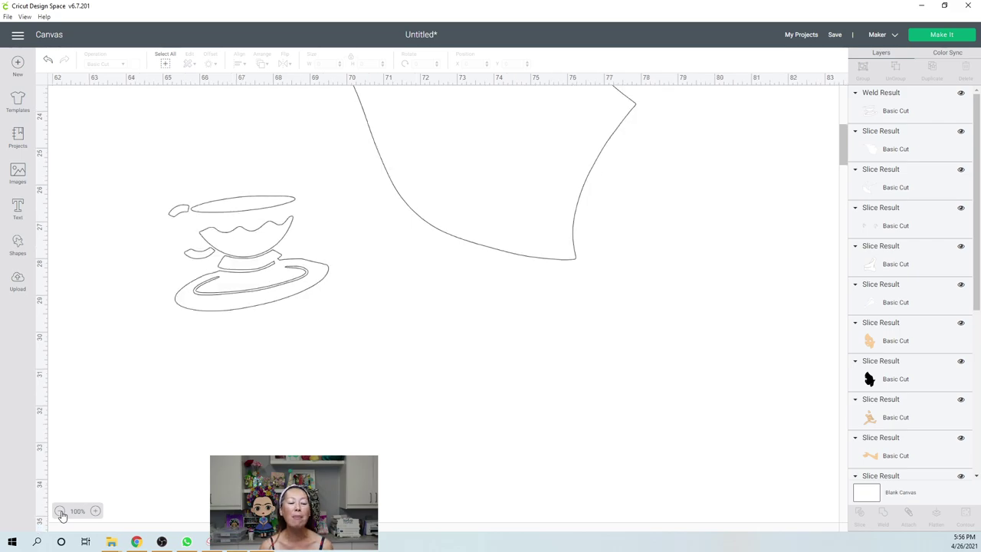
pyautogui.click(61, 512)
pyautogui.click(60, 512)
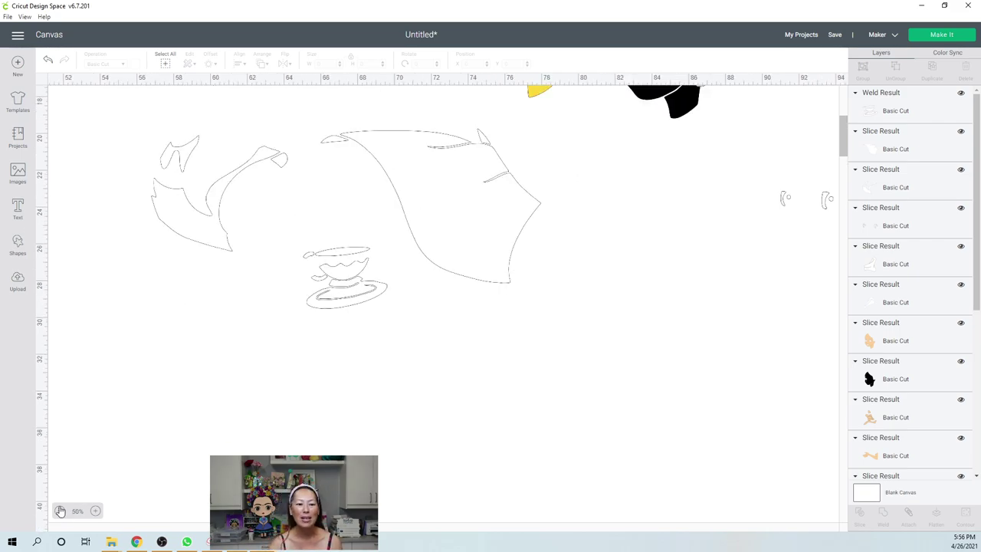
pyautogui.click(61, 512)
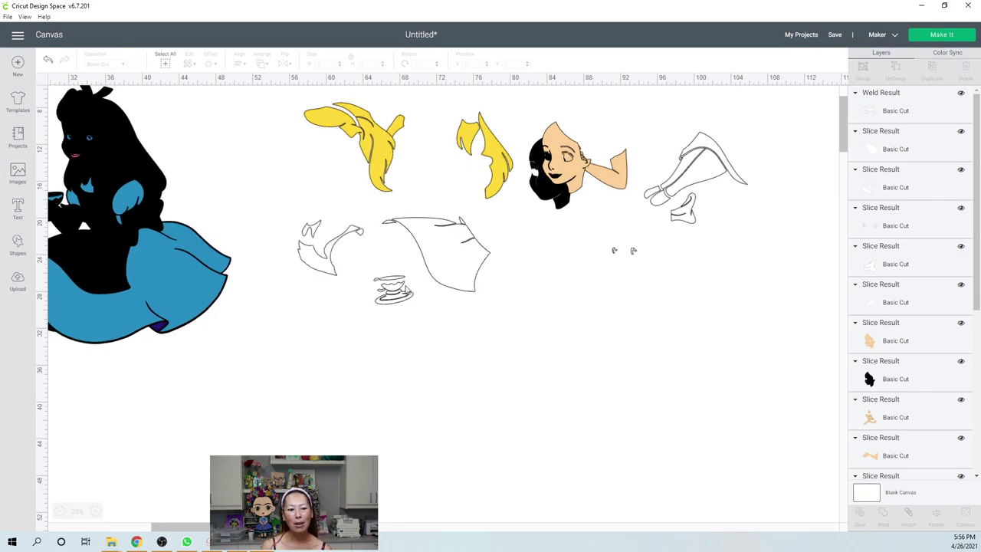
pyautogui.click(396, 289)
pyautogui.moveTo(520, 194); pyautogui.dragTo(523, 188)
pyautogui.moveTo(329, 249); pyautogui.dragTo(508, 189)
pyautogui.moveTo(77, 159); pyautogui.dragTo(550, 174)
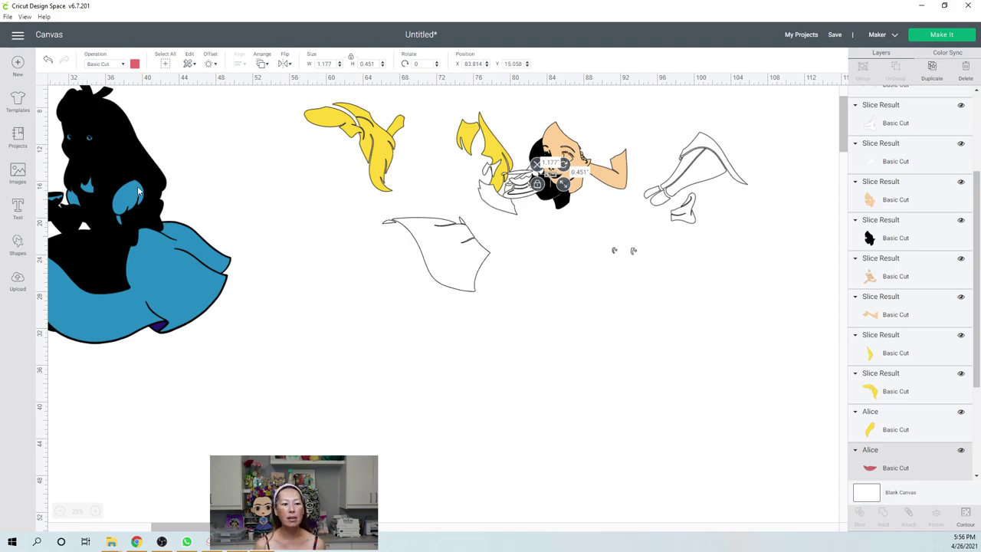
# Step: Move the blue dress layer off the black silhouette into the empty canvas area below the white pieces
pyautogui.moveTo(115, 154); pyautogui.dragTo(288, 283)
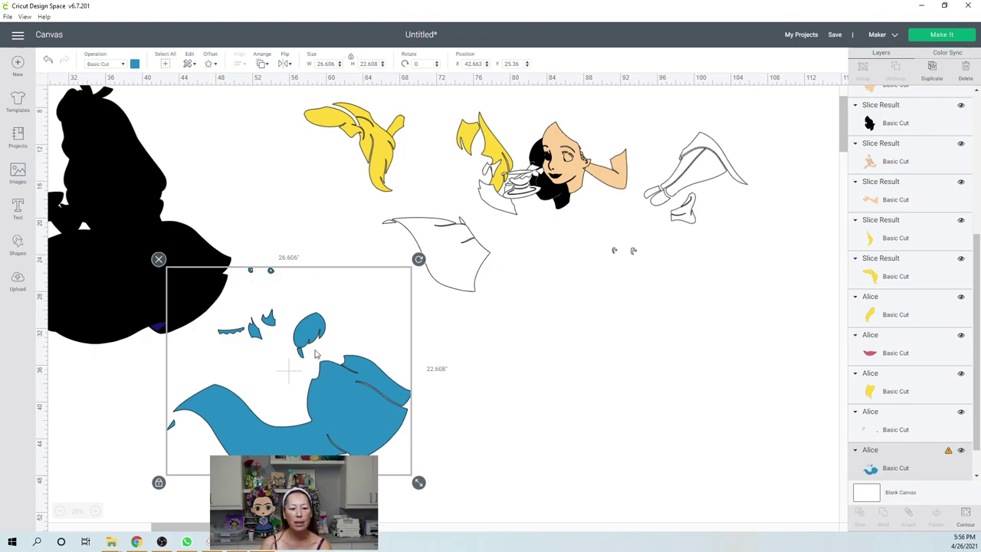
pyautogui.moveTo(356, 407); pyautogui.dragTo(449, 418)
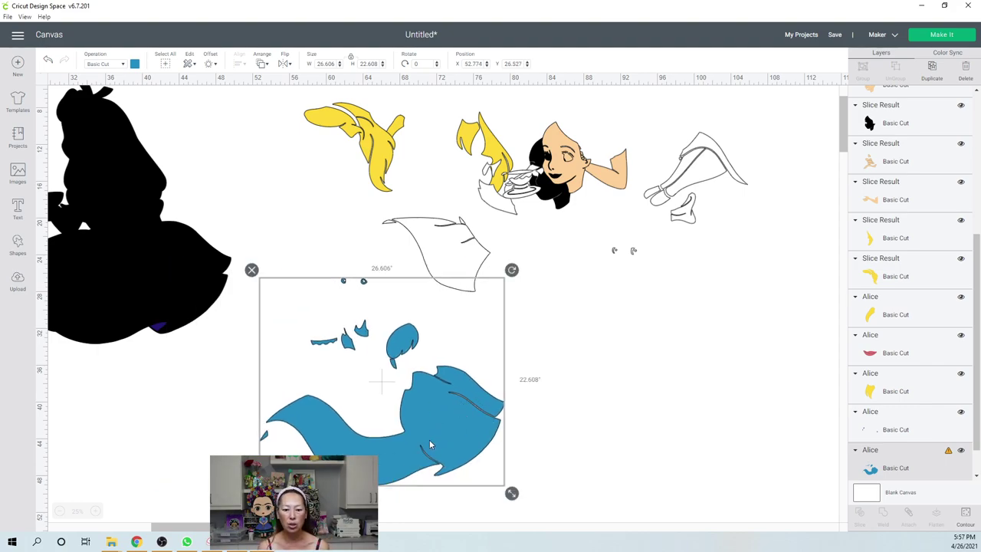
# Step: Add a square about 17.8 inches wide and position it over the blue eyes of the dress layer
pyautogui.click(17, 244)
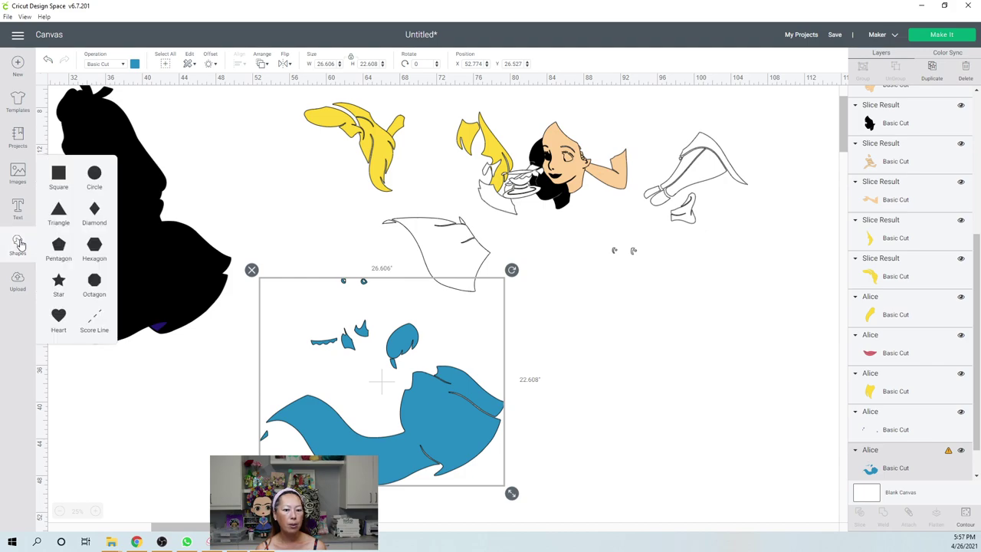
pyautogui.click(60, 181)
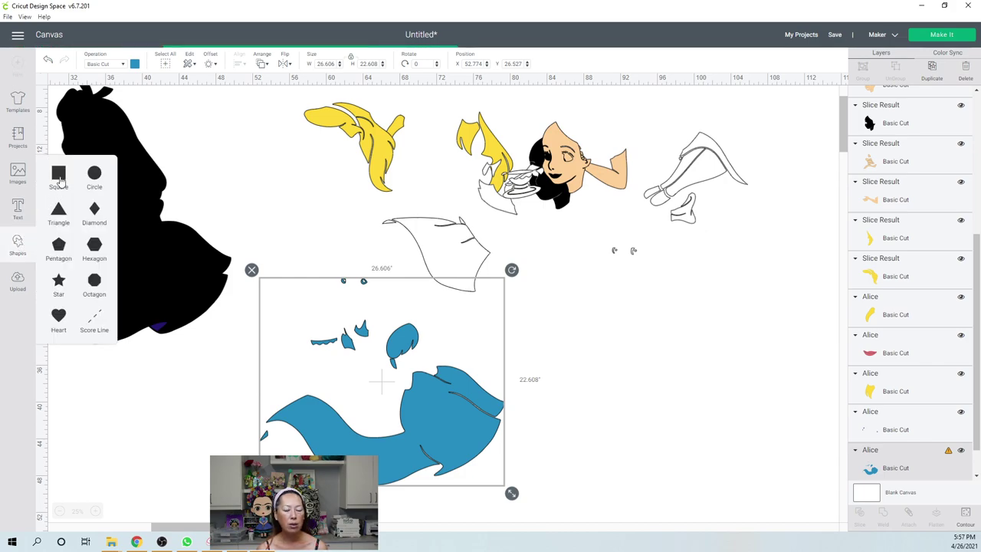
pyautogui.moveTo(75, 112); pyautogui.dragTo(428, 339)
pyautogui.moveTo(384, 307); pyautogui.dragTo(368, 264)
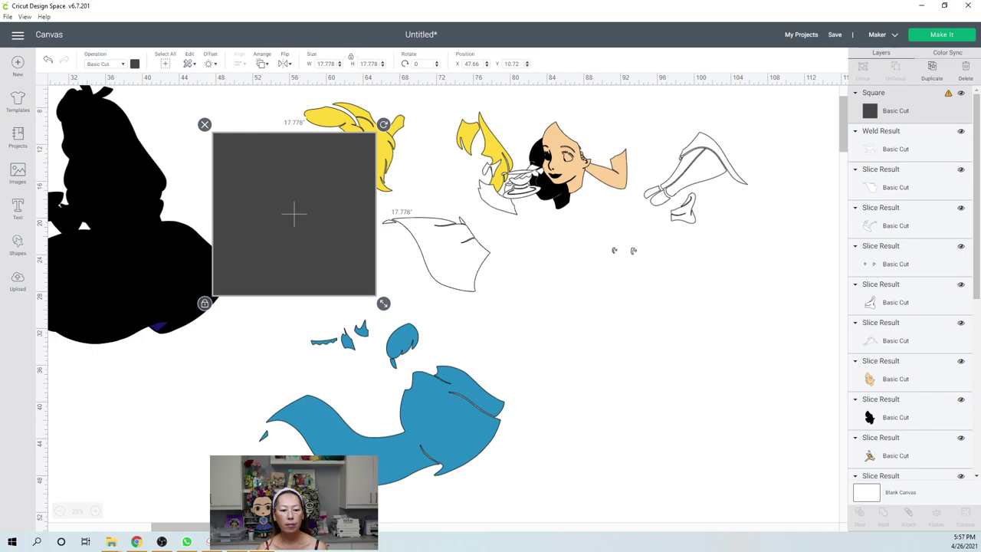
pyautogui.press('Escape')
# Step: Move the large white apron piece out of the way and slice the blue layer with the square to separate the eyes
pyautogui.moveTo(448, 245); pyautogui.dragTo(828, 187)
pyautogui.moveTo(397, 482); pyautogui.dragTo(344, 267)
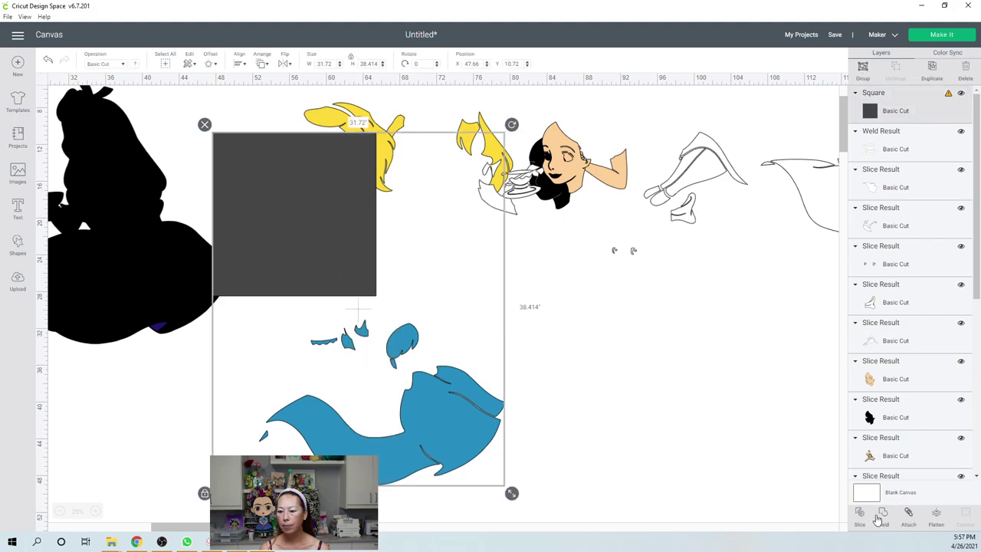
pyautogui.press('Escape')
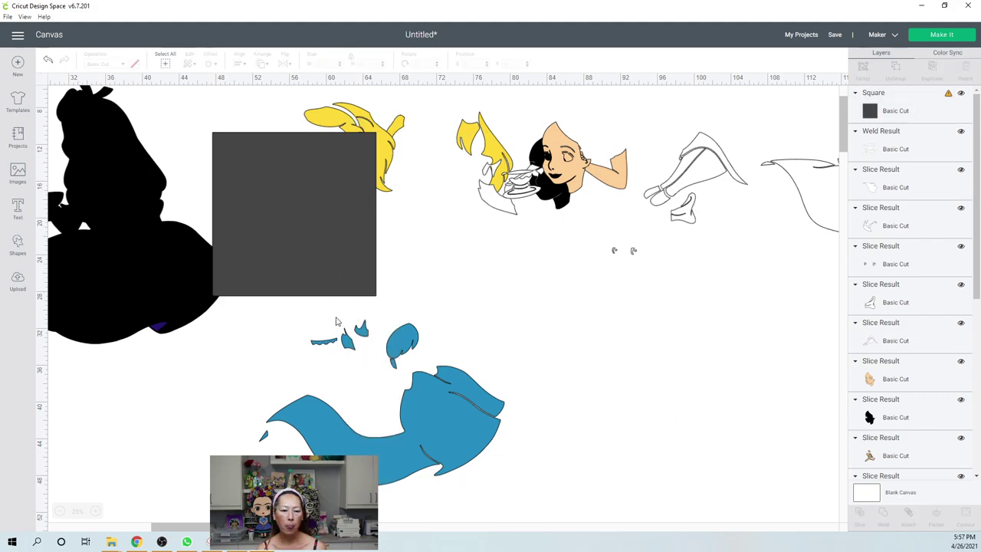
pyautogui.click(441, 413)
pyautogui.press('Delete')
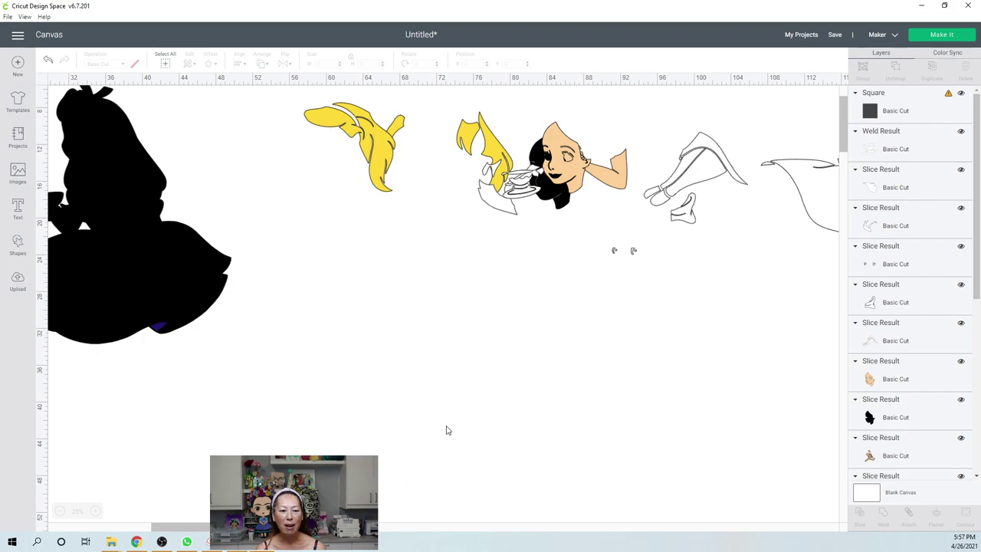
pyautogui.hotkey('ctrl', 'z')
# Step: Move the blue dress piece clear of the square toward the face pieces and rotate it about 25 degrees
pyautogui.moveTo(450, 436); pyautogui.dragTo(561, 268)
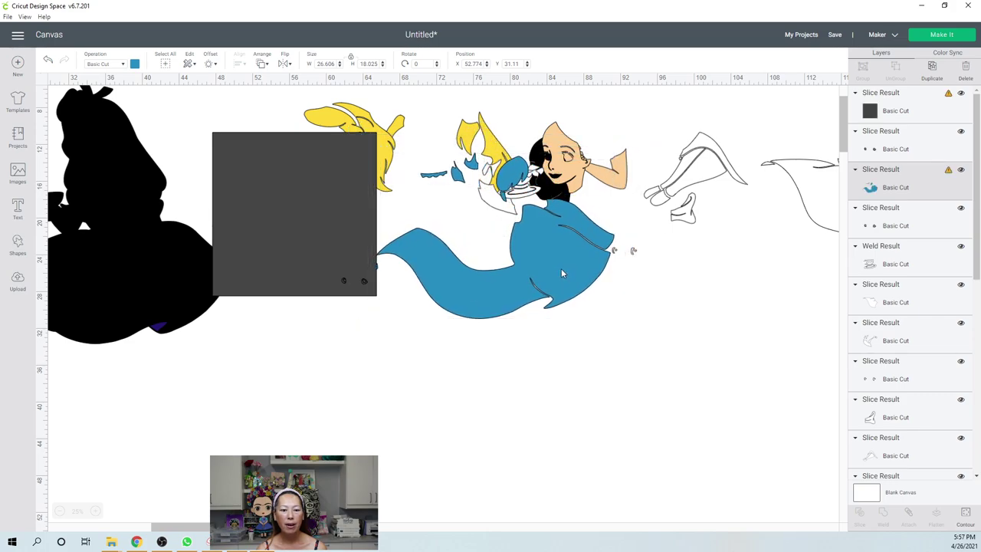
pyautogui.moveTo(622, 144); pyautogui.dragTo(648, 209)
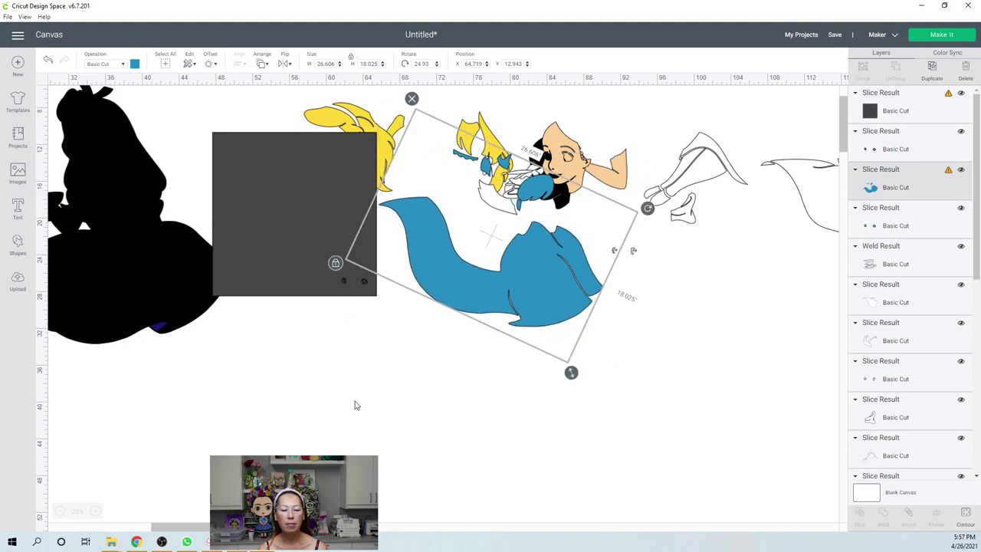
pyautogui.click(396, 376)
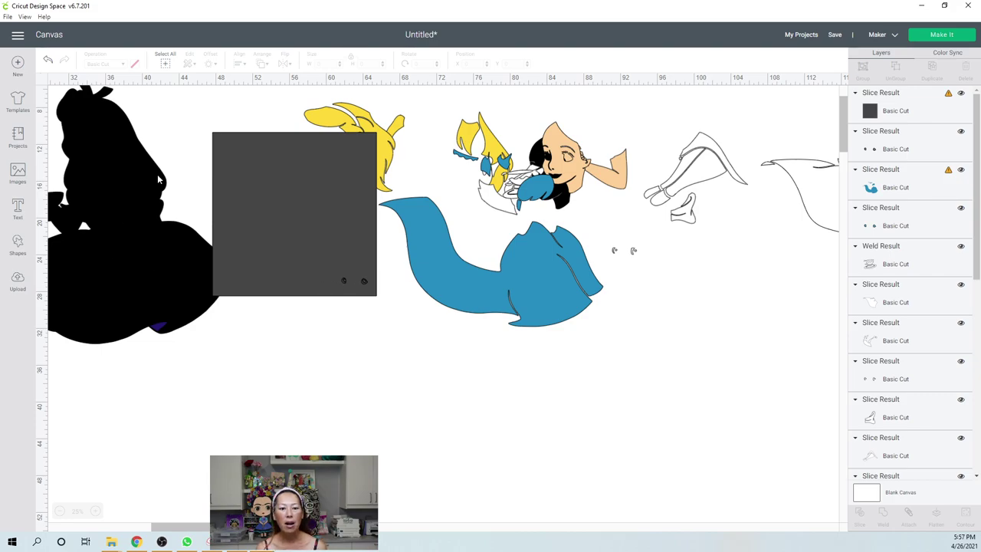
# Step: Move the two yellow hair pieces from behind the square over to the white stockings piece
pyautogui.moveTo(360, 114); pyautogui.dragTo(721, 113)
pyautogui.moveTo(395, 130); pyautogui.dragTo(703, 132)
pyautogui.click(351, 108)
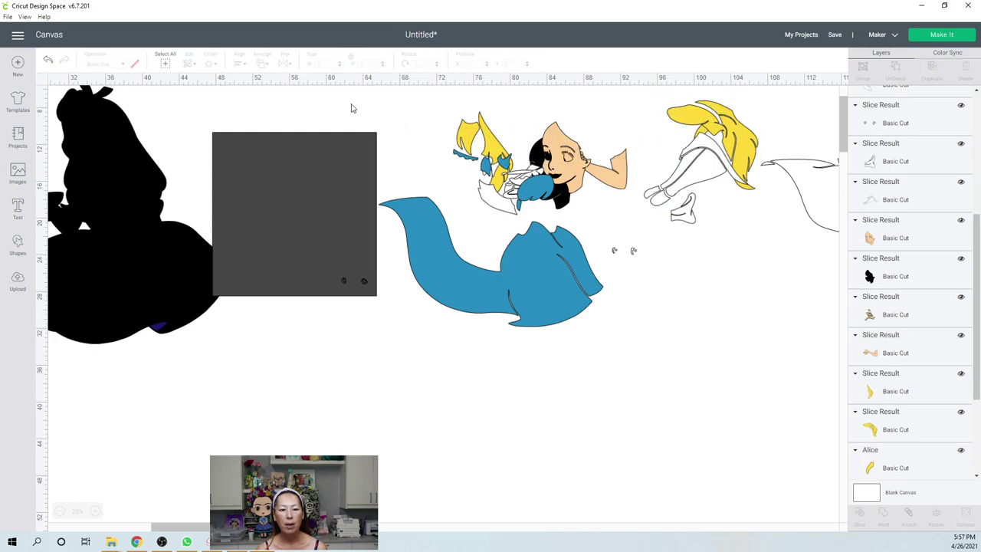
# Step: Slice the blue dress piece with the dark square to cut off the small tip beside the skirt
pyautogui.moveTo(351, 120); pyautogui.dragTo(403, 212)
pyautogui.moveTo(406, 255); pyautogui.dragTo(405, 256)
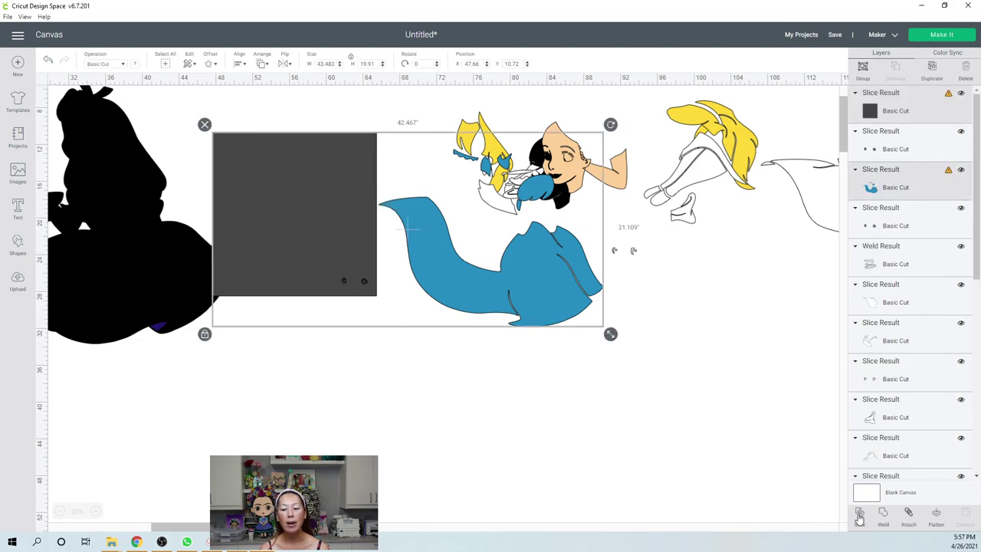
pyautogui.click(859, 518)
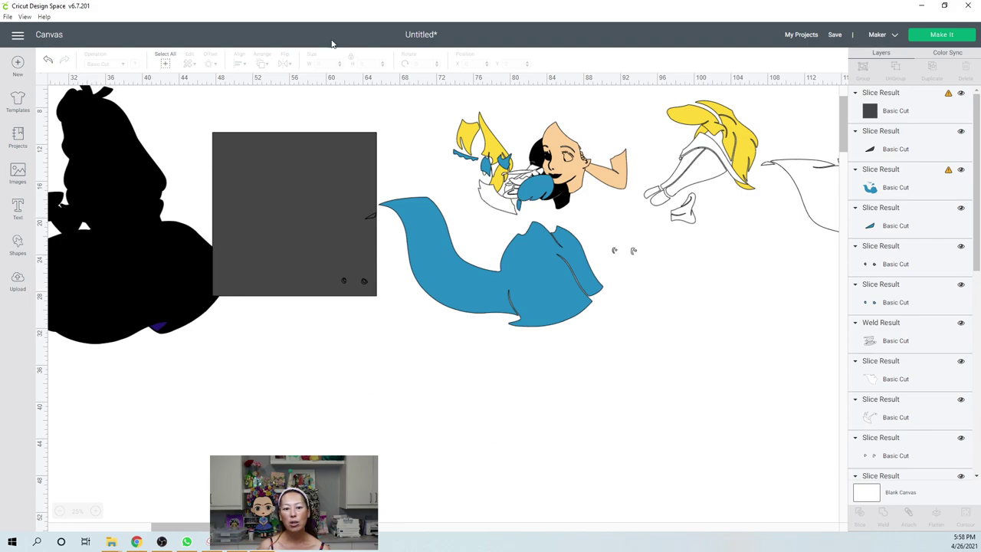
# Step: Move the square down off the cutouts and delete the leftover dark eye and tip pieces
pyautogui.moveTo(334, 149); pyautogui.dragTo(319, 366)
pyautogui.click(352, 278)
pyautogui.moveTo(351, 270); pyautogui.dragTo(300, 204)
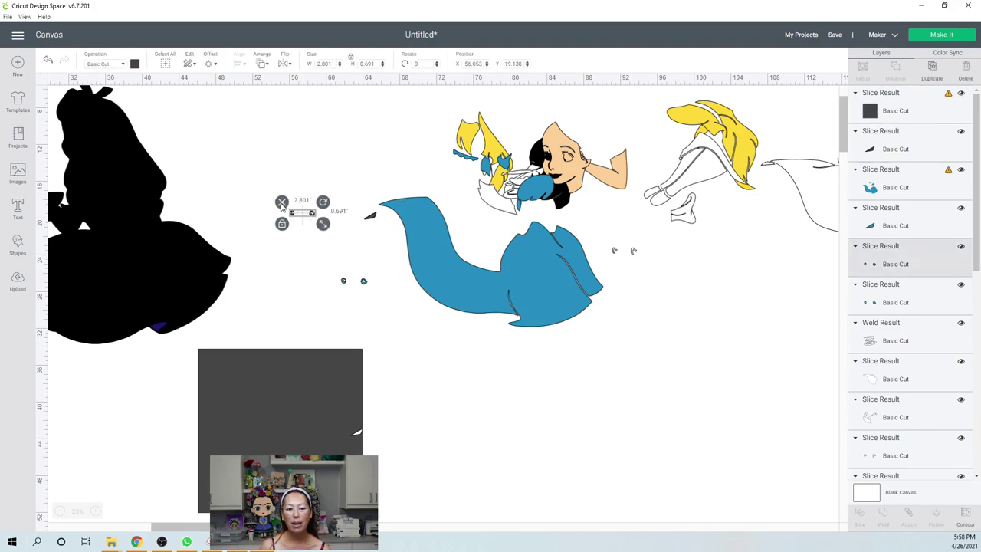
pyautogui.press('Delete')
pyautogui.click(332, 254)
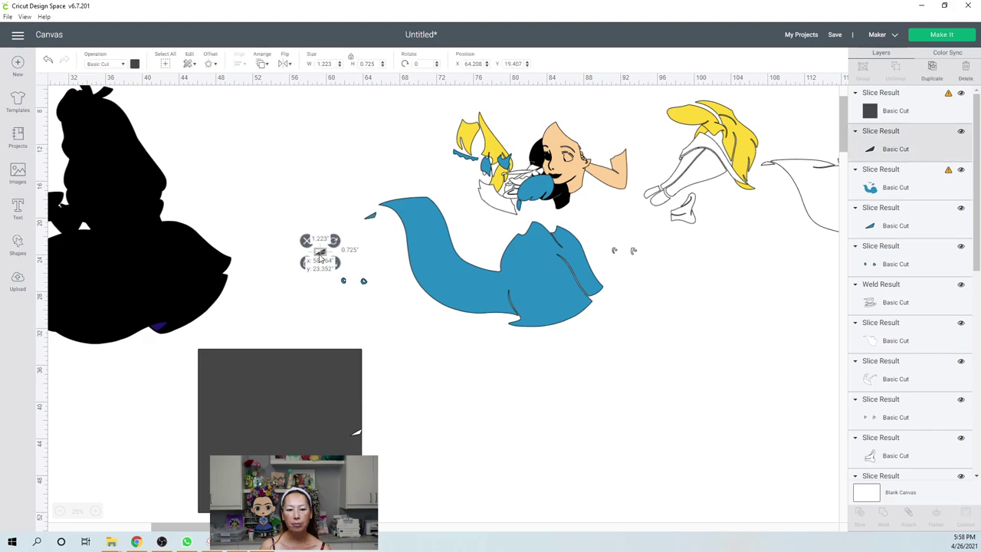
pyautogui.click(305, 241)
# Step: Move the blue dress down, place the square over its sleeve and collar parts, slice them, and move the square aside
pyautogui.moveTo(504, 338); pyautogui.dragTo(581, 518)
pyautogui.moveTo(347, 419); pyautogui.dragTo(617, 306)
pyautogui.moveTo(391, 412); pyautogui.dragTo(644, 403)
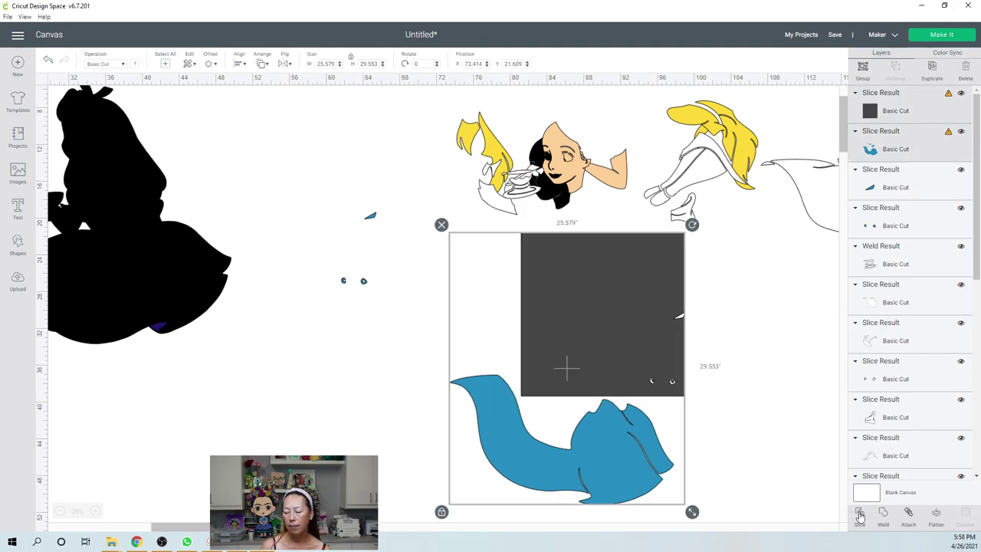
pyautogui.click(860, 515)
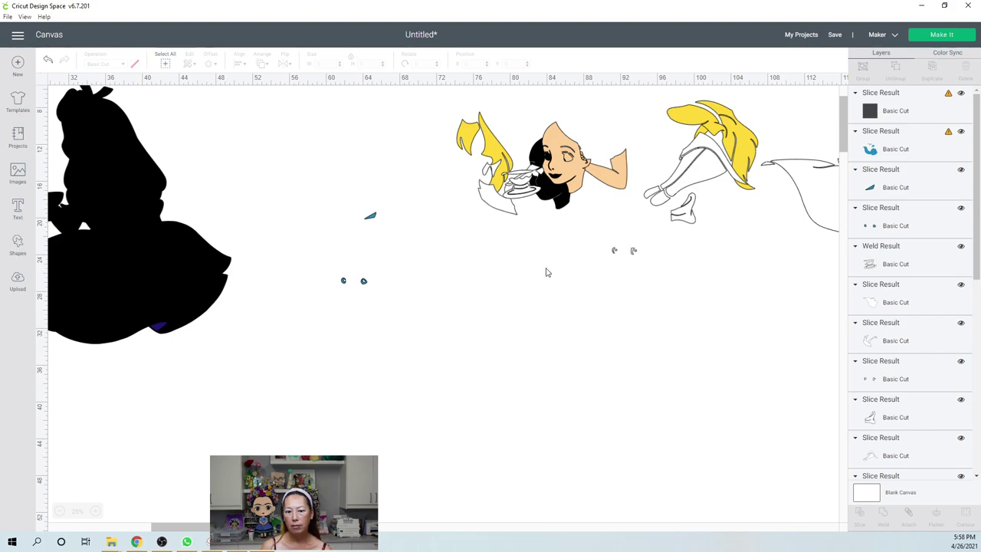
pyautogui.moveTo(547, 272); pyautogui.dragTo(684, 270)
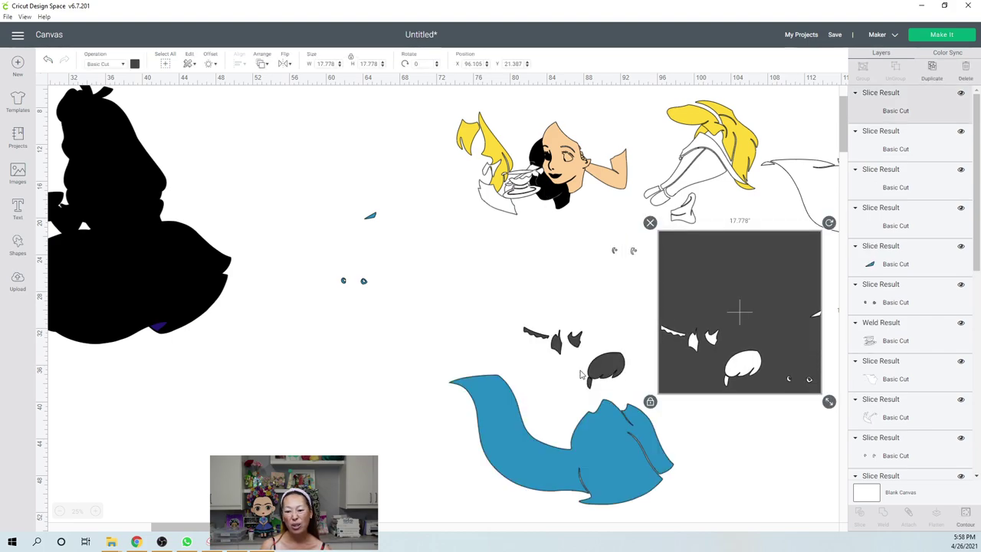
# Step: Move the dark sleeve and collar leftovers off the blue pieces, delete them, and move the blue pieces beside the small blue tip
pyautogui.moveTo(607, 371); pyautogui.dragTo(488, 221)
pyautogui.press('Delete')
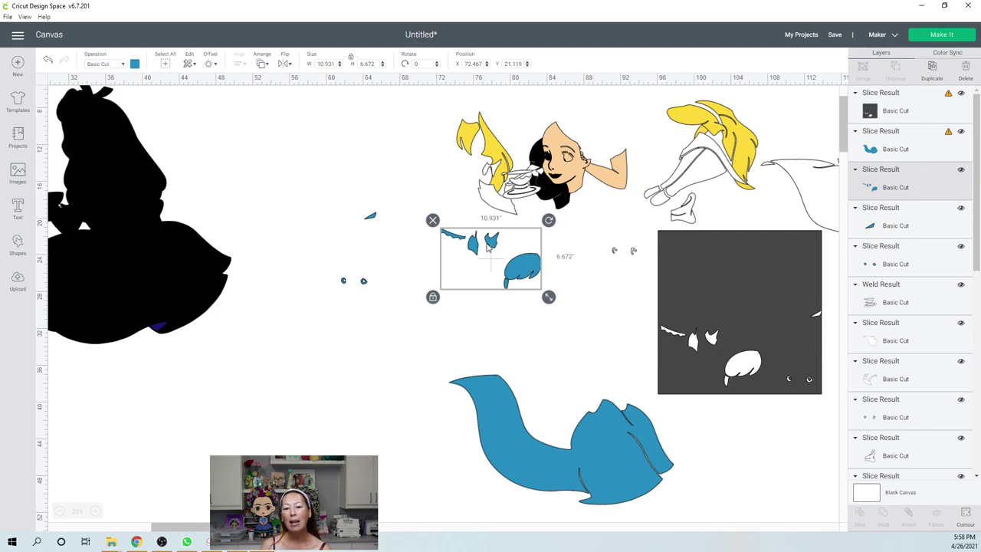
pyautogui.moveTo(532, 274); pyautogui.dragTo(401, 232)
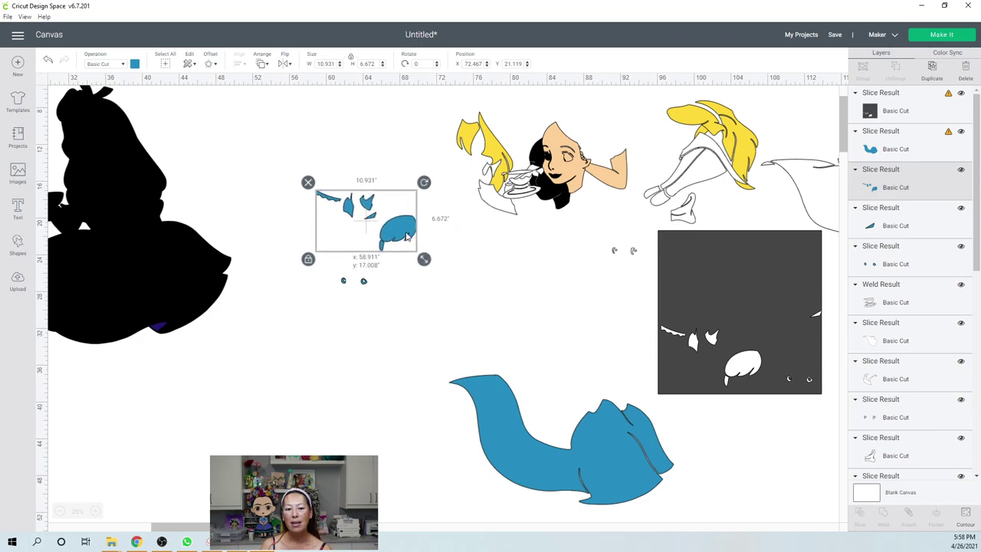
# Step: Cluster the two small blue eye pieces with the other blue cutouts and move the blue dress to just below them
pyautogui.click(365, 281)
pyautogui.moveTo(364, 281); pyautogui.dragTo(369, 226)
pyautogui.moveTo(413, 283); pyautogui.dragTo(332, 182)
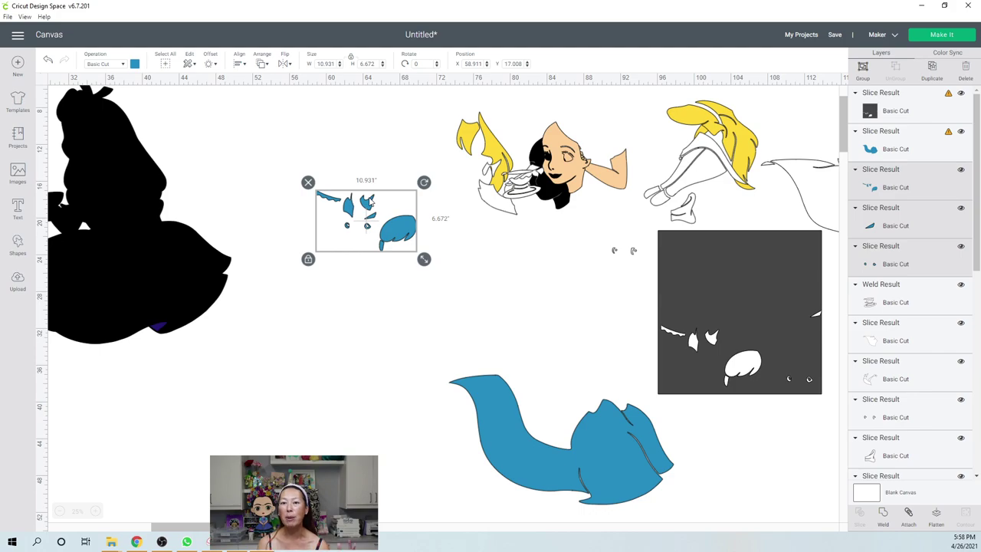
pyautogui.click(577, 447)
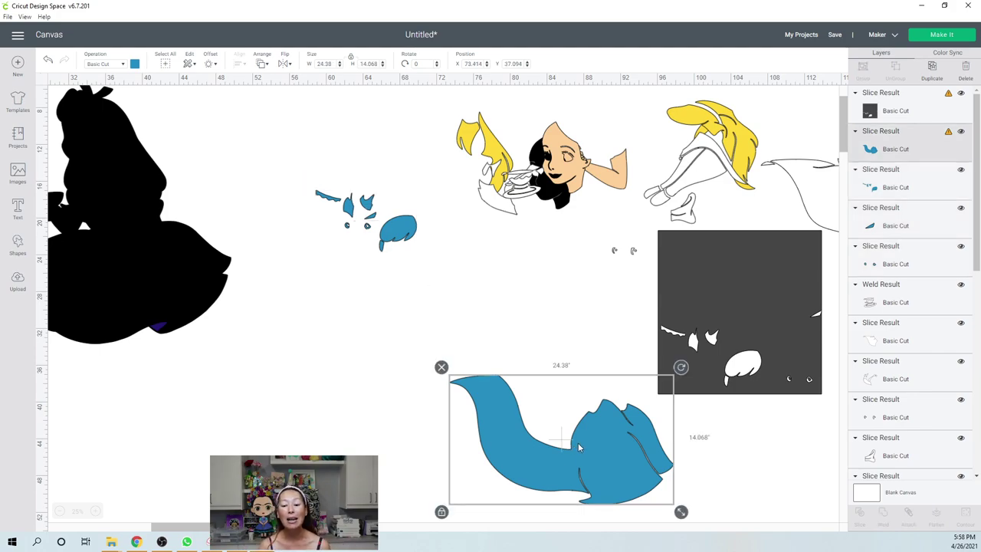
pyautogui.moveTo(577, 431); pyautogui.dragTo(493, 361)
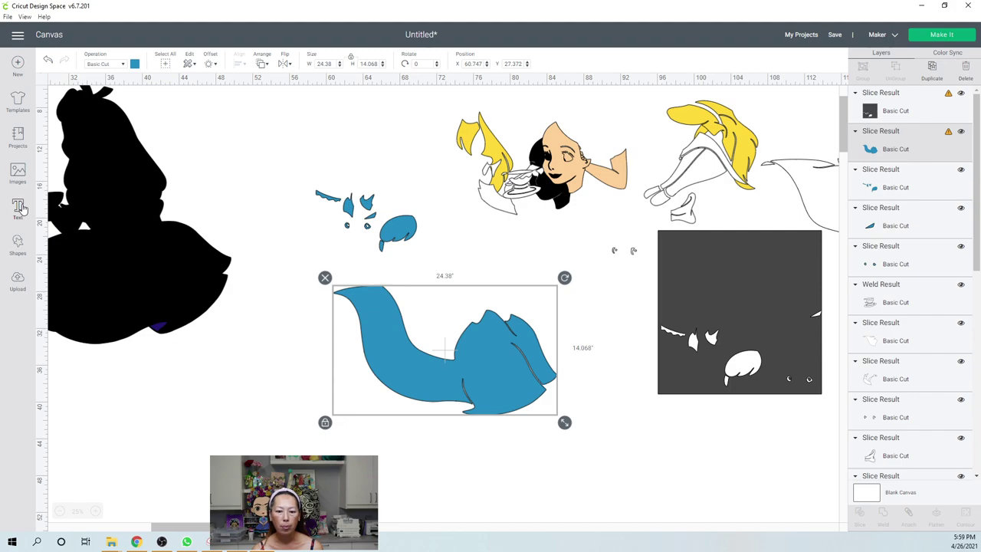
# Step: Add a curved line as text in the I Love Glitter font and enlarge it to about 10.8 inches wide beside the dress
pyautogui.click(19, 207)
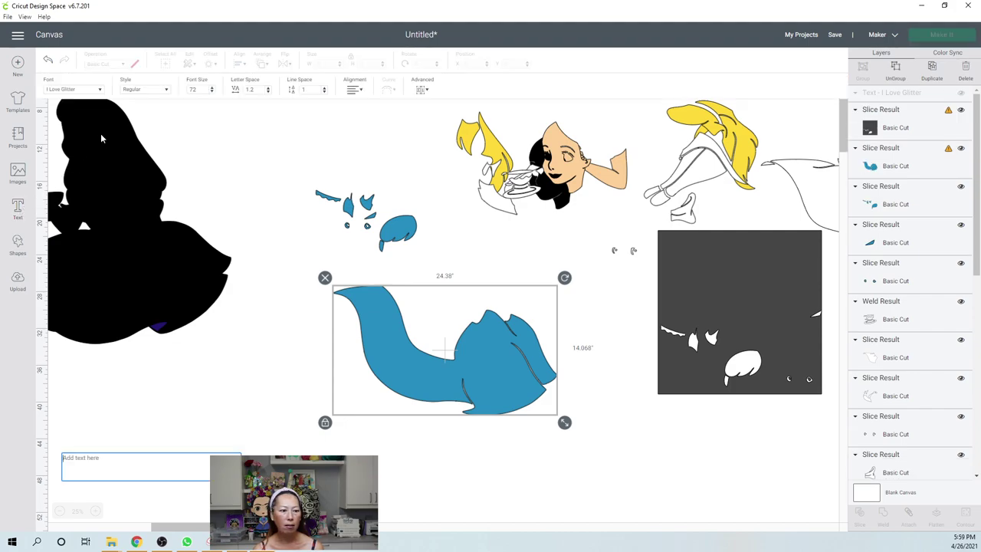
pyautogui.click(121, 458)
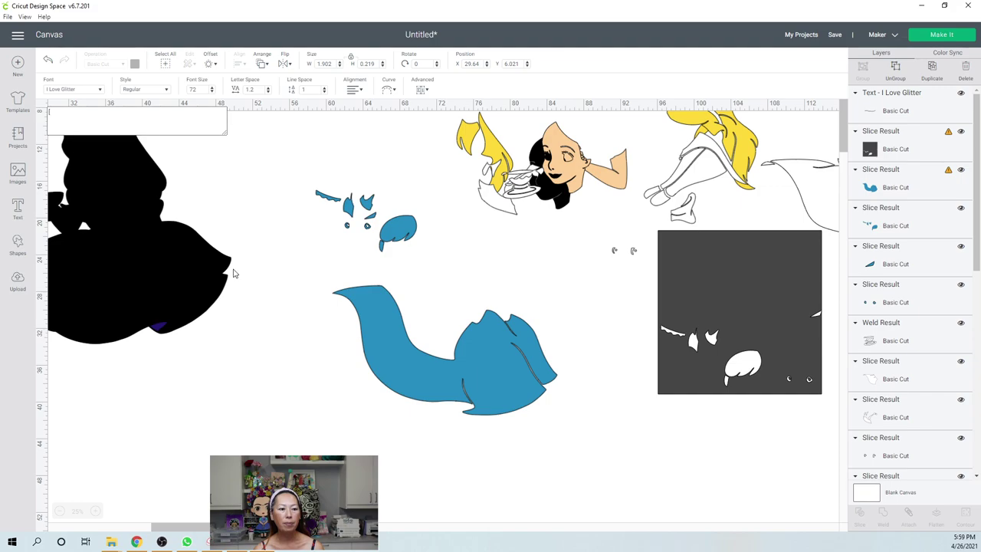
pyautogui.click(53, 138)
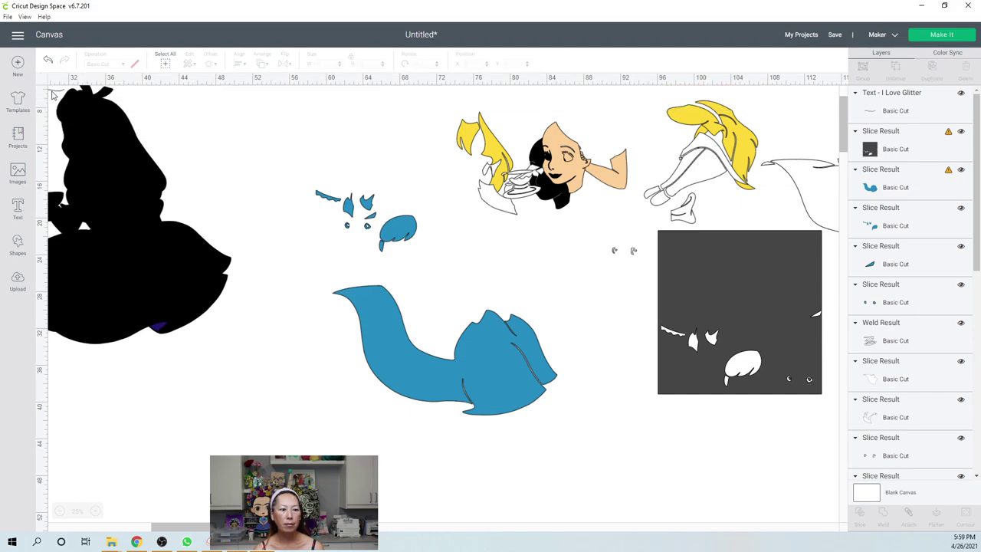
pyautogui.moveTo(74, 143); pyautogui.dragTo(390, 372)
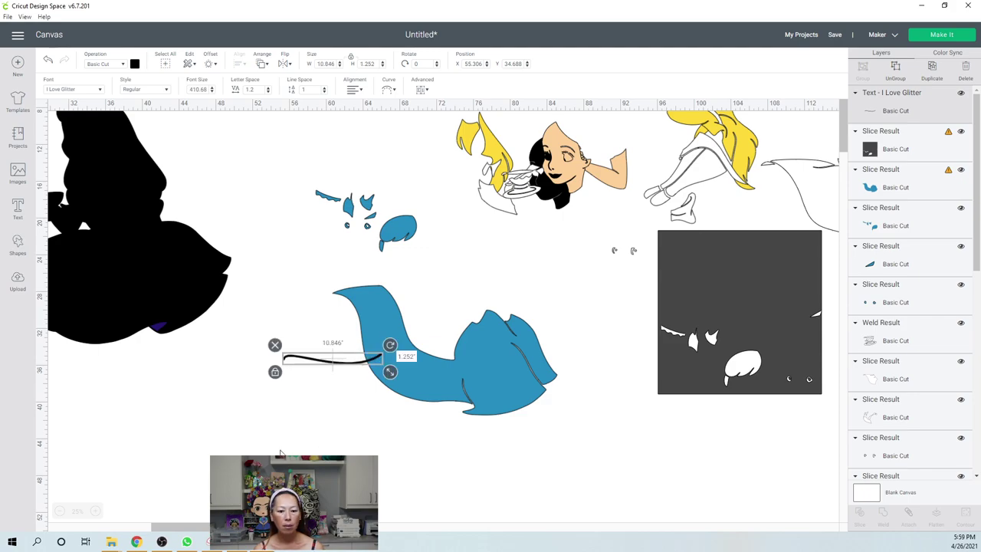
# Step: Move the curved line onto the blue dress, unlock its proportions, and thin it to about 10.3 by 0.63 inches
pyautogui.click(95, 510)
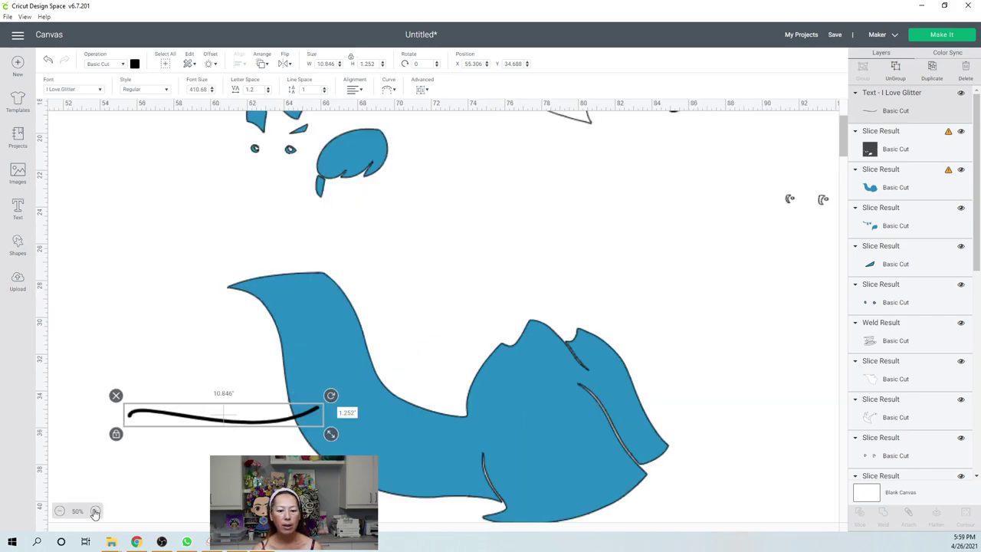
pyautogui.click(95, 511)
pyautogui.scroll(5, 477, 381)
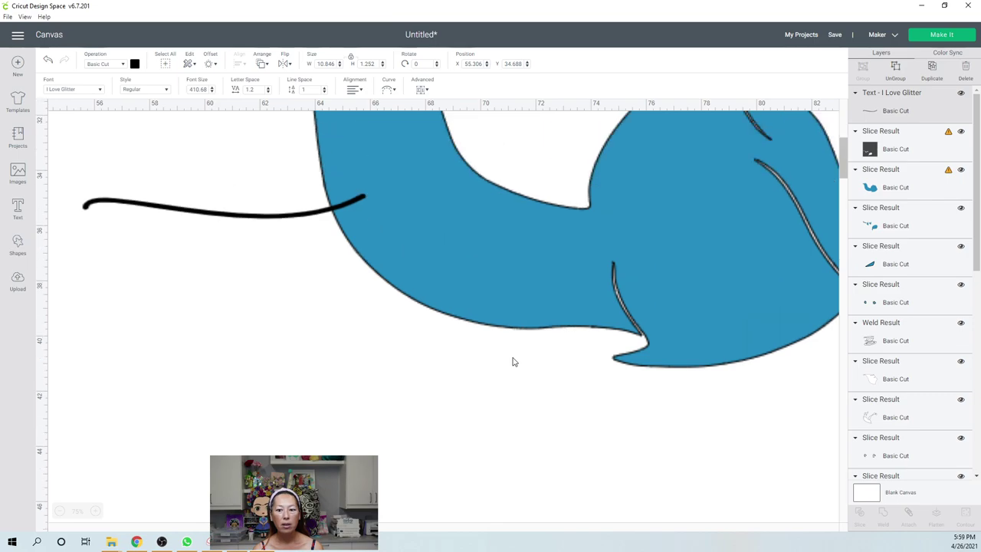
pyautogui.click(301, 291)
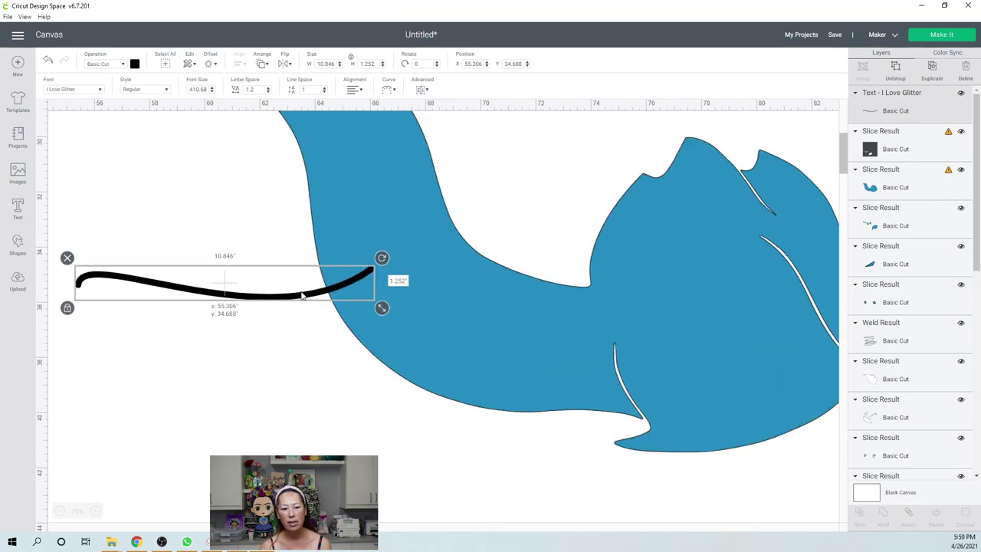
pyautogui.moveTo(356, 303); pyautogui.dragTo(520, 335)
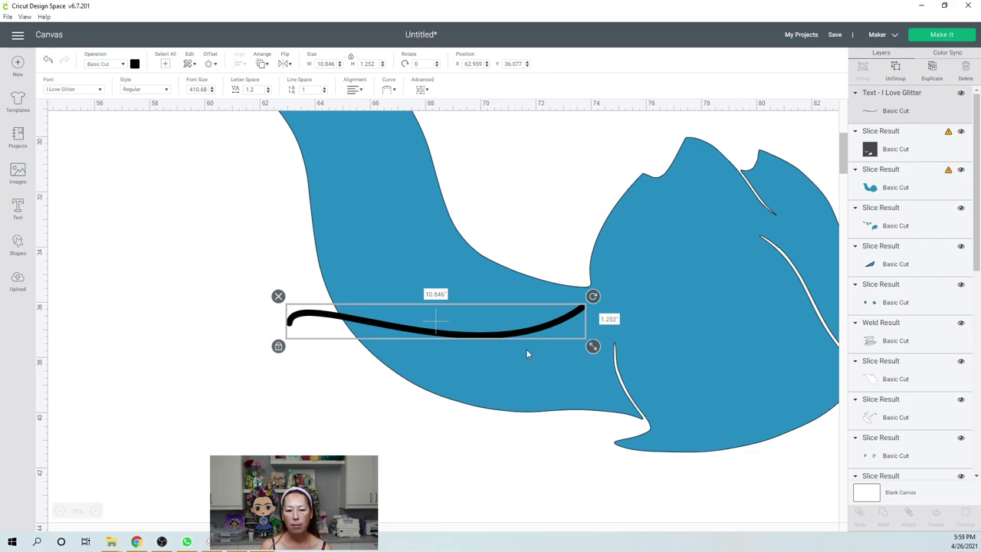
pyautogui.click(278, 346)
pyautogui.moveTo(593, 346); pyautogui.dragTo(579, 330)
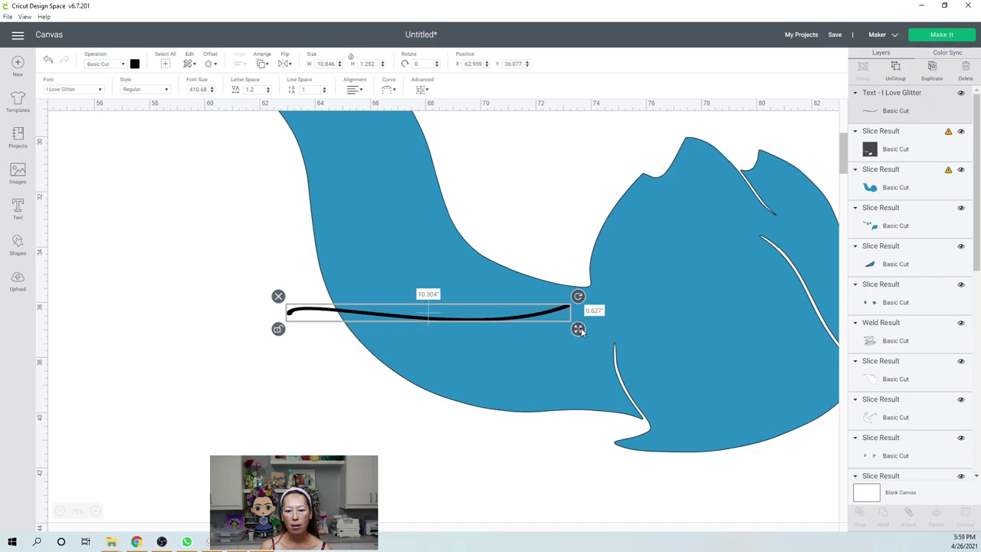
pyautogui.moveTo(496, 315); pyautogui.dragTo(609, 333)
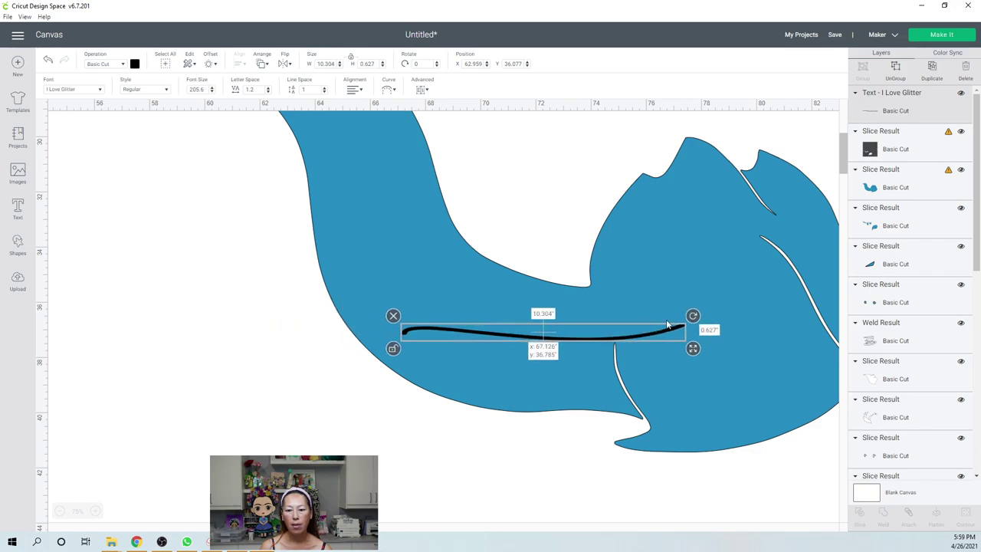
# Step: Try to rotate the line to about 94° and fit it across the dress between the inner notch and lower slit
pyautogui.moveTo(692, 314); pyautogui.dragTo(602, 322)
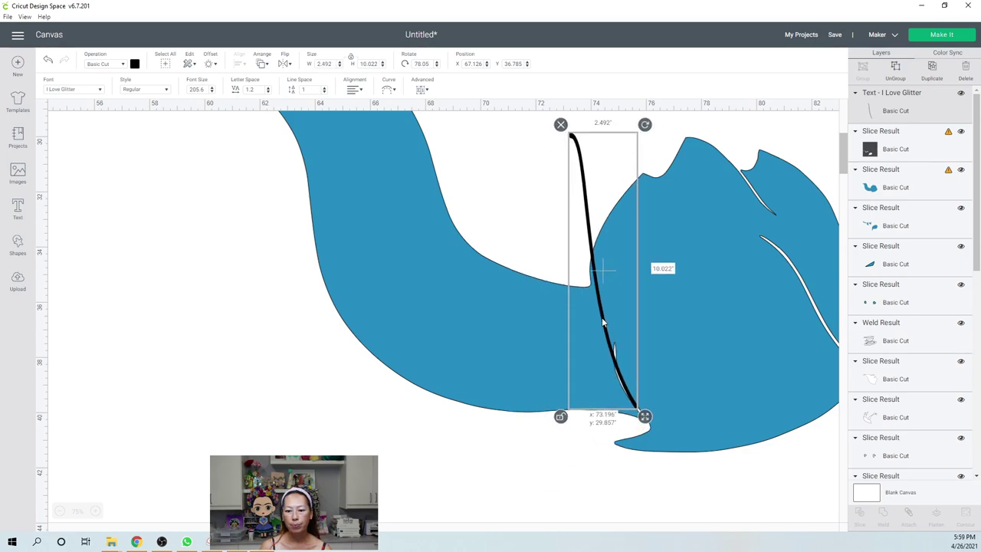
pyautogui.moveTo(644, 124); pyautogui.dragTo(624, 122)
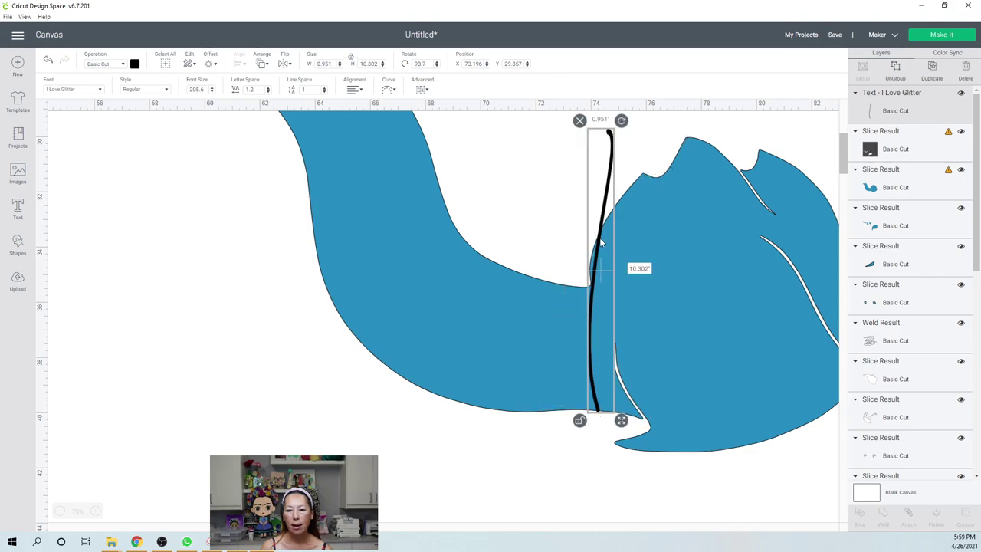
pyautogui.moveTo(614, 227); pyautogui.dragTo(622, 207)
pyautogui.hotkey('ctrl', 'z')
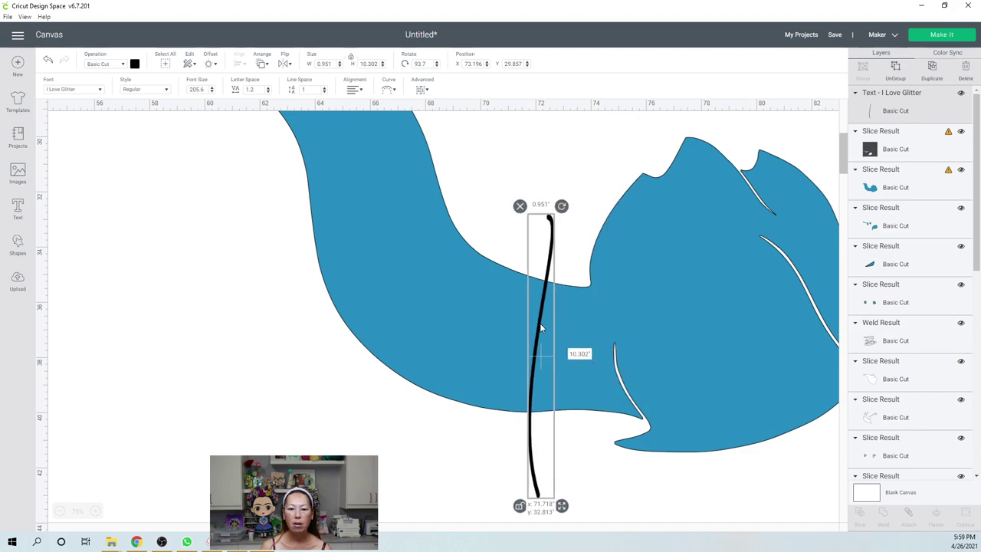
pyautogui.hotkey('ctrl', 'z')
pyautogui.hotkey('ctrl', 'z')
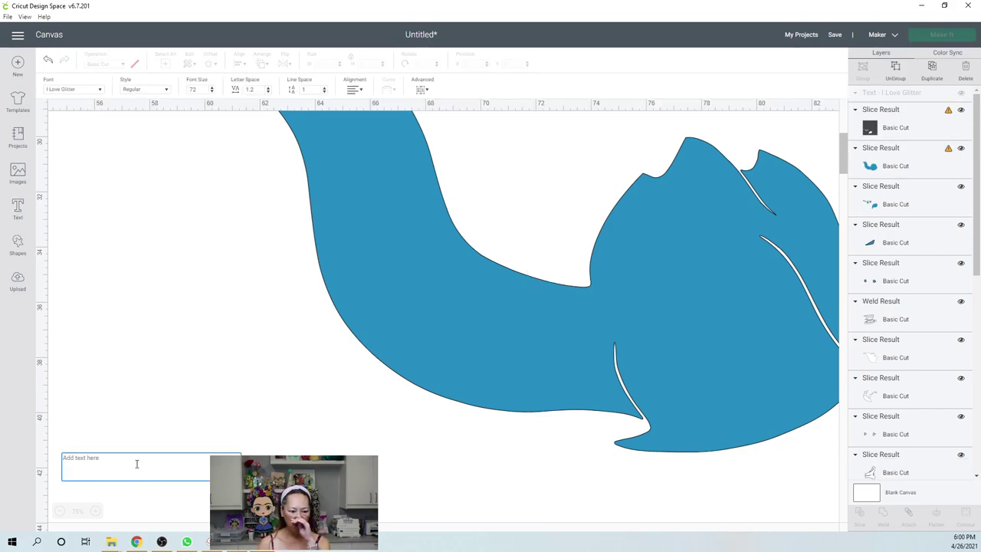
# Step: Add the curved line text again and try fitting it over the wide part of the blue dress
pyautogui.click(136, 464)
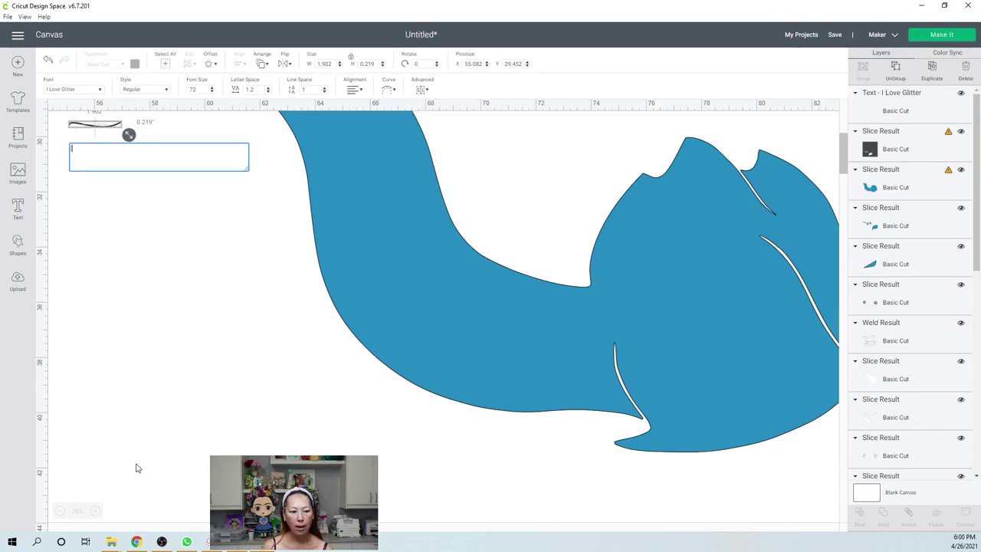
pyautogui.moveTo(96, 127); pyautogui.dragTo(710, 331)
pyautogui.moveTo(756, 283); pyautogui.dragTo(662, 418)
pyautogui.moveTo(631, 282); pyautogui.dragTo(606, 254)
pyautogui.click(632, 160)
pyautogui.moveTo(657, 186); pyautogui.dragTo(644, 288)
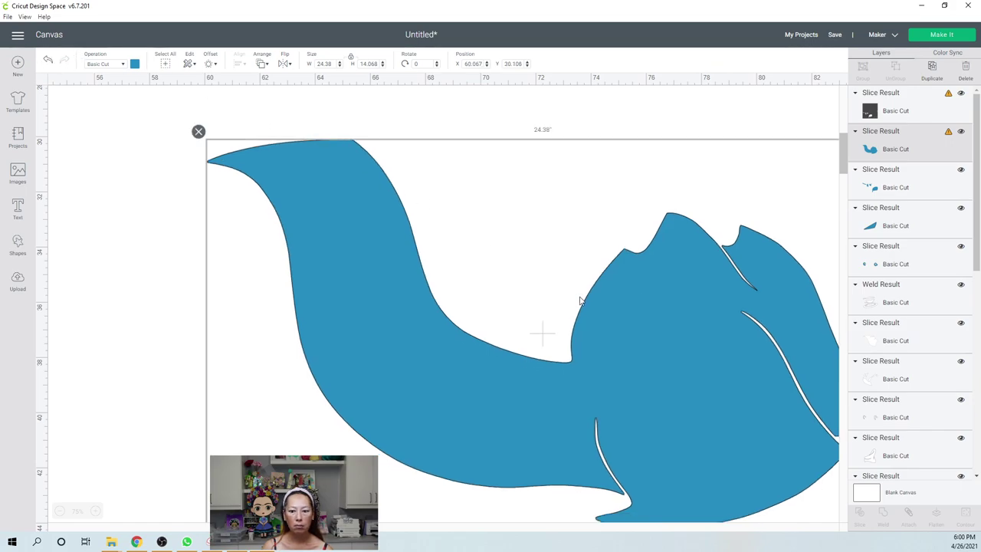
# Step: Try another curved line about 5.2 inches long, rotated about 100°, above the dress's lower slit, and delete it
pyautogui.hotkey('ctrl', 'z')
pyautogui.moveTo(699, 300); pyautogui.dragTo(632, 322)
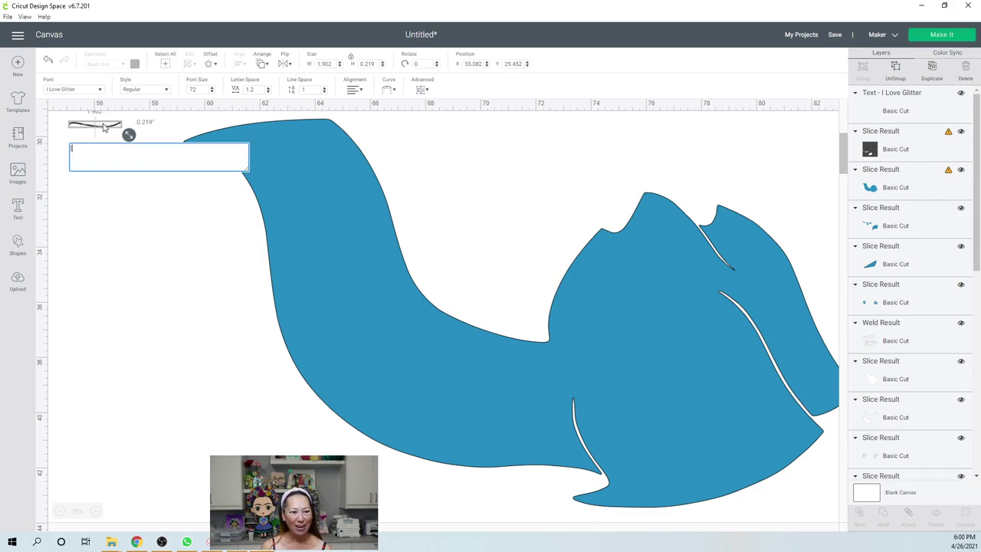
pyautogui.moveTo(102, 130); pyautogui.dragTo(589, 338)
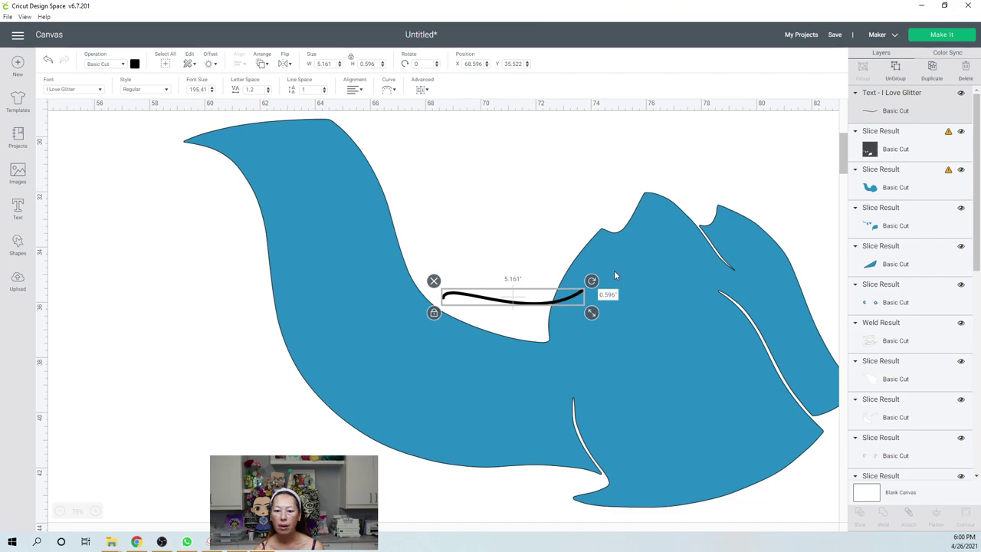
pyautogui.moveTo(592, 280); pyautogui.dragTo(515, 405)
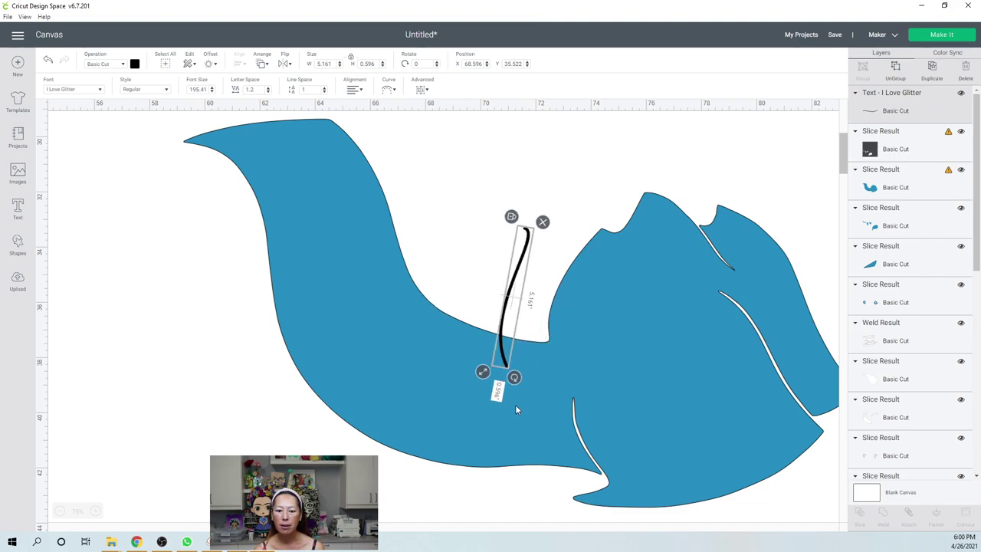
pyautogui.moveTo(518, 302); pyautogui.dragTo(586, 357)
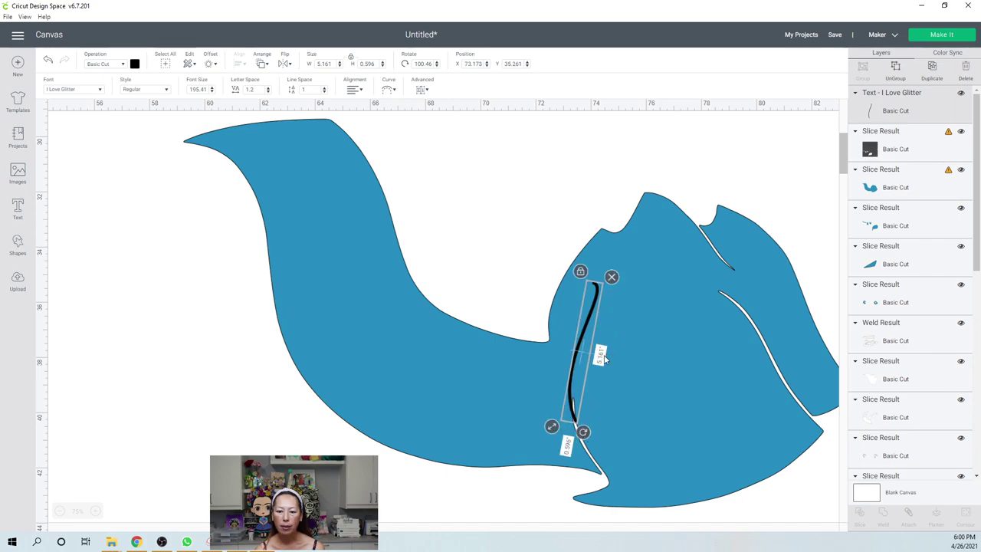
pyautogui.moveTo(546, 428); pyautogui.dragTo(541, 490)
pyautogui.moveTo(590, 316); pyautogui.dragTo(605, 249)
pyautogui.press('Delete')
# Step: Abandon the new text entry and shift the blue dress left to about X 57.2
pyautogui.moveTo(660, 235); pyautogui.dragTo(585, 269)
pyautogui.click(47, 62)
pyautogui.click(17, 211)
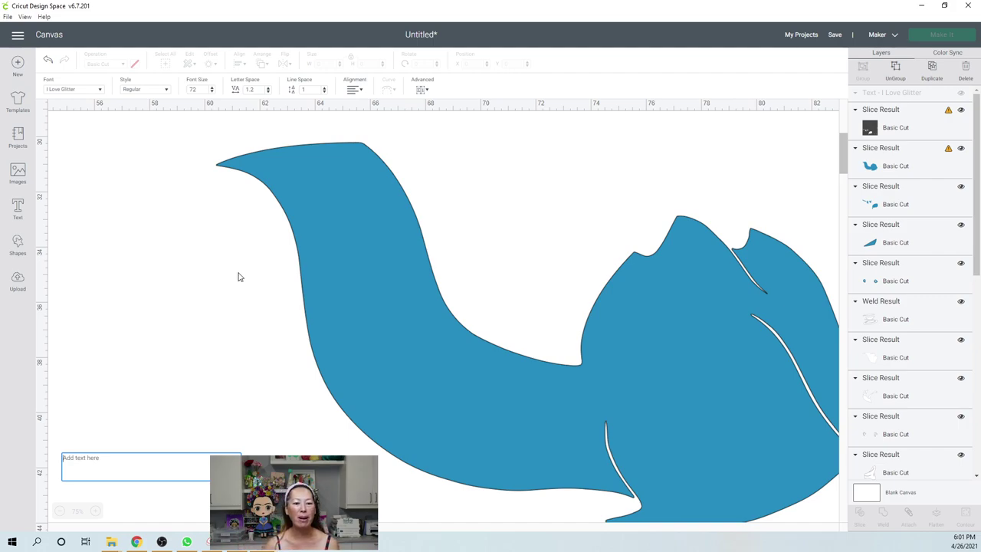
pyautogui.click(631, 450)
pyautogui.hscroll(3, 676, 409)
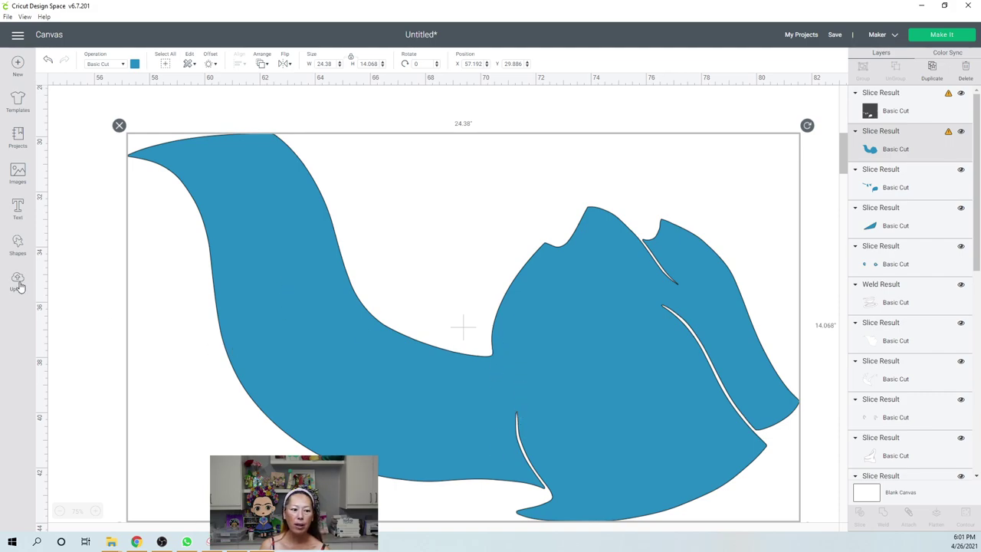
# Step: Insert a square shape and enlarge it to about 10.06 inches per side over the narrow part of the dress
pyautogui.click(17, 247)
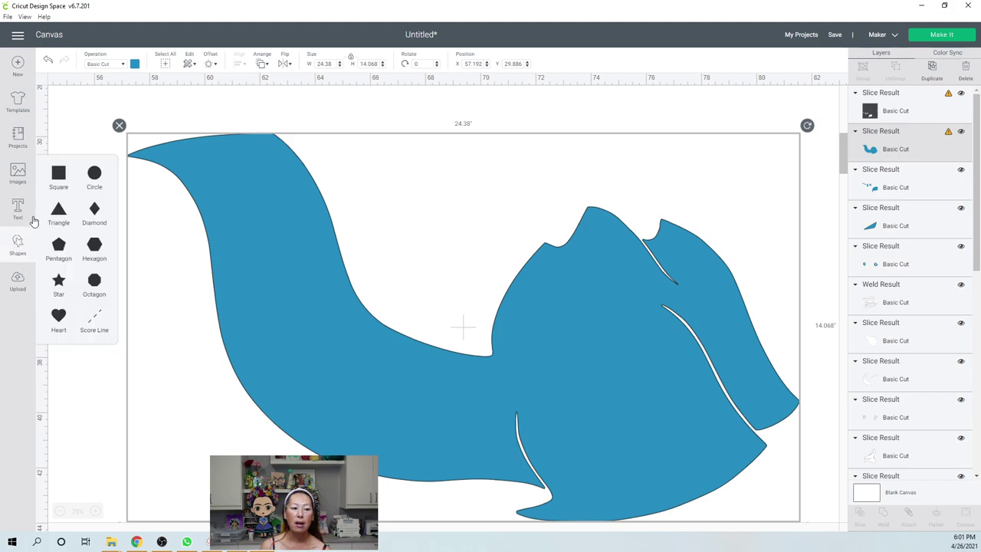
pyautogui.click(55, 177)
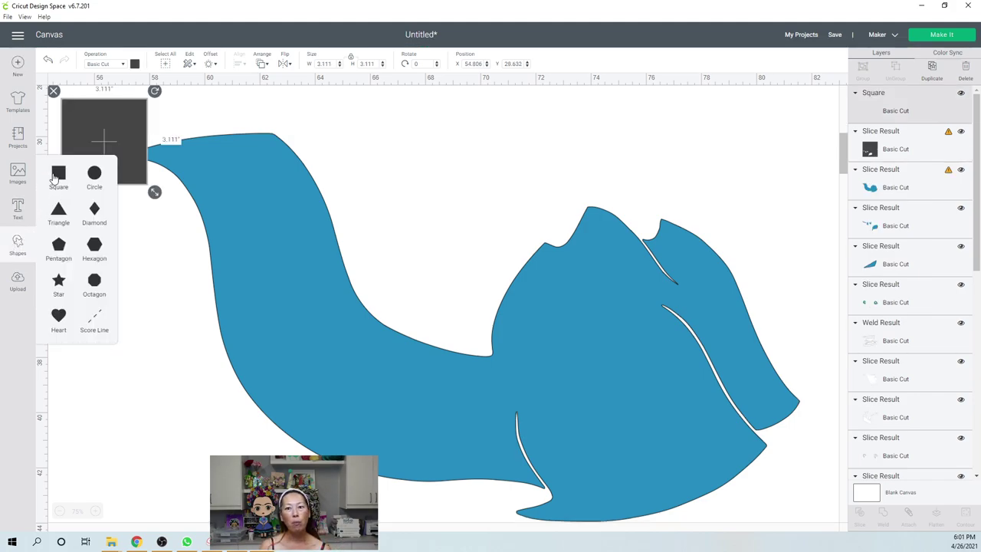
pyautogui.moveTo(110, 139); pyautogui.dragTo(144, 147)
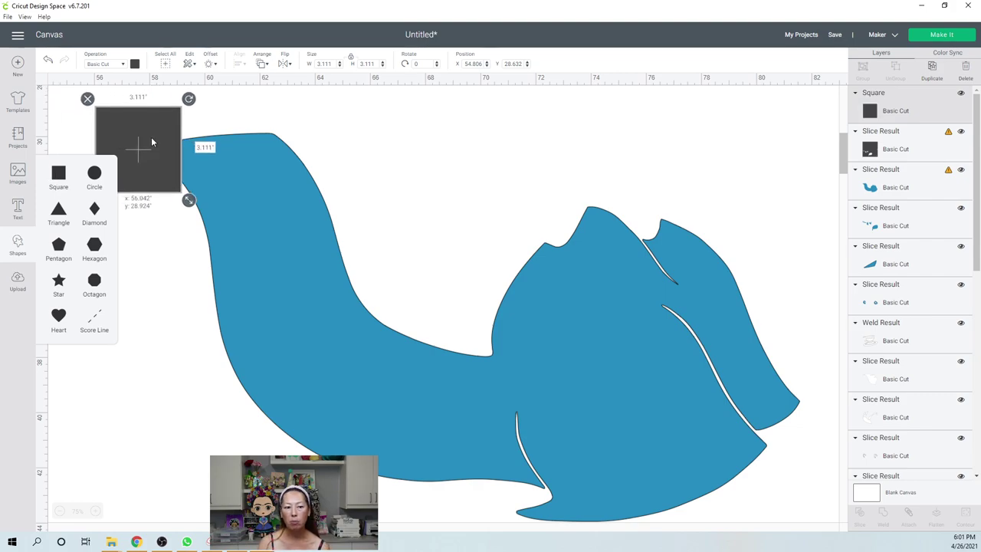
pyautogui.moveTo(193, 205); pyautogui.dragTo(392, 403)
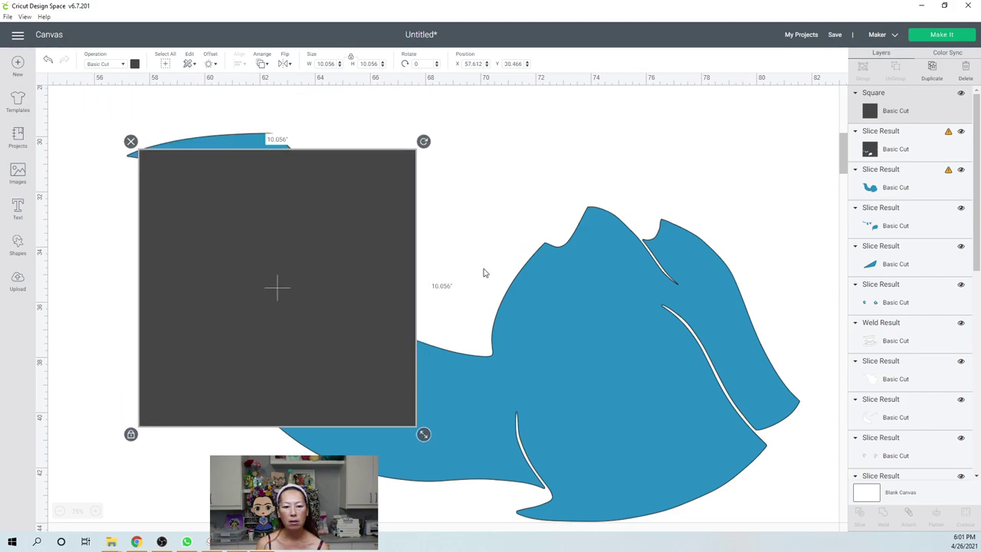
# Step: Rotate the square to about 336.8° over the dress's narrow curved end and shift the dress slightly down and left beneath it
pyautogui.moveTo(424, 141); pyautogui.dragTo(335, 147)
pyautogui.moveTo(319, 241); pyautogui.dragTo(285, 186)
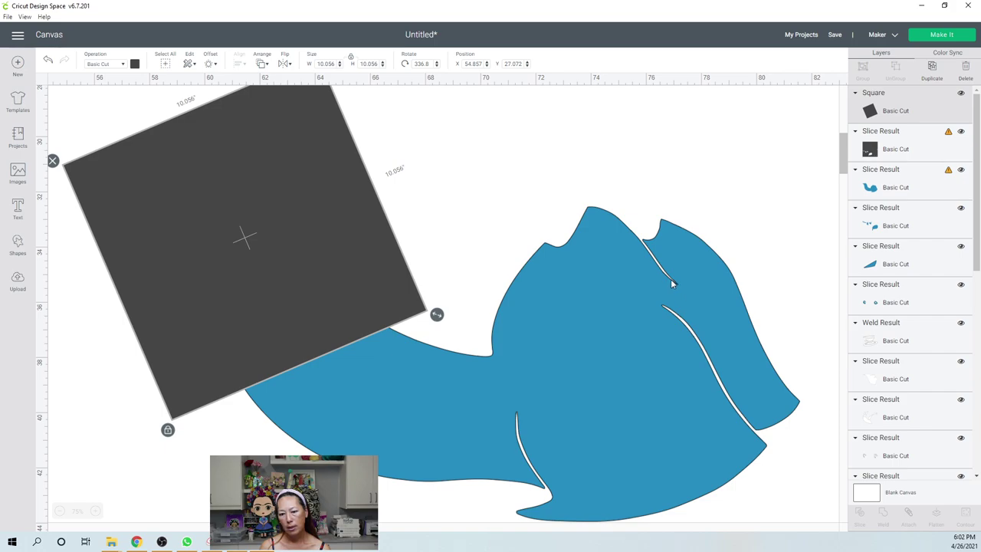
pyautogui.click(73, 359)
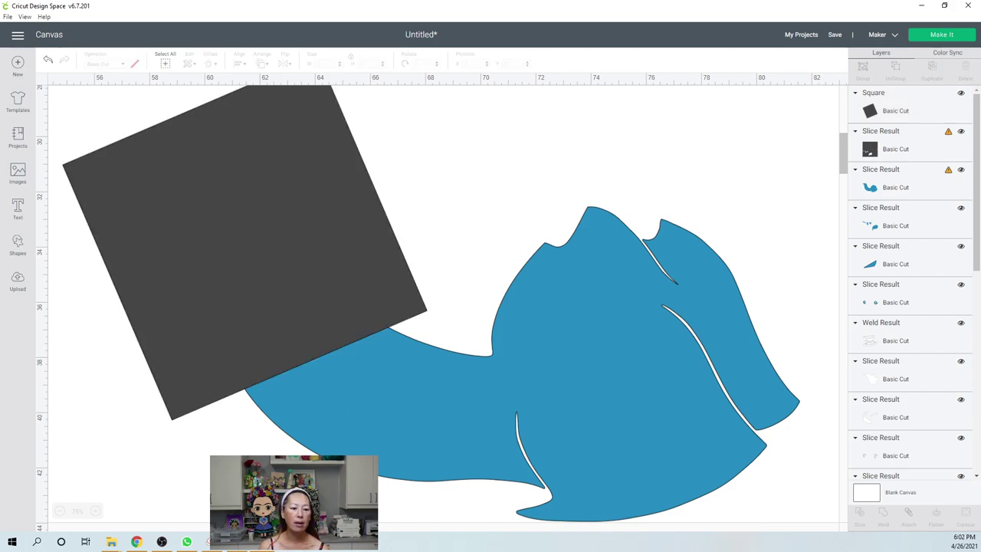
pyautogui.moveTo(287, 448); pyautogui.dragTo(250, 474)
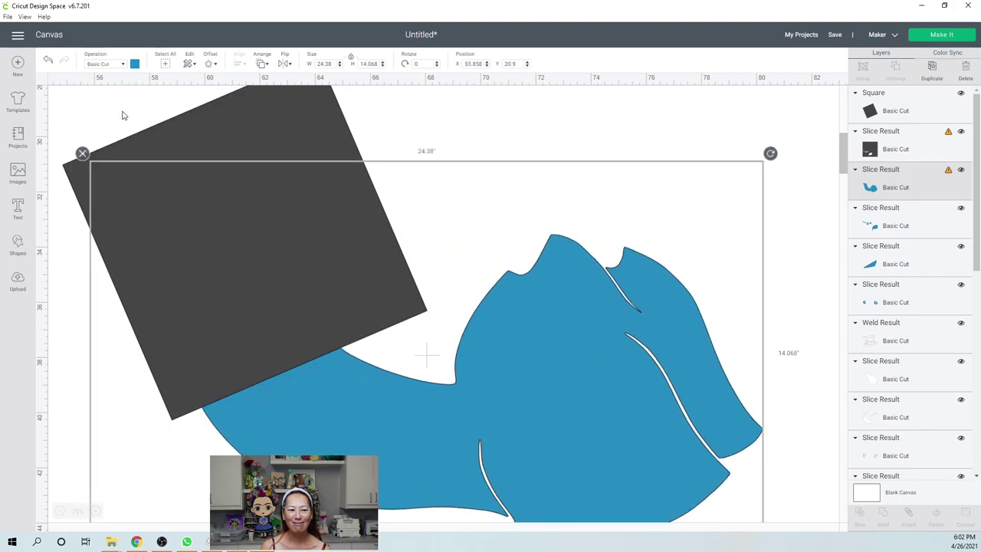
pyautogui.click(101, 151)
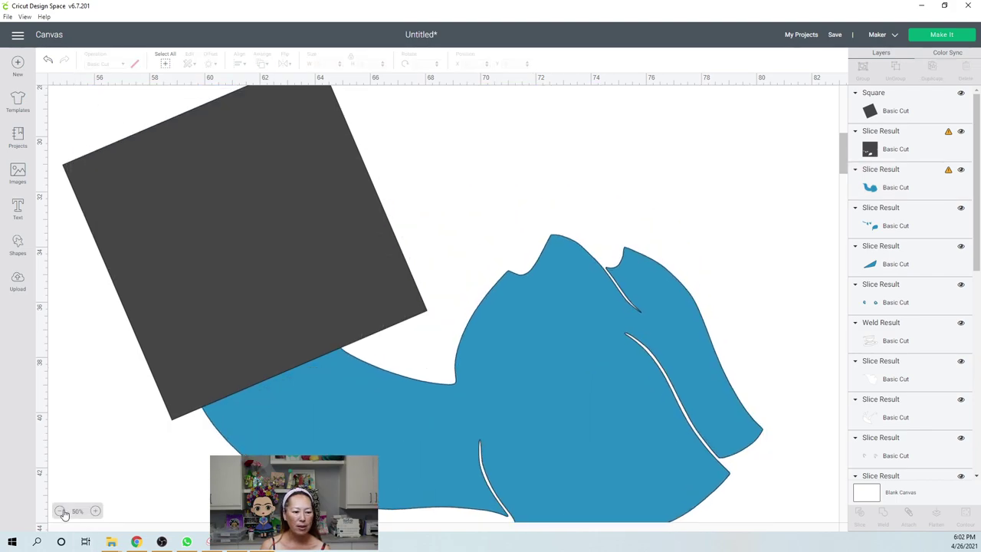
# Step: Set the rotated square's size to 11.5 inches per side and position it over the dress's narrow curved end
pyautogui.click(61, 511)
pyautogui.click(338, 281)
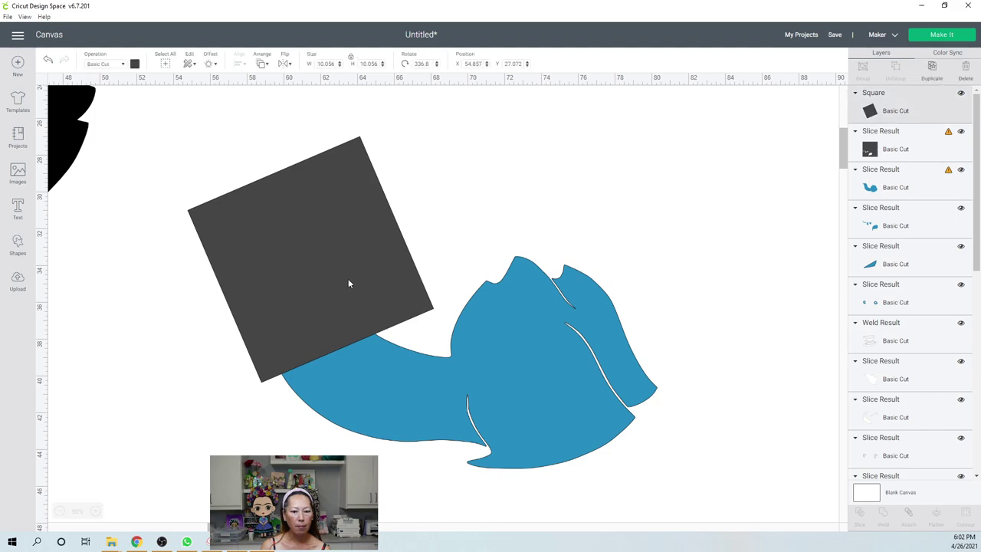
pyautogui.moveTo(385, 281)
pyautogui.mouseDown()
pyautogui.moveTo(253, 372)
pyautogui.moveTo(269, 343)
pyautogui.moveTo(315, 312)
pyautogui.moveTo(335, 307)
pyautogui.moveTo(347, 319)
pyautogui.moveTo(344, 307)
pyautogui.mouseUp()
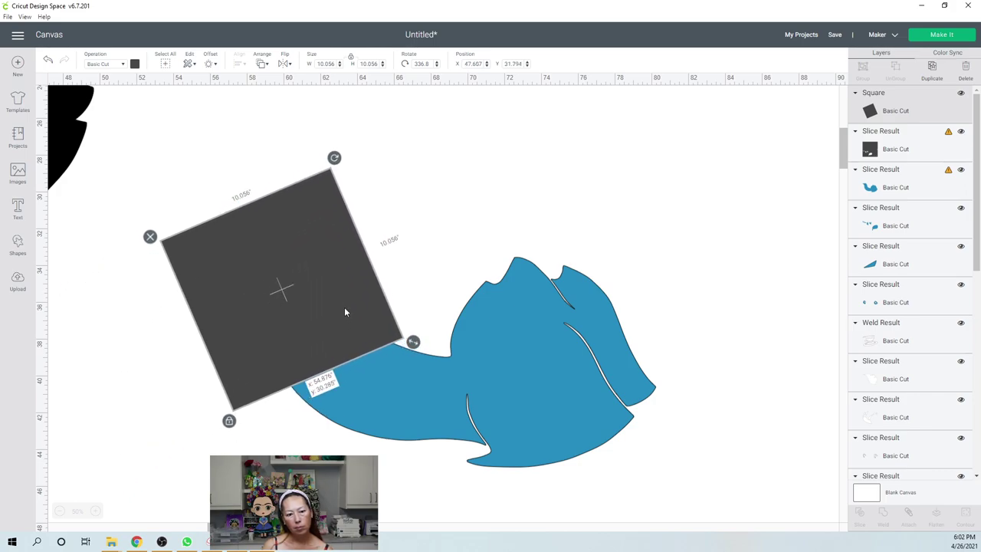
pyautogui.click(329, 64)
pyautogui.write('11.5')
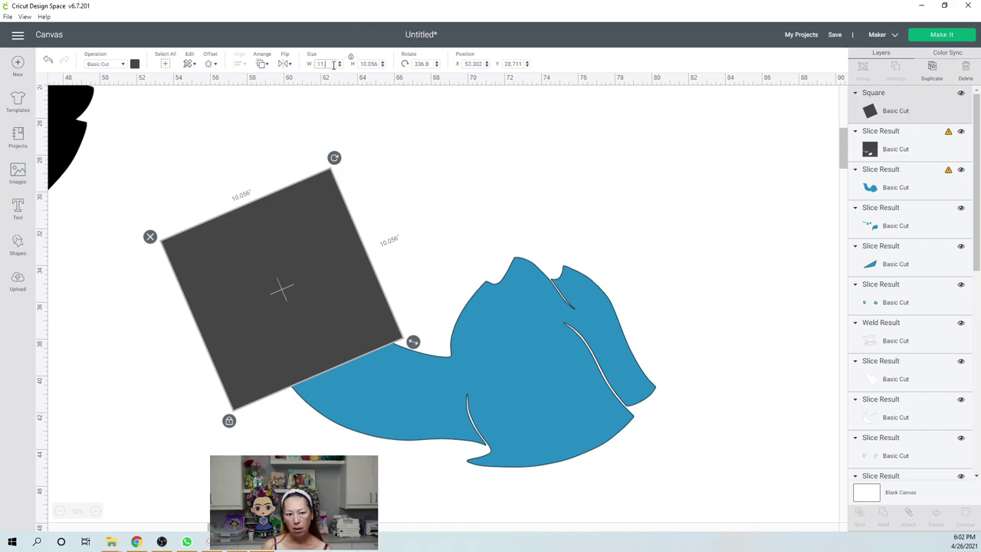
pyautogui.press('Tab')
pyautogui.moveTo(330, 221); pyautogui.dragTo(327, 216)
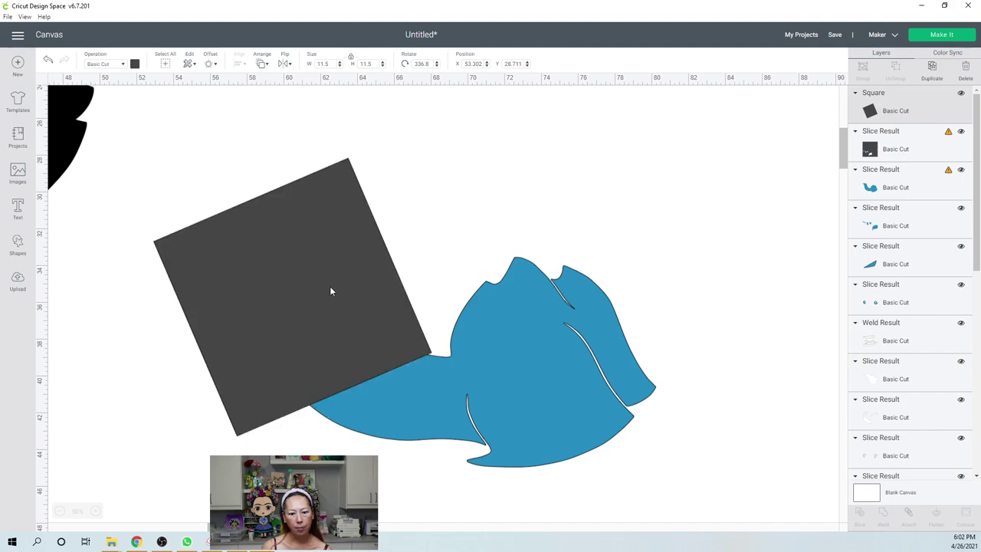
# Step: Slice the blue dress with the overlapping 11.5-inch square
pyautogui.click(292, 483)
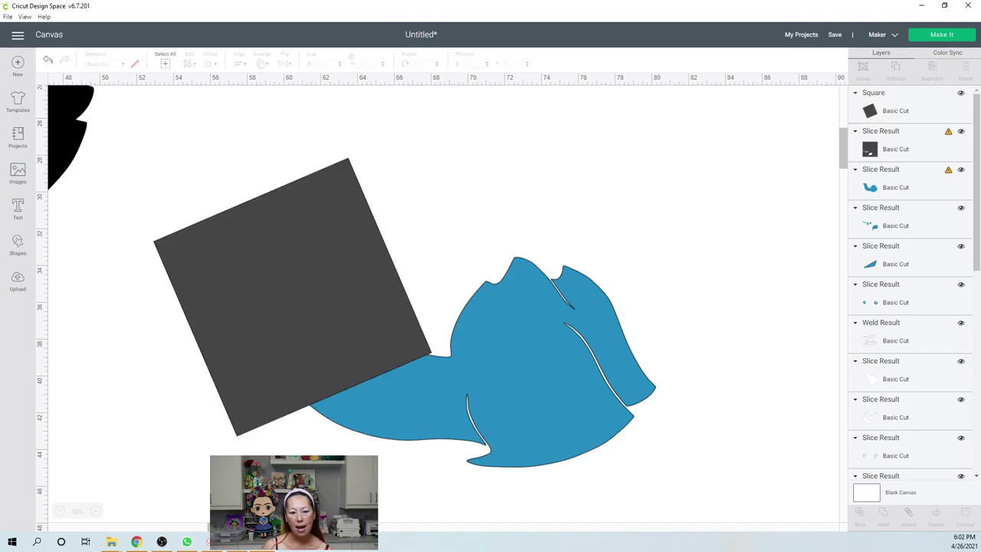
pyautogui.moveTo(386, 505); pyautogui.dragTo(268, 346)
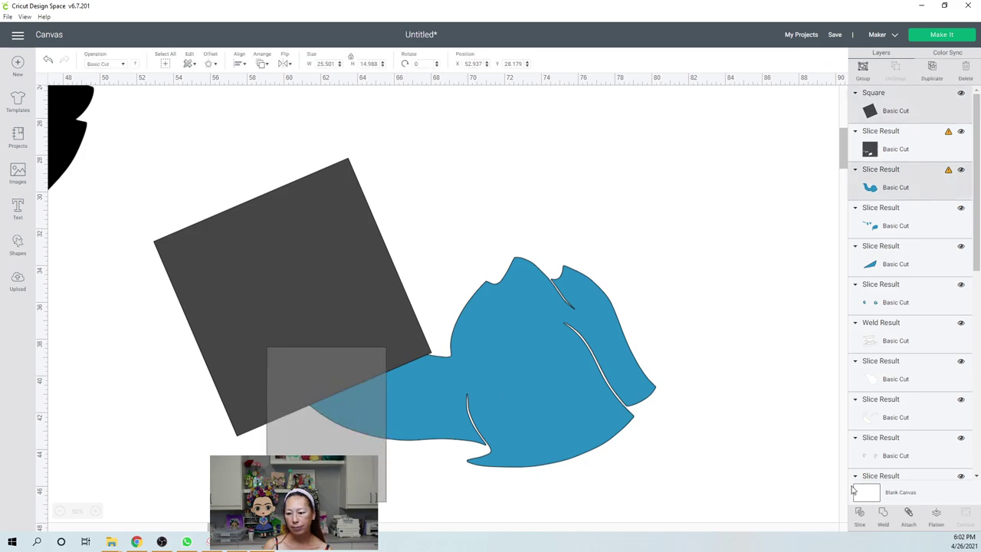
pyautogui.click(707, 460)
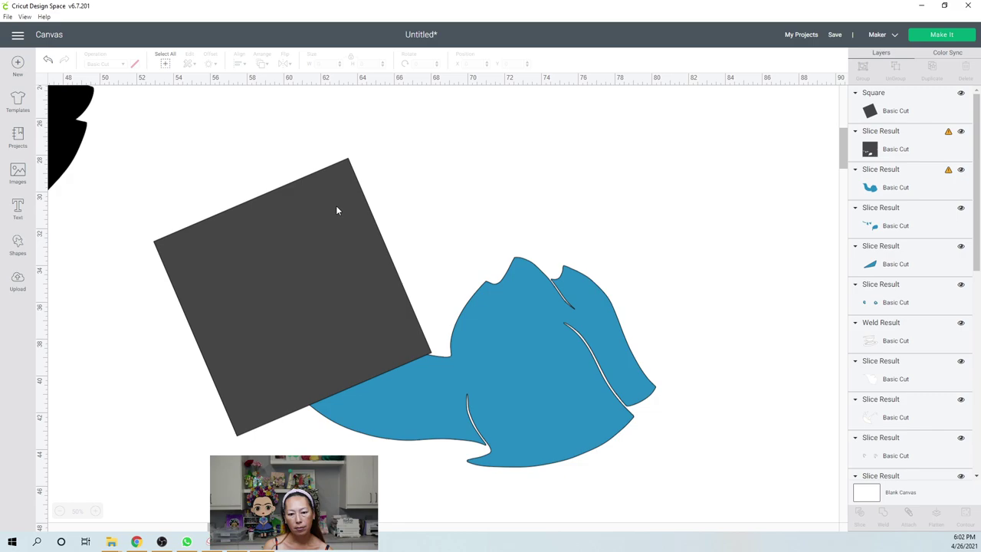
pyautogui.hotkey('ctrl', 'y')
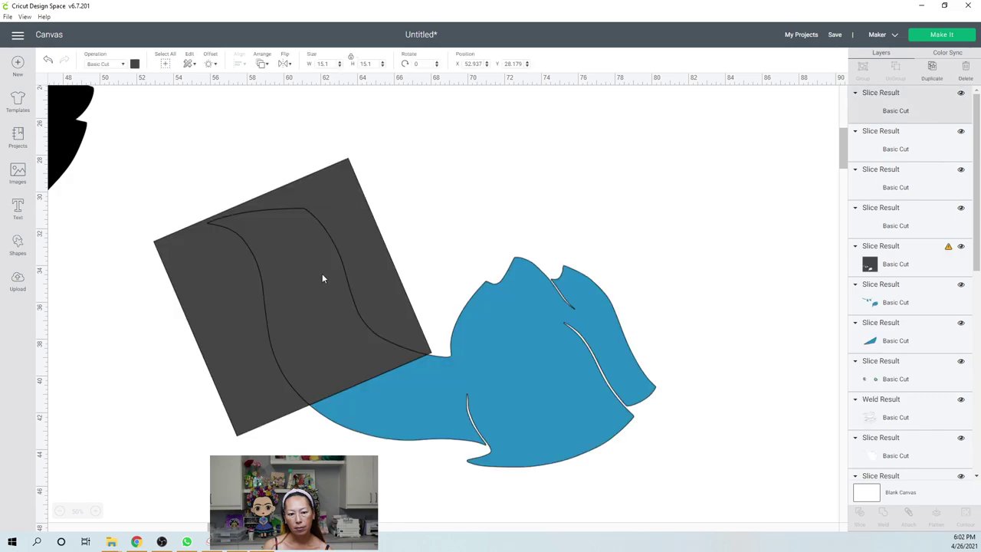
# Step: Delete the leftover square frame and the dark tail-shaped slice piece
pyautogui.click(323, 274)
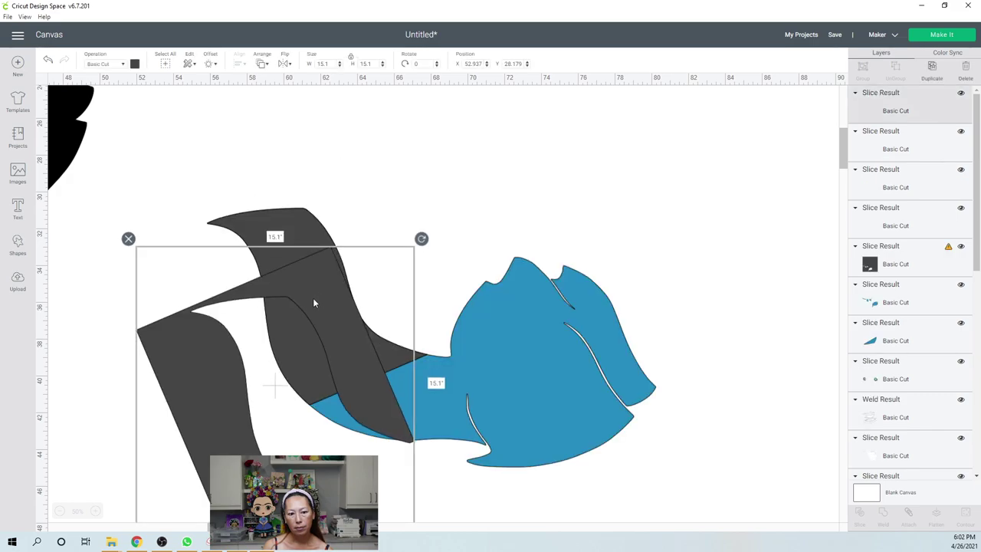
pyautogui.click(120, 245)
pyautogui.click(262, 226)
pyautogui.moveTo(252, 243); pyautogui.dragTo(192, 302)
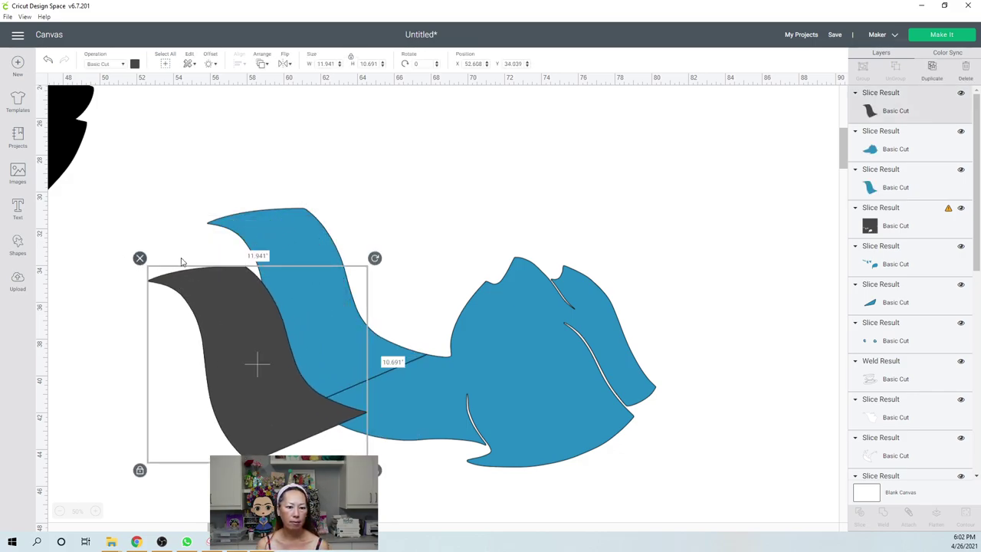
pyautogui.click(139, 258)
# Step: Move the cut tail piece to about X 50.9, Y 29.2 and the remaining dress to about X 63.5, Y 29.0
pyautogui.click(283, 238)
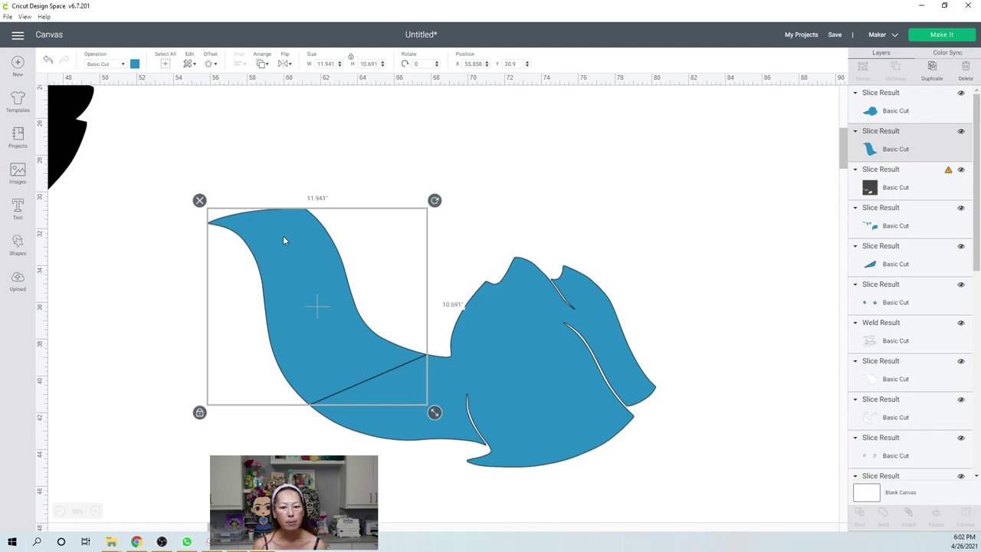
pyautogui.moveTo(282, 241); pyautogui.dragTo(192, 209)
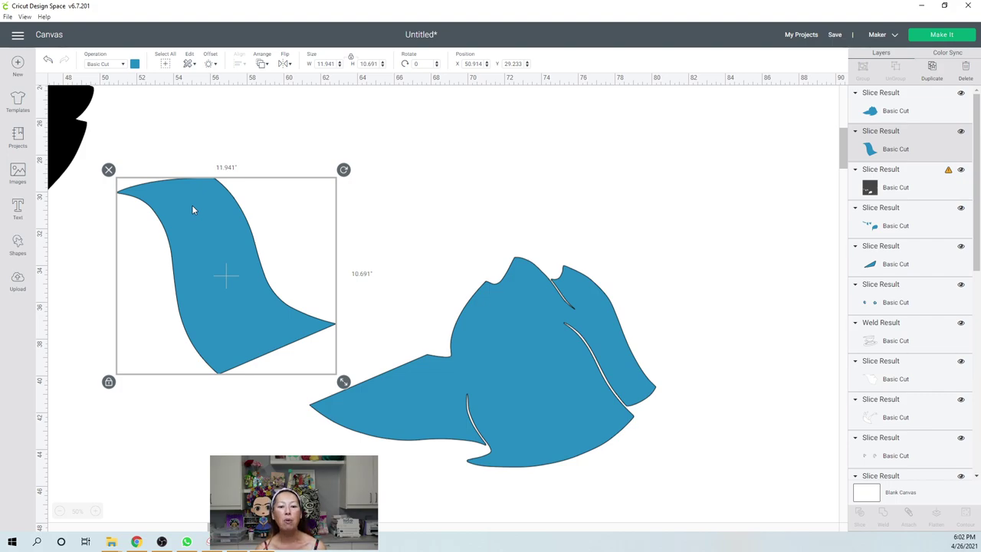
pyautogui.click(574, 350)
pyautogui.moveTo(574, 350); pyautogui.dragTo(613, 272)
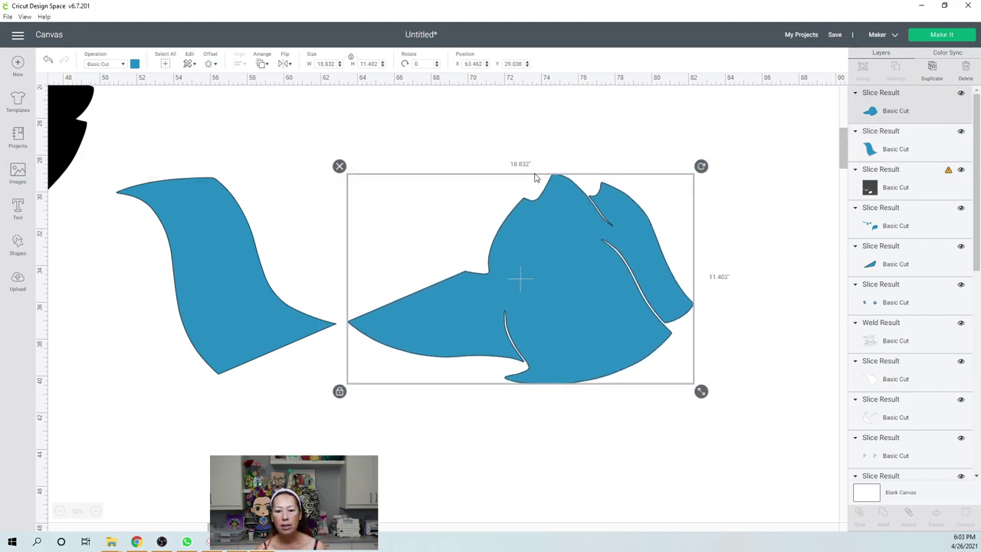
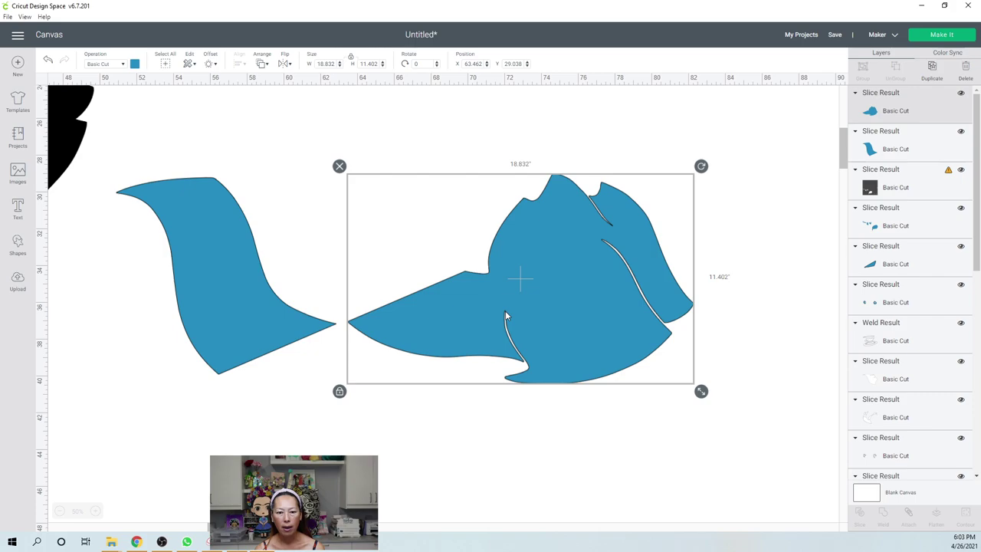
# Step: Insert a square shape and enlarge it to about 10.08 inches per side over the pointed part of the remaining dress
pyautogui.click(19, 244)
pyautogui.click(57, 177)
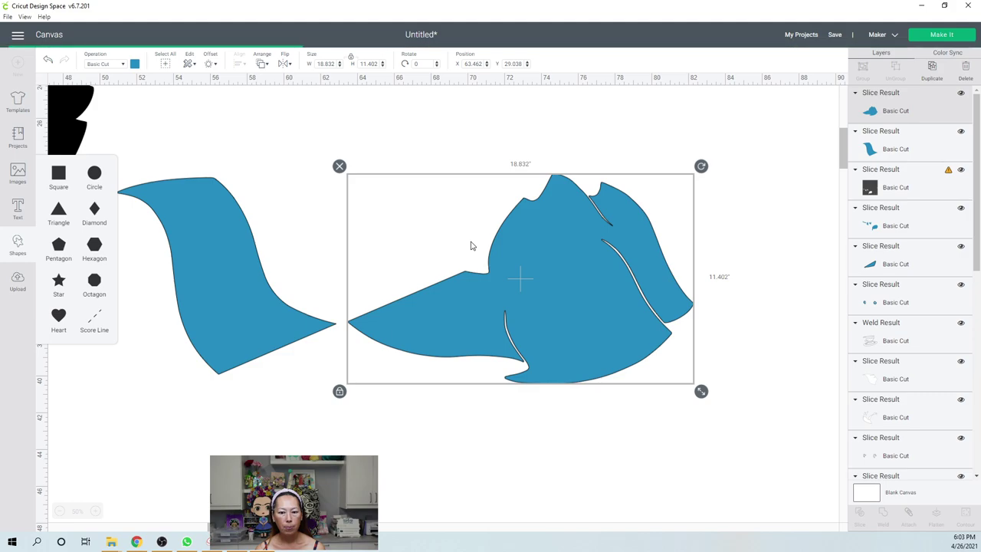
pyautogui.moveTo(100, 126); pyautogui.dragTo(352, 213)
pyautogui.moveTo(386, 259); pyautogui.dragTo(490, 391)
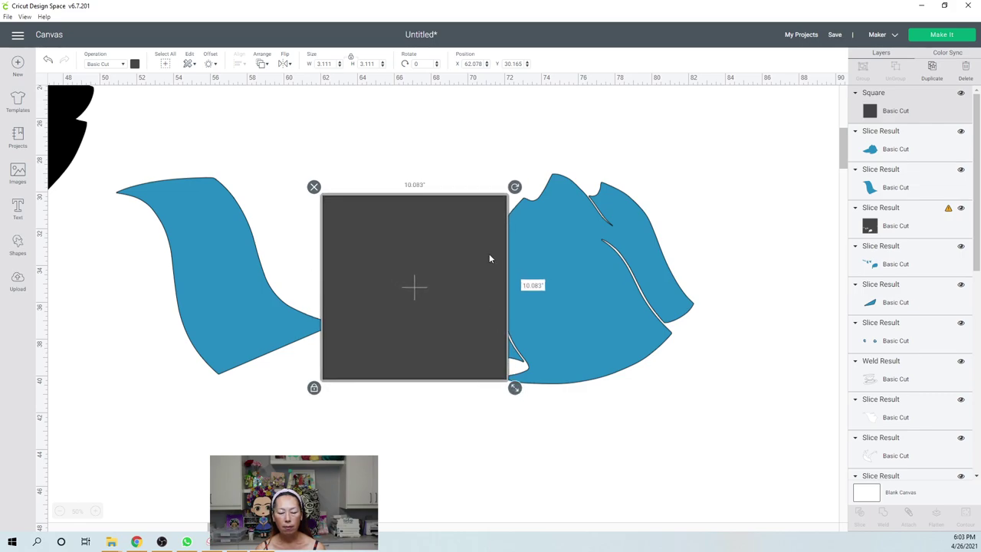
# Step: Rotate the square to about 337.2° and align its edge along the dress's lower slit, covering the pointed part
pyautogui.moveTo(514, 187); pyautogui.dragTo(450, 174)
pyautogui.moveTo(469, 322); pyautogui.dragTo(455, 347)
pyautogui.moveTo(436, 178); pyautogui.dragTo(469, 193)
pyautogui.moveTo(450, 335); pyautogui.dragTo(456, 331)
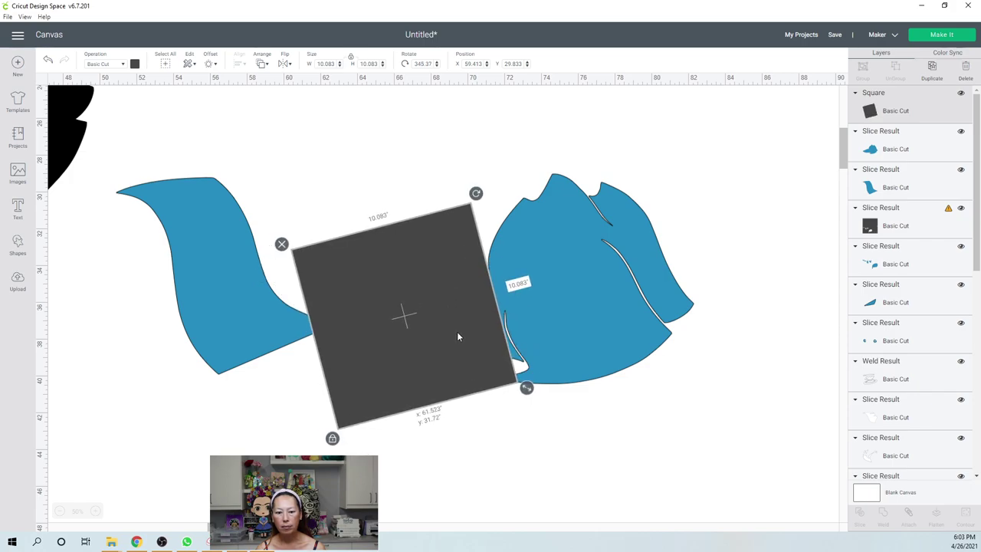
pyautogui.moveTo(477, 192); pyautogui.dragTo(456, 185)
pyautogui.moveTo(443, 259); pyautogui.dragTo(450, 262)
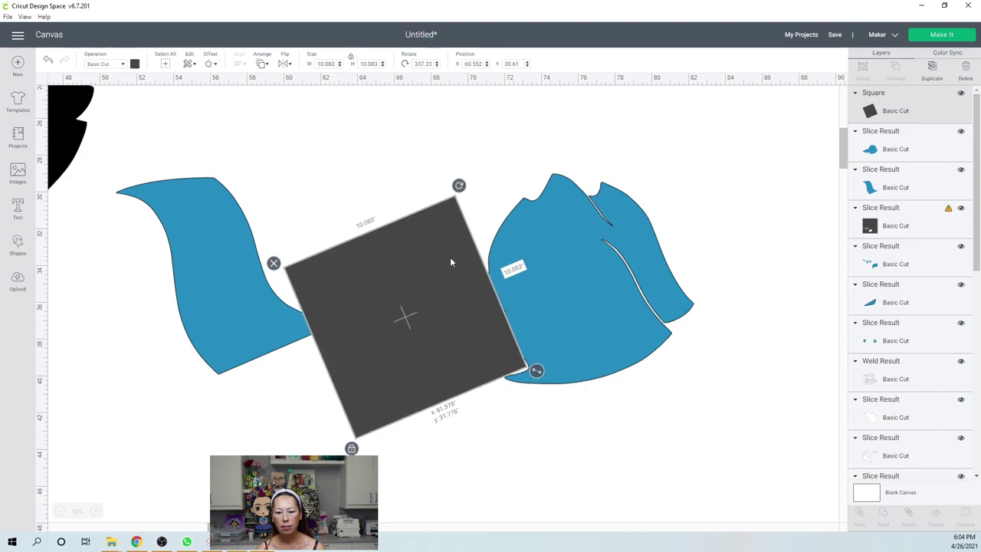
# Step: Slice the remaining dress with the rotated square along the lower slit
pyautogui.click(696, 471)
pyautogui.moveTo(695, 471); pyautogui.dragTo(470, 278)
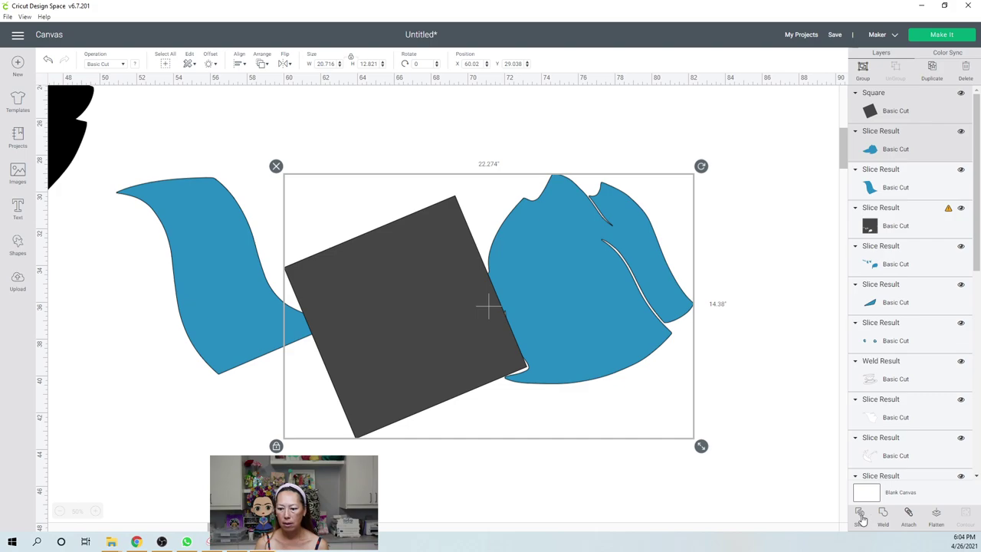
pyautogui.click(698, 338)
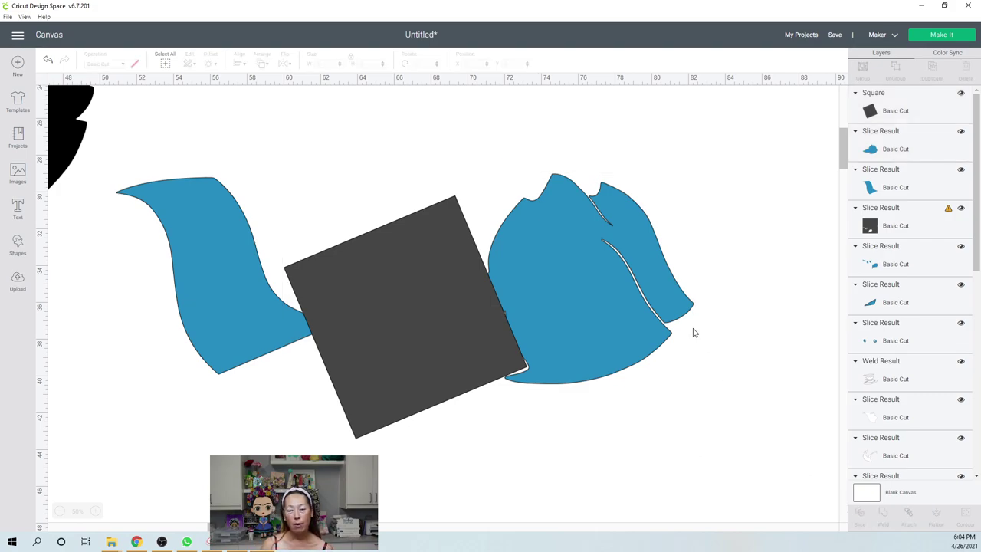
pyautogui.click(550, 253)
pyautogui.press('Delete')
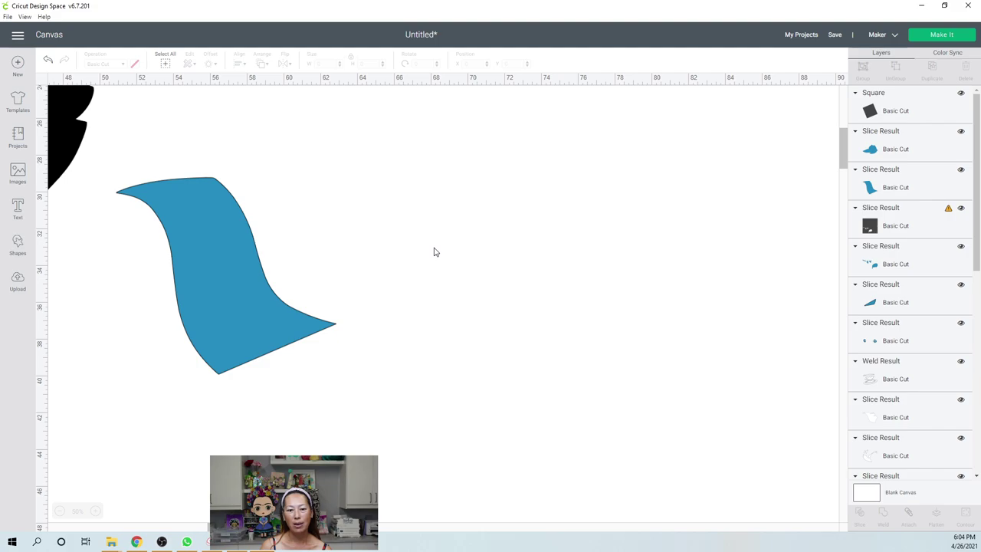
pyautogui.hotkey('ctrl', 'z')
# Step: Delete the leftover square frame and the dark copy of the pointed middle piece
pyautogui.click(433, 247)
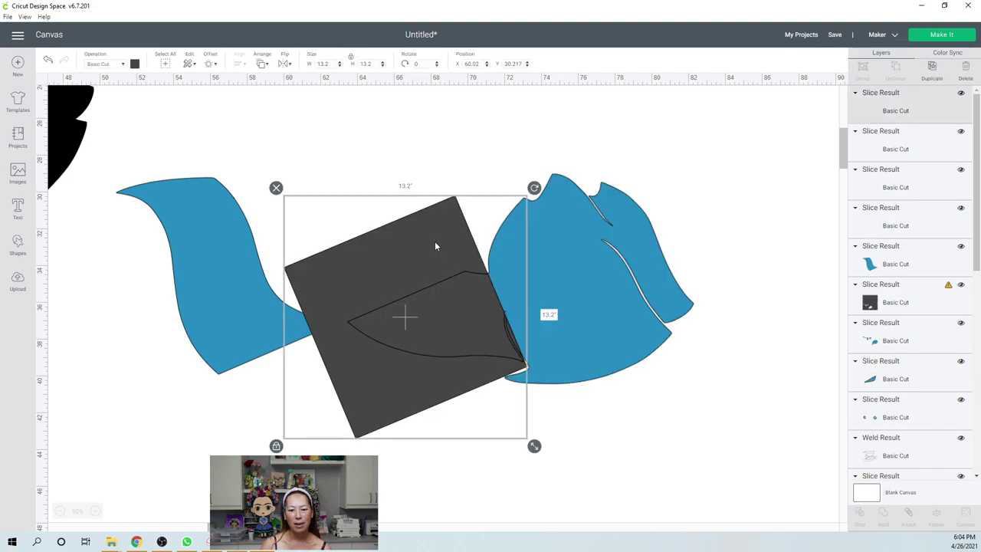
pyautogui.moveTo(412, 249); pyautogui.dragTo(318, 269)
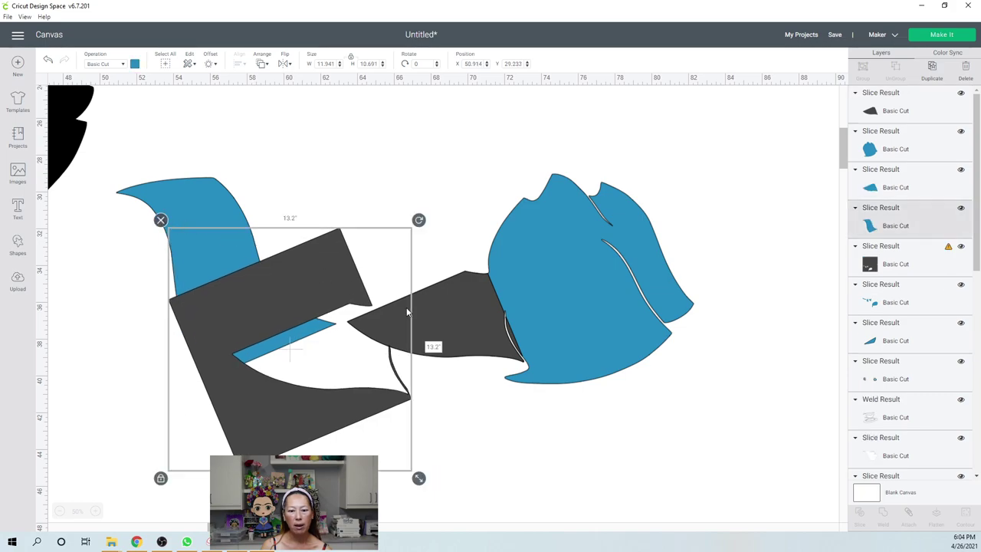
pyautogui.press('Delete')
pyautogui.moveTo(479, 335); pyautogui.dragTo(276, 315)
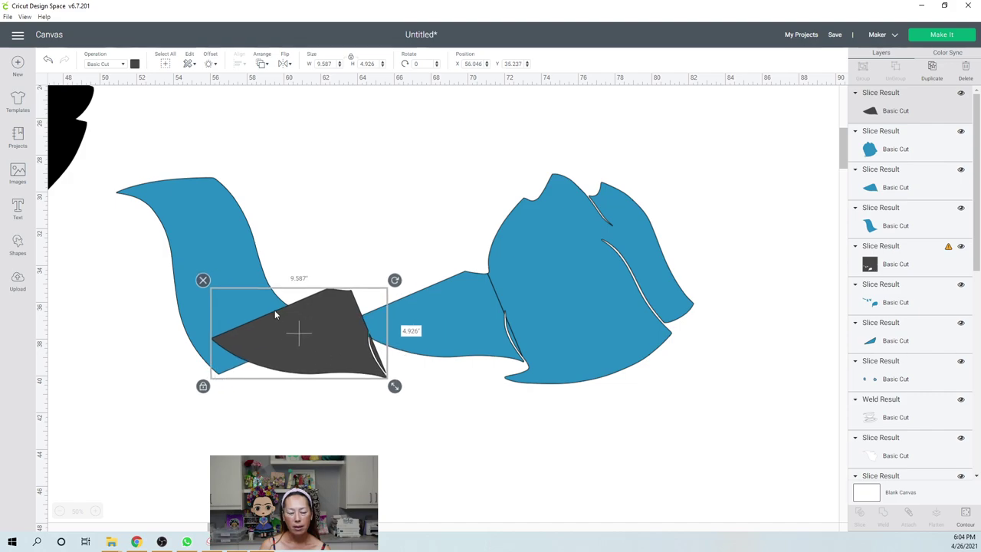
pyautogui.click(203, 281)
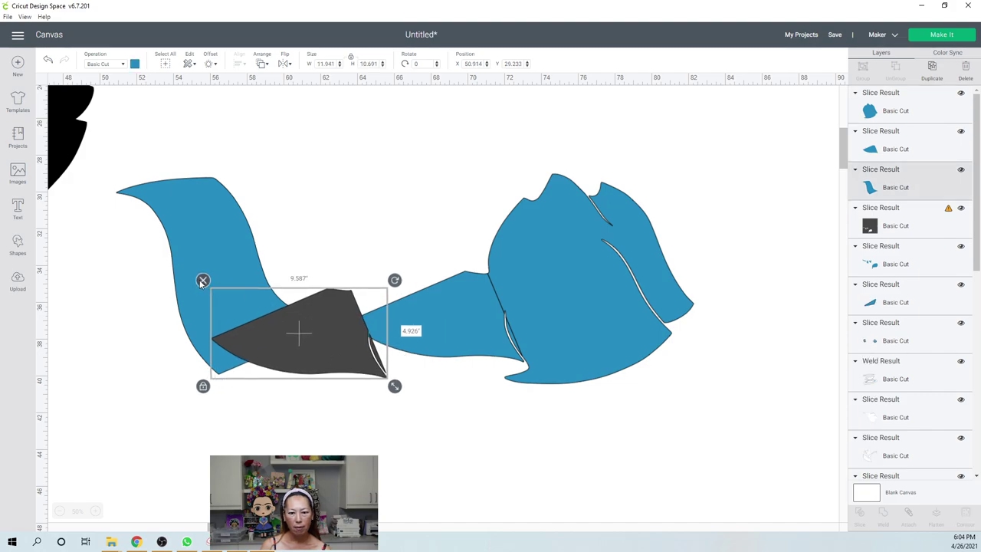
# Step: Set aside a duplicate of the pointed middle dress piece over the tail piece, with the copy's thin sliver contour hidden
pyautogui.click(452, 316)
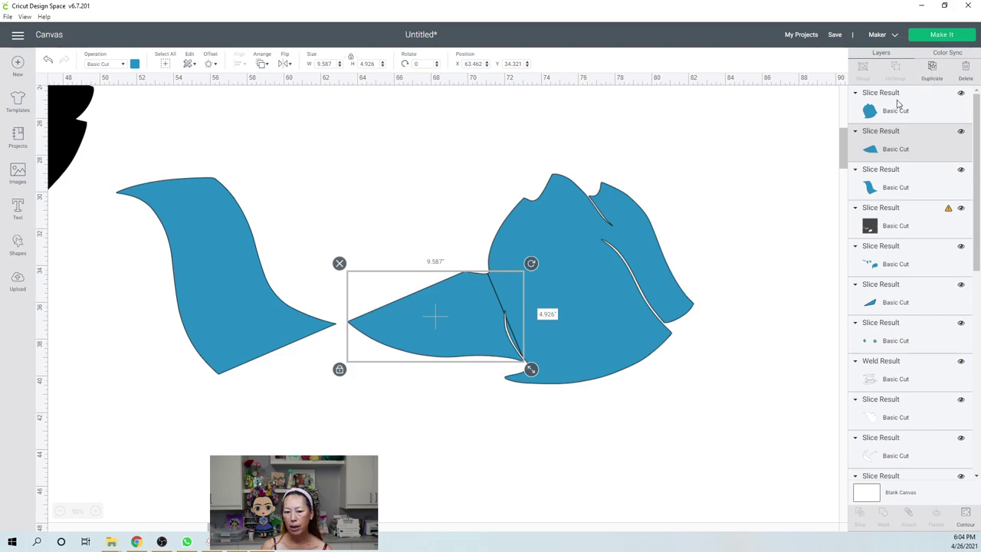
pyautogui.moveTo(420, 328); pyautogui.dragTo(391, 422)
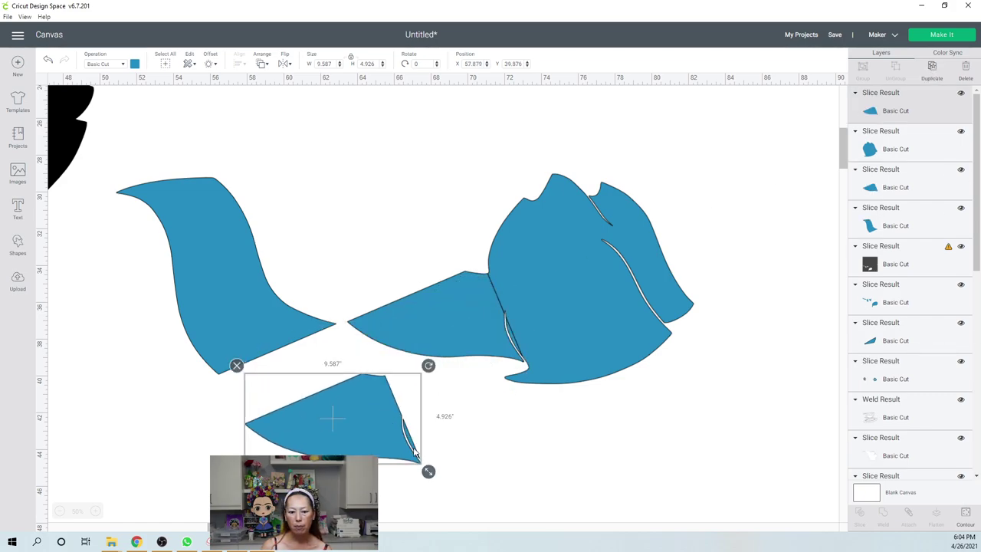
pyautogui.click(969, 515)
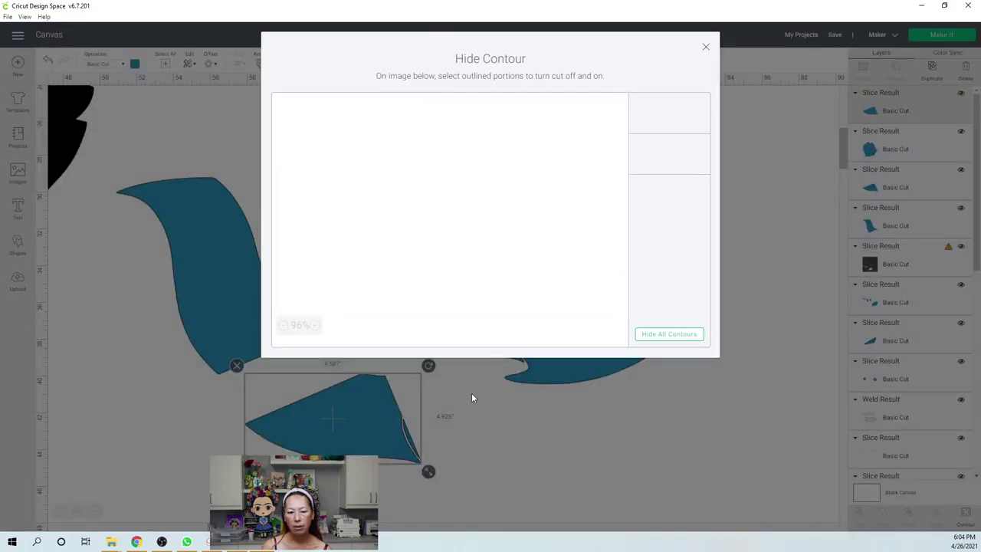
pyautogui.click(603, 230)
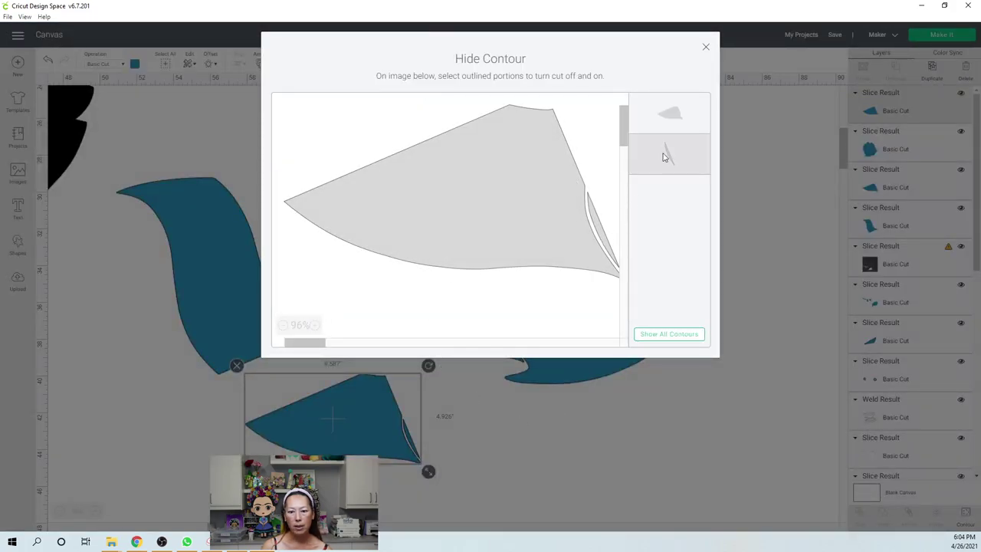
pyautogui.click(705, 46)
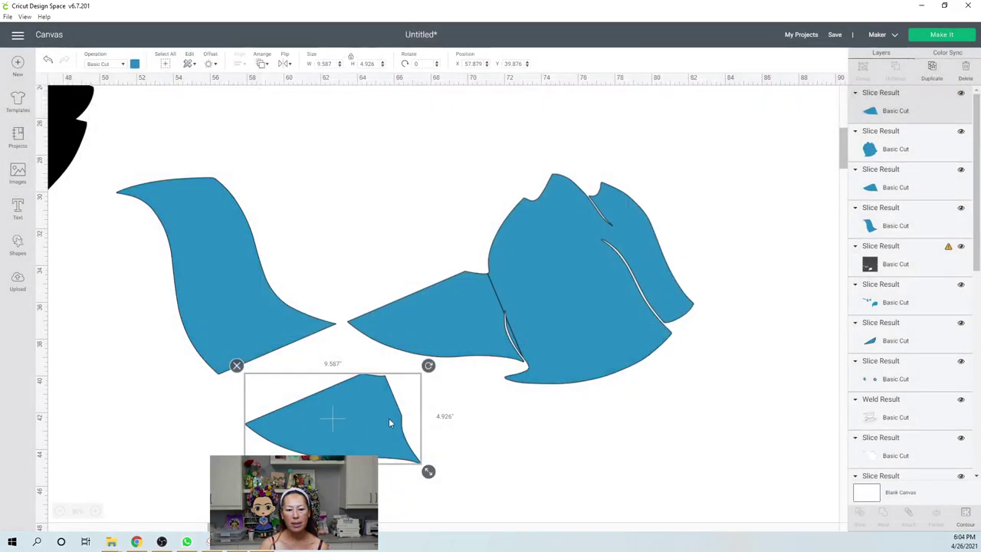
pyautogui.moveTo(322, 387); pyautogui.dragTo(212, 321)
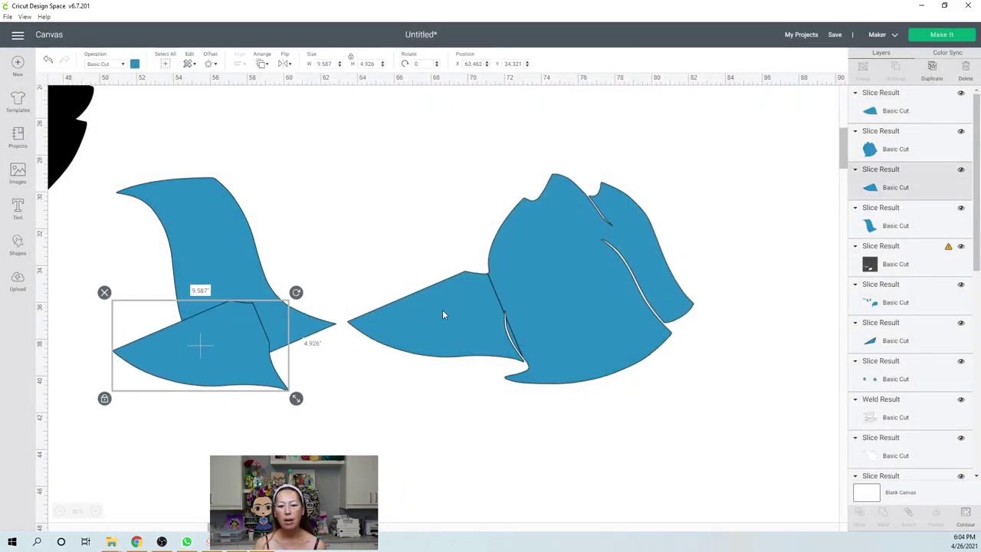
# Step: Hide the large contour of the original middle dress piece, keeping only its thin sliver beside the slit
pyautogui.click(443, 309)
pyautogui.click(965, 513)
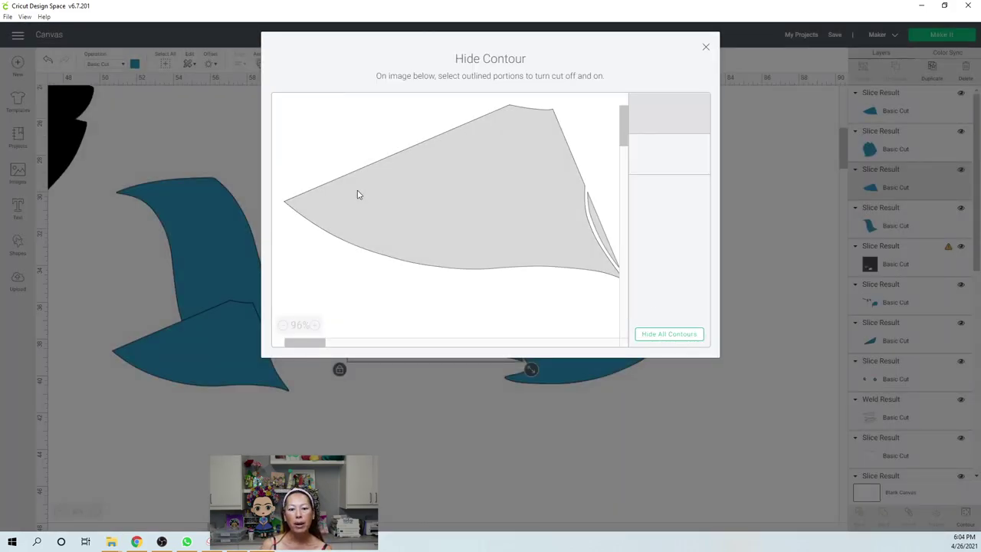
pyautogui.click(705, 47)
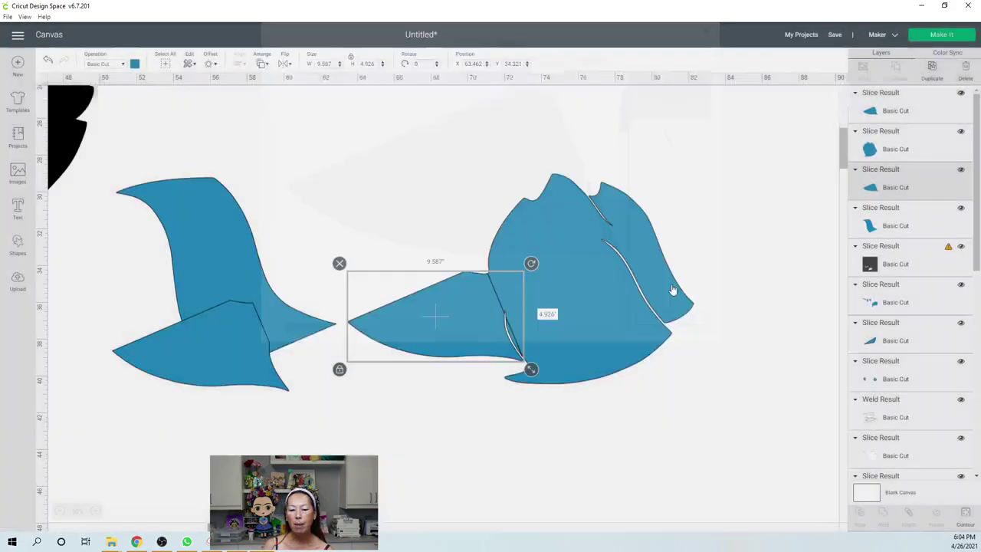
# Step: Weld the thin sliver to the large dress piece
pyautogui.click(662, 426)
pyautogui.moveTo(706, 445); pyautogui.dragTo(491, 276)
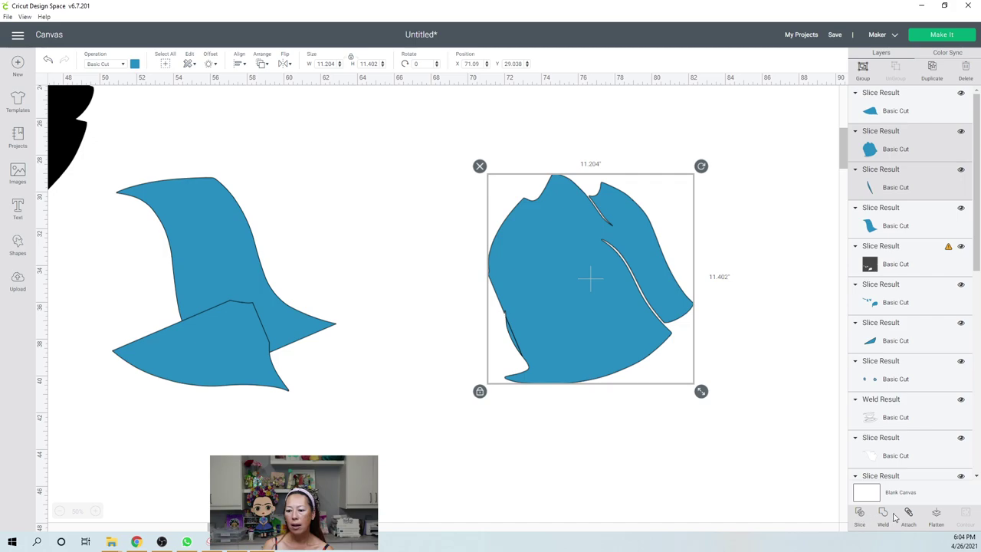
pyautogui.click(843, 501)
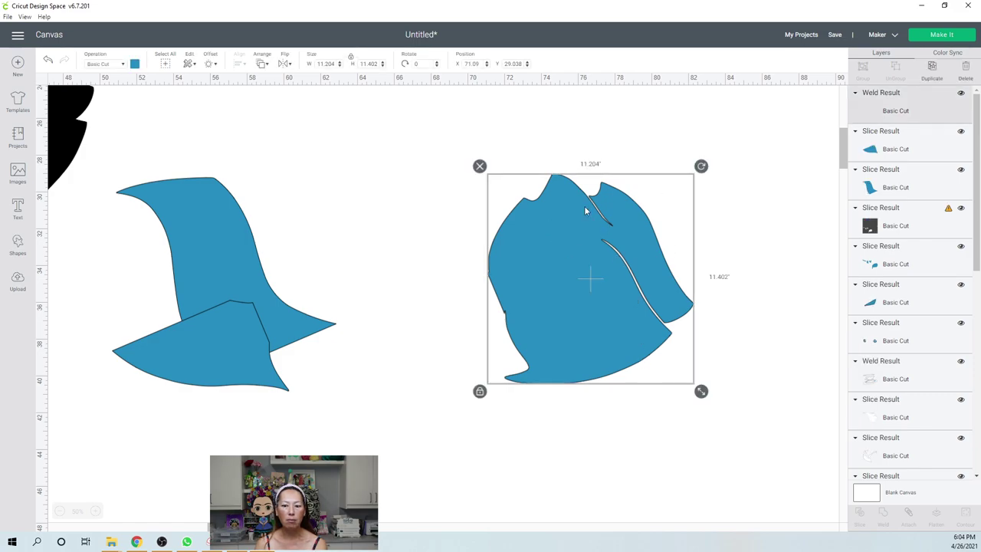
# Step: Move the pointed middle piece against the large blue dress piece and fit the tail piece onto its slanted edge
pyautogui.moveTo(225, 335); pyautogui.dragTo(455, 311)
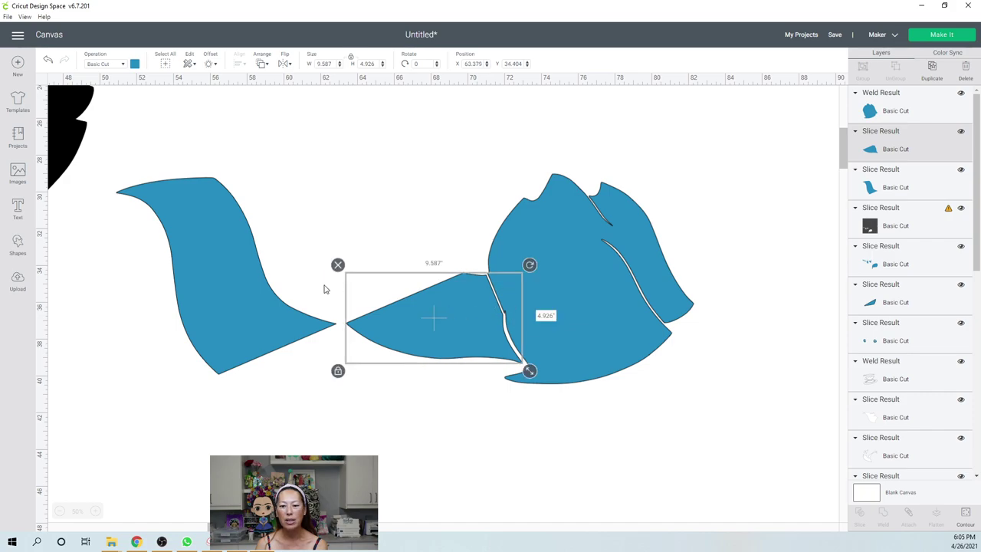
pyautogui.moveTo(279, 318); pyautogui.dragTo(406, 266)
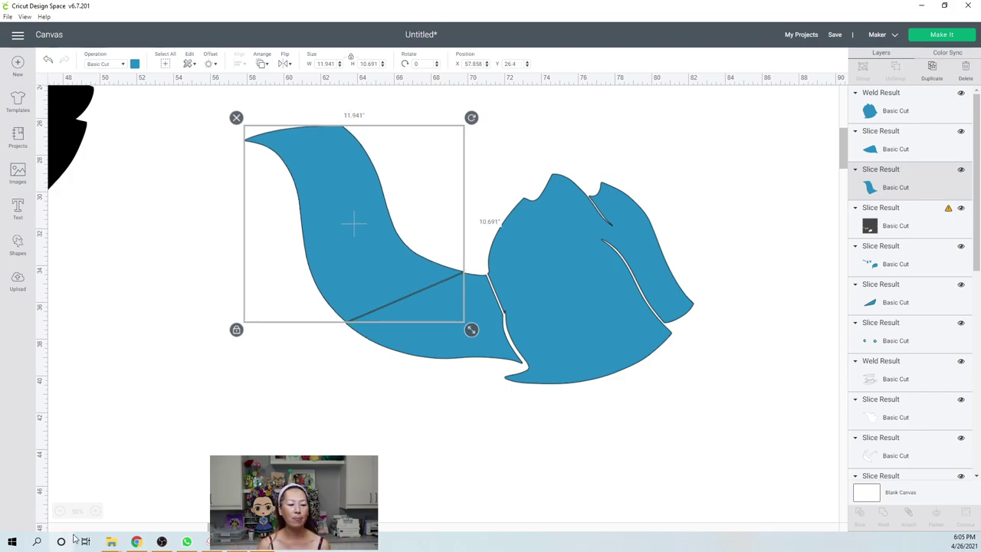
# Step: Move the navy accents out from the black silhouette to the empty area below the large blue dress piece
pyautogui.click(61, 514)
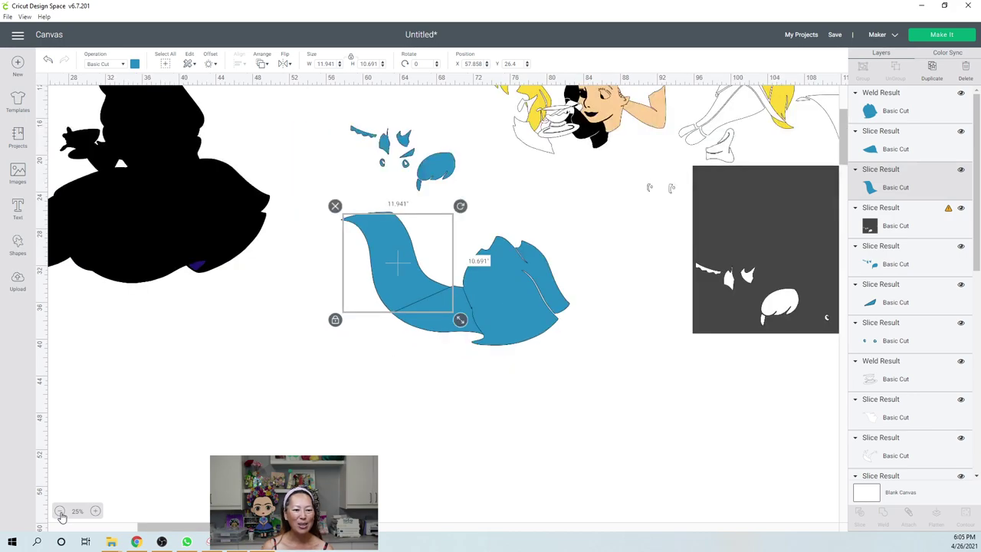
pyautogui.moveTo(167, 278); pyautogui.dragTo(269, 349)
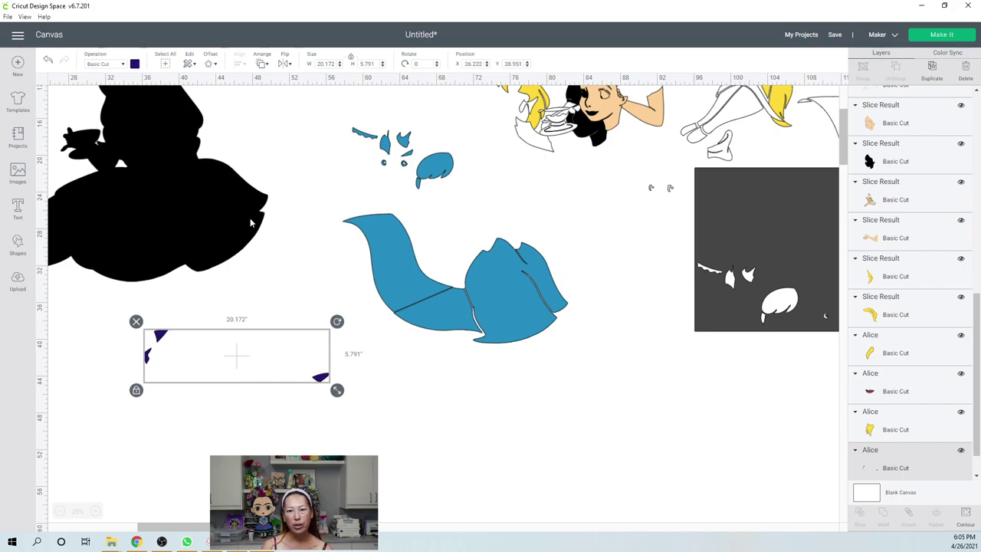
pyautogui.moveTo(323, 381); pyautogui.dragTo(719, 441)
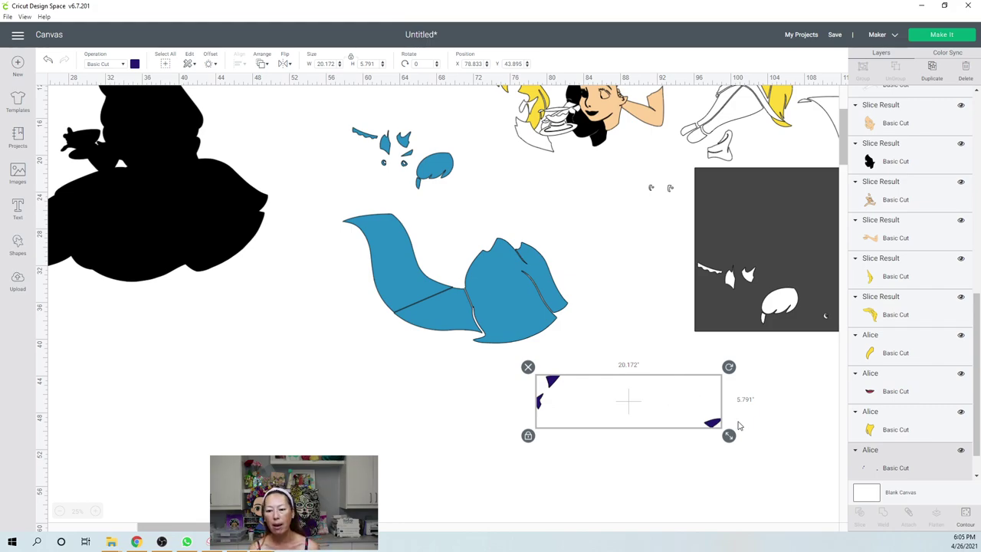
# Step: Position the navy accent set so that only its lone far accent overlaps the leftover dark square
pyautogui.moveTo(714, 427); pyautogui.dragTo(705, 321)
pyautogui.moveTo(755, 379); pyautogui.dragTo(681, 317)
pyautogui.click(607, 309)
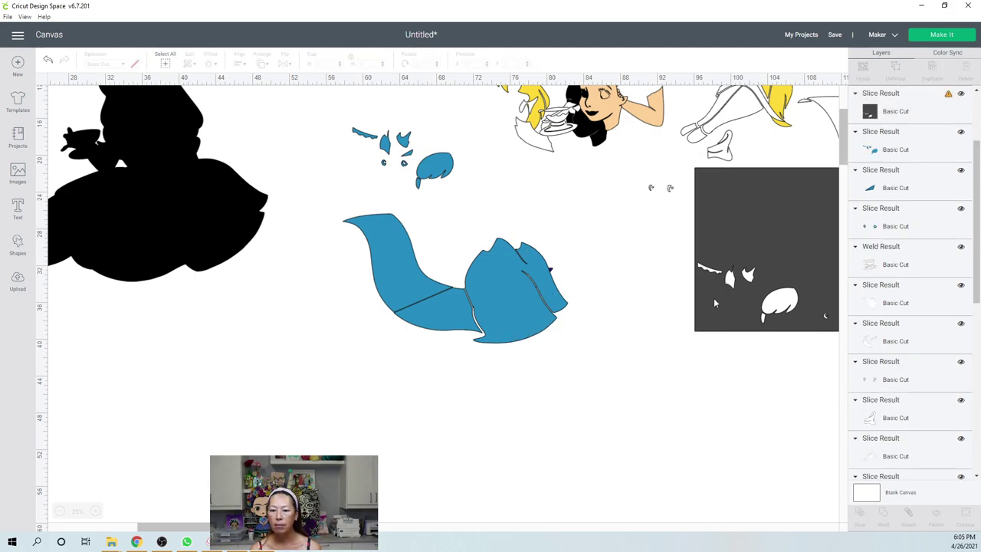
# Step: Slice the navy accents with the dark square to split off the lone accent, and pull the square away
pyautogui.moveTo(717, 345); pyautogui.dragTo(648, 396)
pyautogui.moveTo(748, 238); pyautogui.dragTo(697, 252)
pyautogui.click(662, 406)
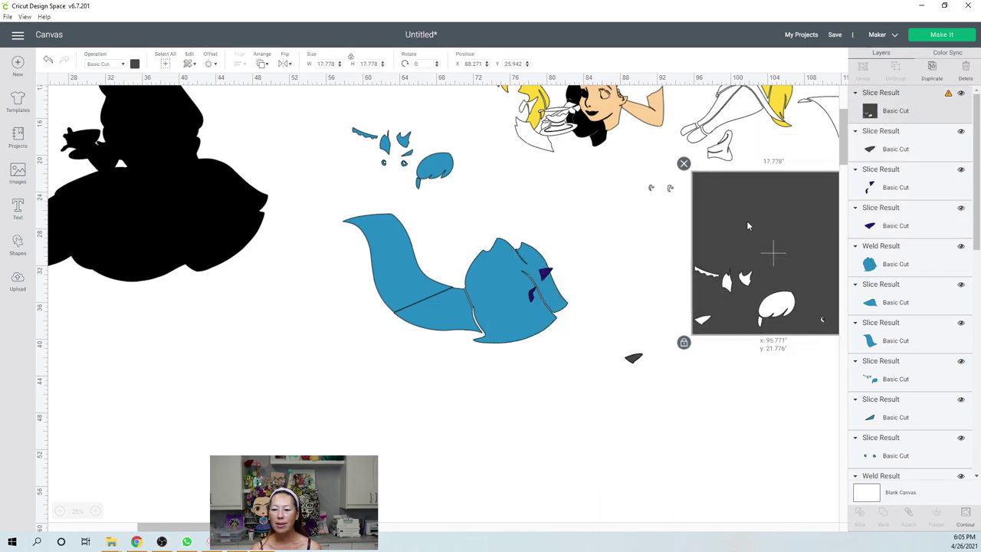
# Step: Move the paired navy accents off the dress, delete the dark sliced copy, and place the lone accent beside the pair
pyautogui.click(546, 274)
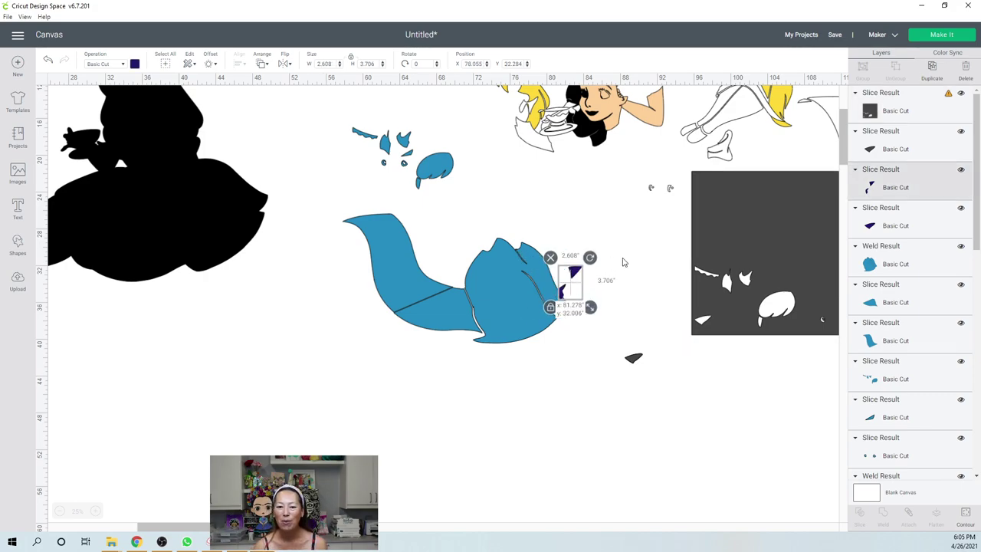
pyautogui.moveTo(546, 275); pyautogui.dragTo(648, 270)
pyautogui.moveTo(633, 358); pyautogui.dragTo(731, 455)
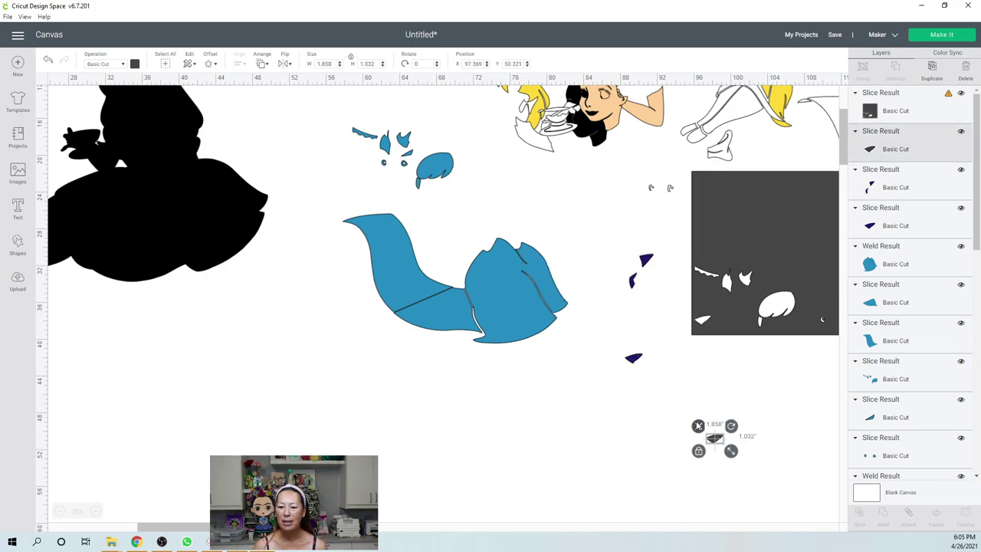
pyautogui.press('Delete')
pyautogui.moveTo(630, 360); pyautogui.dragTo(638, 265)
# Step: Move the black Alice silhouette to about X 7.5, Y 8.1 on the canvas
pyautogui.moveTo(190, 529); pyautogui.dragTo(71, 526)
pyautogui.scroll(5, 250, 344)
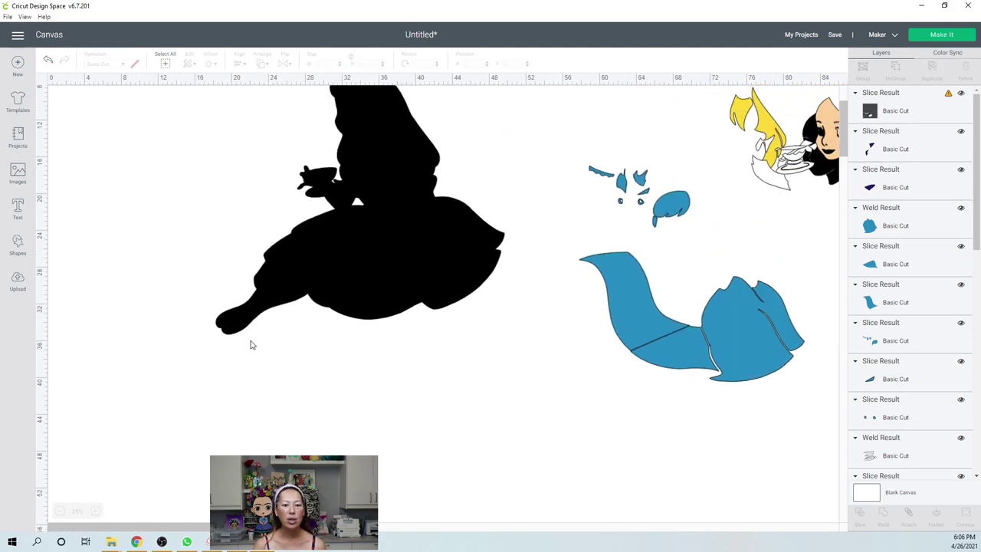
pyautogui.moveTo(360, 300); pyautogui.dragTo(255, 327)
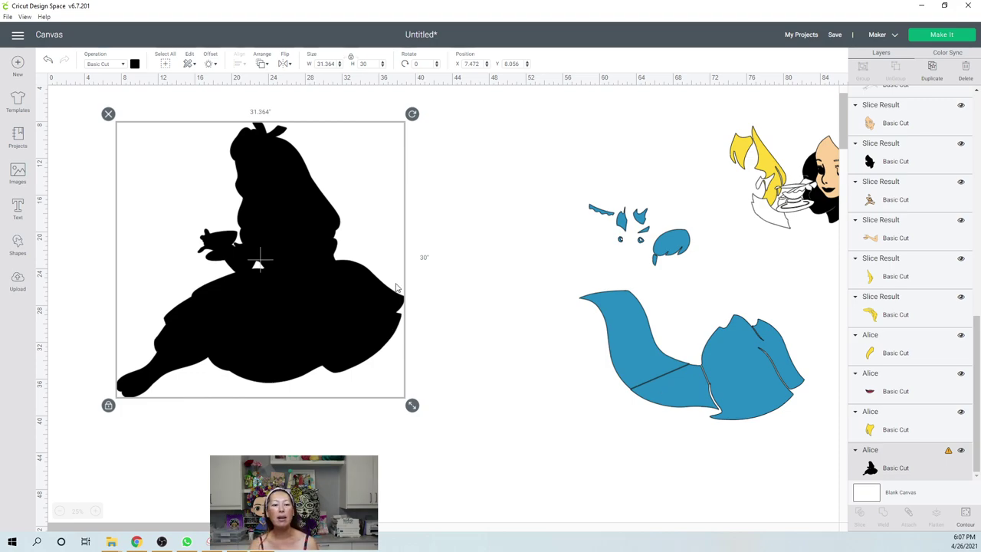
# Step: Add a square shape and set its size to 11 by 11 inches
pyautogui.click(18, 245)
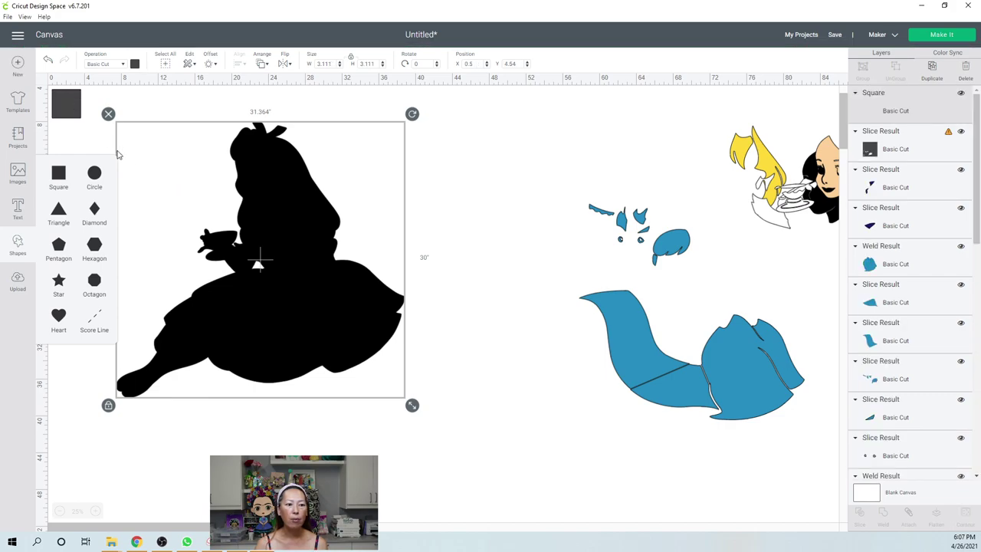
pyautogui.click(168, 175)
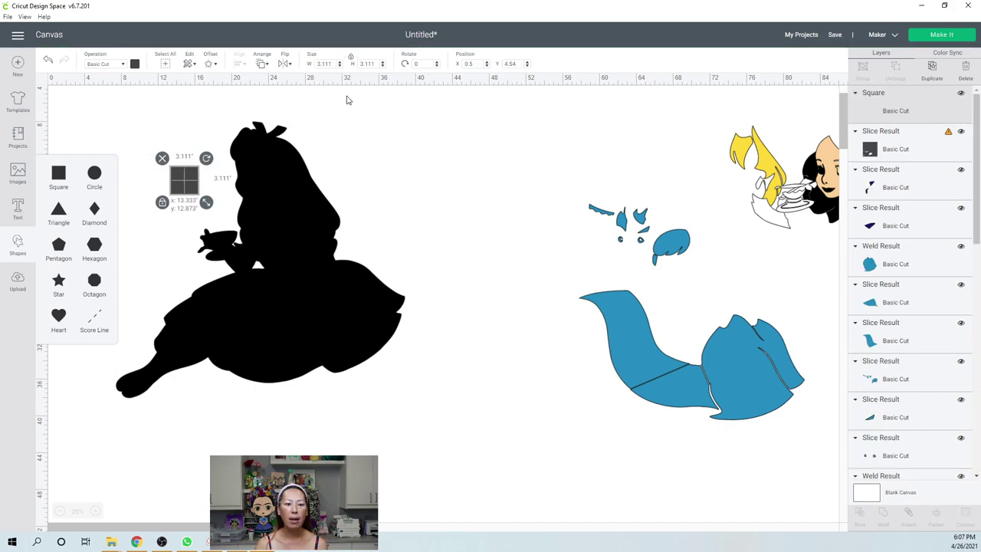
pyautogui.click(333, 64)
pyautogui.write('1')
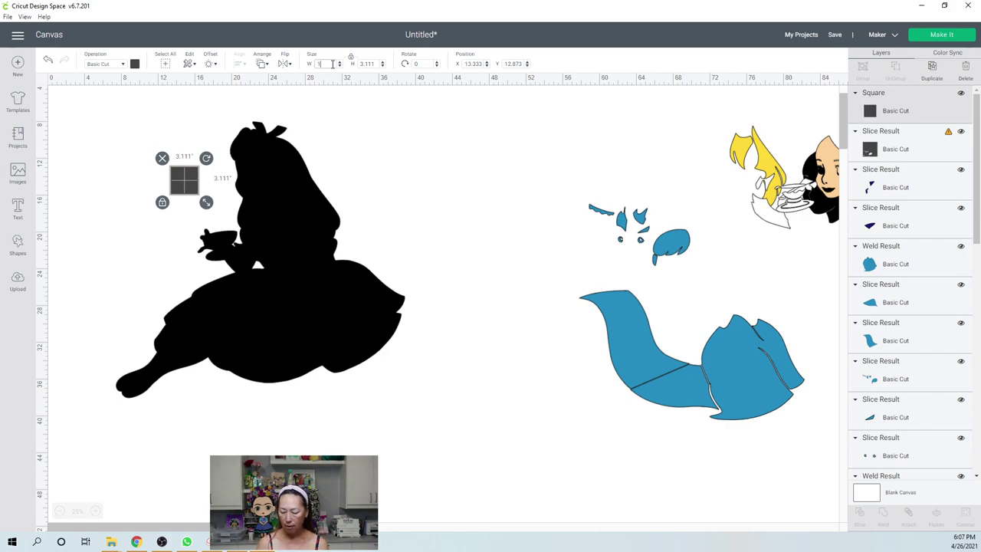
pyautogui.write('1')
pyautogui.press('Tab')
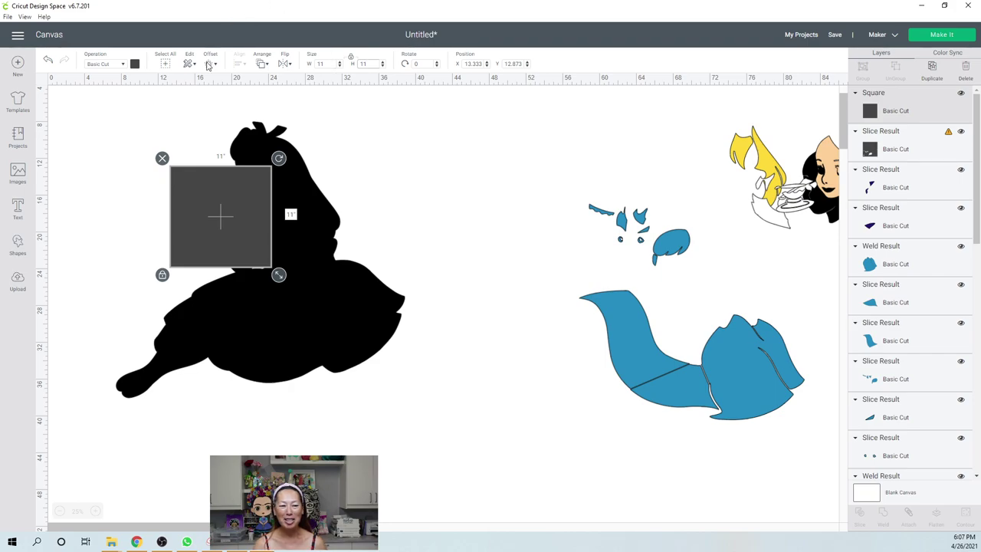
# Step: Place the 11-inch square over the upper corner of the silhouette's area at X 6, Y 7
pyautogui.moveTo(215, 214); pyautogui.dragTo(150, 160)
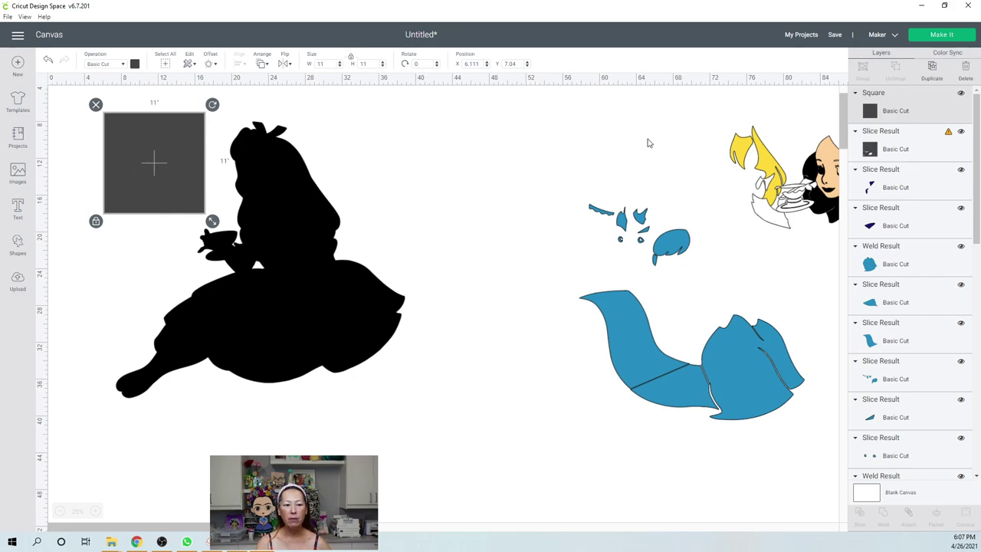
pyautogui.doubleClick(479, 64)
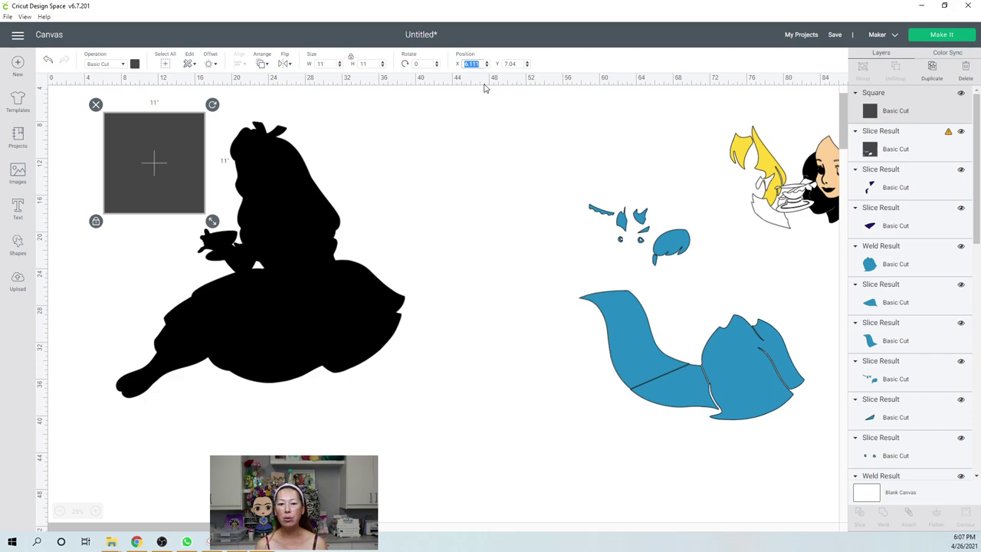
pyautogui.write('6')
pyautogui.press('Tab')
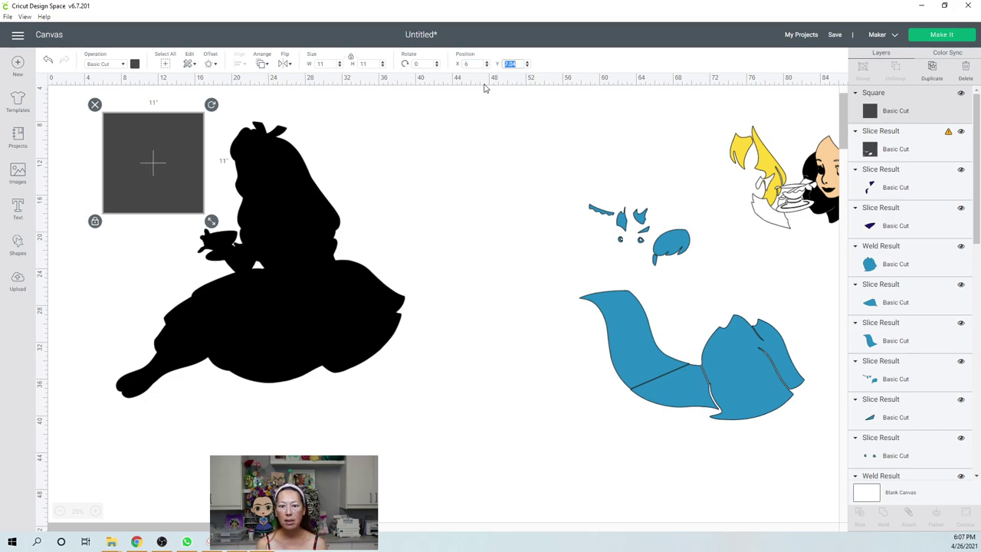
pyautogui.write('7')
pyautogui.press('Return')
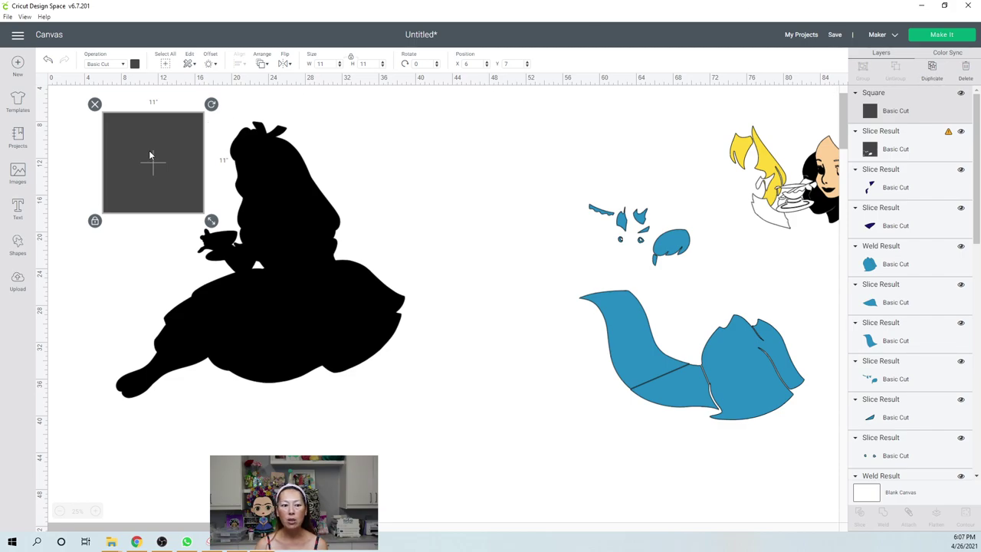
# Step: Duplicate the square and place the copy flush beside the first at X 17, Y 7
pyautogui.hotkey('ctrl', 'd')
pyautogui.moveTo(150, 156); pyautogui.dragTo(225, 161)
pyautogui.moveTo(260, 156); pyautogui.dragTo(249, 148)
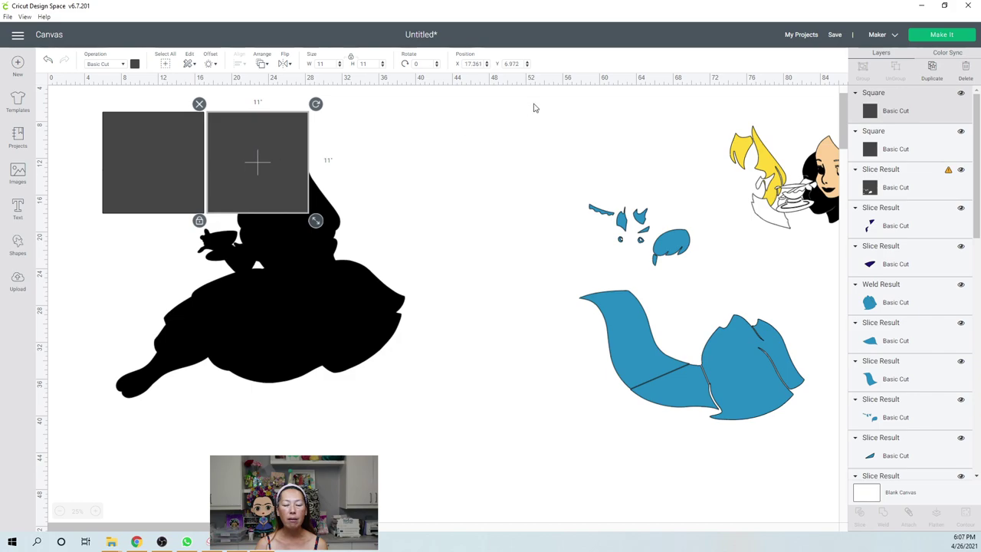
pyautogui.click(481, 64)
pyautogui.write('17')
pyautogui.press('Tab')
pyautogui.write('7')
pyautogui.press('Return')
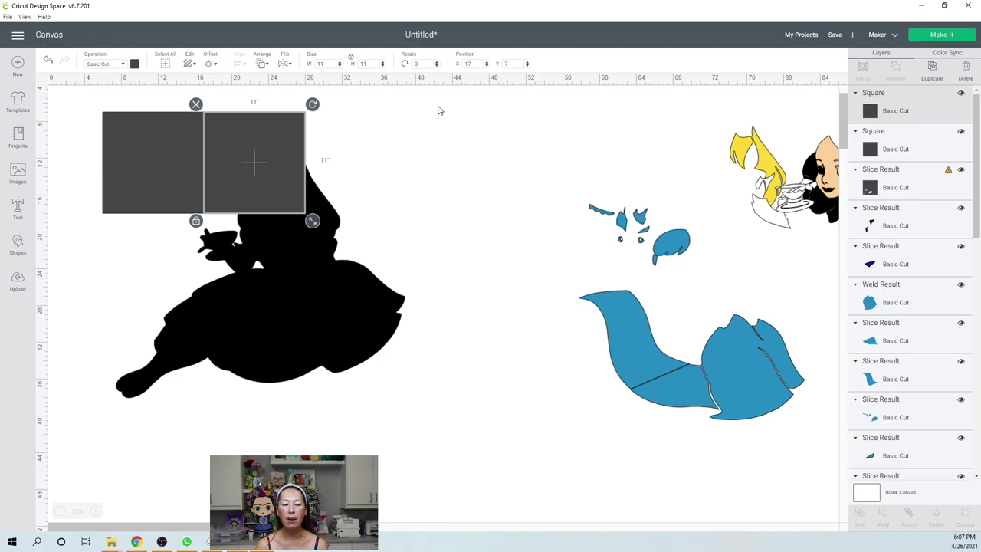
# Step: Duplicate the second square and place the copy at X 28, Y 7 to complete a row of three
pyautogui.click(143, 158)
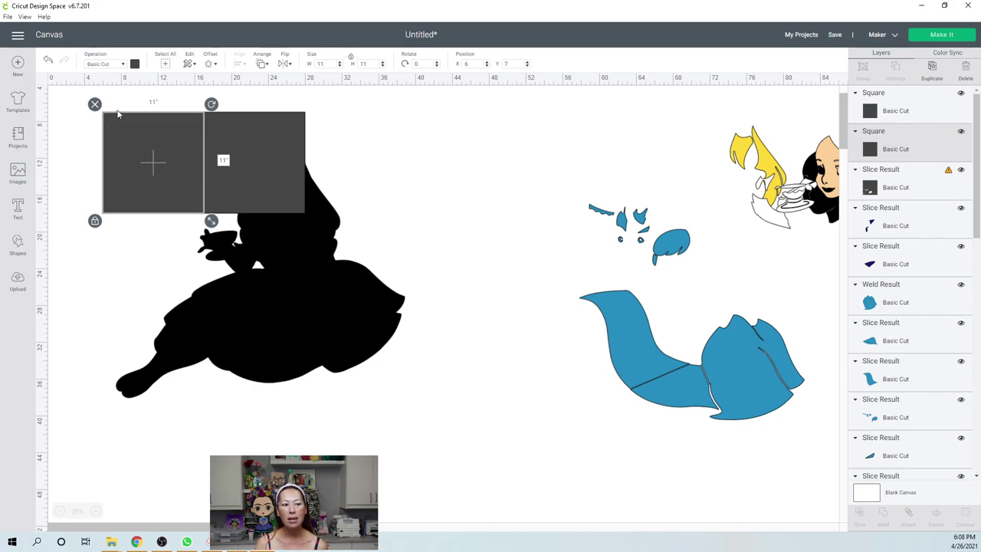
pyautogui.click(234, 125)
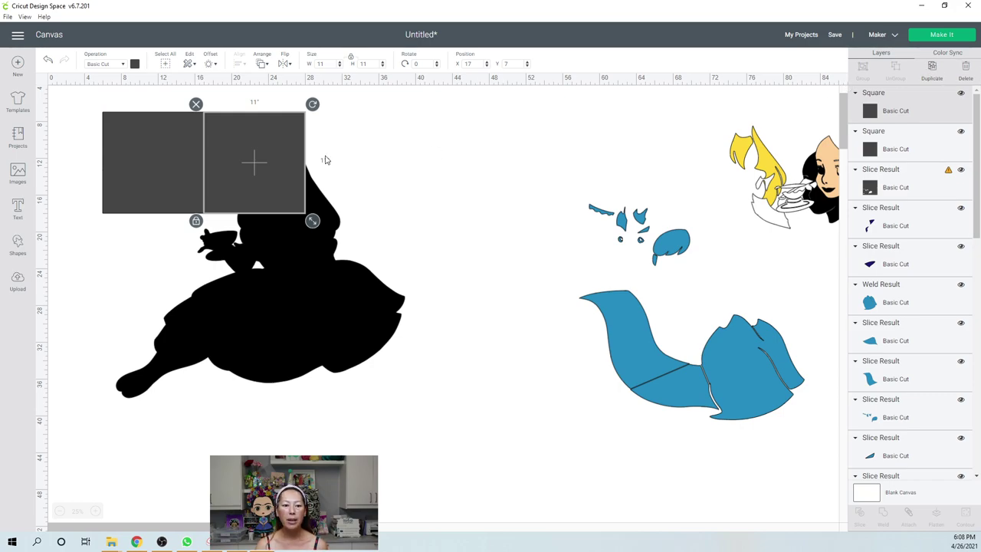
pyautogui.hotkey('ctrl', 'd')
pyautogui.moveTo(357, 167); pyautogui.dragTo(394, 175)
pyautogui.click(475, 64)
pyautogui.write('28')
pyautogui.press('Tab')
pyautogui.write('7')
pyautogui.press('Return')
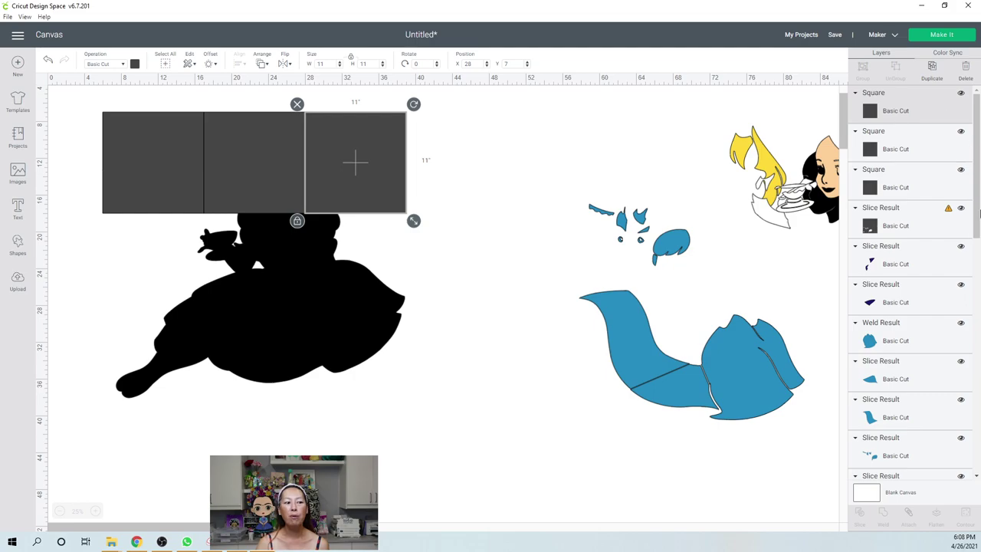
# Step: Delete the leftover dark square that has accent-shaped holes from the earlier slices
pyautogui.click(872, 222)
pyautogui.press('Delete')
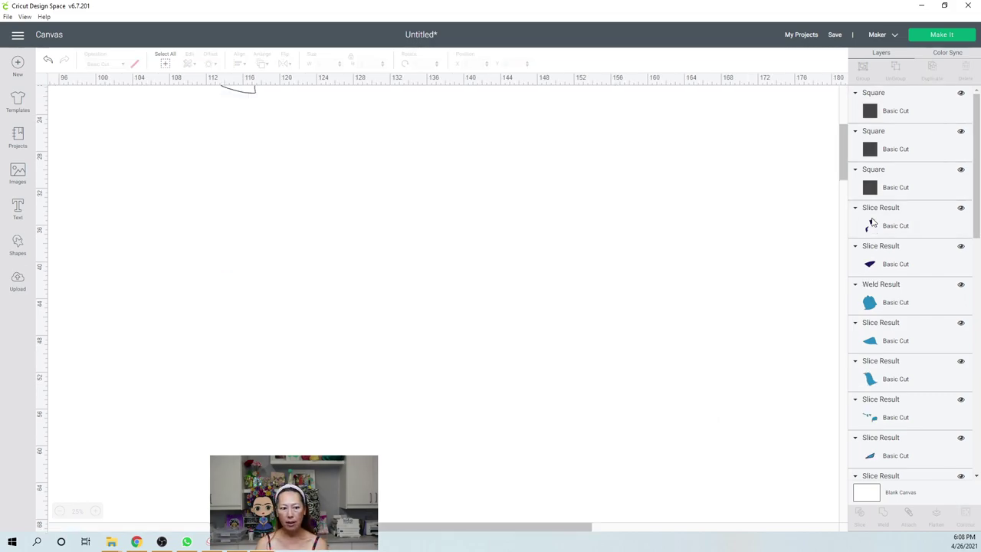
# Step: Duplicate the row of three squares and place the copied row directly beneath at X 6, Y 18
pyautogui.click(910, 123)
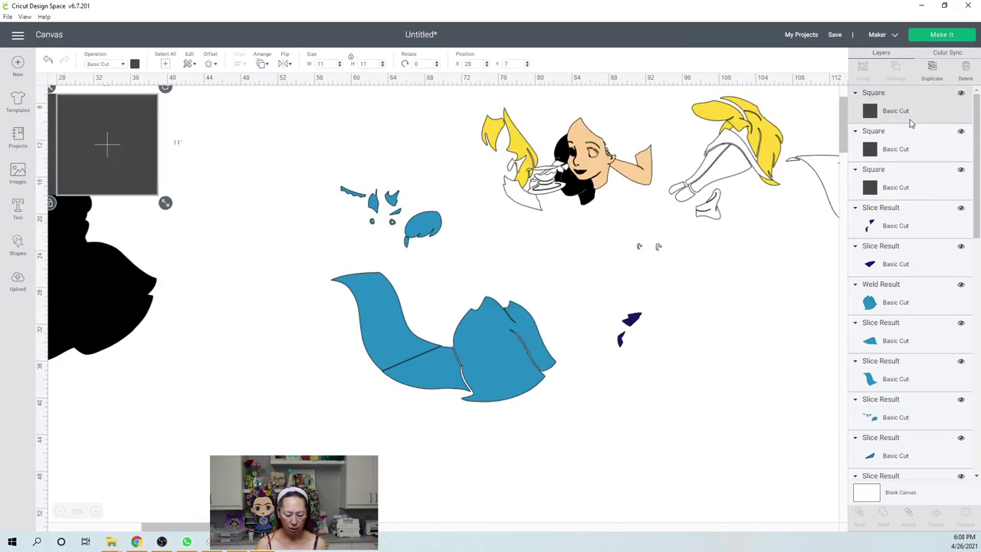
pyautogui.keyDown('shift'); pyautogui.click(906, 149); pyautogui.keyUp('shift')
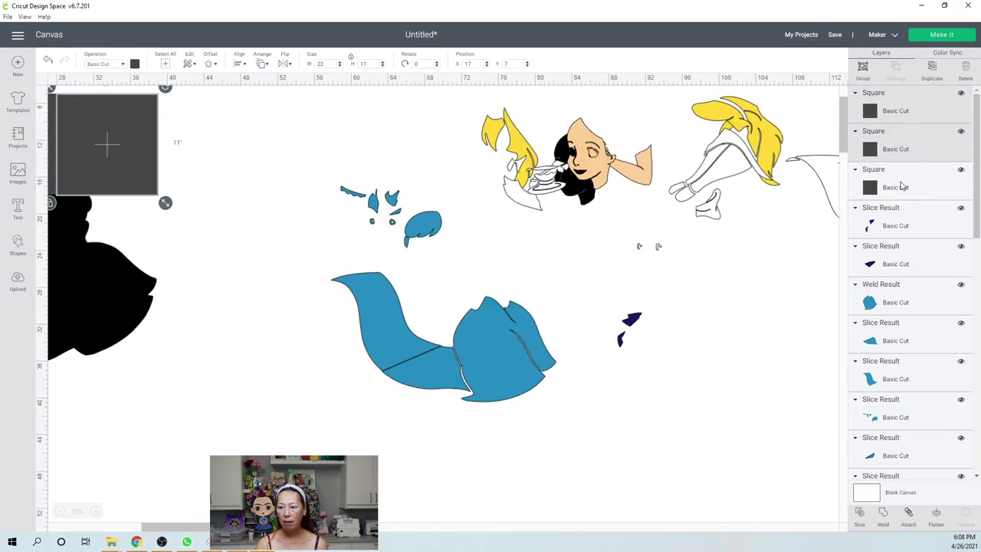
pyautogui.keyDown('shift'); pyautogui.click(902, 187); pyautogui.keyUp('shift')
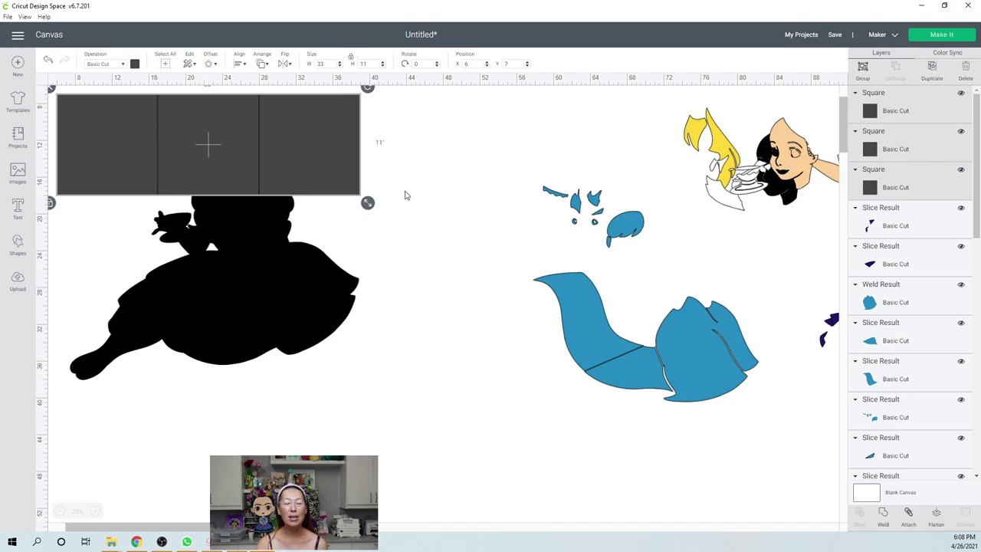
pyautogui.hotkey('ctrl', 'd')
pyautogui.moveTo(318, 147); pyautogui.dragTo(316, 228)
pyautogui.click(478, 65)
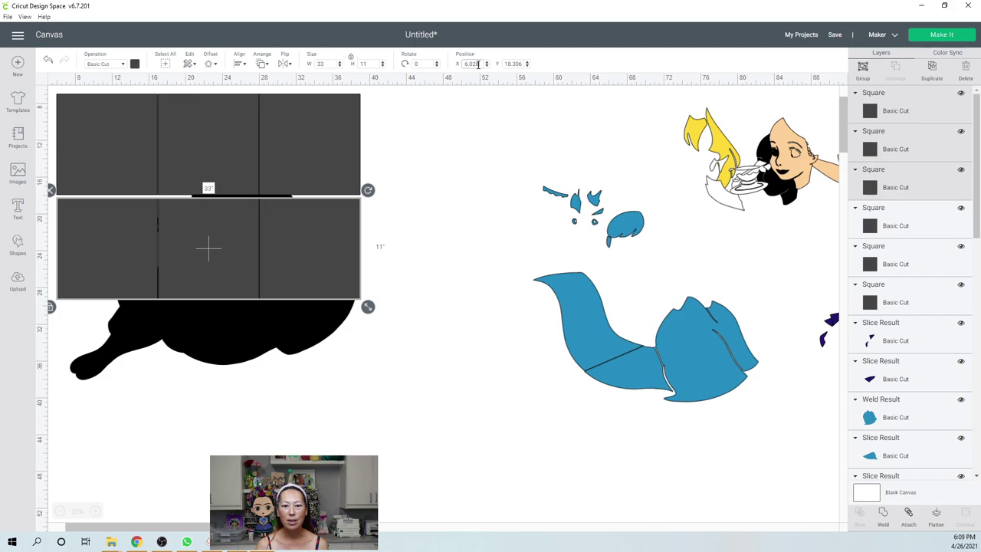
pyautogui.write('6')
pyautogui.press('Tab')
pyautogui.write('18')
pyautogui.press('Return')
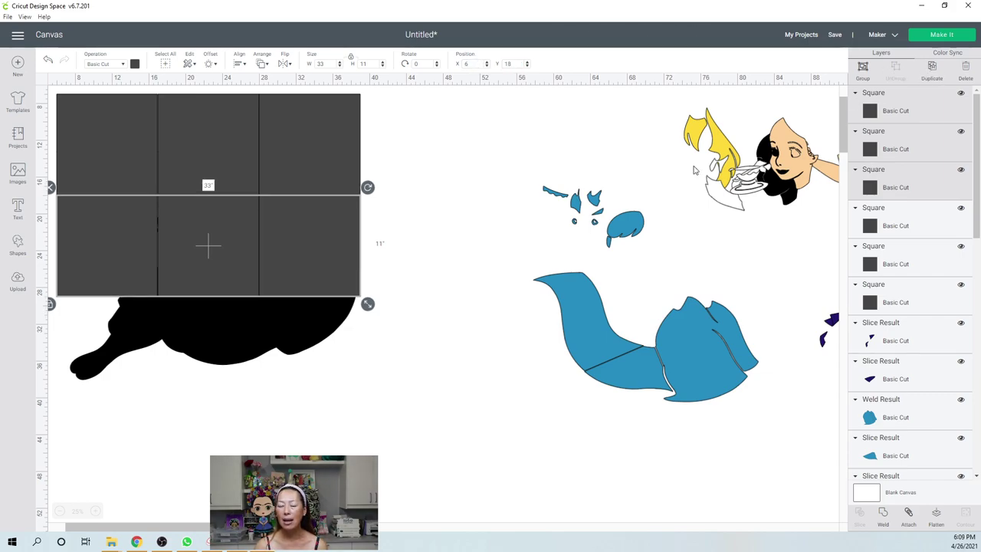
# Step: Duplicate the second row of squares and place the third row at X 6, Y 29, covering the silhouette
pyautogui.hotkey('ctrl', 'd')
pyautogui.moveTo(289, 253); pyautogui.dragTo(288, 350)
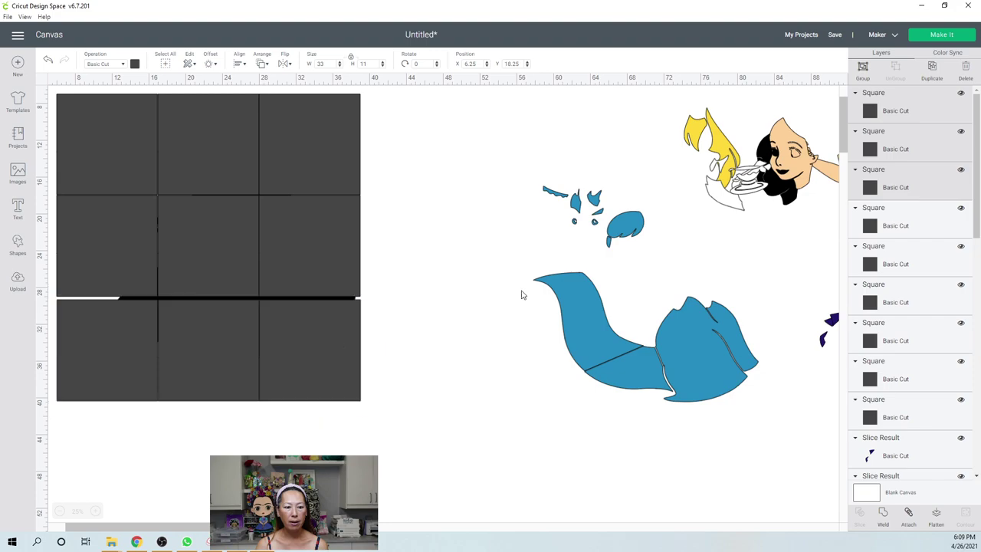
pyautogui.click(471, 64)
pyautogui.write('6')
pyautogui.press('Tab')
pyautogui.write('29')
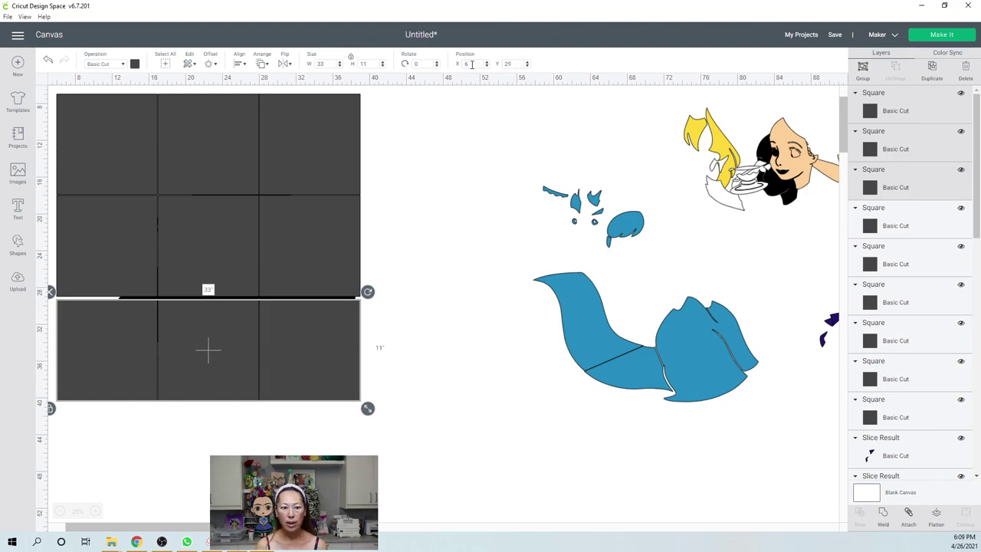
pyautogui.press('Return')
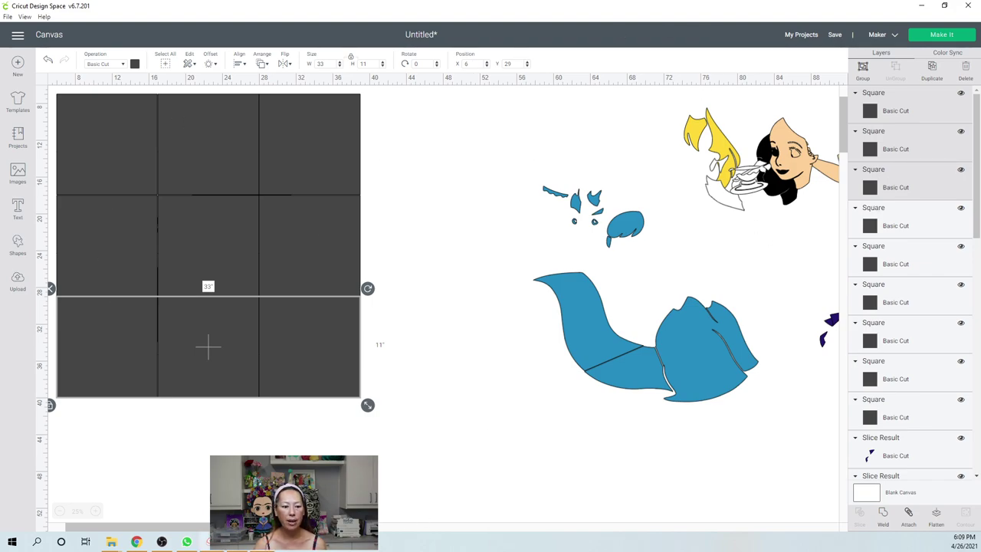
# Step: Bring the oversized black Alice silhouette in front of the nine-square grid
pyautogui.click(206, 529)
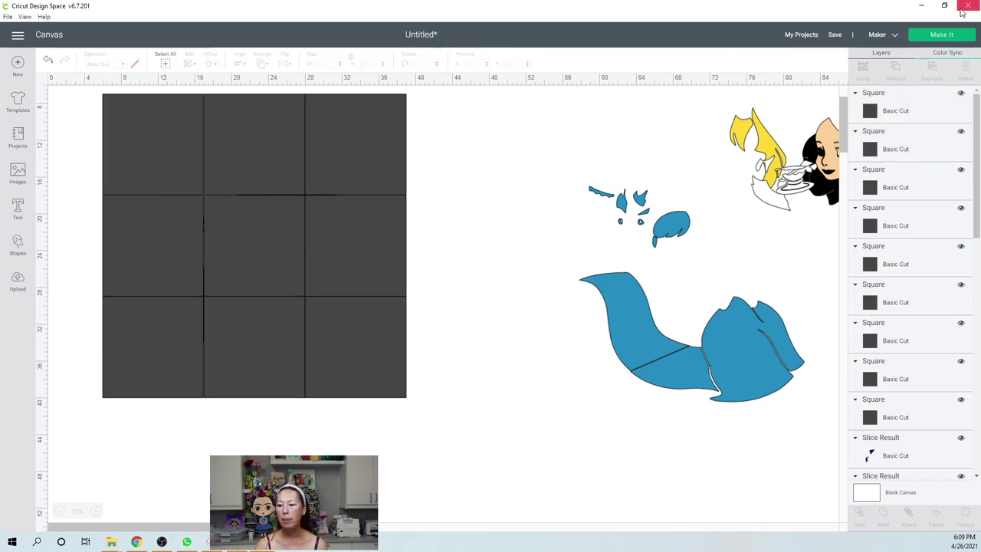
pyautogui.moveTo(978, 125); pyautogui.dragTo(978, 452)
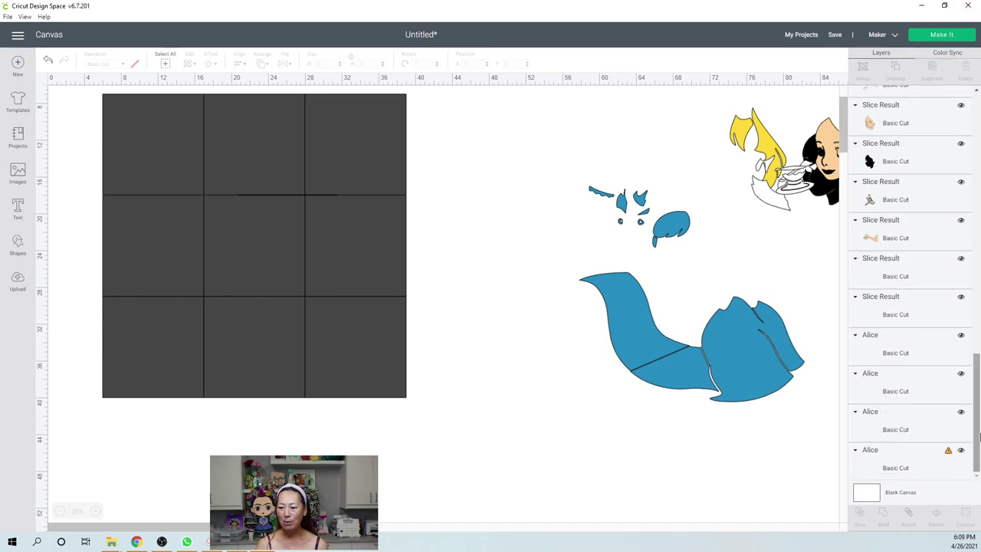
pyautogui.click(890, 466)
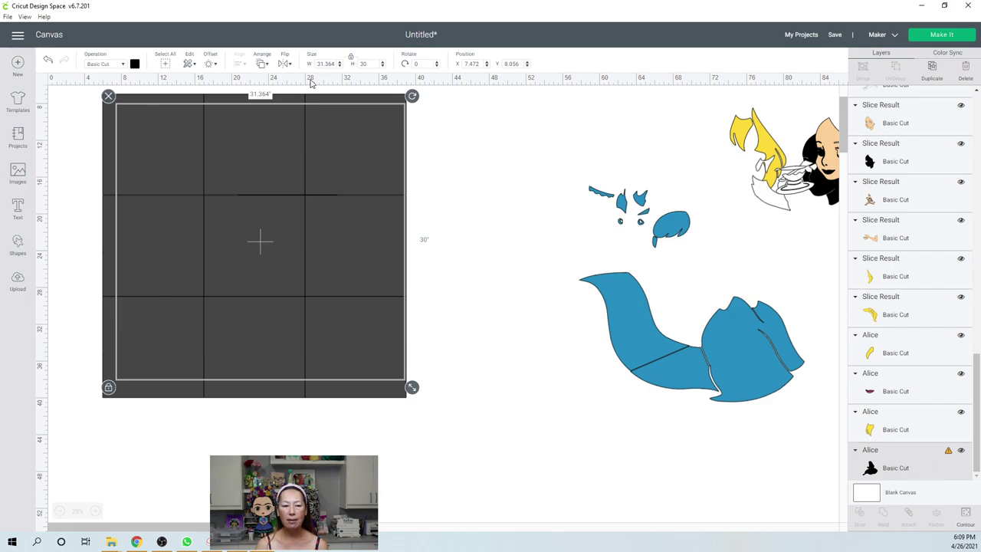
pyautogui.click(260, 64)
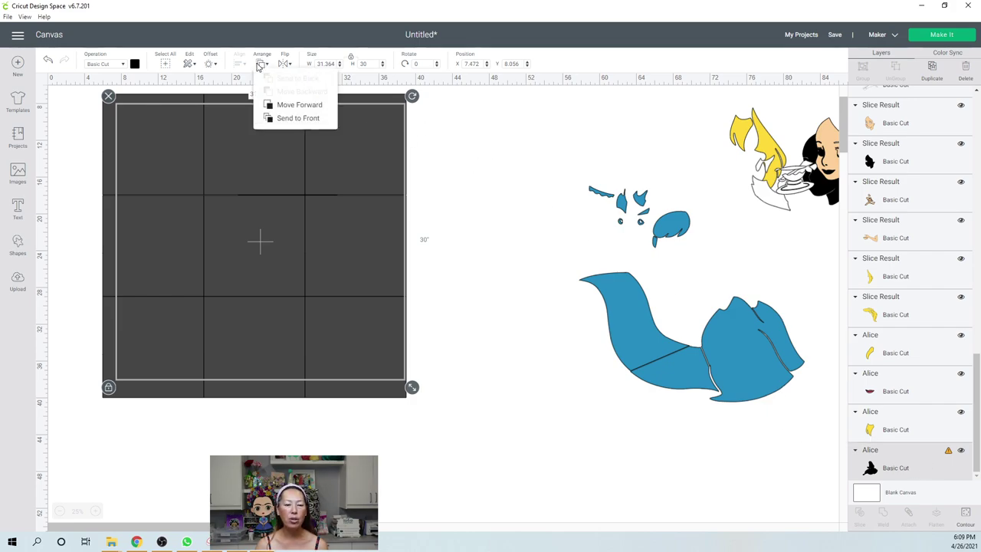
pyautogui.click(280, 119)
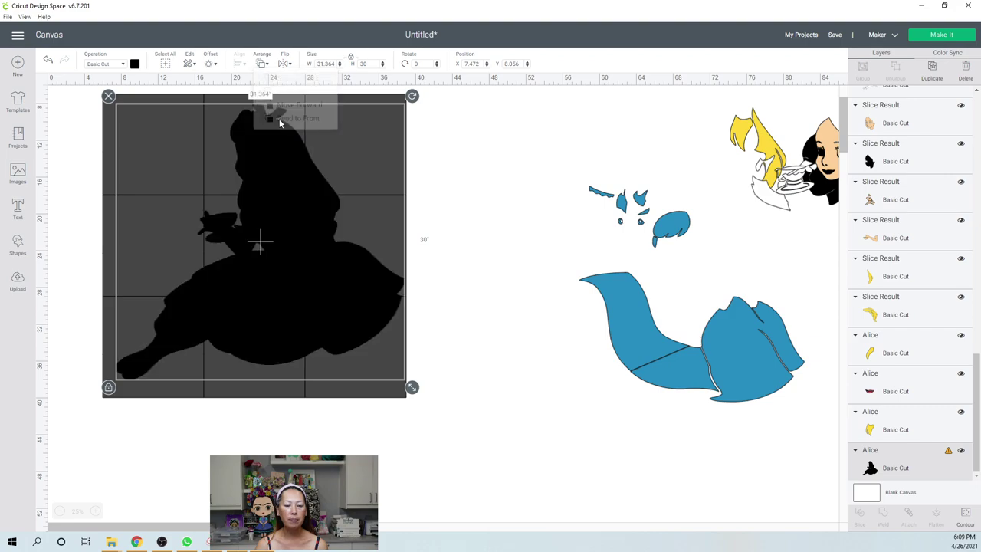
pyautogui.click(503, 273)
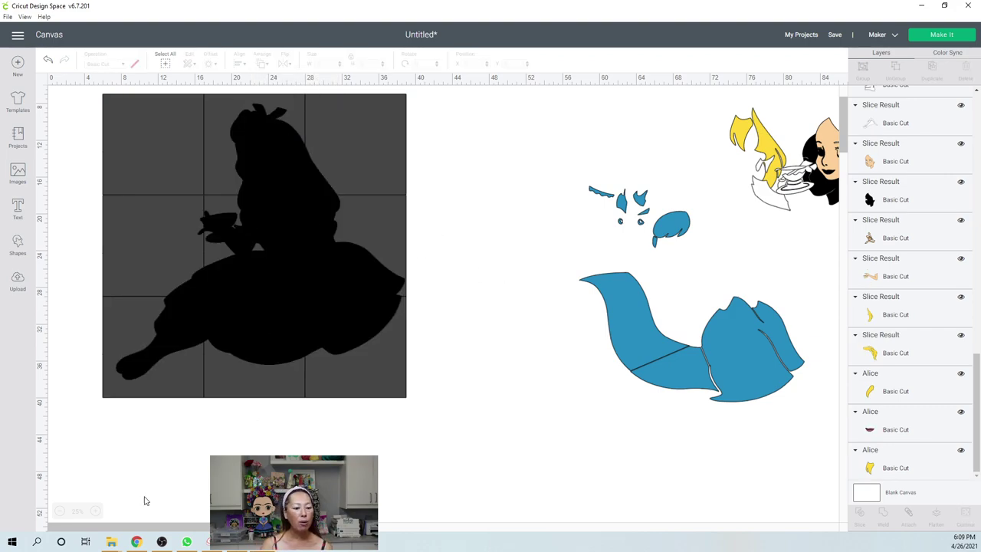
# Step: Try the silhouette flush with the grid's left edge, at about X 6, Y 7.8
pyautogui.click(95, 511)
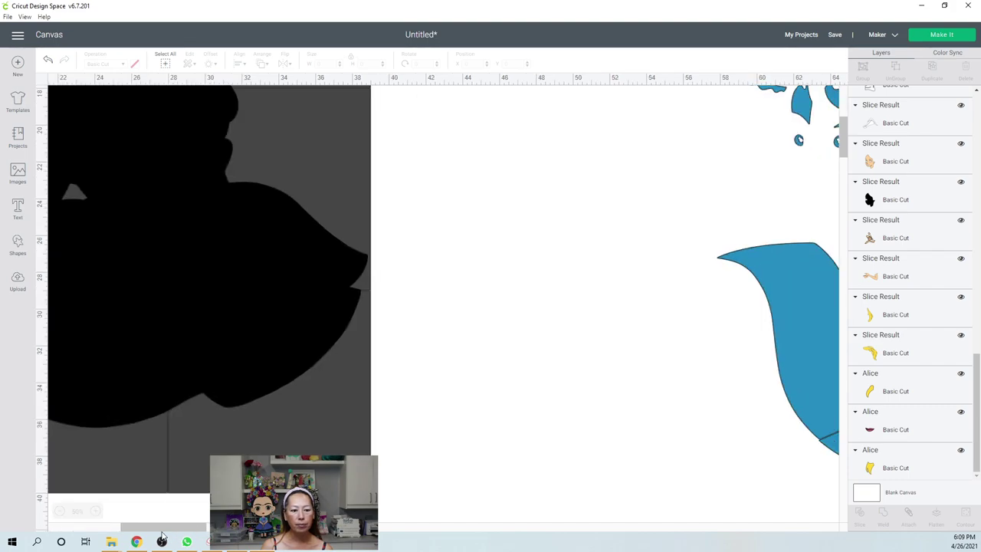
pyautogui.moveTo(135, 532); pyautogui.dragTo(46, 534)
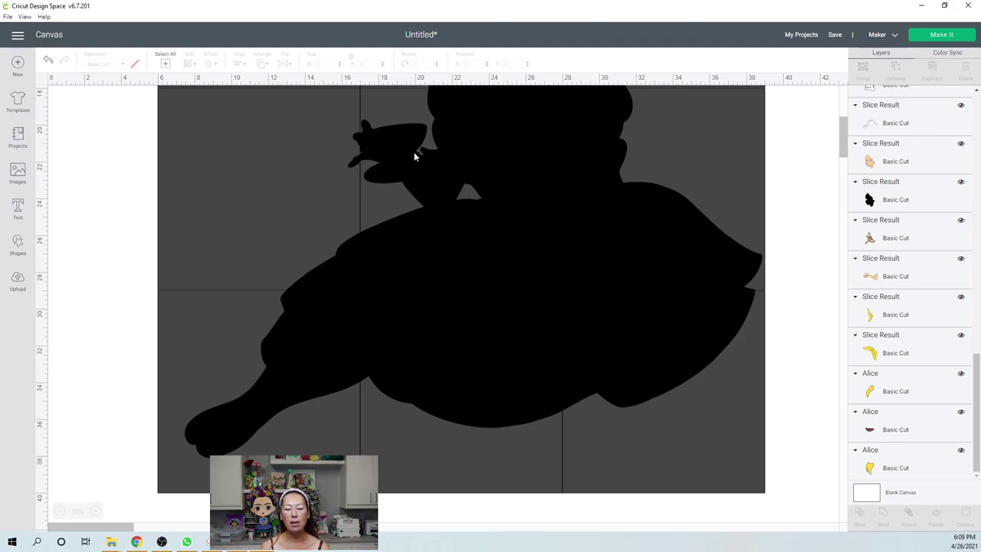
pyautogui.moveTo(504, 185); pyautogui.dragTo(526, 164)
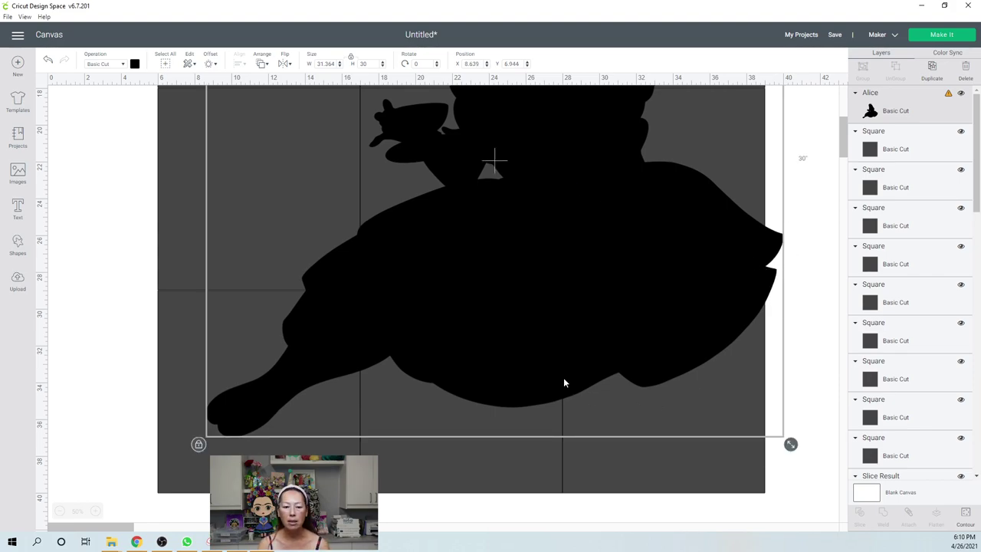
pyautogui.moveTo(568, 241); pyautogui.dragTo(519, 252)
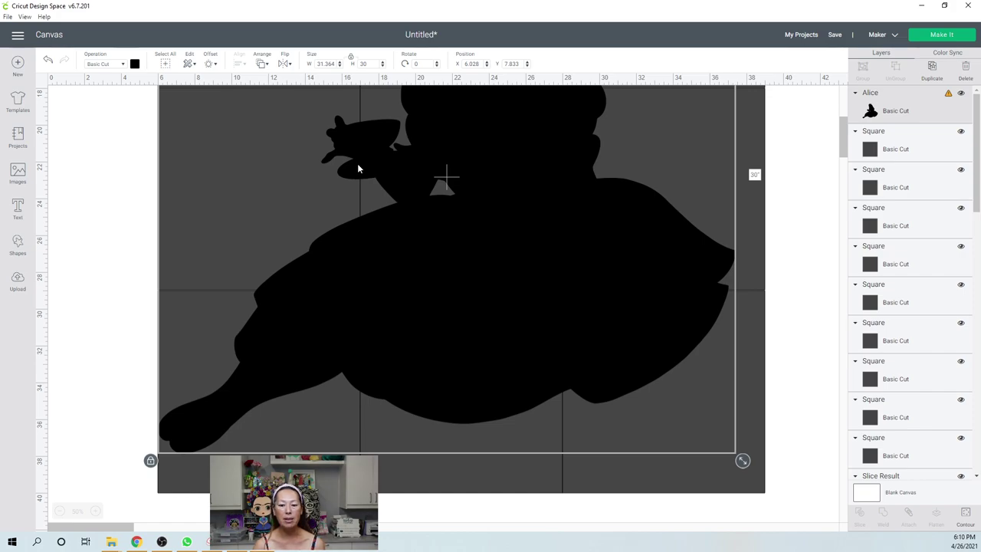
pyautogui.scroll(5, 358, 169)
pyautogui.scroll(3, 359, 177)
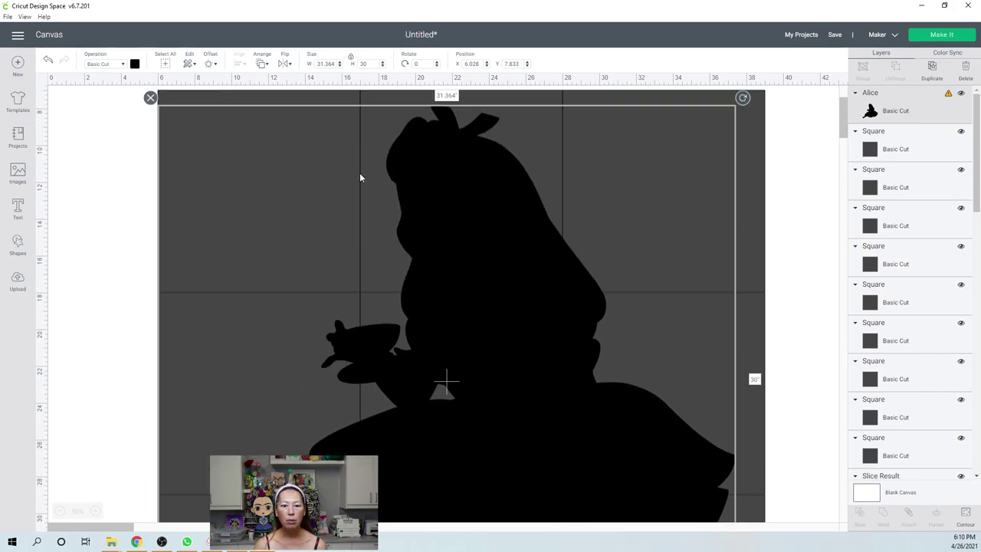
pyautogui.scroll(1, 360, 177)
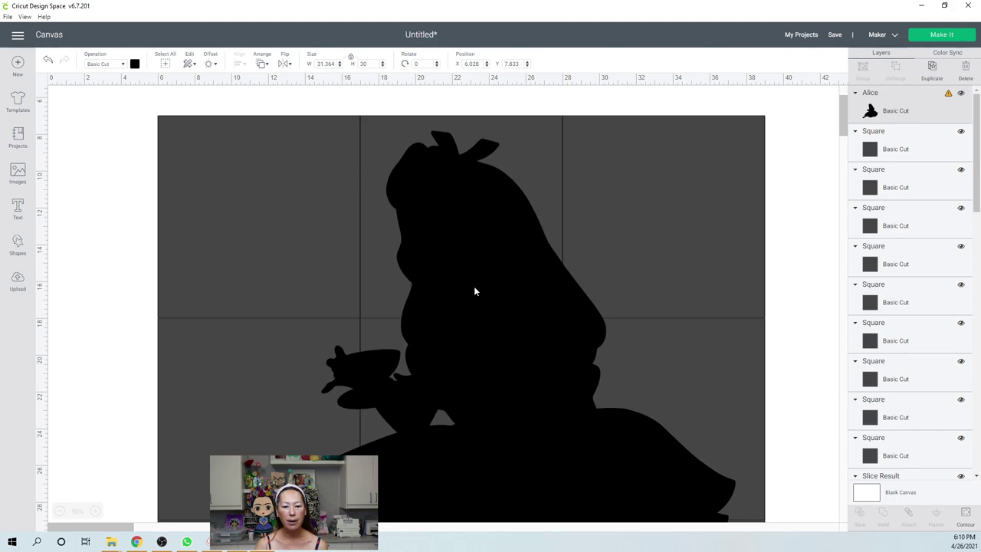
pyautogui.click(500, 272)
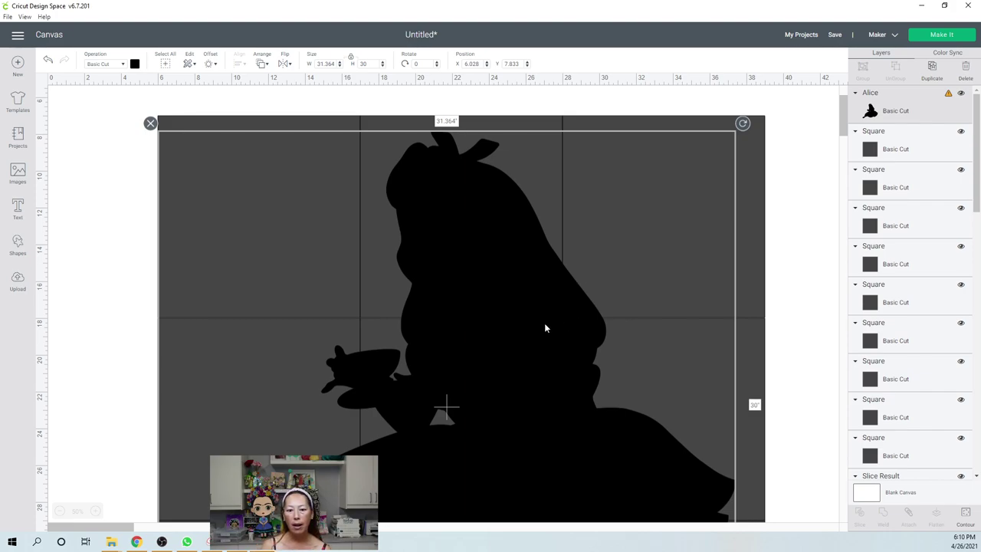
# Step: Shift the silhouette to the right over the grid, to about X 9, and check its overlap with the squares
pyautogui.moveTo(544, 328); pyautogui.dragTo(601, 328)
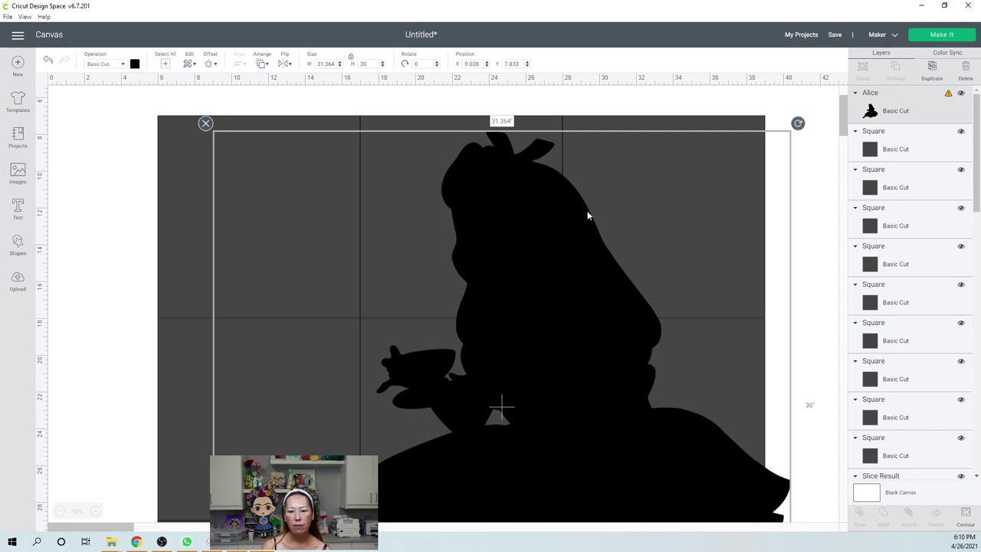
pyautogui.scroll(-2, 458, 330)
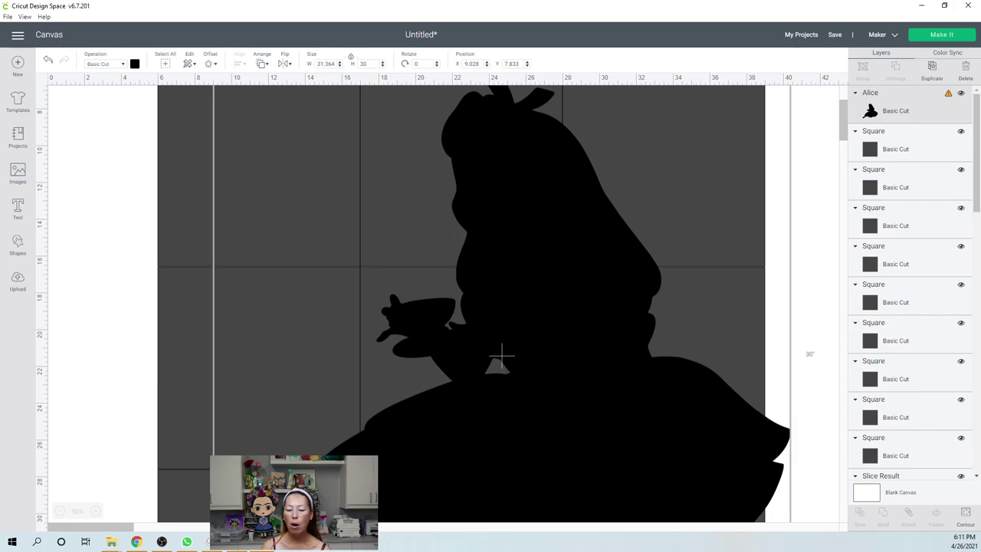
pyautogui.scroll(-2, 539, 383)
pyautogui.scroll(-3, 538, 383)
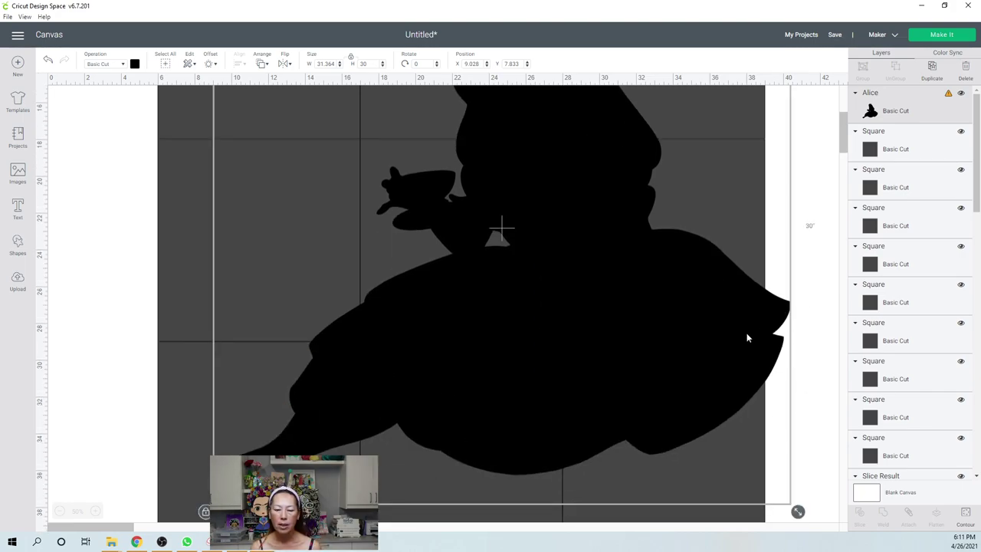
pyautogui.scroll(5, 746, 333)
pyautogui.scroll(1, 746, 341)
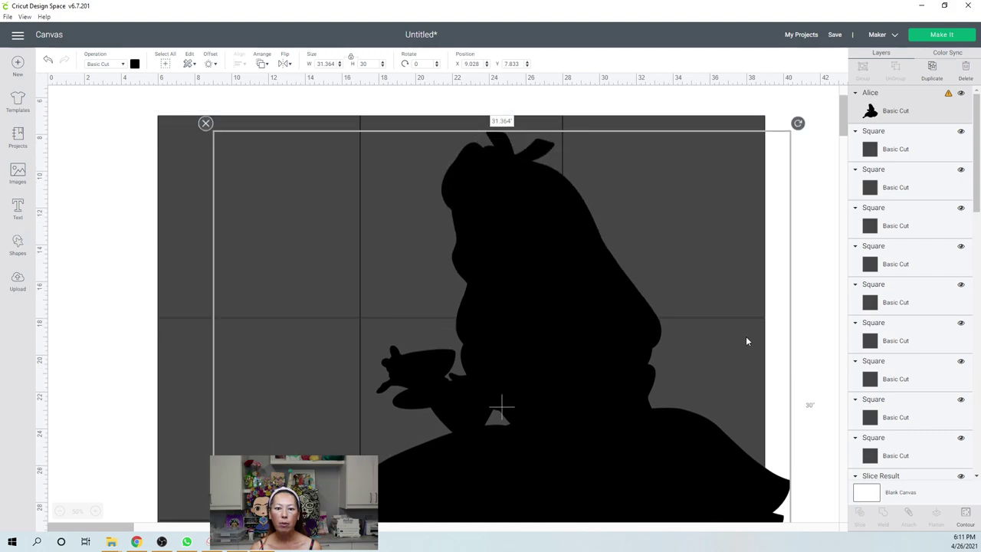
# Step: Raise the silhouette to about Y 7.1, just inside the top edge of the grid
pyautogui.click(608, 369)
pyautogui.moveTo(608, 366); pyautogui.dragTo(609, 357)
pyautogui.scroll(-3, 613, 364)
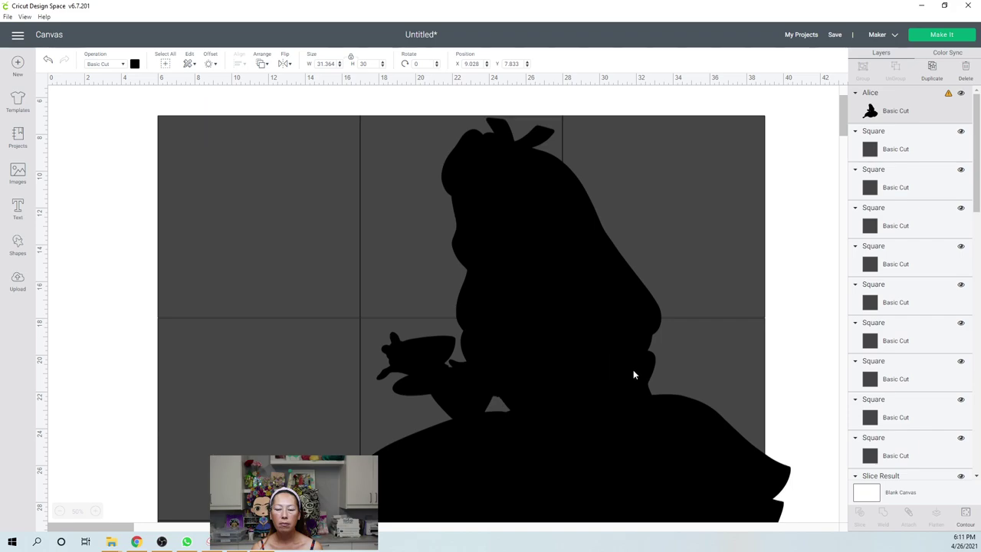
pyautogui.scroll(-1, 647, 401)
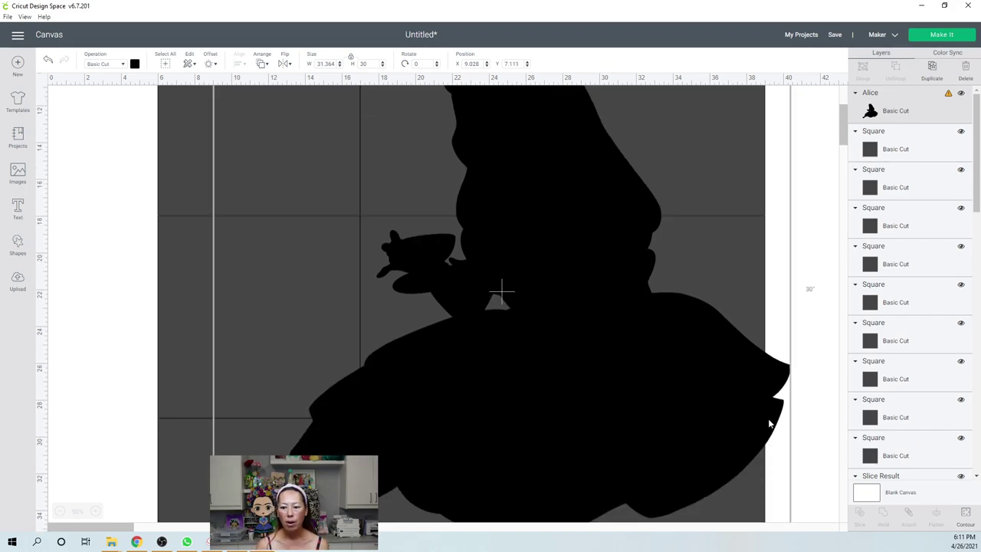
pyautogui.scroll(-3, 714, 377)
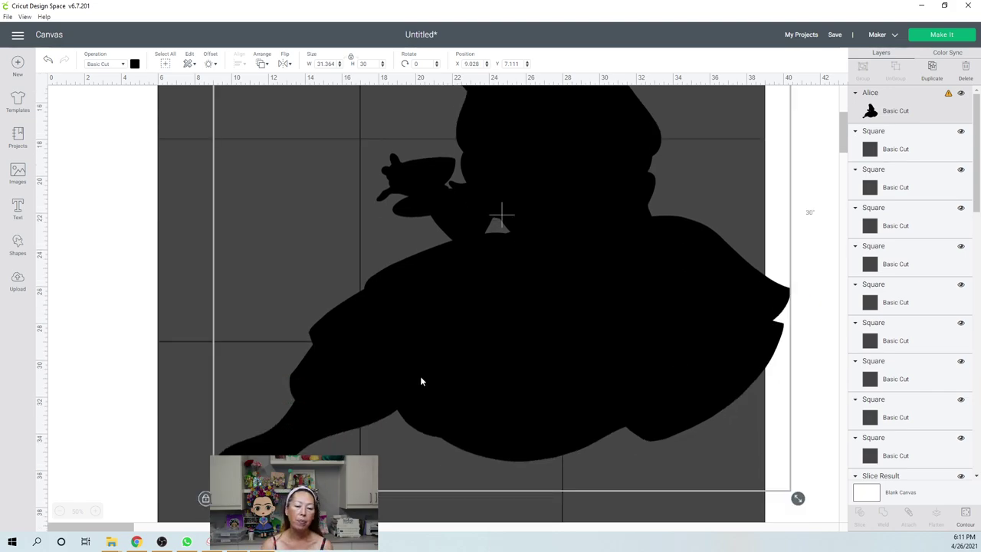
pyautogui.click(59, 511)
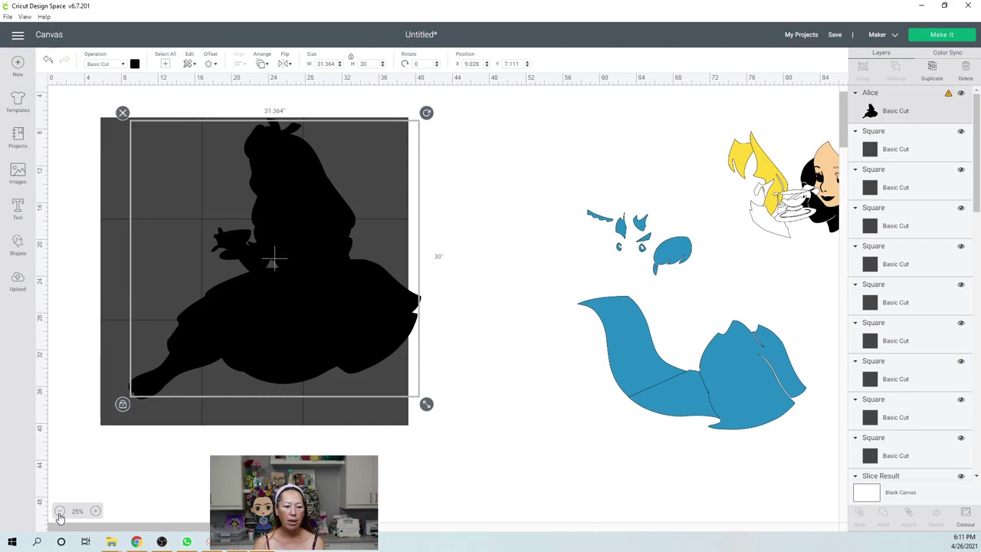
# Step: Offset the bottom row of three squares to X 8 so it spans the silhouette's foot and skirt
pyautogui.click(108, 483)
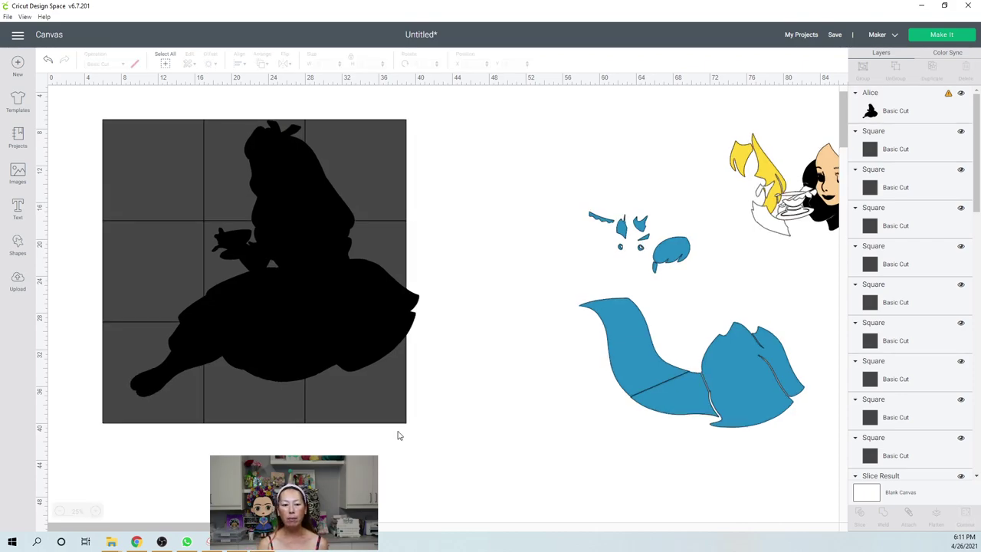
pyautogui.moveTo(421, 444); pyautogui.dragTo(194, 411)
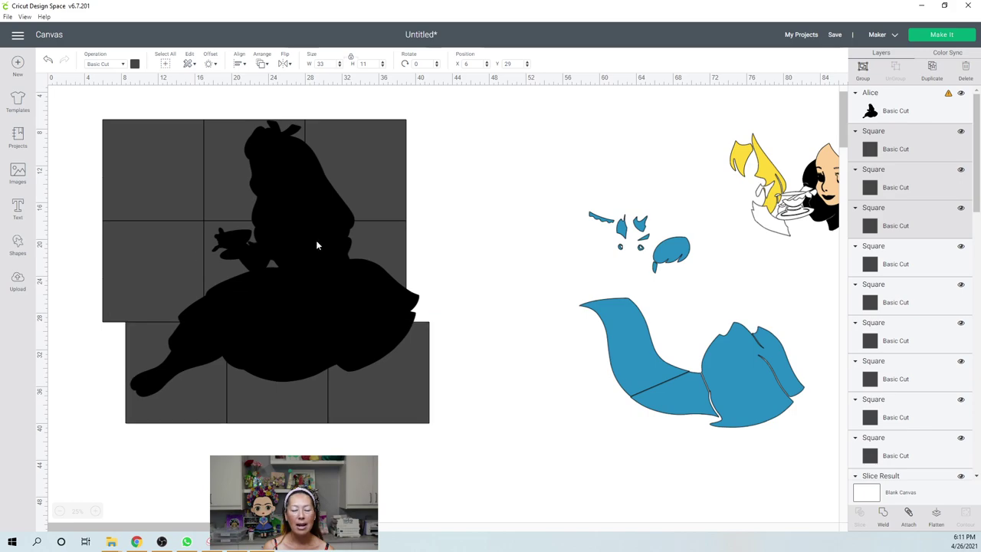
pyautogui.click(475, 64)
pyautogui.write('8')
pyautogui.press('Tab')
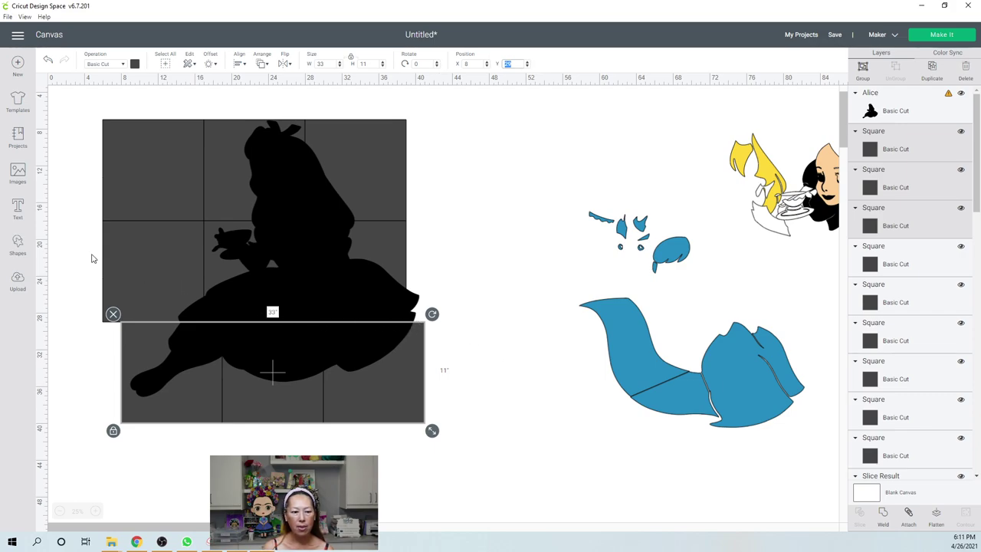
# Step: Send the black silhouette behind all the squares so the middle row can be selected
pyautogui.click(170, 246)
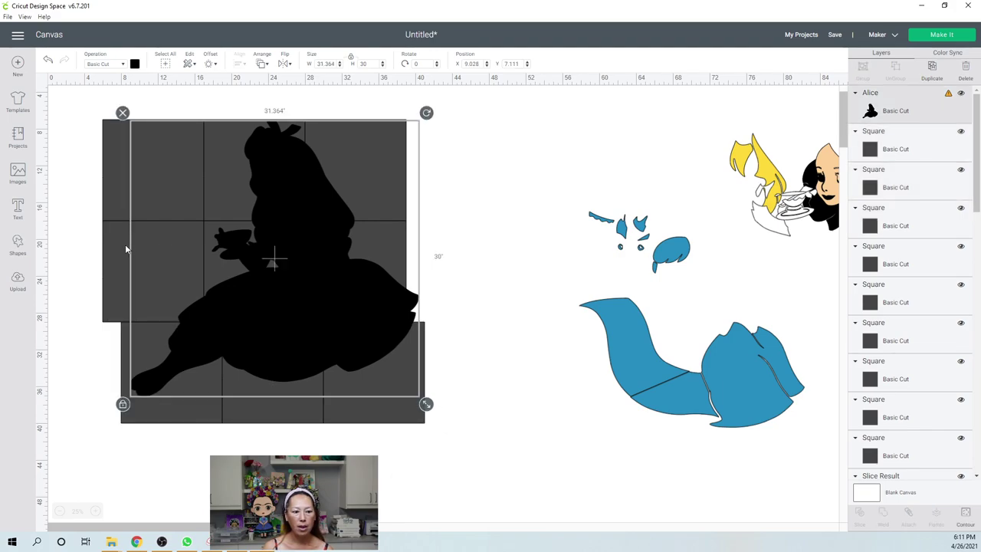
pyautogui.click(469, 232)
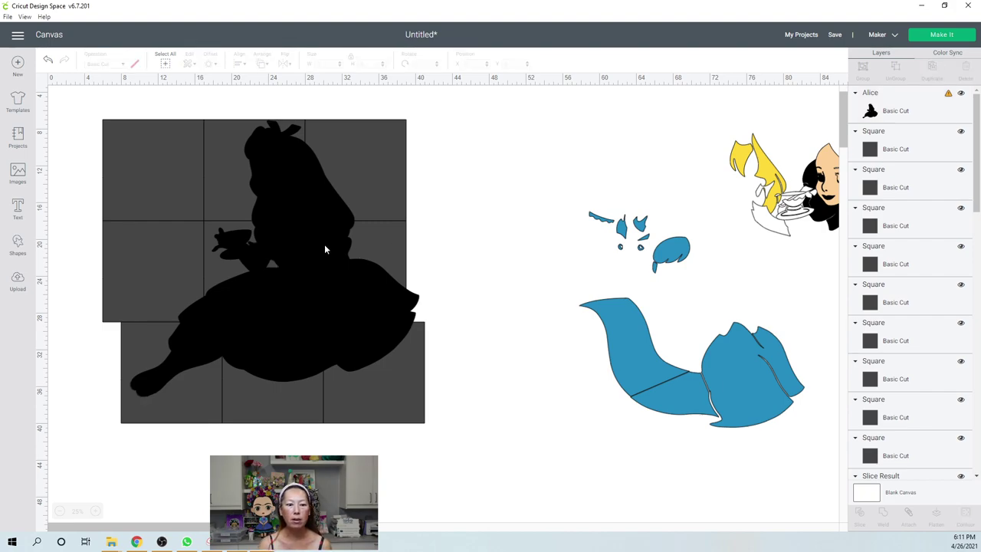
pyautogui.click(323, 244)
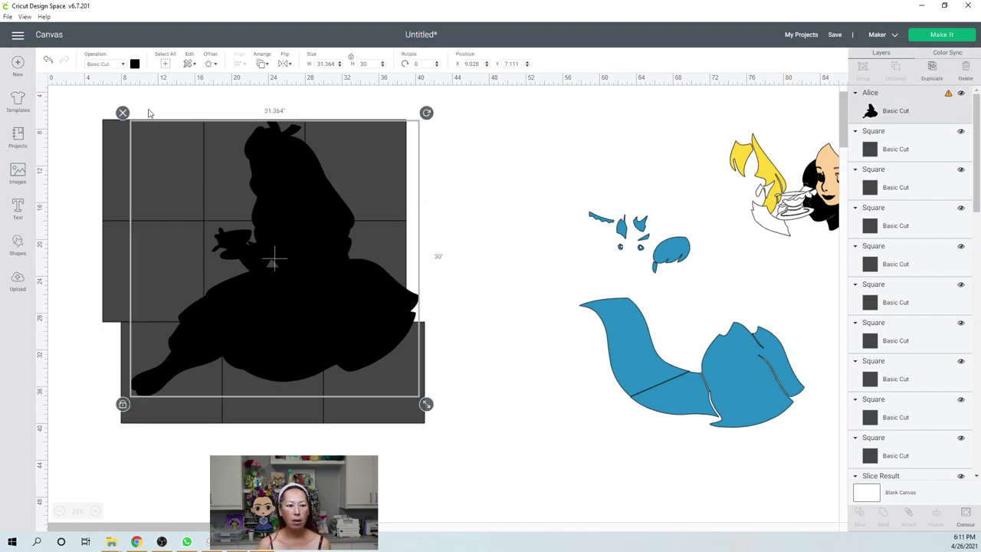
pyautogui.click(262, 65)
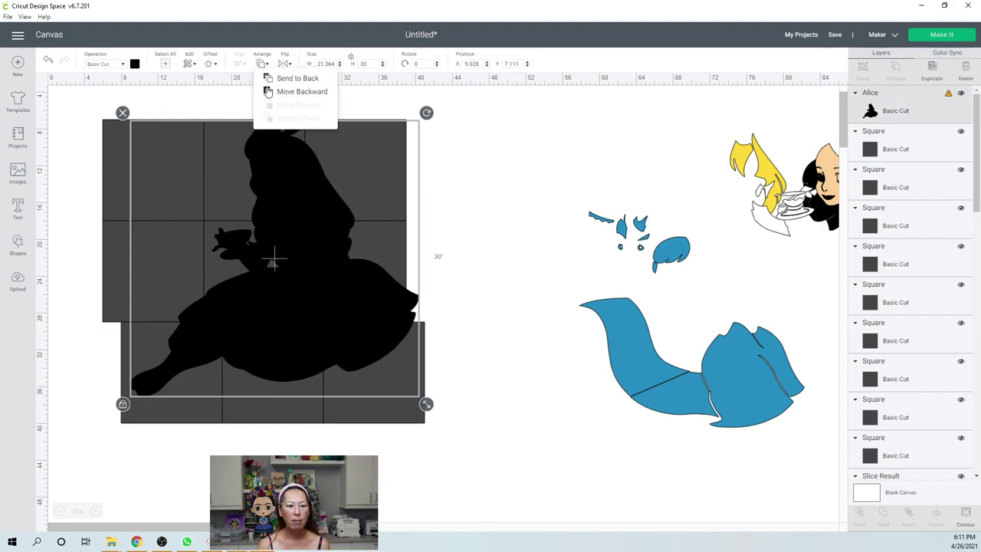
pyautogui.click(269, 80)
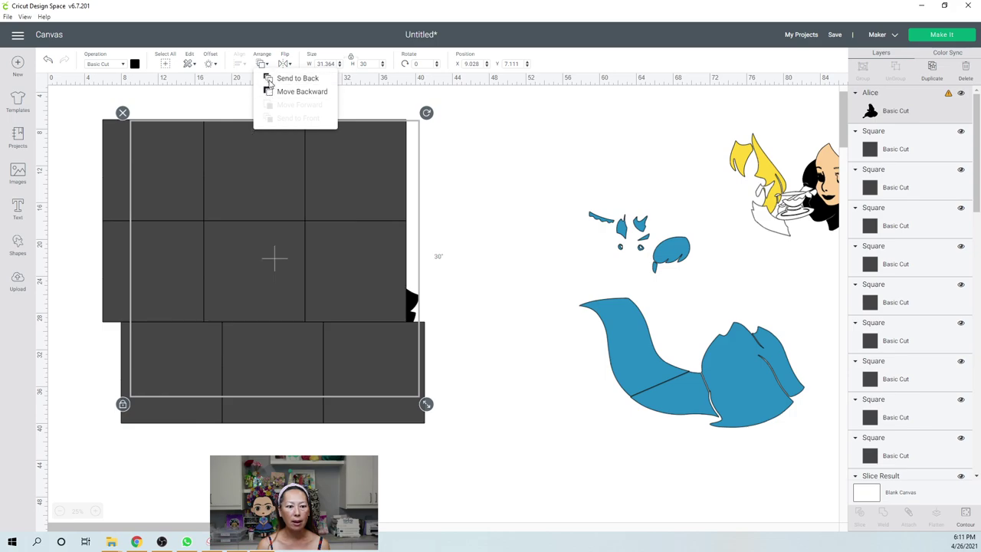
# Step: Select the three squares of the middle row and place them at X 13, Y 18
pyautogui.click(142, 262)
pyautogui.keyDown('shift'); pyautogui.click(242, 265); pyautogui.keyUp('shift')
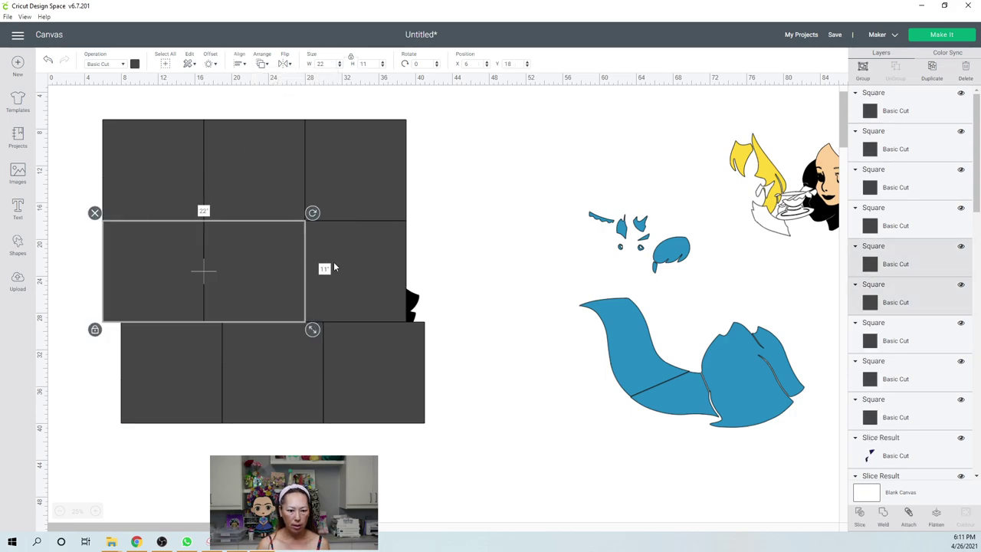
pyautogui.keyDown('shift'); pyautogui.click(365, 268); pyautogui.keyUp('shift')
pyautogui.moveTo(230, 263); pyautogui.dragTo(299, 264)
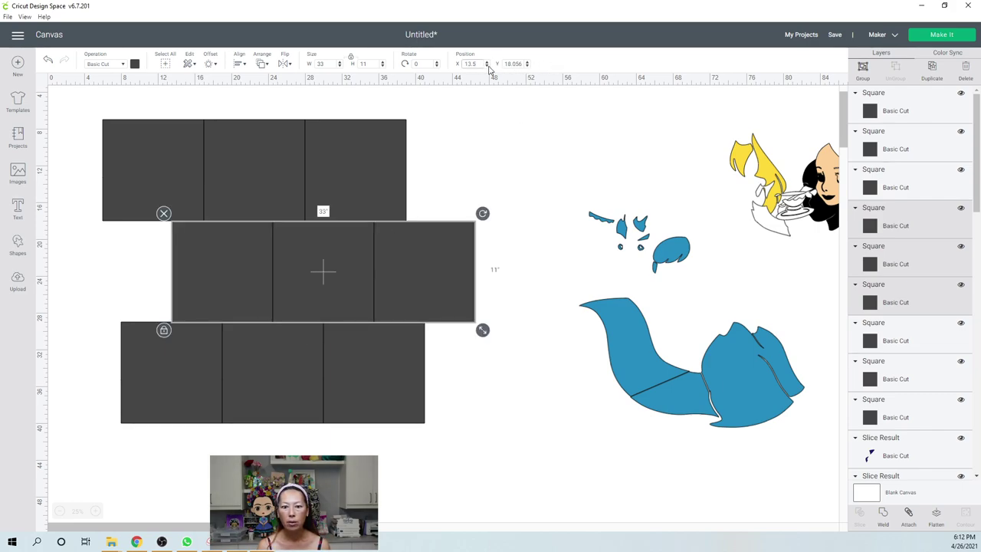
pyautogui.write('13')
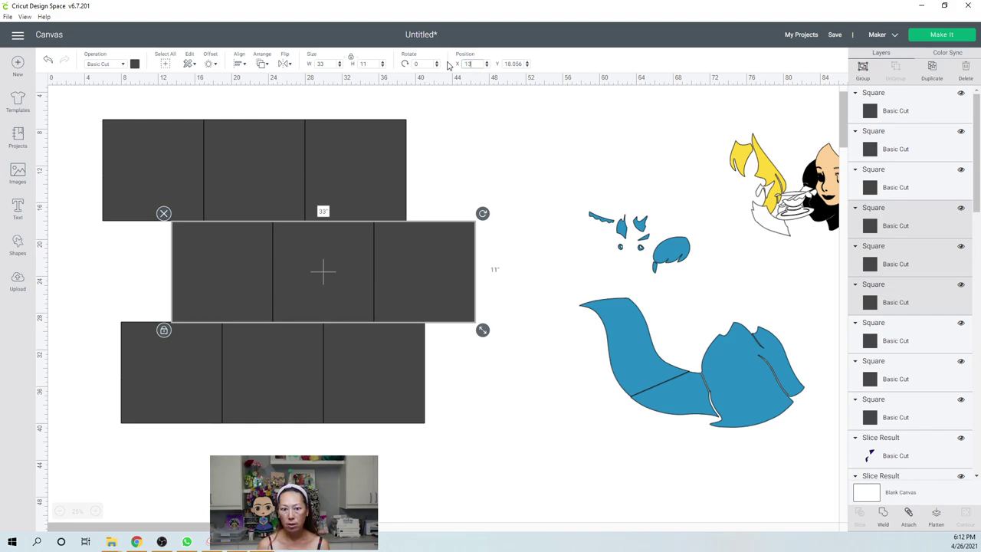
pyautogui.press('Tab')
pyautogui.write('18')
pyautogui.press('Return')
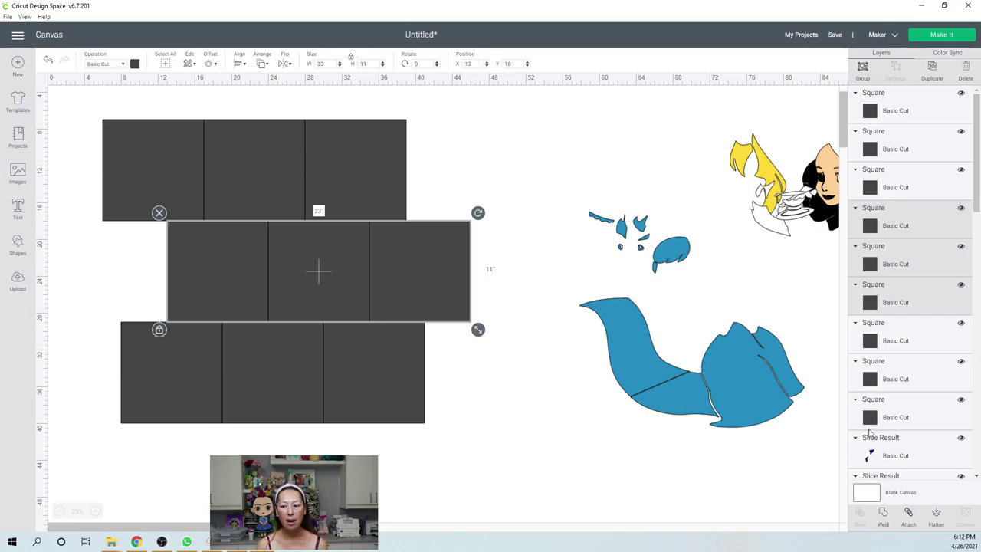
# Step: Bring the black silhouette to the front, above all the squares
pyautogui.moveTo(979, 136); pyautogui.dragTo(978, 395)
pyautogui.click(909, 470)
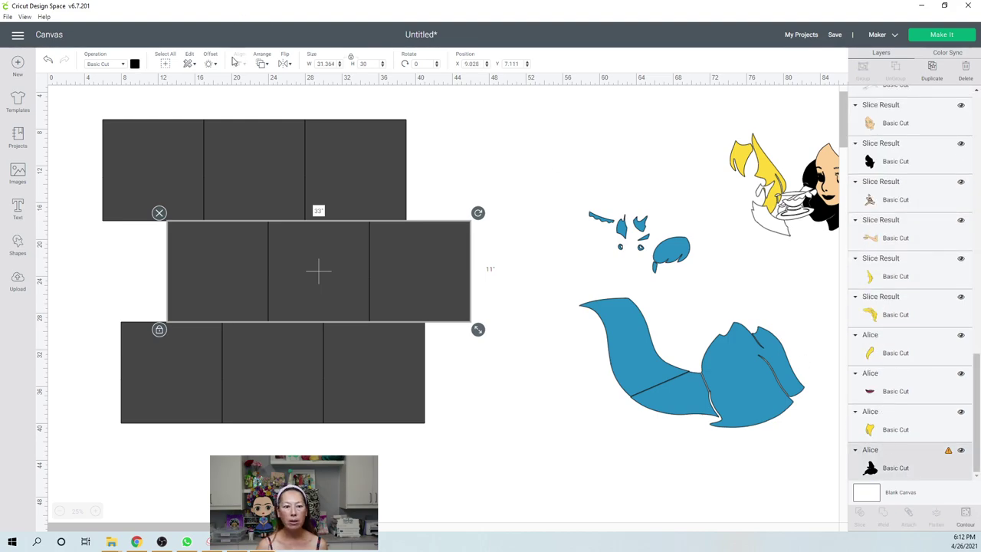
pyautogui.click(261, 66)
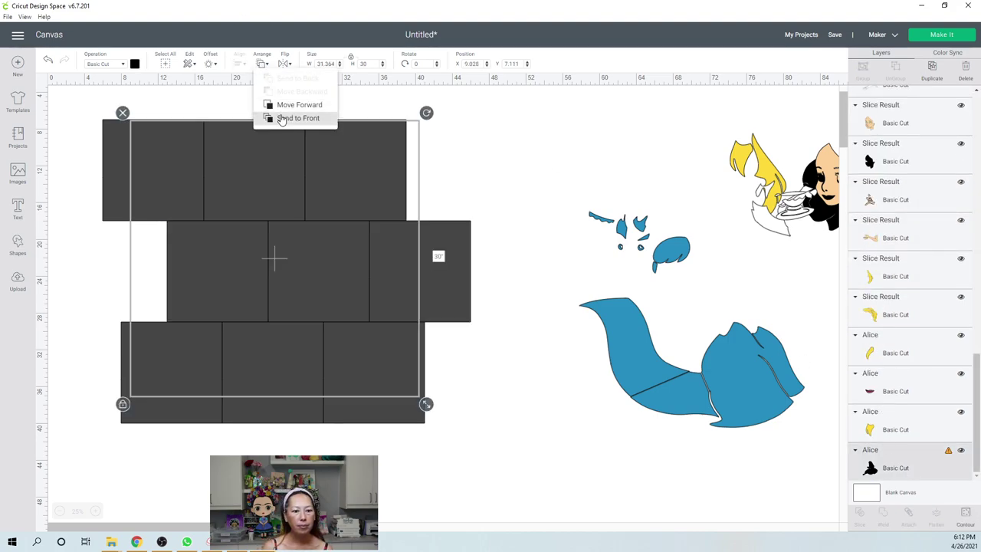
pyautogui.click(281, 116)
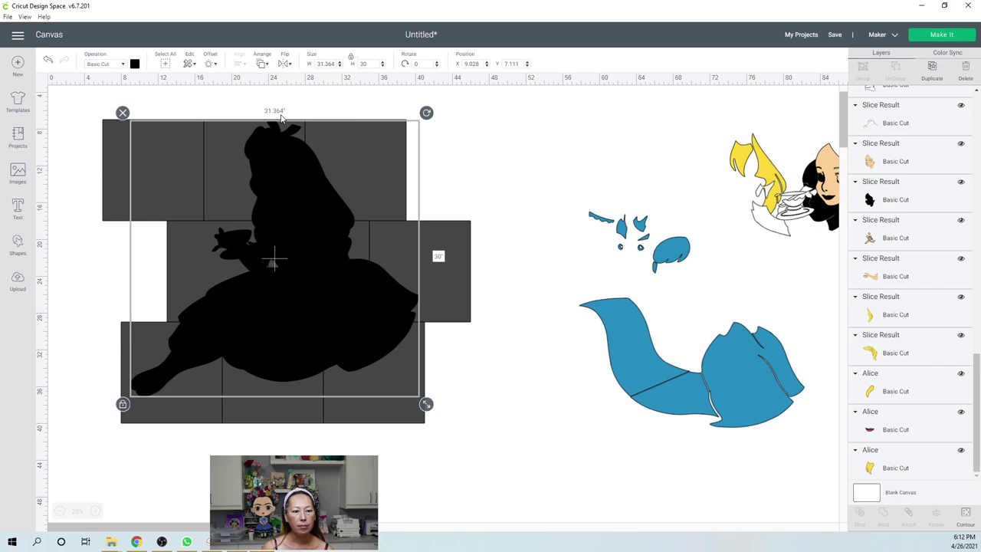
pyautogui.click(521, 354)
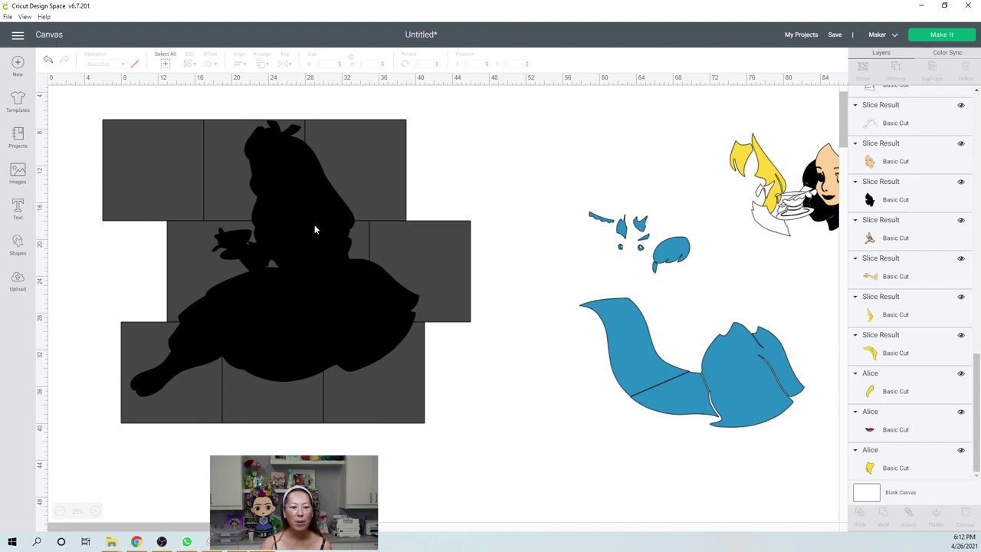
# Step: Delete the first square of the top row, which the silhouette does not overlap, and undo any accidental silhouette move
pyautogui.click(128, 173)
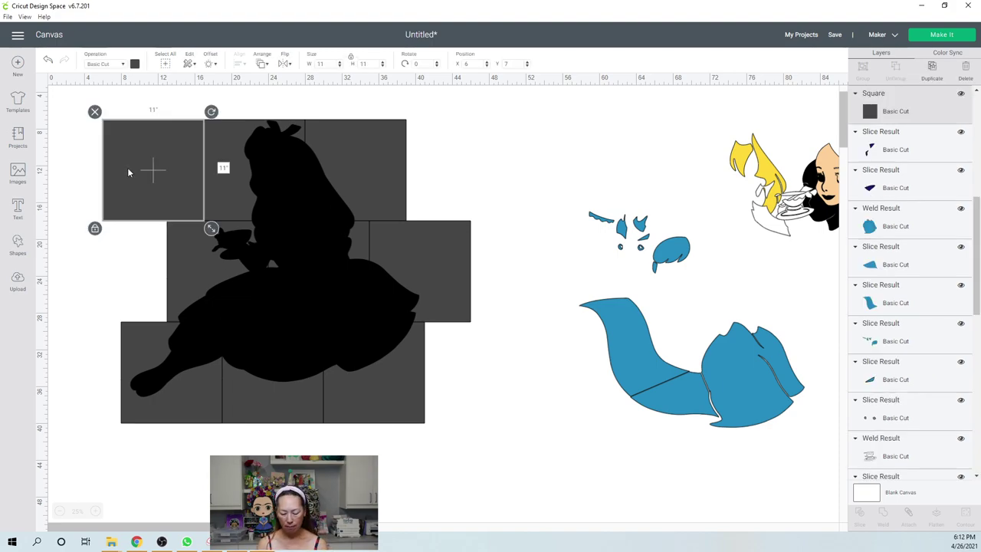
pyautogui.press('Delete')
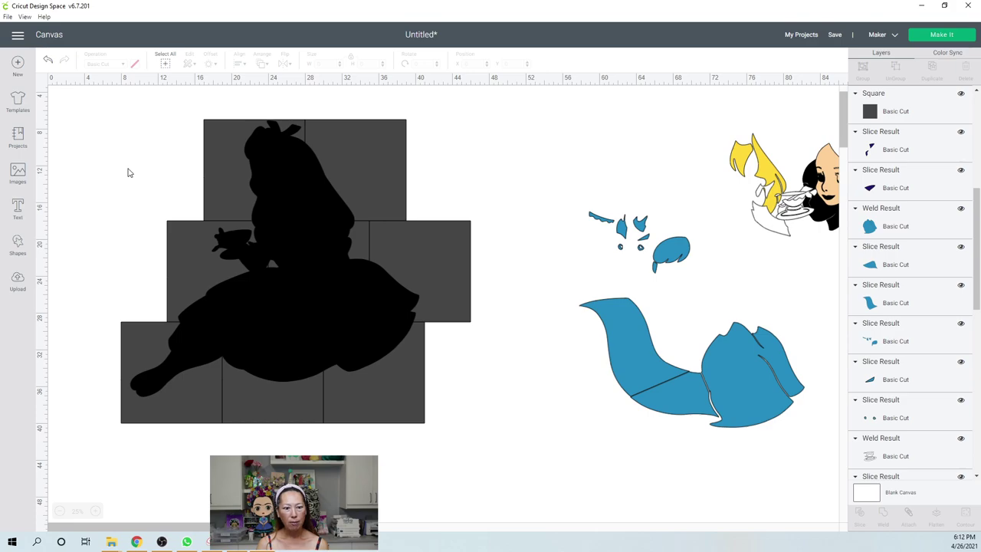
pyautogui.moveTo(151, 124); pyautogui.dragTo(259, 169)
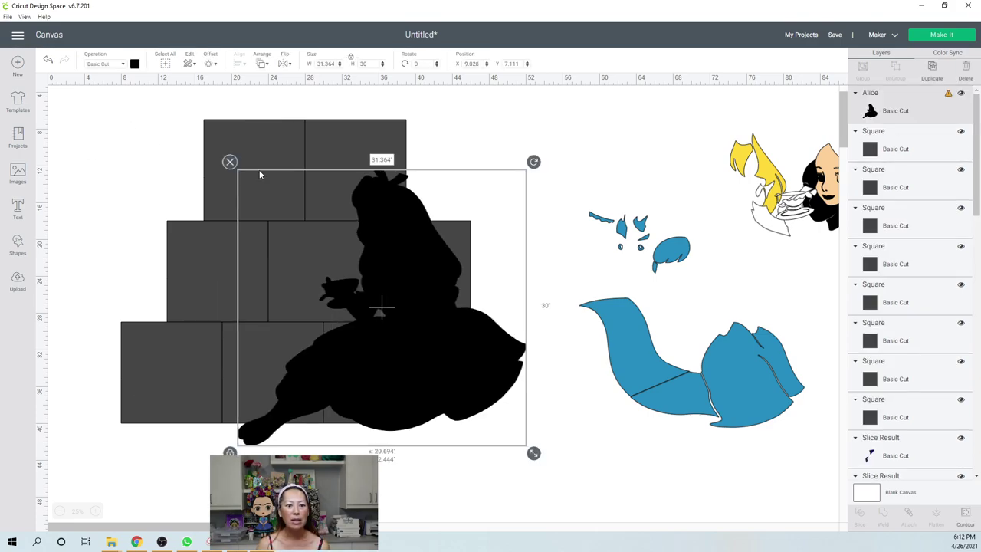
pyautogui.click(50, 60)
# Step: Slice the silhouette with each of the three bottom-row squares, one square at a time
pyautogui.moveTo(184, 460); pyautogui.dragTo(129, 364)
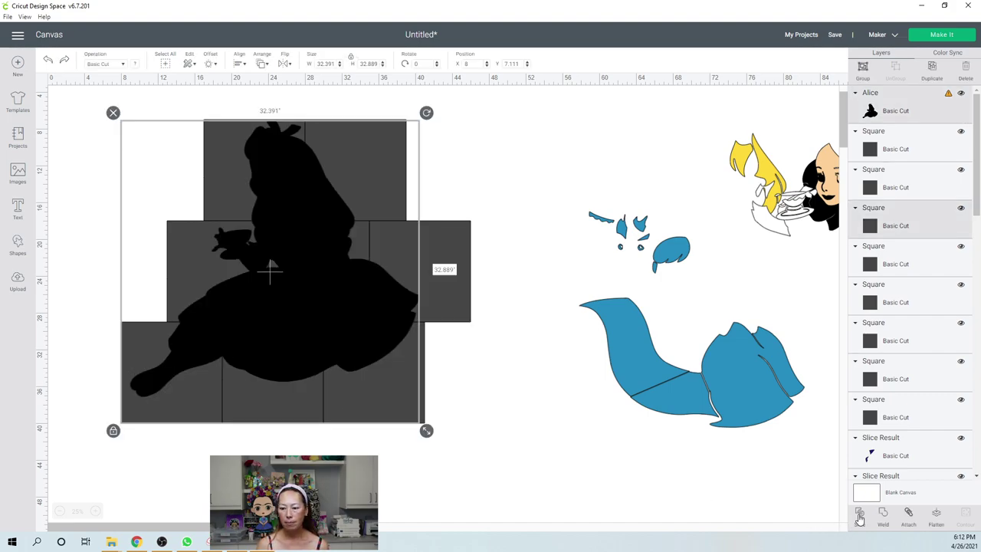
pyautogui.click(813, 511)
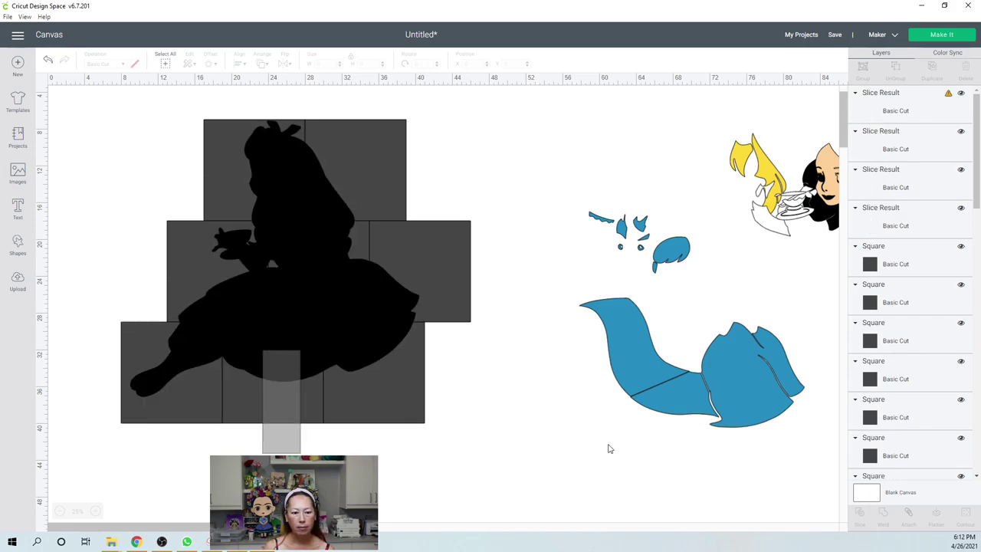
pyautogui.click(299, 270)
pyautogui.click(464, 478)
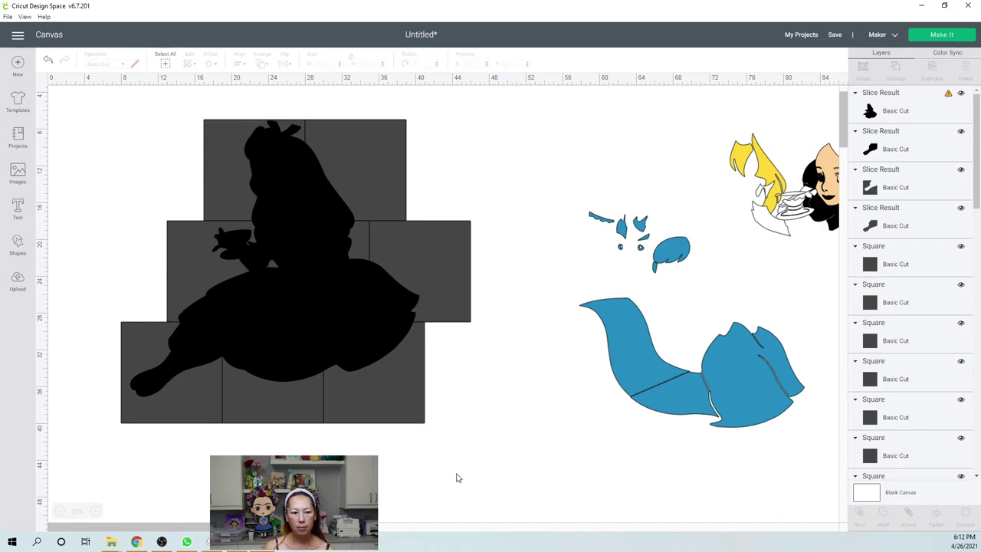
pyautogui.moveTo(456, 473); pyautogui.dragTo(369, 352)
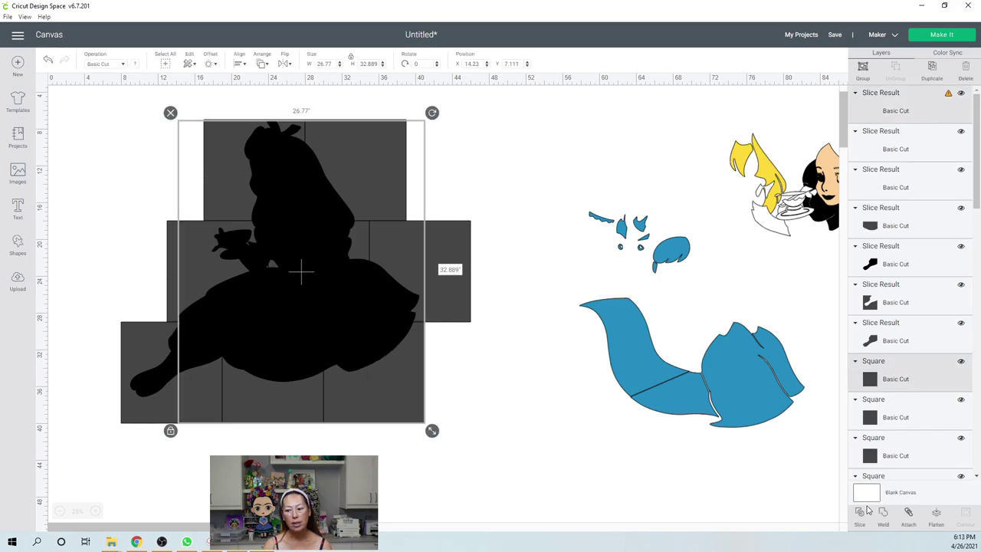
pyautogui.click(860, 513)
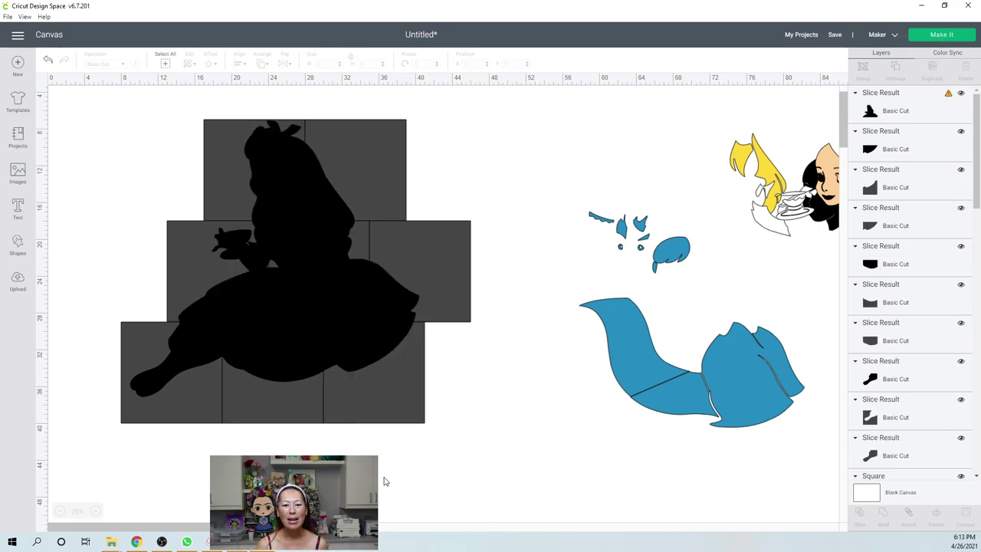
# Step: Slice the remaining silhouette with the last square of the middle row
pyautogui.moveTo(521, 273); pyautogui.dragTo(389, 306)
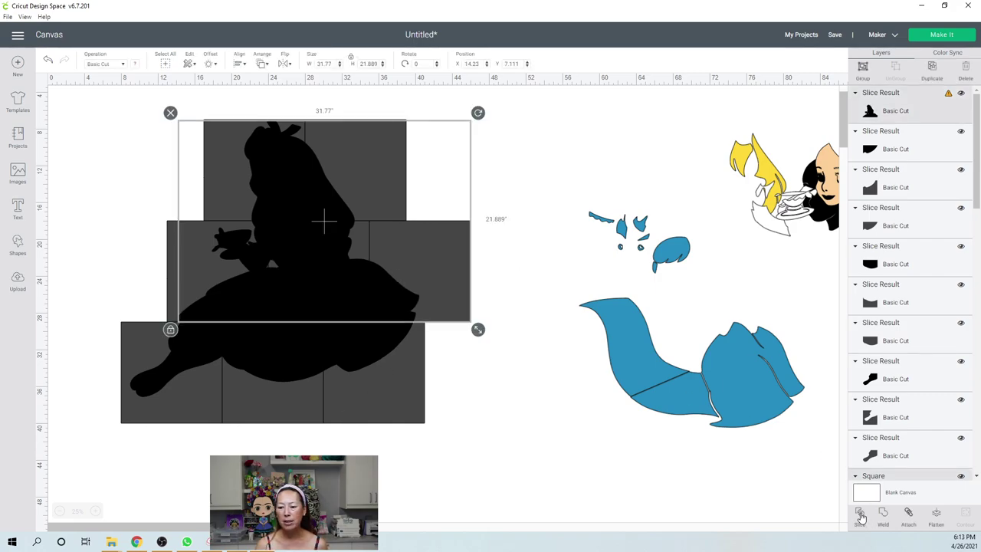
pyautogui.click(534, 343)
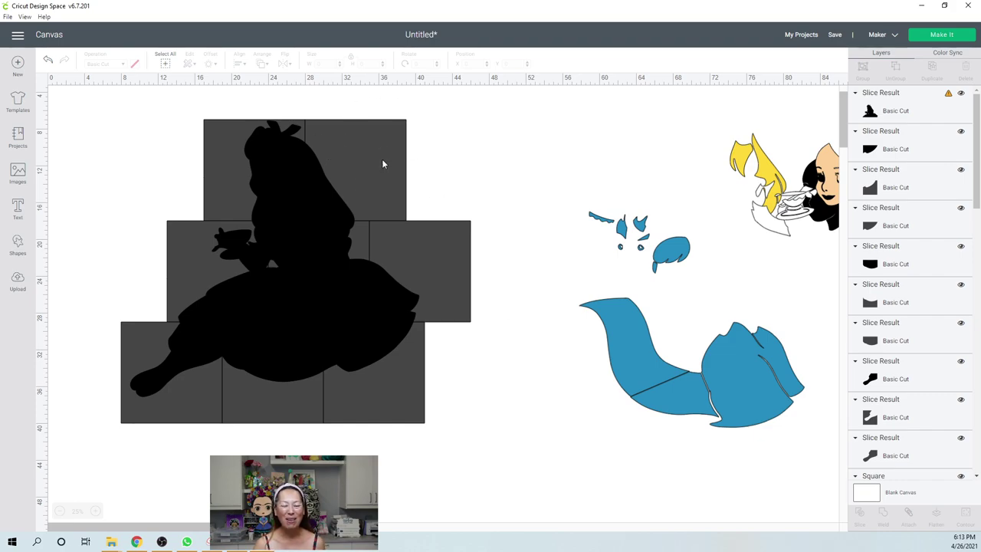
# Step: Move all the coloured Alice pieces farther away to clear space beside the silhouette
pyautogui.moveTo(590, 151); pyautogui.dragTo(843, 413)
pyautogui.press('Delete')
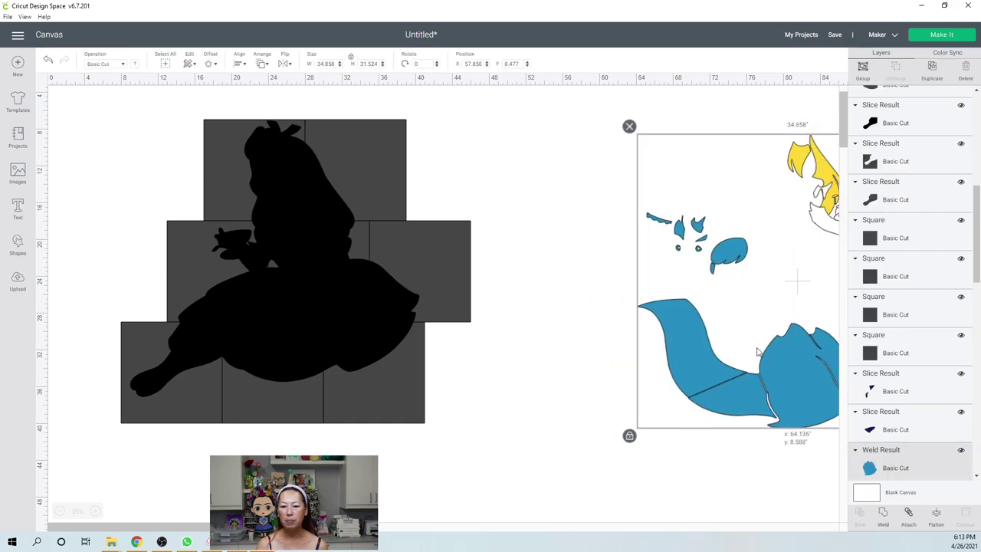
pyautogui.click(494, 243)
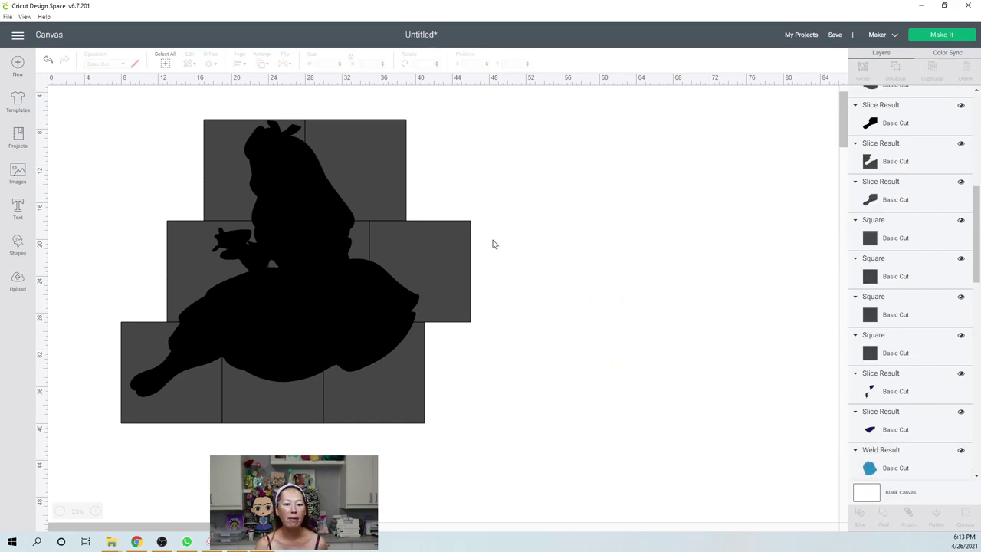
# Step: Move the foot piece, the two lower skirt pieces and the skirt's back piece off the squares and reassemble them in the empty area
pyautogui.click(187, 351)
pyautogui.moveTo(312, 363); pyautogui.dragTo(594, 376)
pyautogui.click(300, 356)
pyautogui.moveTo(283, 349); pyautogui.dragTo(646, 364)
pyautogui.moveTo(354, 340); pyautogui.dragTo(752, 372)
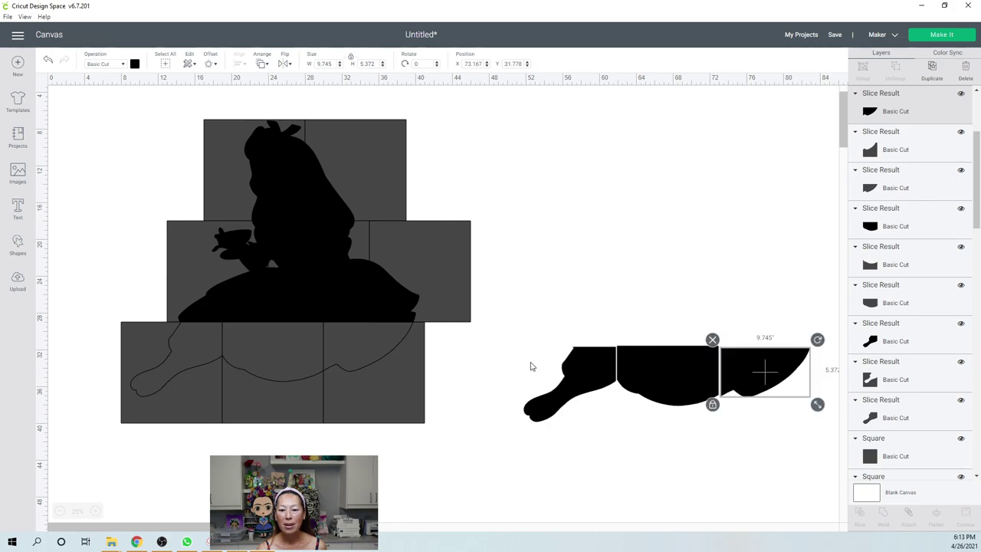
pyautogui.moveTo(393, 298); pyautogui.dragTo(789, 325)
# Step: Slice the remaining silhouette with both top-row squares and the first middle-row square, one at a time
pyautogui.click(321, 178)
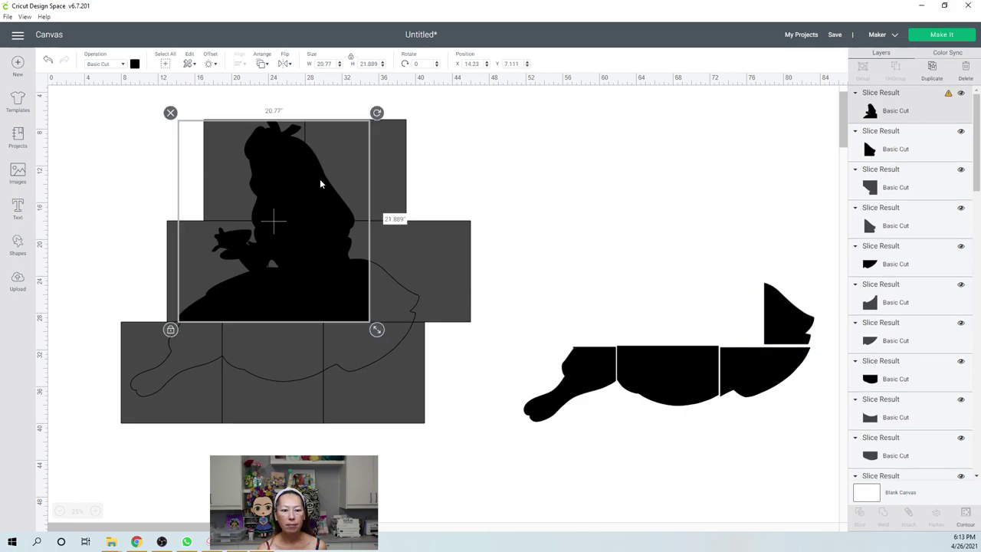
pyautogui.moveTo(111, 107); pyautogui.dragTo(385, 203)
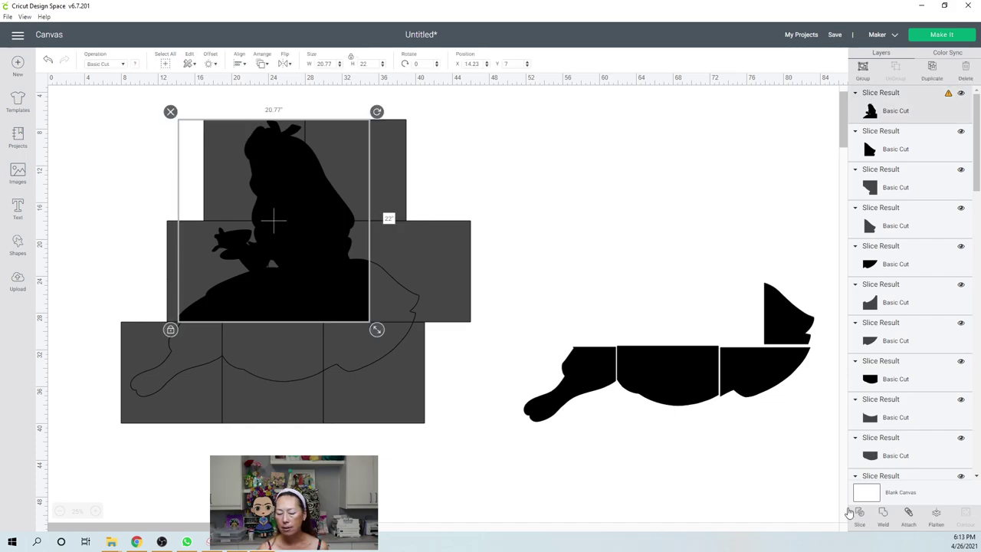
pyautogui.click(498, 347)
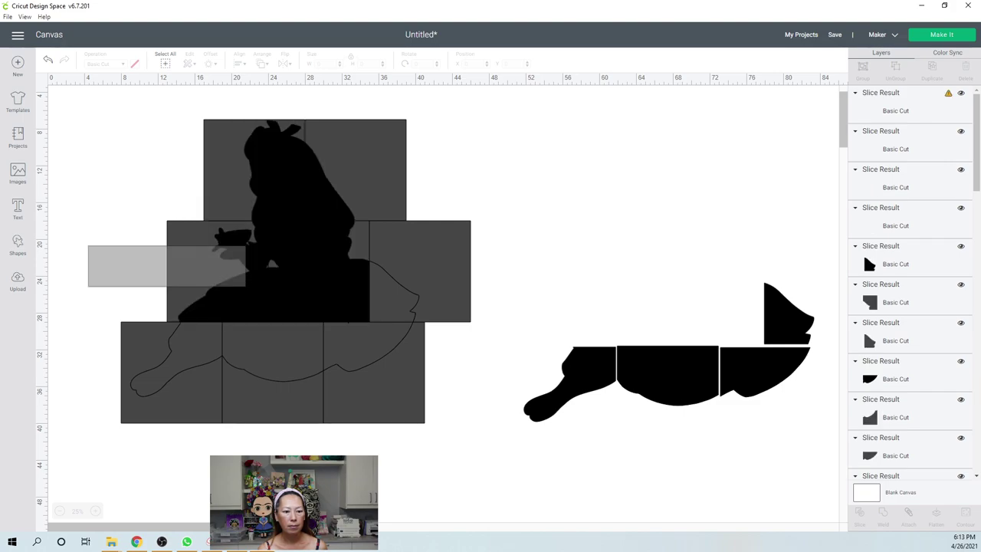
pyautogui.click(860, 513)
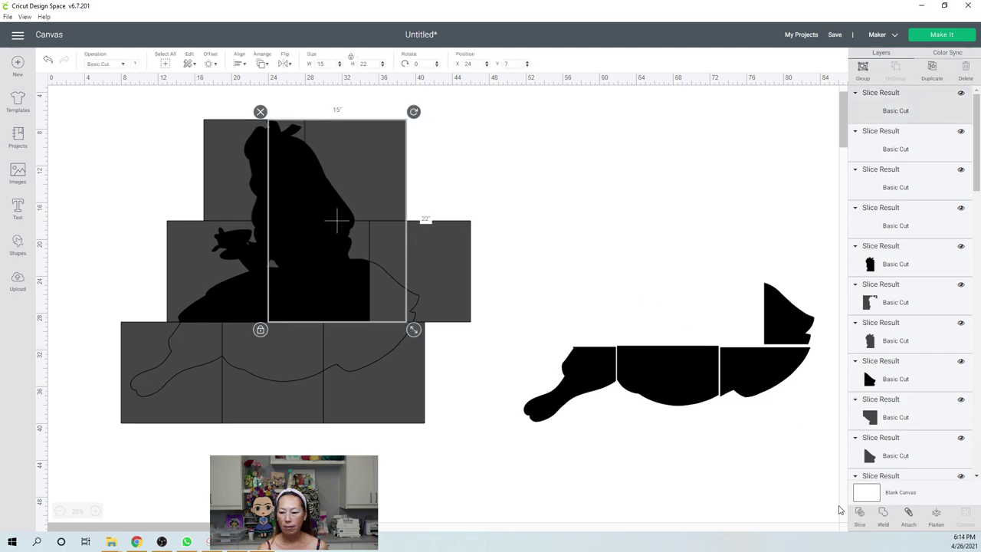
pyautogui.click(863, 516)
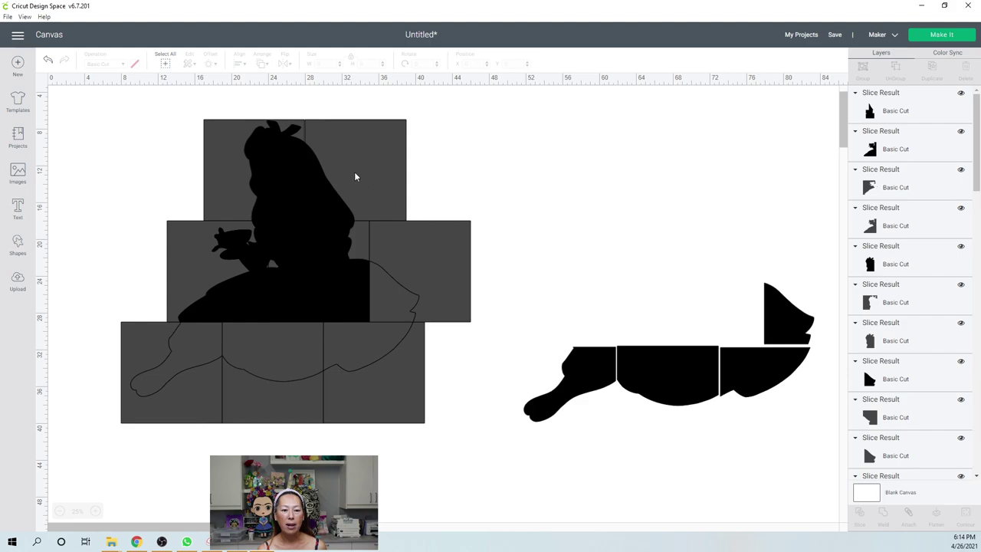
# Step: Move the teacup arm piece and the central torso piece into the reassembled silhouette, adjusting the neighbouring pieces to fit
pyautogui.moveTo(252, 280); pyautogui.dragTo(650, 301)
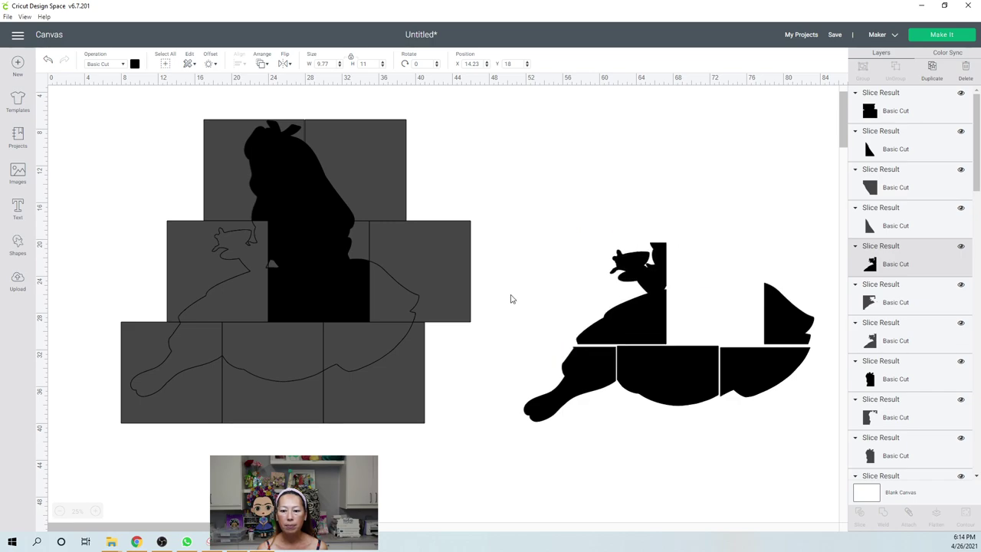
pyautogui.moveTo(328, 275); pyautogui.dragTo(691, 302)
pyautogui.click(606, 323)
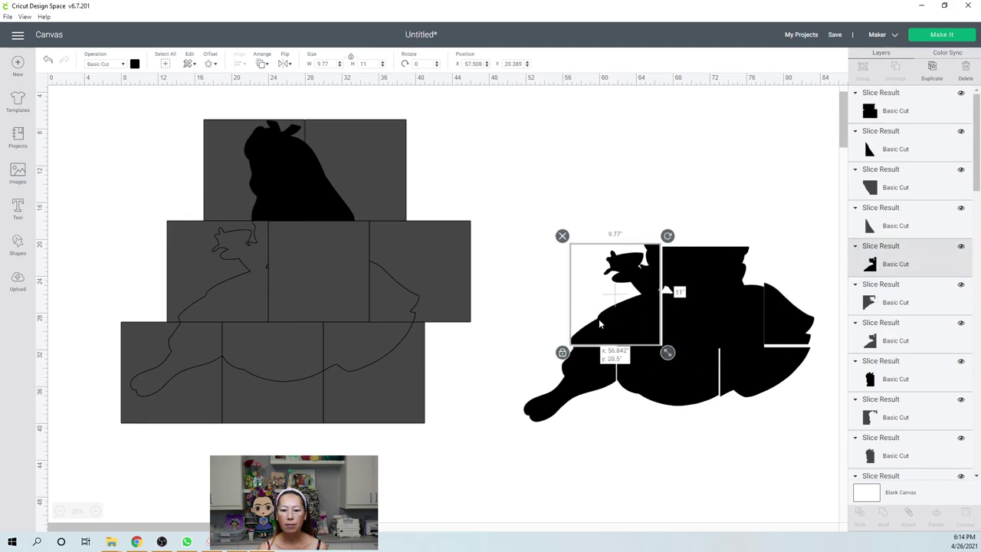
pyautogui.moveTo(766, 323)
pyautogui.mouseDown()
pyautogui.moveTo(784, 323)
pyautogui.moveTo(772, 324)
pyautogui.mouseUp()
# Step: Move the two sliced head and hair pieces into place above the reassembled torso
pyautogui.click(306, 188)
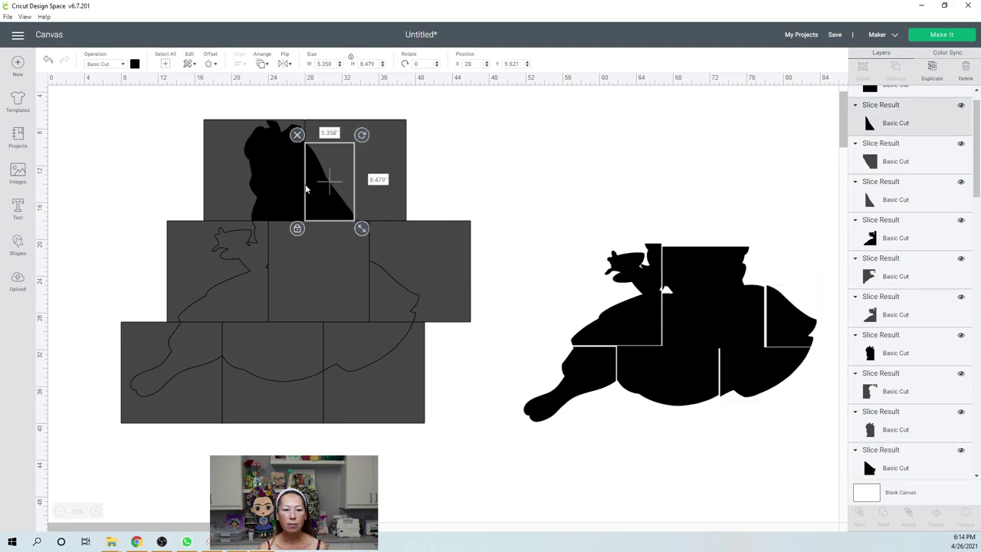
pyautogui.moveTo(311, 186); pyautogui.dragTo(709, 209)
pyautogui.moveTo(284, 161); pyautogui.dragTo(694, 193)
# Step: Delete all the leftover square pieces and move the reassembled silhouette to about X 10, Y 9.2
pyautogui.moveTo(100, 126); pyautogui.dragTo(427, 417)
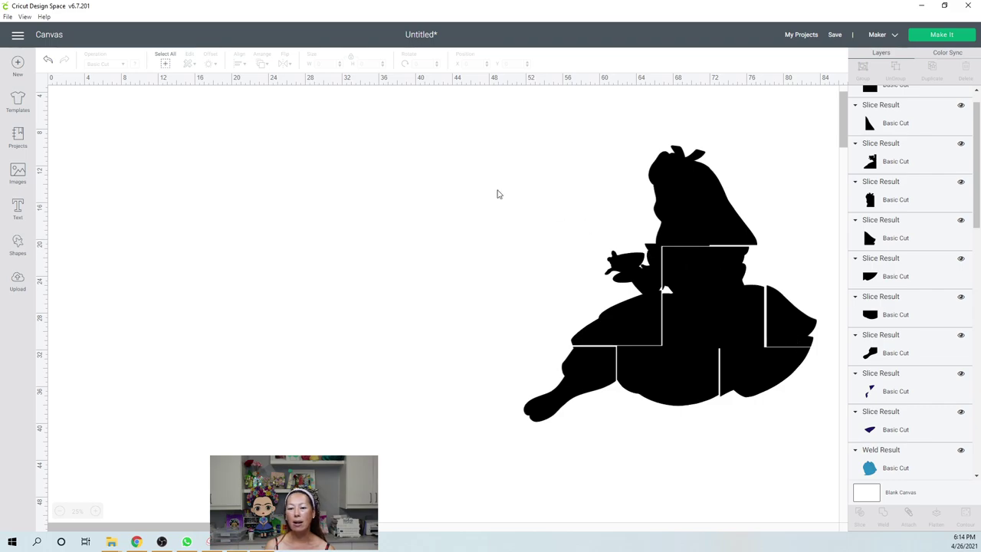
pyautogui.moveTo(420, 158); pyautogui.dragTo(796, 444)
pyautogui.moveTo(796, 331); pyautogui.dragTo(322, 335)
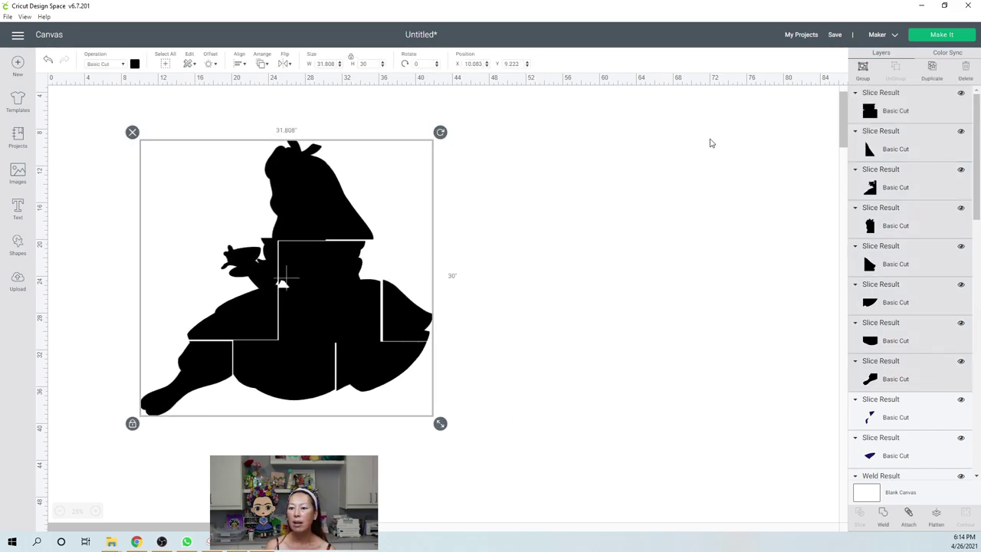
pyautogui.click(736, 122)
# Step: Save the project with the title "alice 30 inches"
pyautogui.click(835, 36)
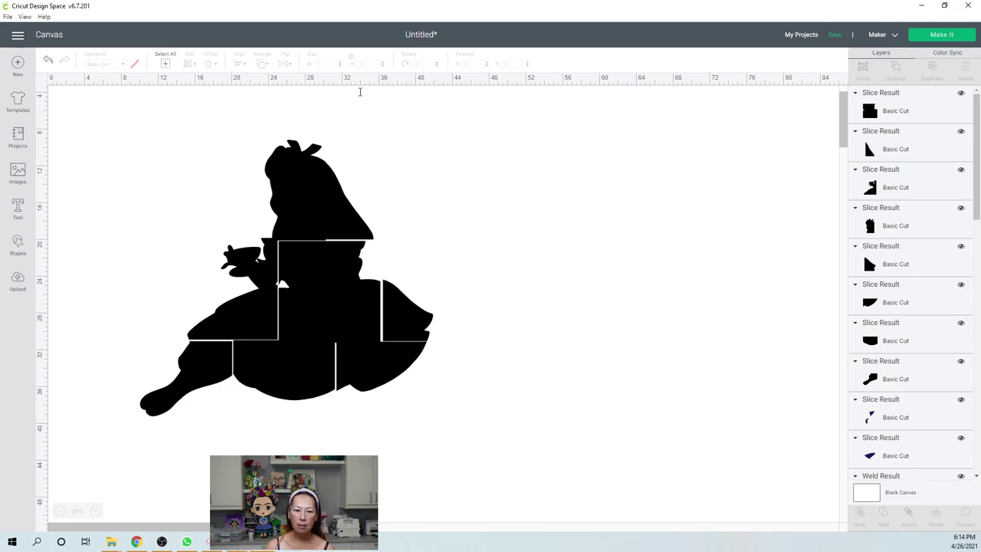
pyautogui.write('alice 30 inc')
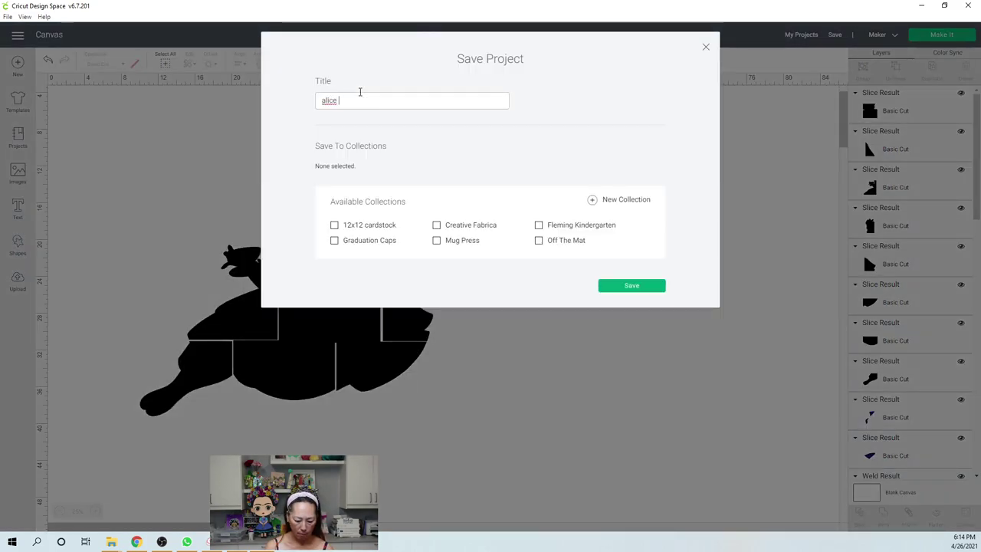
pyautogui.write('hes')
pyautogui.press('Return')
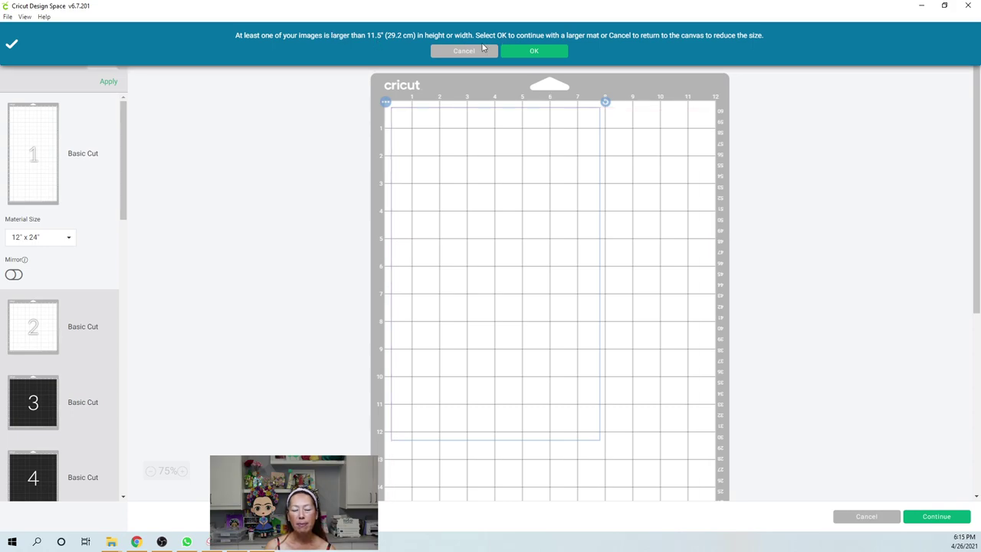
# Step: Accept the larger mat for the cut, then rotate the large white piece on mat 1 sideways and move it to the mat's top edge
pyautogui.click(540, 49)
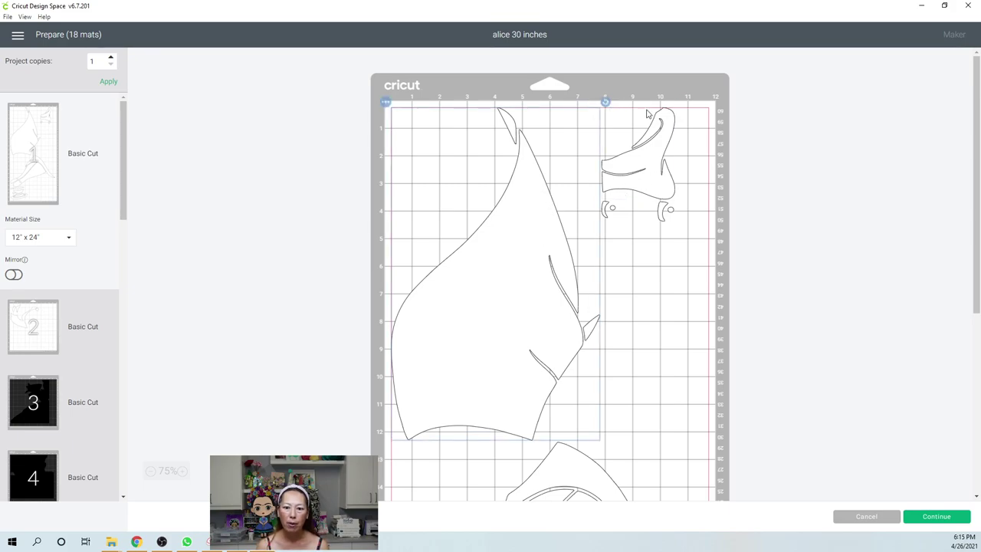
pyautogui.moveTo(604, 107); pyautogui.dragTo(696, 235)
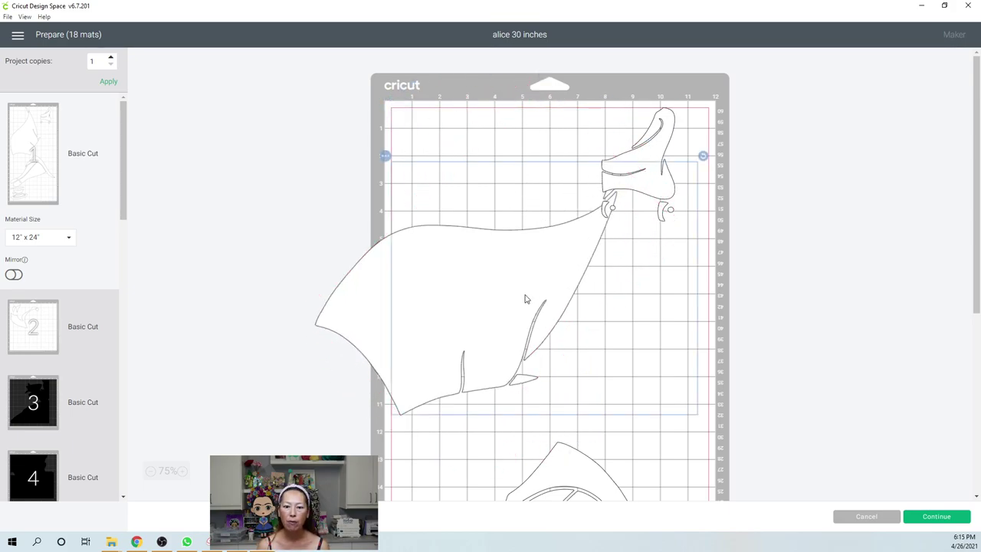
pyautogui.moveTo(525, 299); pyautogui.dragTo(488, 163)
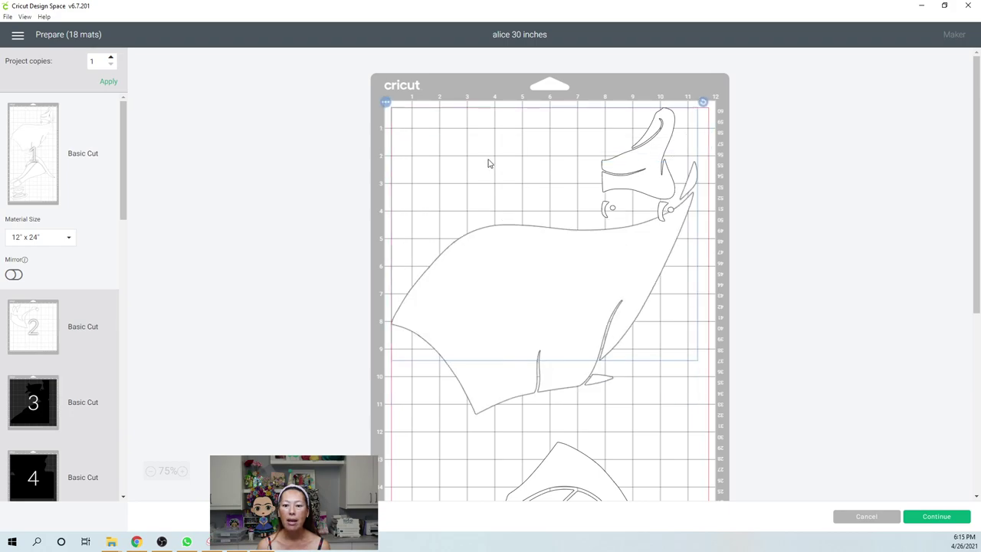
# Step: Move the small folded piece on mat 1 beside the large piece's lower edge and the tiny eye pieces into the gap above it
pyautogui.click(618, 183)
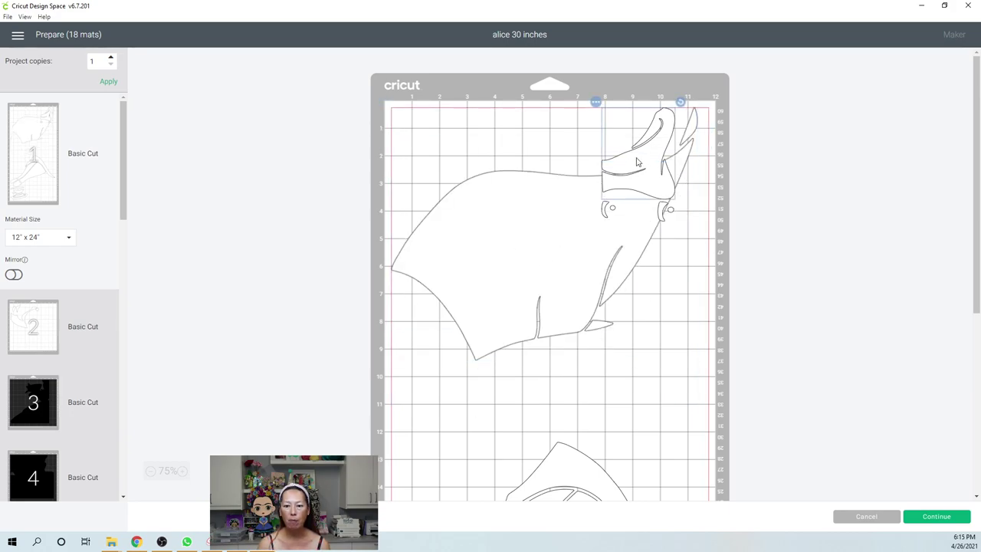
pyautogui.moveTo(617, 183); pyautogui.dragTo(395, 138)
pyautogui.moveTo(519, 193); pyautogui.dragTo(650, 121)
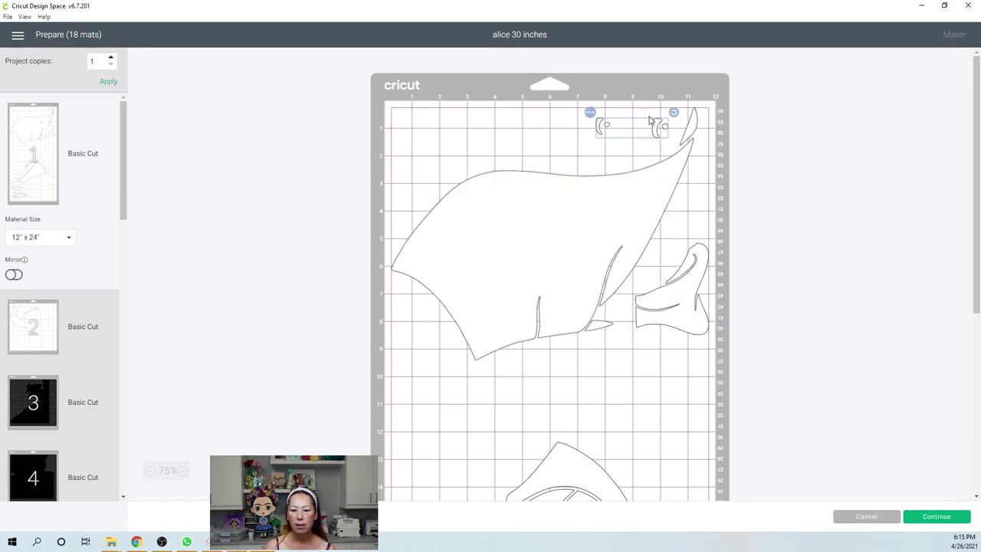
# Step: Move the teacup pieces on mat 1 into the free space below the legs piece
pyautogui.scroll(-5, 630, 272)
pyautogui.click(453, 388)
pyautogui.moveTo(495, 280); pyautogui.dragTo(580, 243)
pyautogui.click(580, 230)
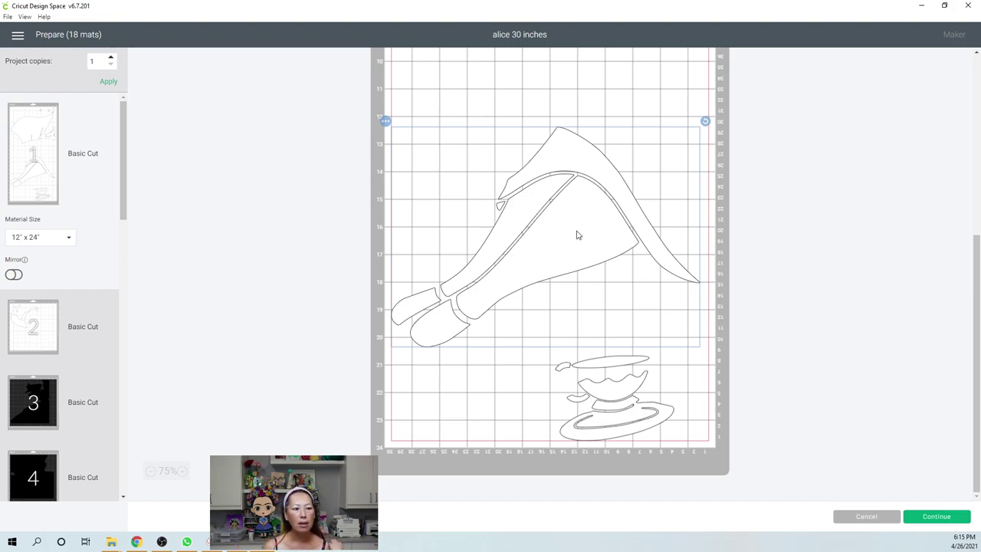
# Step: Move the small folded piece on mat 1 to the mat's upper-left corner and rotate it to fit above the large white piece
pyautogui.scroll(5, 514, 250)
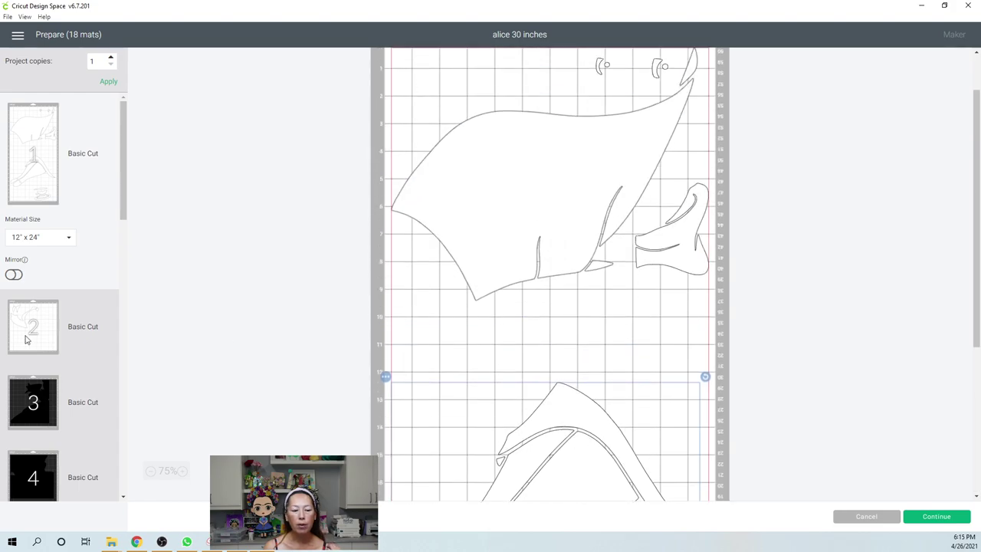
pyautogui.scroll(2, 476, 314)
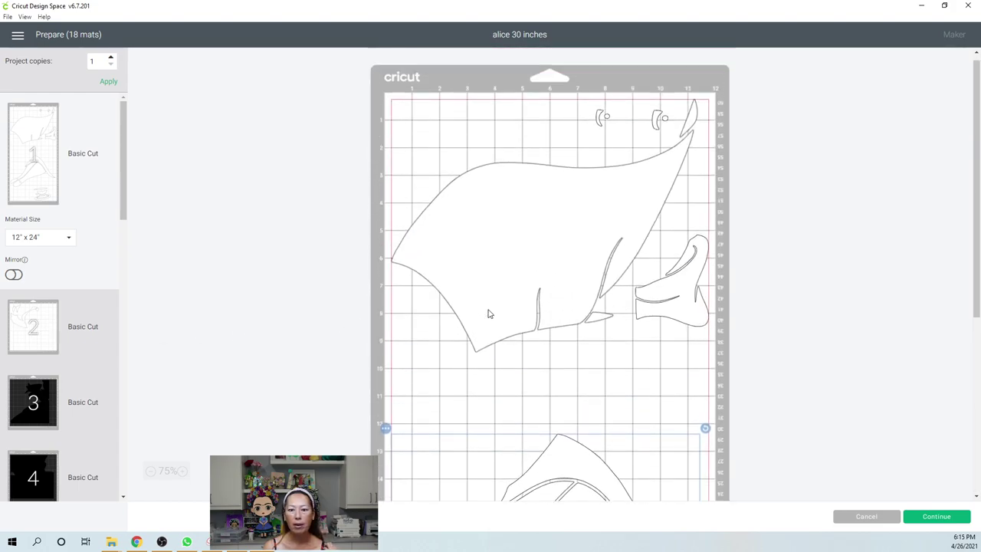
pyautogui.click(684, 308)
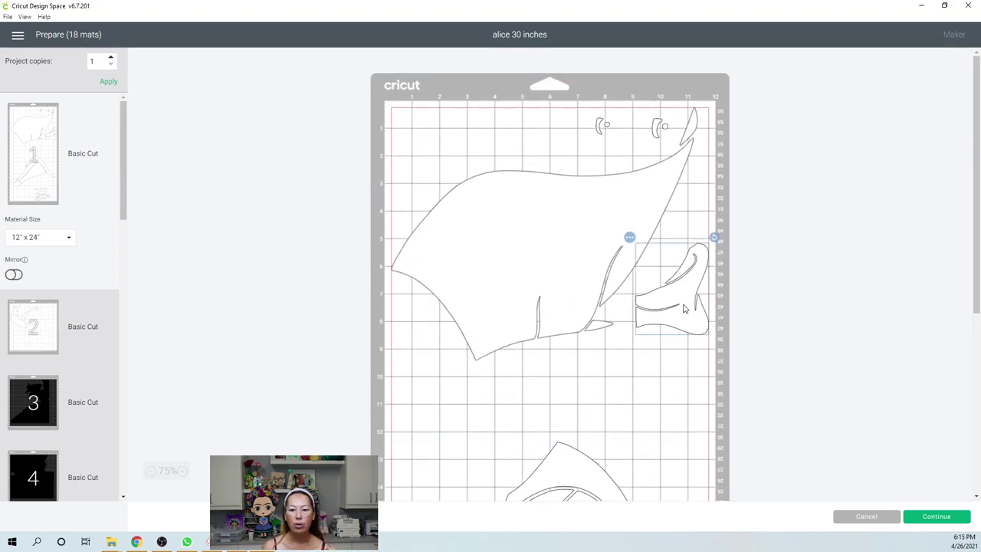
pyautogui.moveTo(648, 268); pyautogui.dragTo(404, 132)
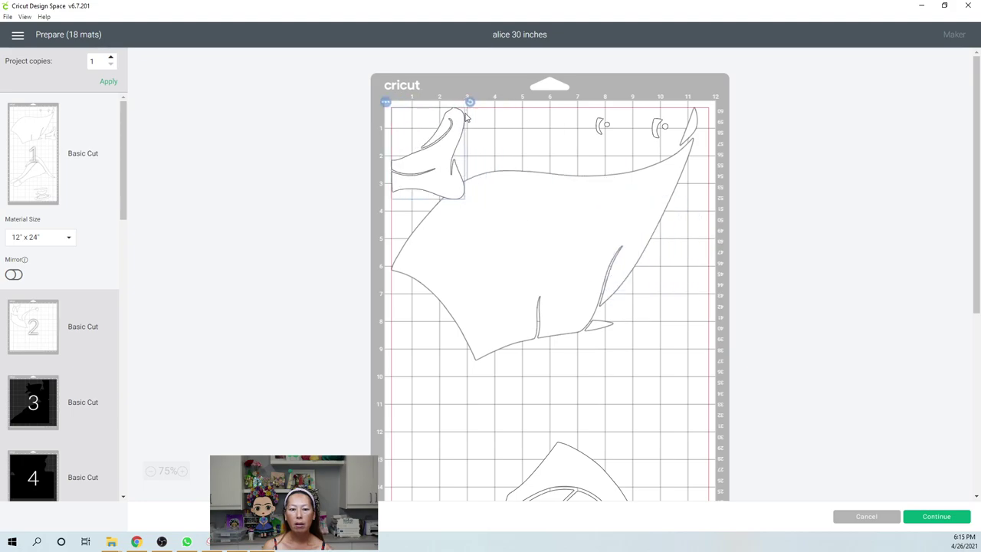
pyautogui.moveTo(469, 102); pyautogui.dragTo(418, 140)
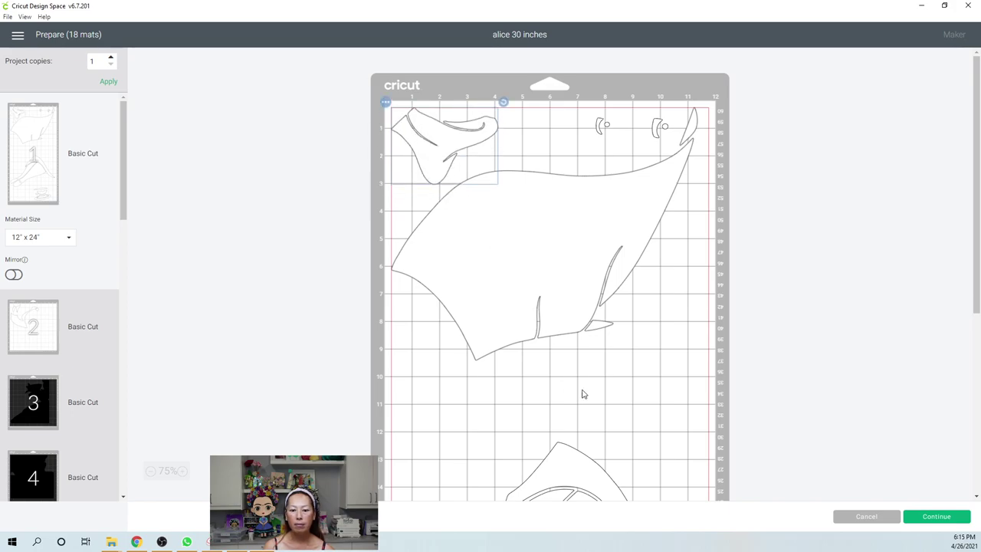
# Step: Move the teacup pieces on mat 1 up beside the large white piece's lower-right edge and tilt them to fit the gap
pyautogui.scroll(-5, 591, 387)
pyautogui.moveTo(614, 446); pyautogui.dragTo(650, 58)
pyautogui.scroll(2, 667, 93)
pyautogui.scroll(1, 667, 93)
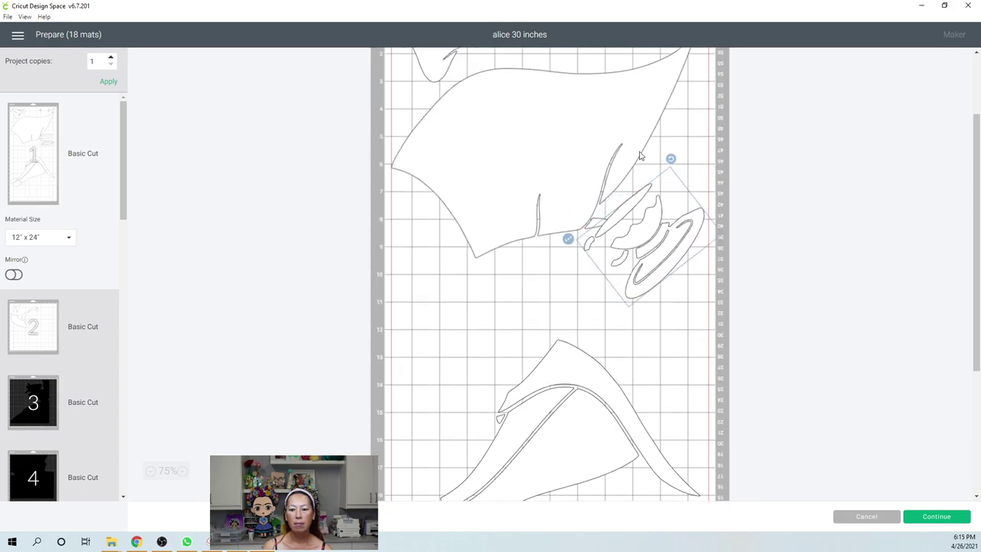